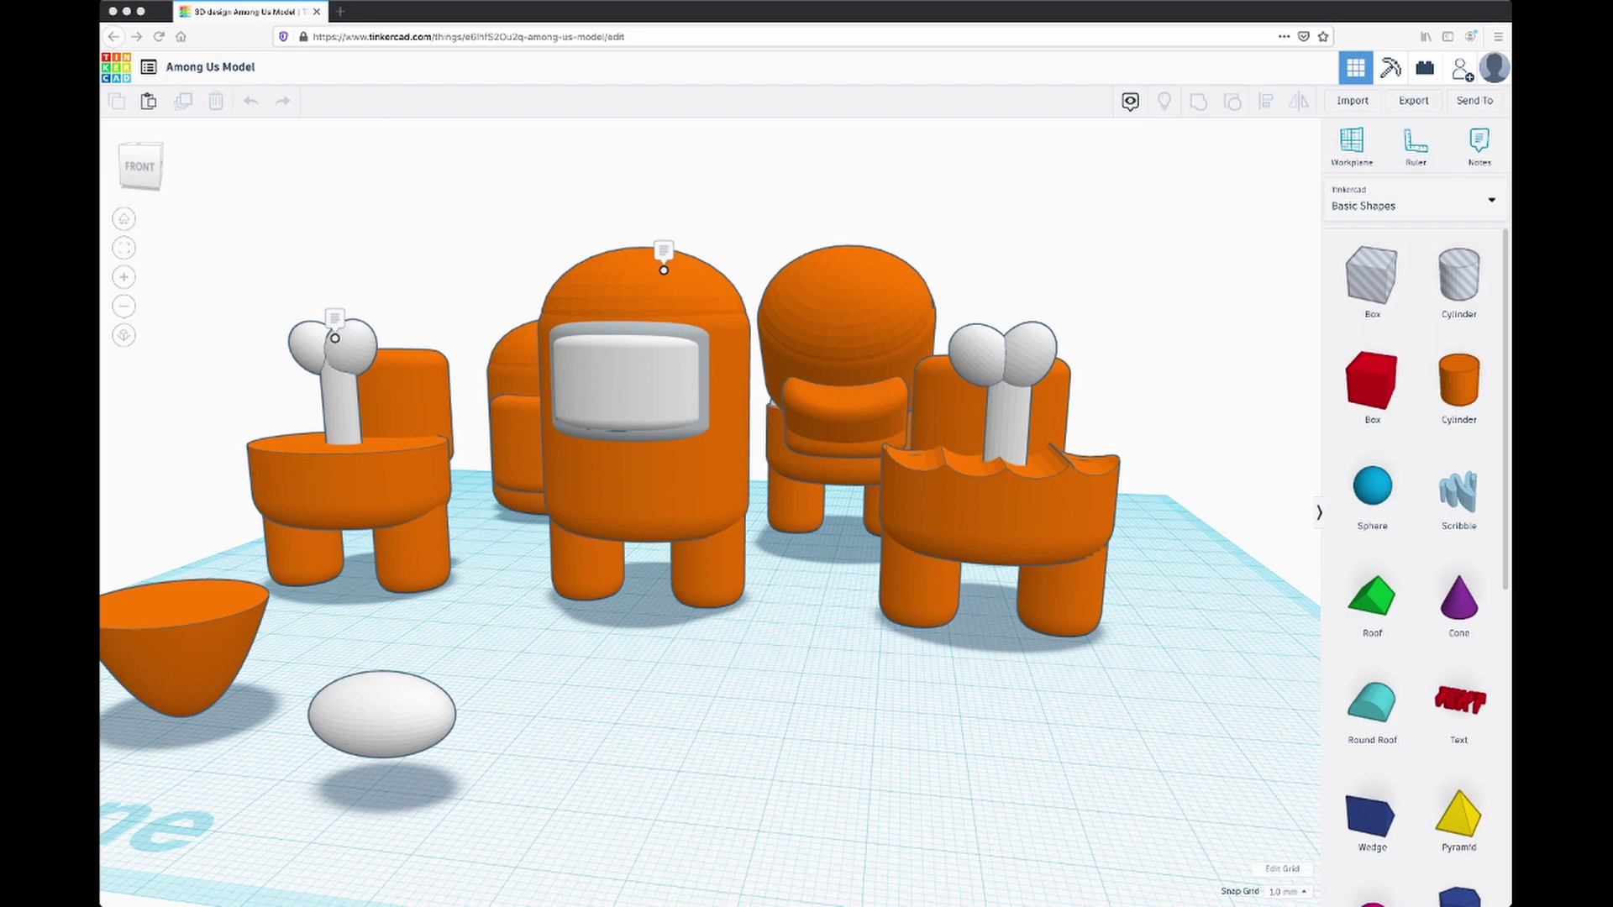
{"action": "right_click_drag", "start_coordinate": [756, 588], "coordinate": [615, 636]}
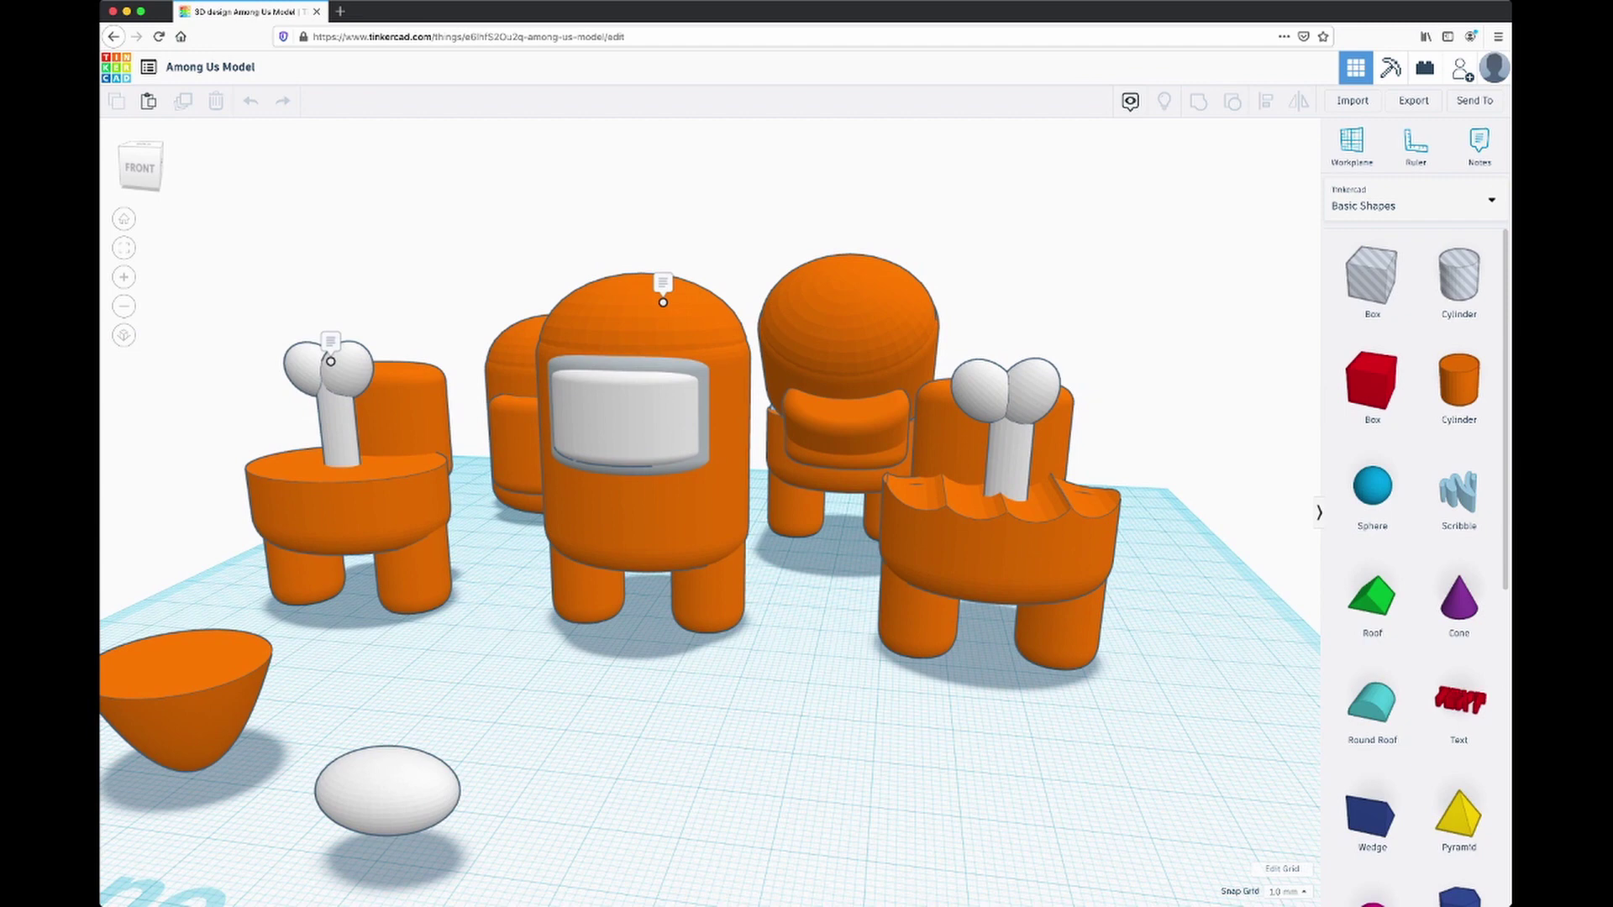
{"action": "right_click_drag", "start_coordinate": [614, 636], "coordinate": [428, 651]}
{"action": "right_click_drag", "start_coordinate": [278, 373], "coordinate": [315, 372]}
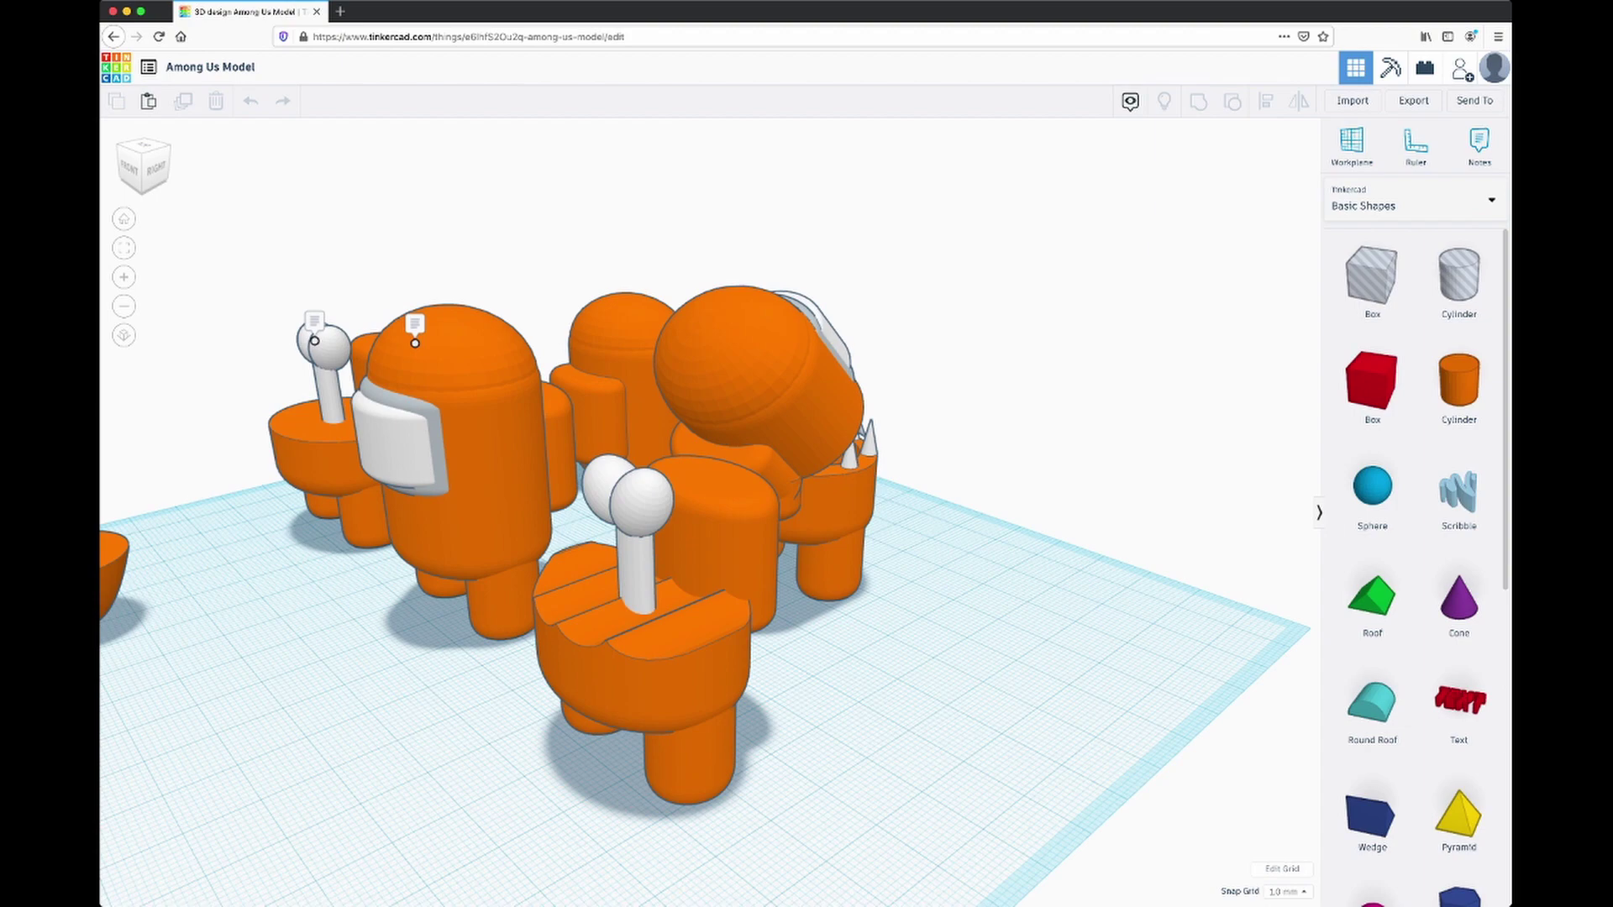
{"action": "right_click_drag", "start_coordinate": [315, 371], "coordinate": [488, 368]}
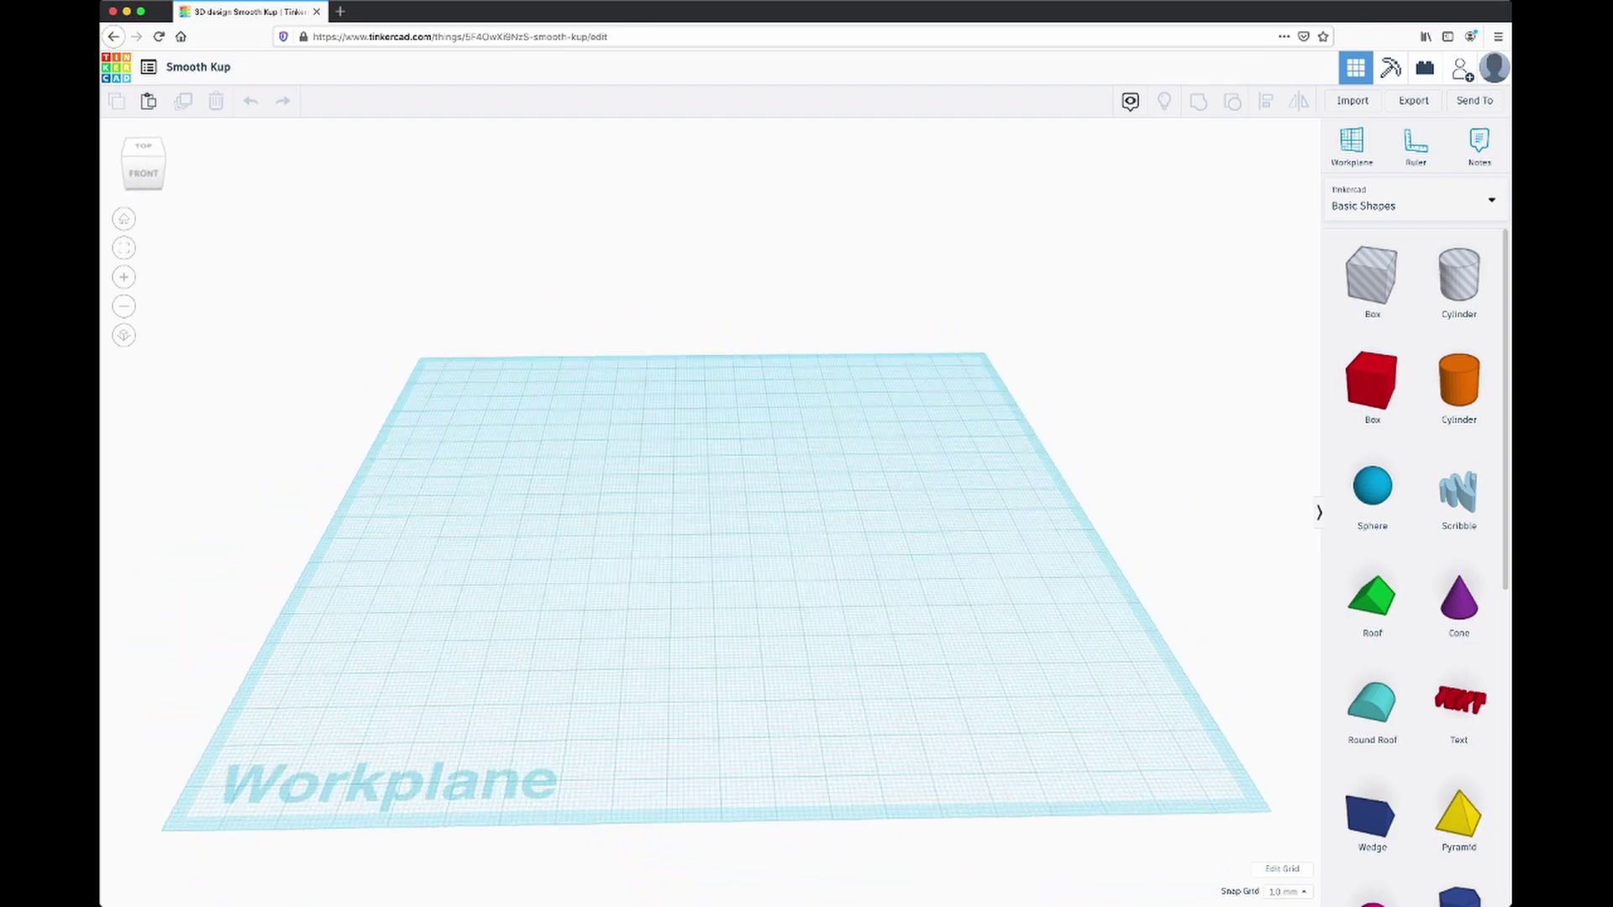
Step: Search the web in a new browser tab for "among us character" and show the image results
{"action": "key", "text": "super+t"}
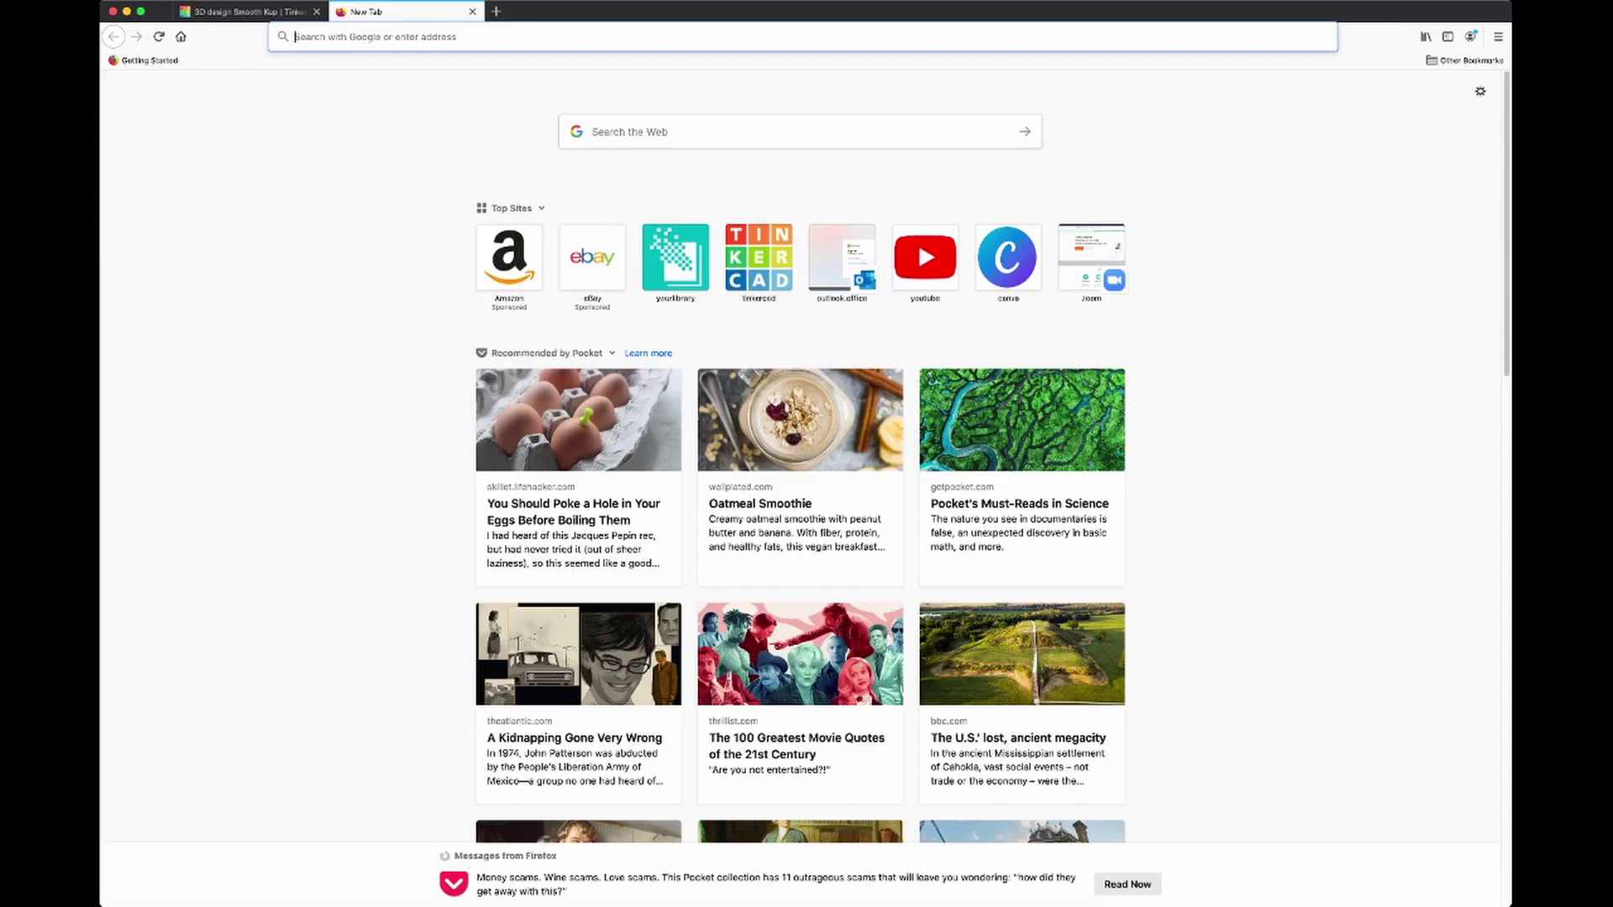
{"action": "type", "text": "among "}
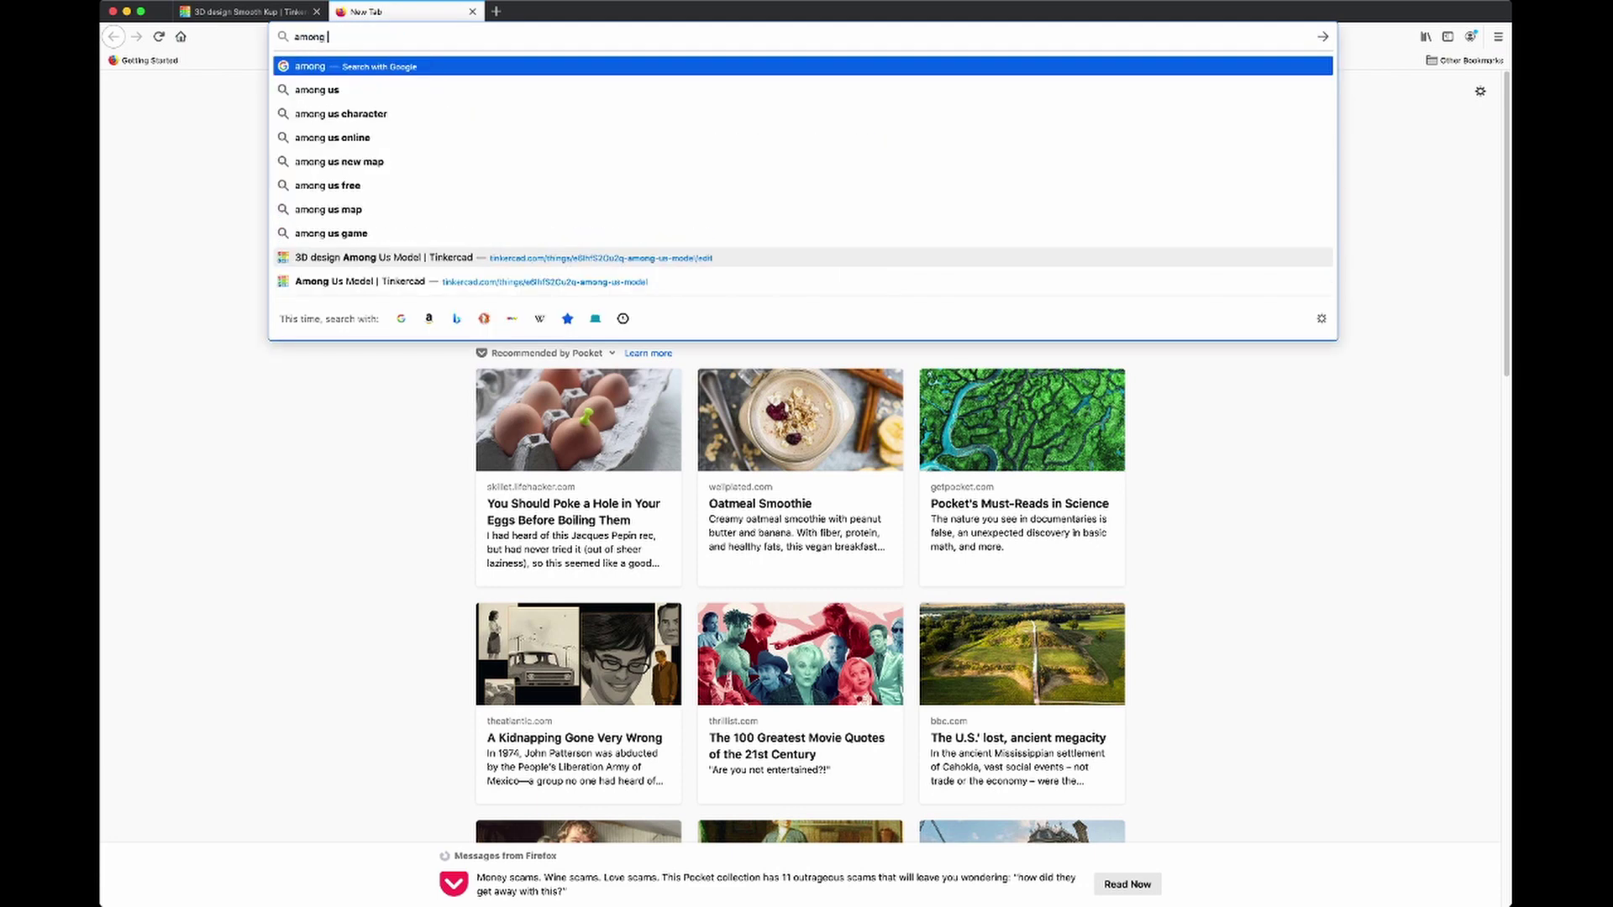
{"action": "type", "text": "us character"}
{"action": "key", "text": "Return"}
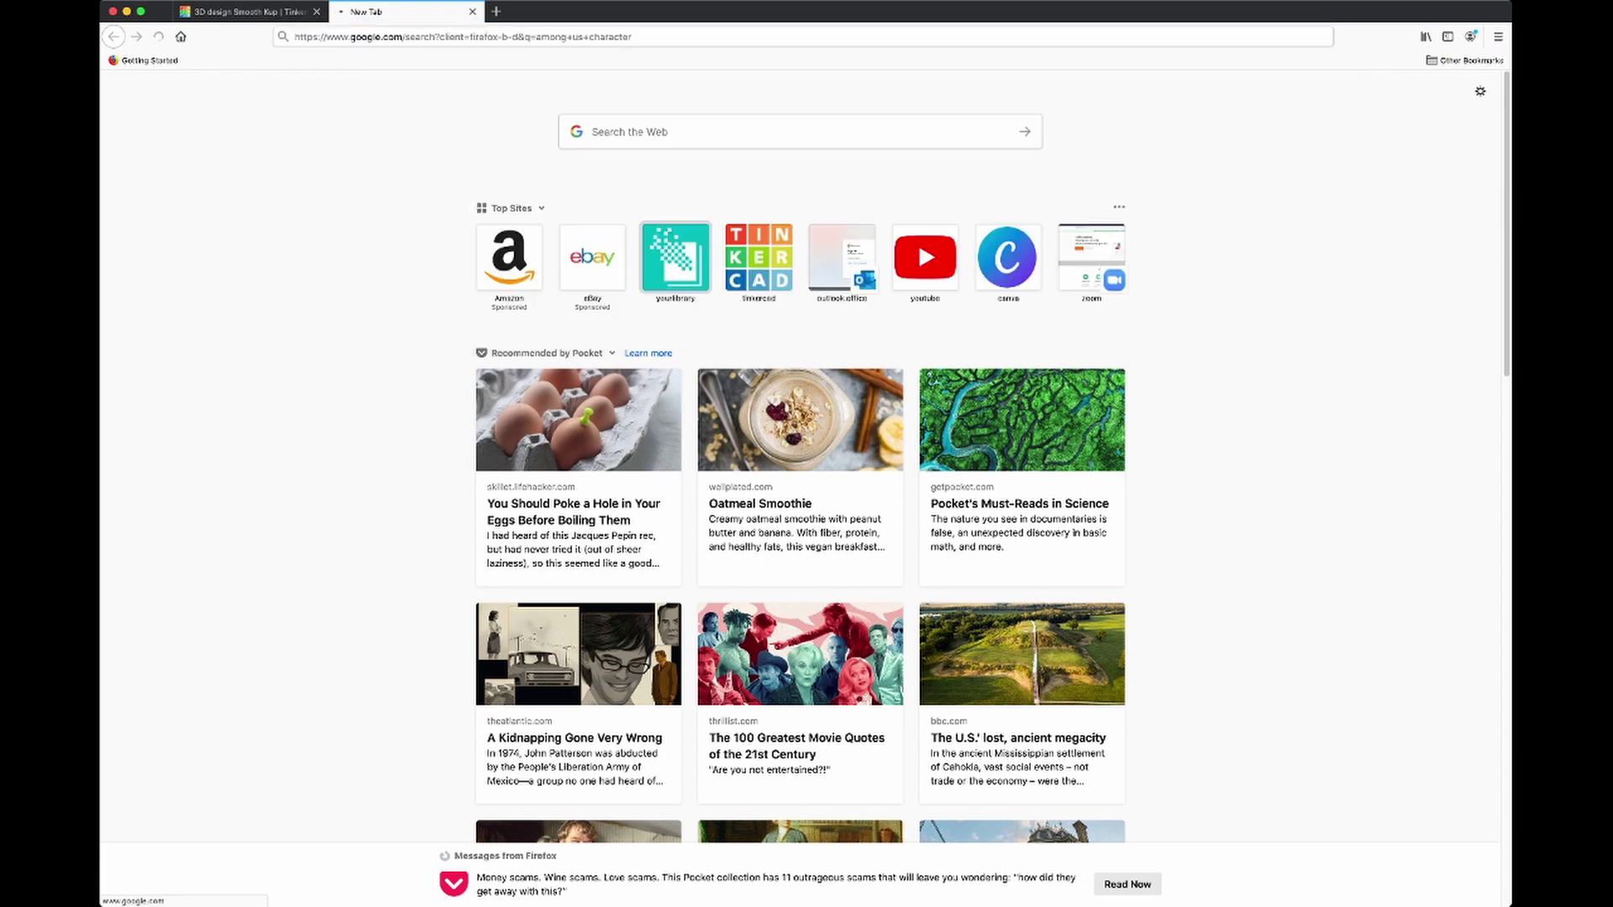
{"action": "left_click", "coordinate": [291, 128]}
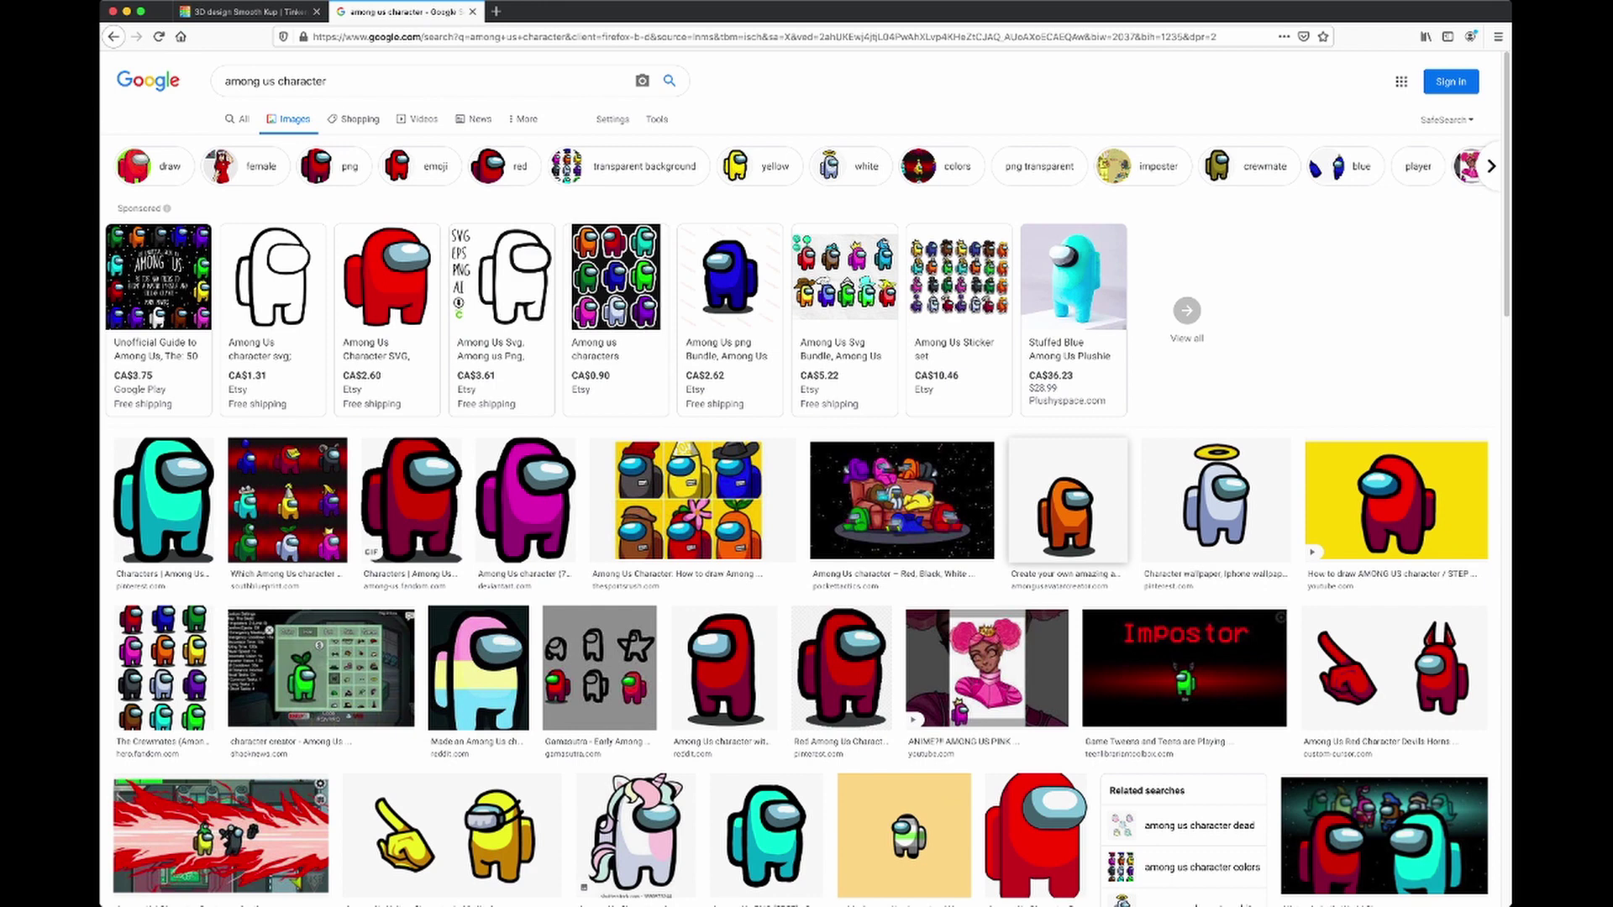
Step: Back in the Tinkercad design, place a solid cylinder on the workplane and enlarge it into an oval body
{"action": "left_click", "coordinate": [252, 12]}
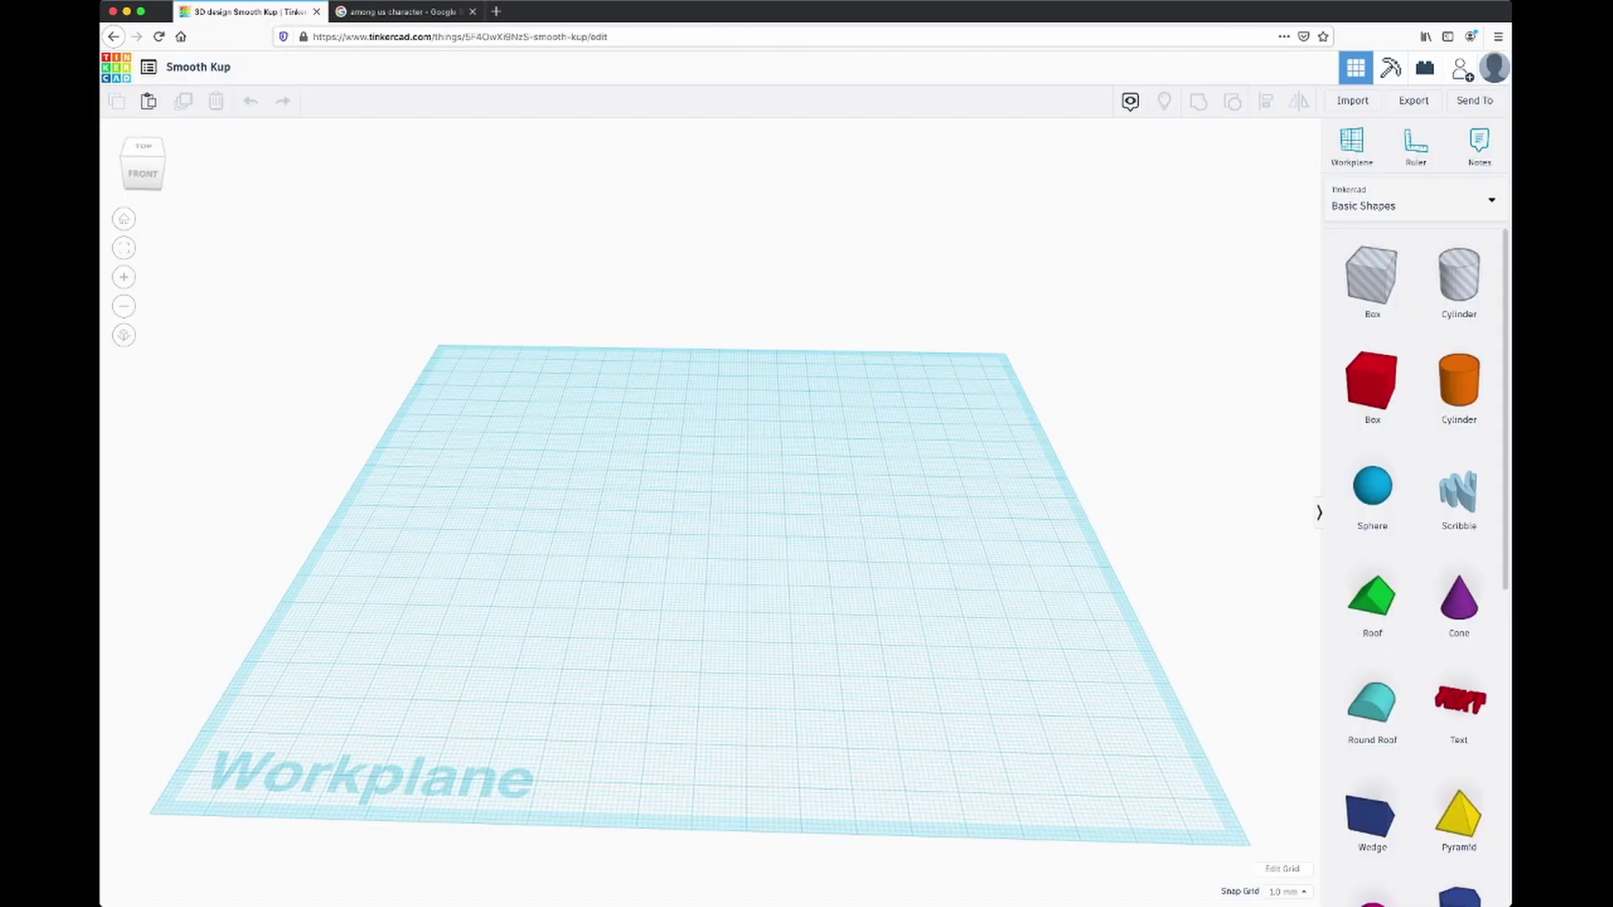
{"action": "left_click_drag", "start_coordinate": [1459, 385], "coordinate": [537, 528]}
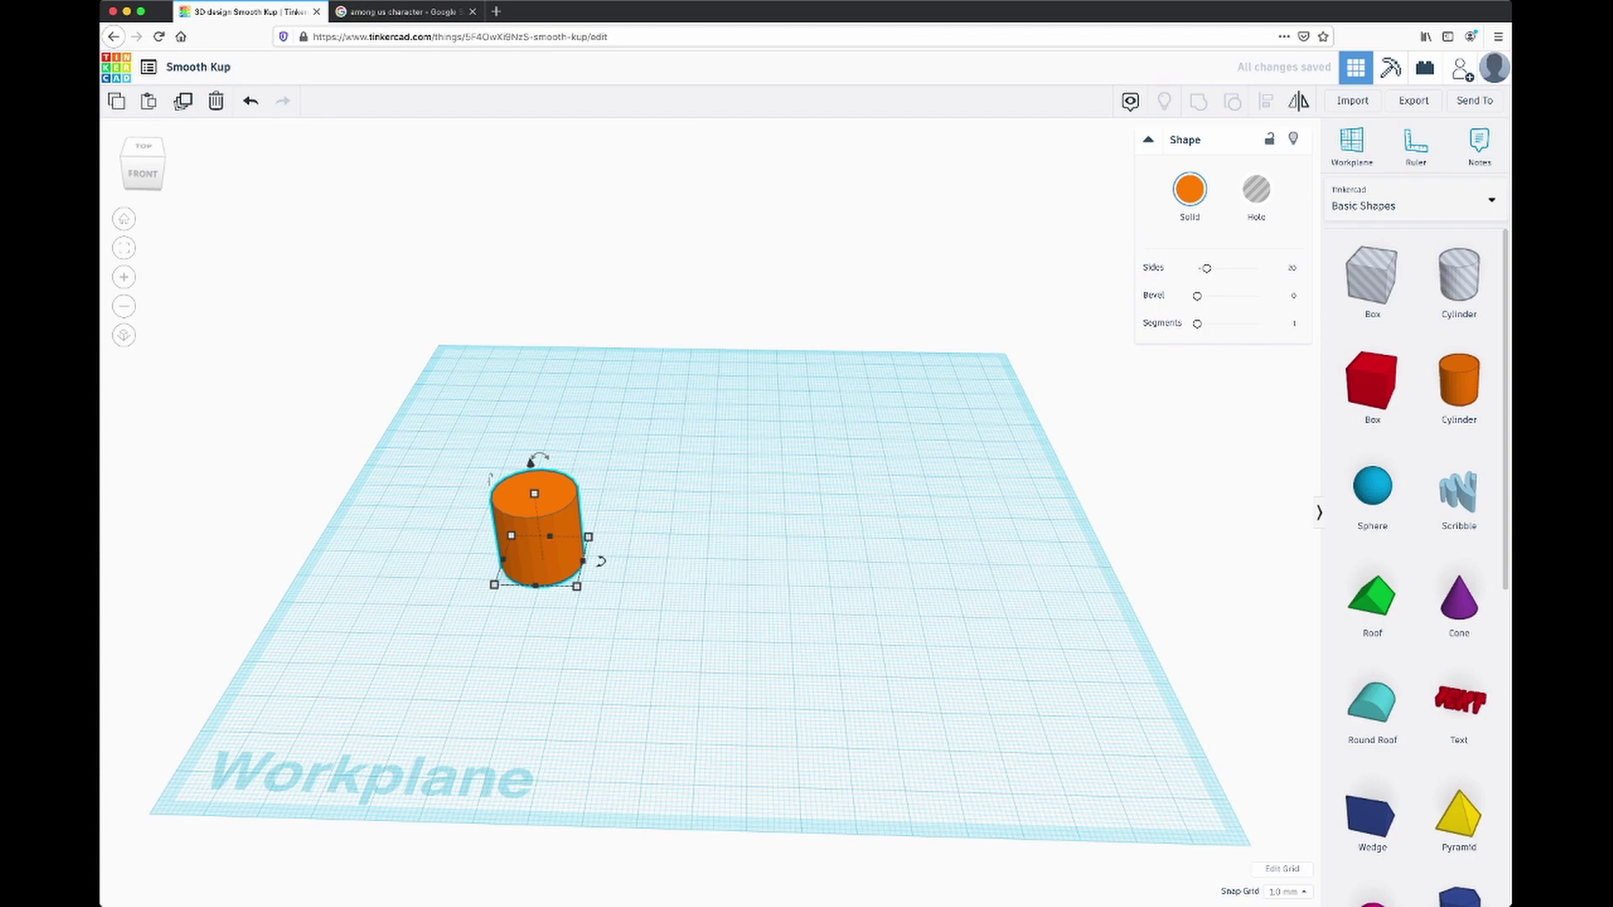
{"action": "left_click_drag", "start_coordinate": [577, 585], "coordinate": [621, 621], "text": "shift"}
{"action": "right_click_drag", "start_coordinate": [623, 624], "coordinate": [470, 642]}
{"action": "left_click_drag", "start_coordinate": [538, 471], "coordinate": [672, 555]}
{"action": "left_click_drag", "start_coordinate": [625, 608], "coordinate": [651, 592]}
{"action": "right_click_drag", "start_coordinate": [649, 596], "coordinate": [788, 479]}
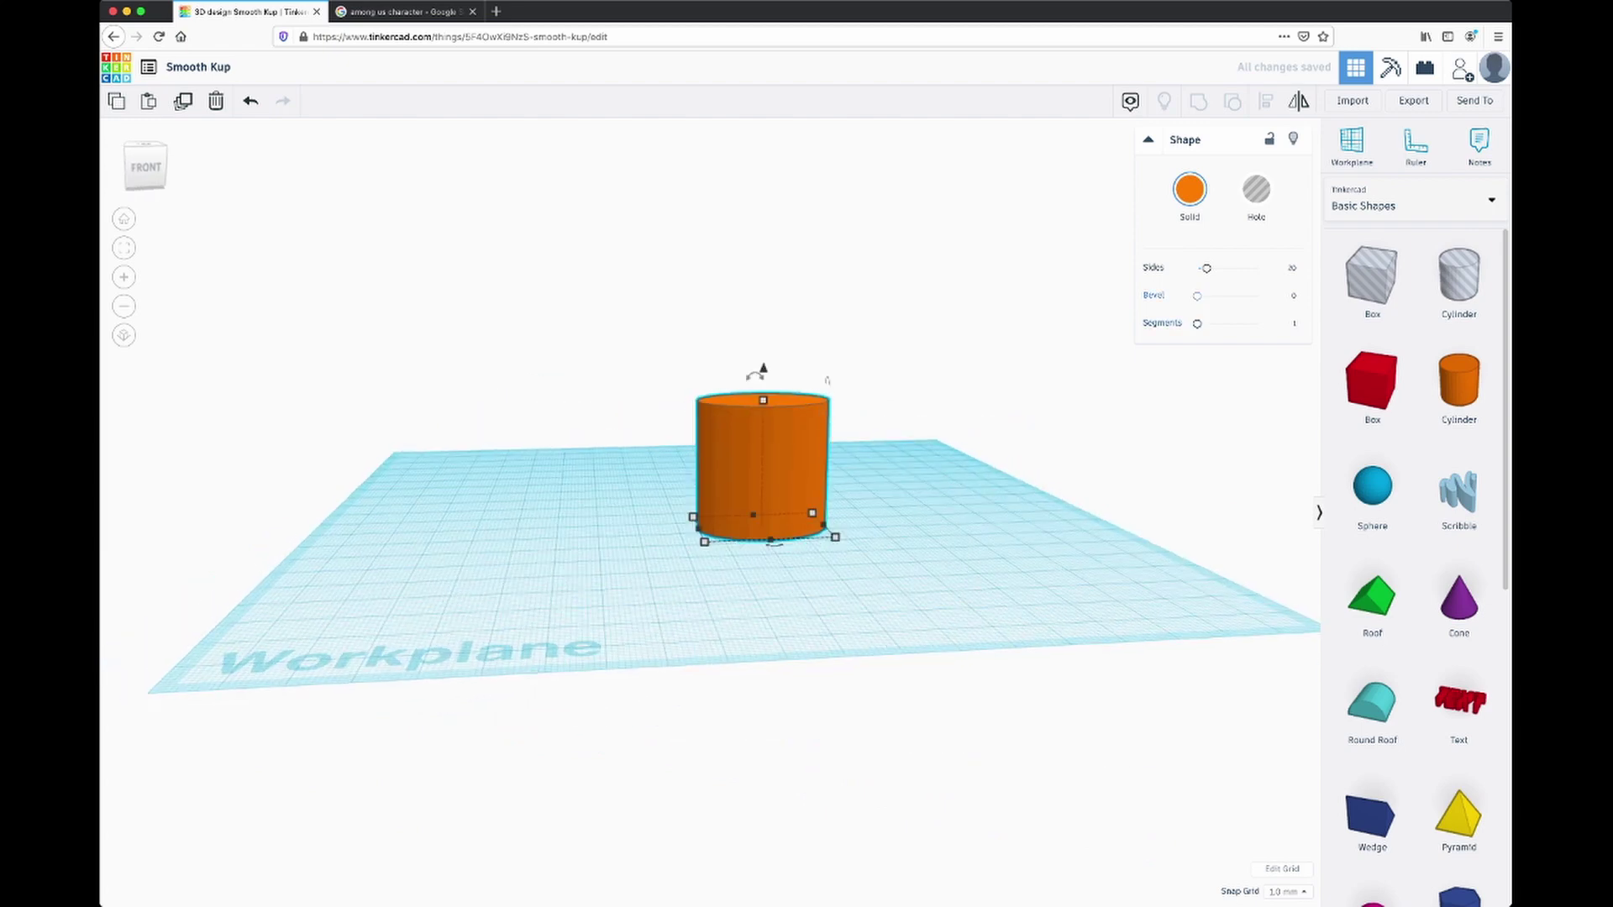
Step: Smooth the cylinder with 64 sides, a 2.2 bevel and 10 segments, and make it slightly taller
{"action": "mouse_move", "coordinate": [1197, 296]}
{"action": "left_mouse_down"}
{"action": "mouse_move", "coordinate": [1248, 295]}
{"action": "mouse_move", "coordinate": [1211, 323]}
{"action": "left_mouse_up"}
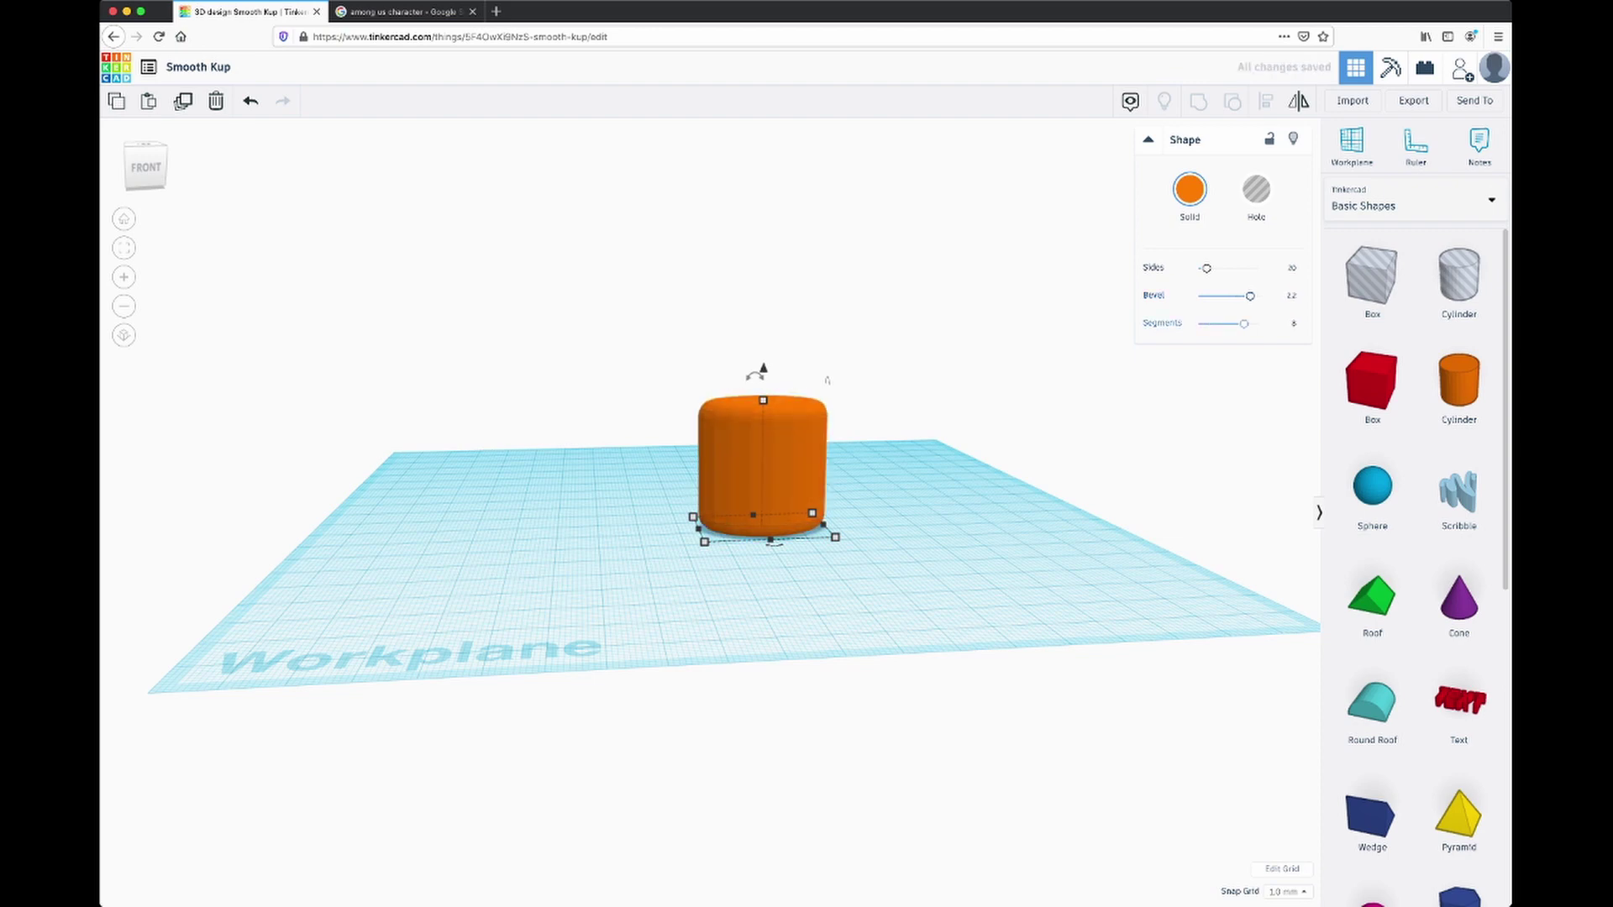
{"action": "left_click_drag", "start_coordinate": [1206, 269], "coordinate": [1234, 268]}
{"action": "right_click_drag", "start_coordinate": [840, 579], "coordinate": [827, 613]}
{"action": "mouse_move", "coordinate": [757, 414]}
{"action": "left_mouse_down"}
{"action": "mouse_move", "coordinate": [759, 385]}
{"action": "mouse_move", "coordinate": [759, 403]}
{"action": "left_mouse_up"}
{"action": "left_click", "coordinate": [403, 11]}
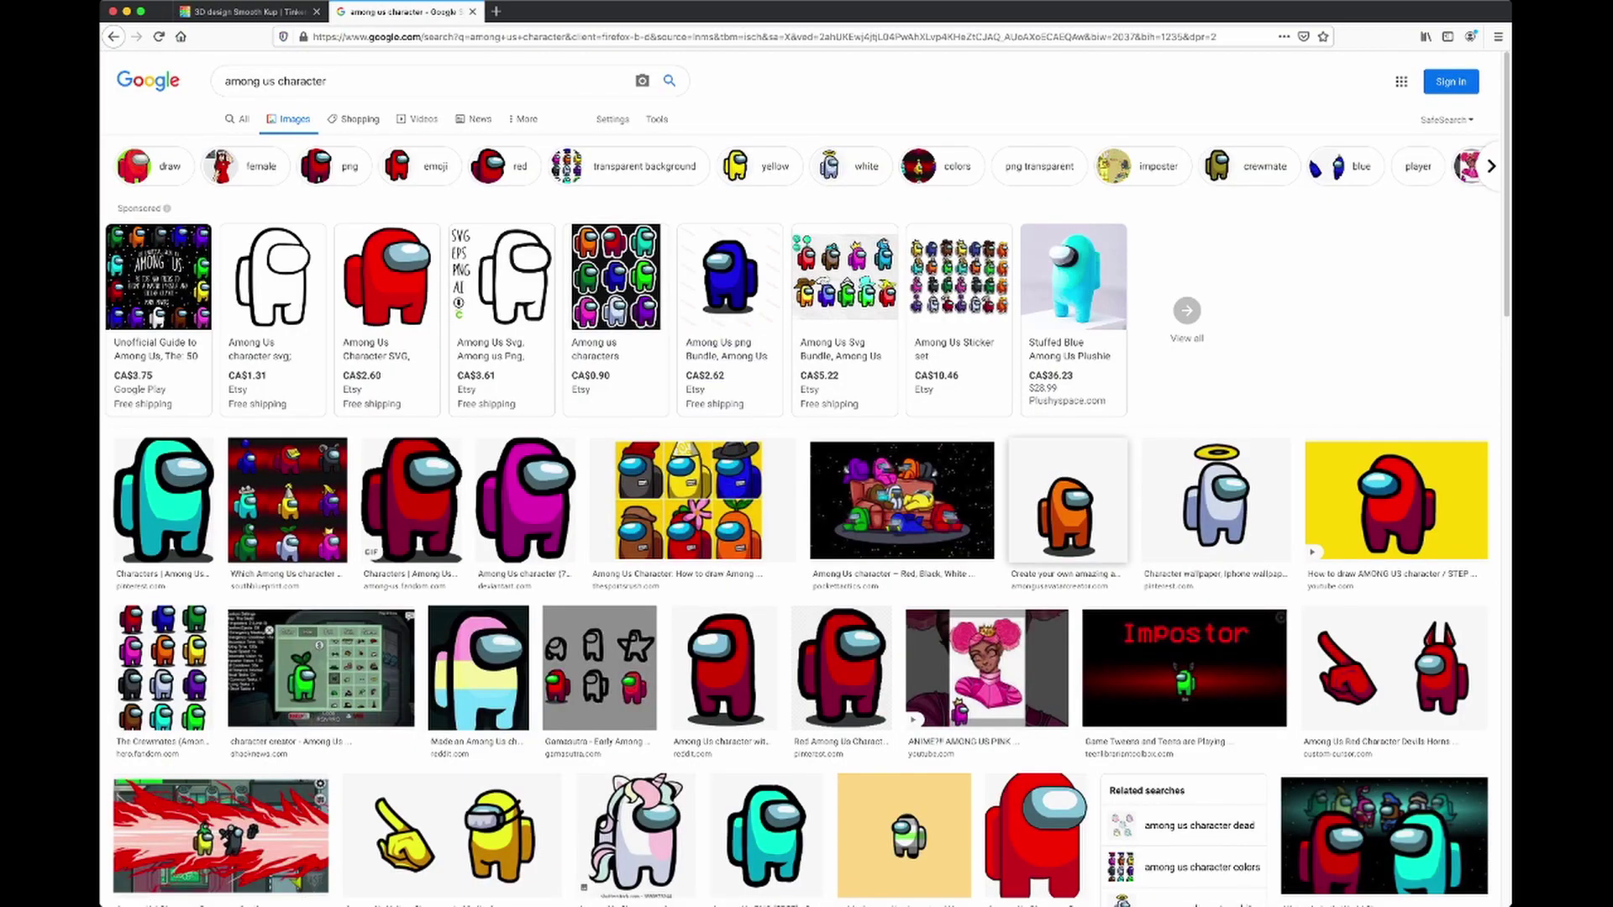
{"action": "key", "text": "ctrl+Tab"}
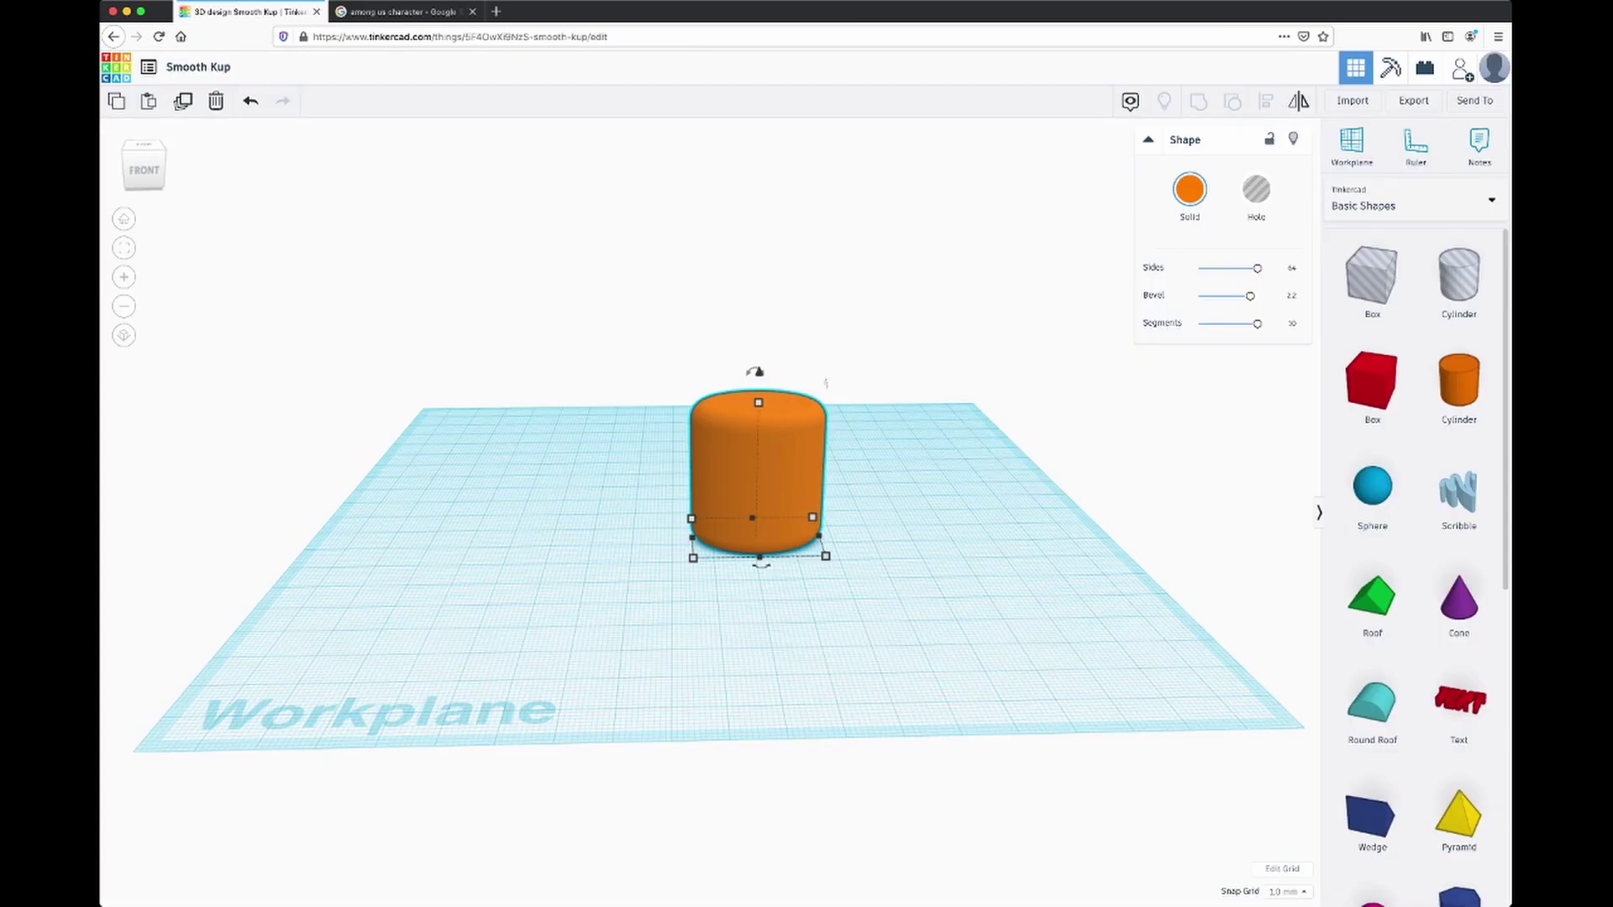
{"action": "mouse_move", "coordinate": [756, 638]}
{"action": "right_mouse_down"}
{"action": "mouse_move", "coordinate": [723, 563]}
{"action": "mouse_move", "coordinate": [735, 525]}
{"action": "mouse_move", "coordinate": [770, 659]}
{"action": "right_mouse_up"}
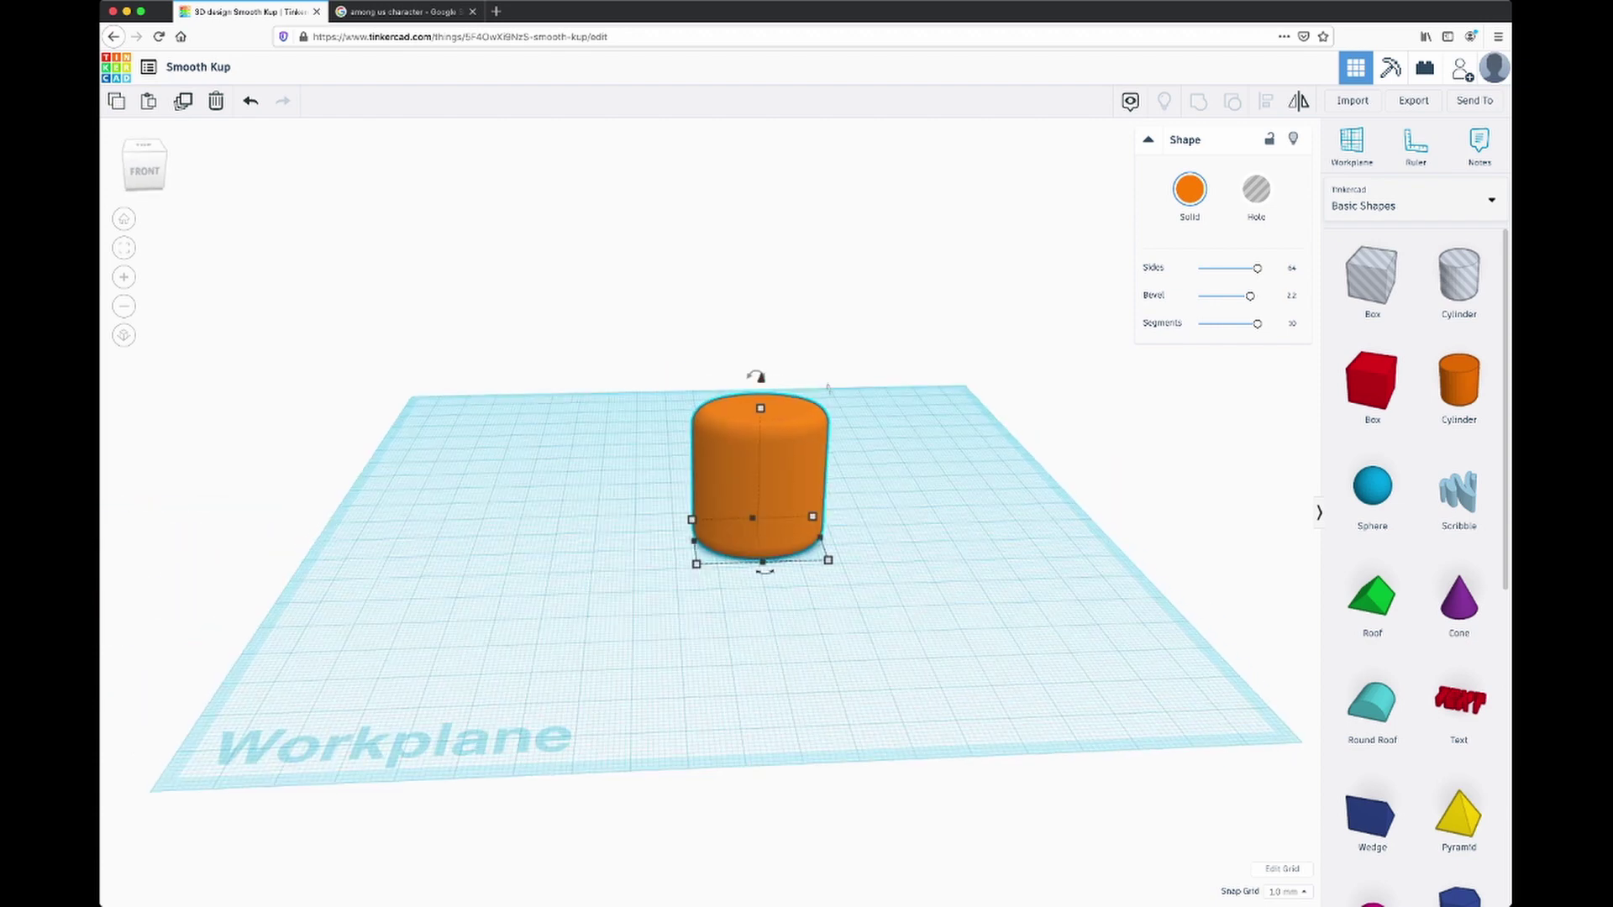
{"action": "scroll", "coordinate": [1420, 638], "scroll_direction": "down", "scroll_amount": 5}
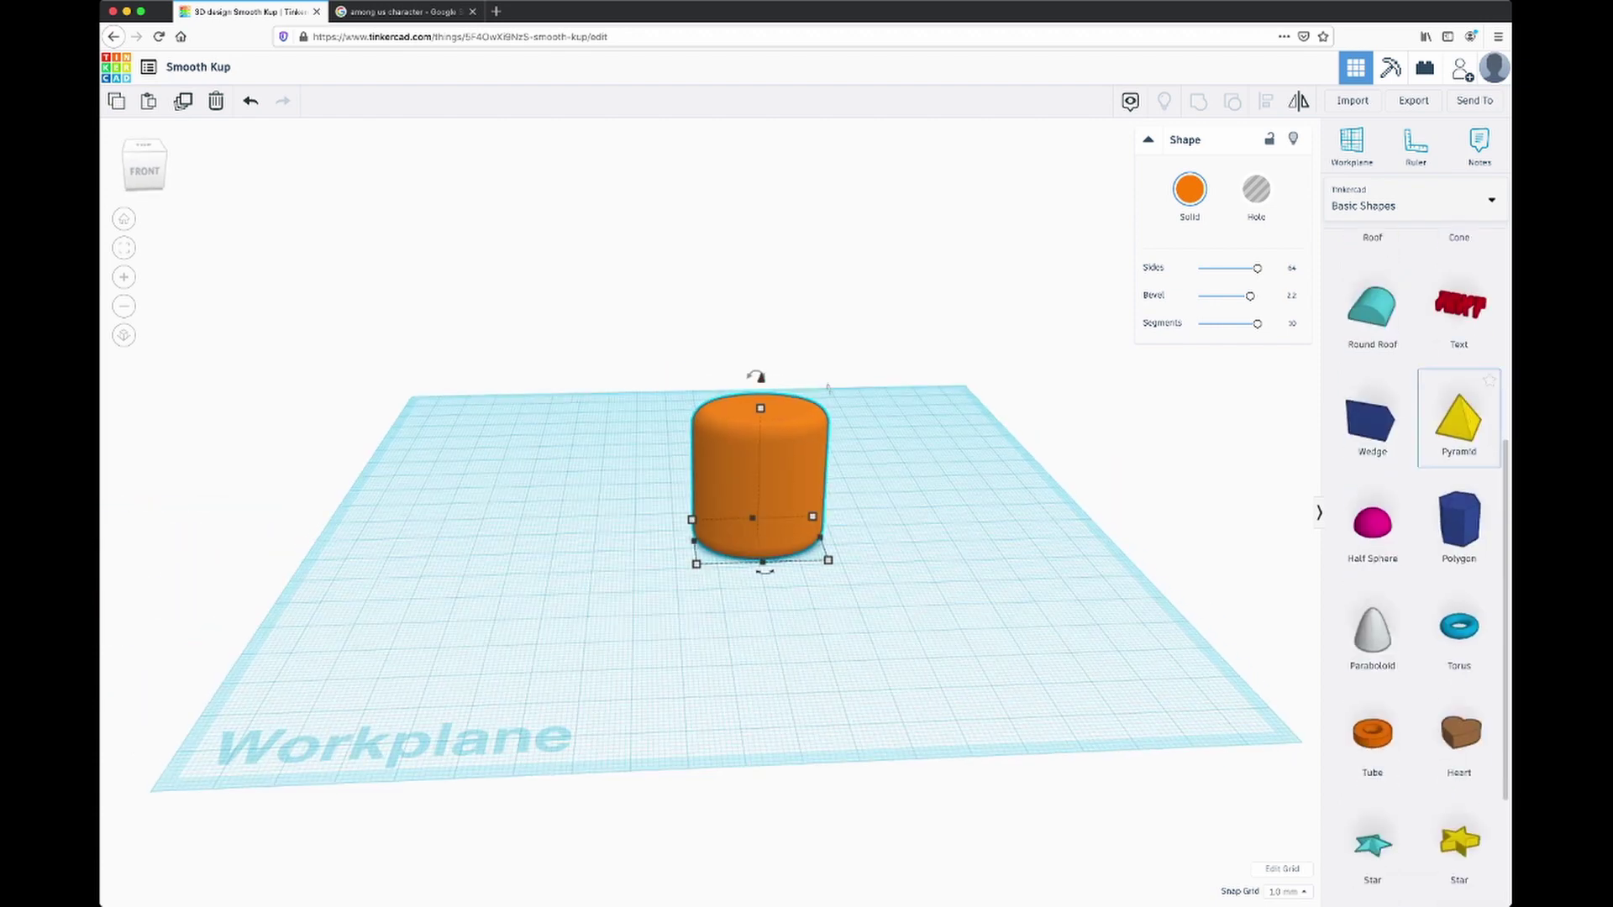
{"action": "left_click_drag", "start_coordinate": [1372, 512], "coordinate": [865, 588]}
{"action": "key", "text": "Delete"}
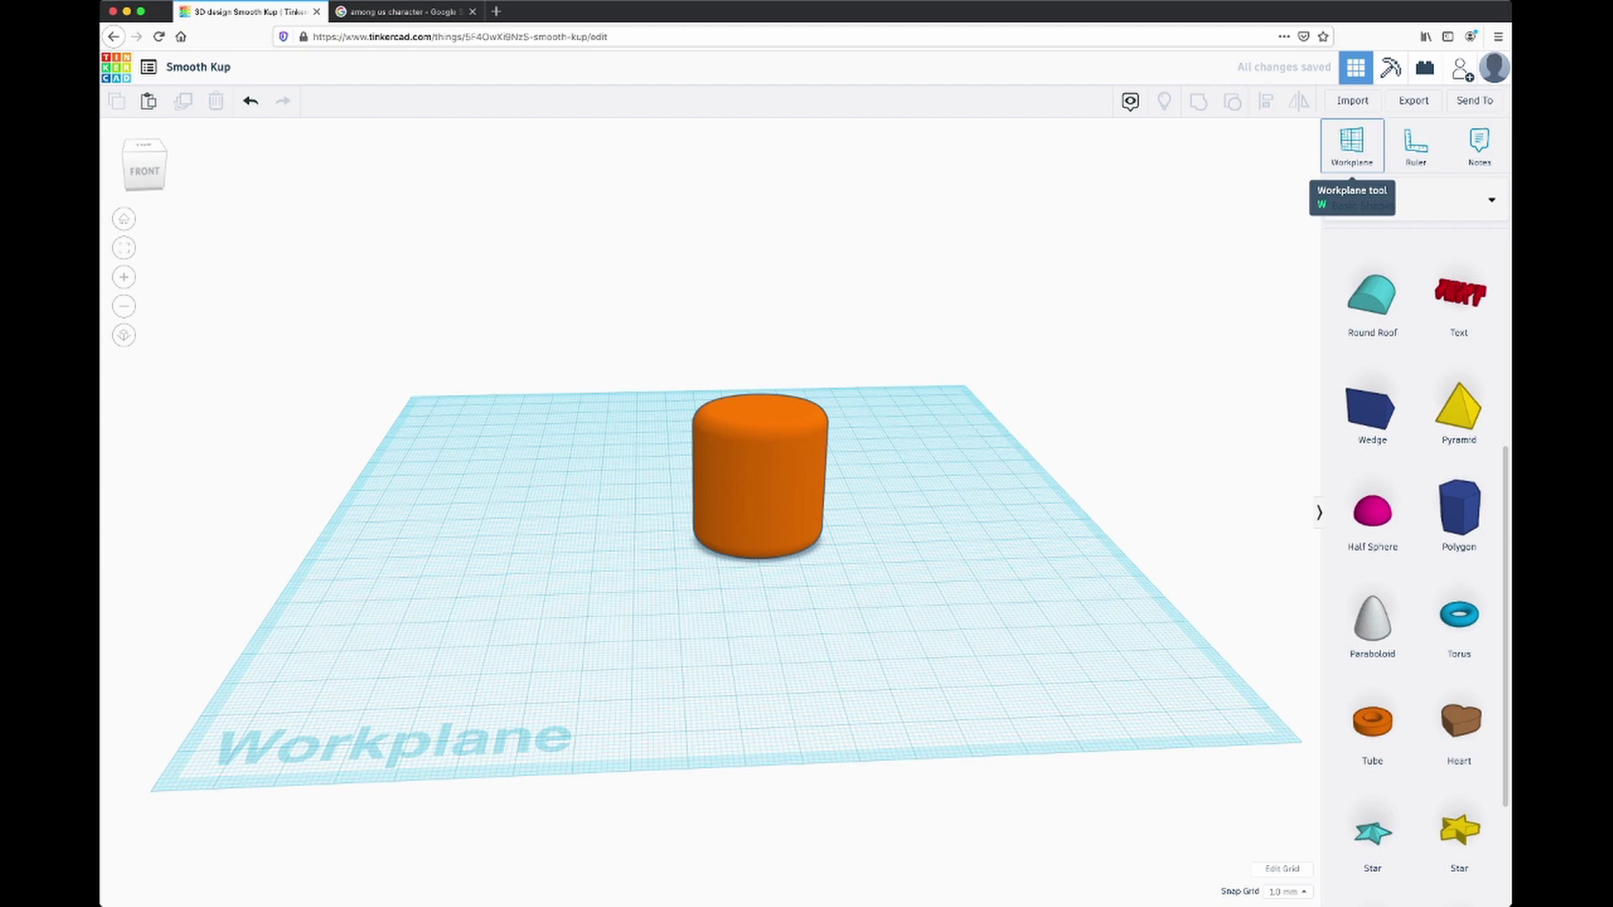
Step: Set a temporary workplane on the cylinder's top face and place a half sphere on it
{"action": "left_click", "coordinate": [1351, 143]}
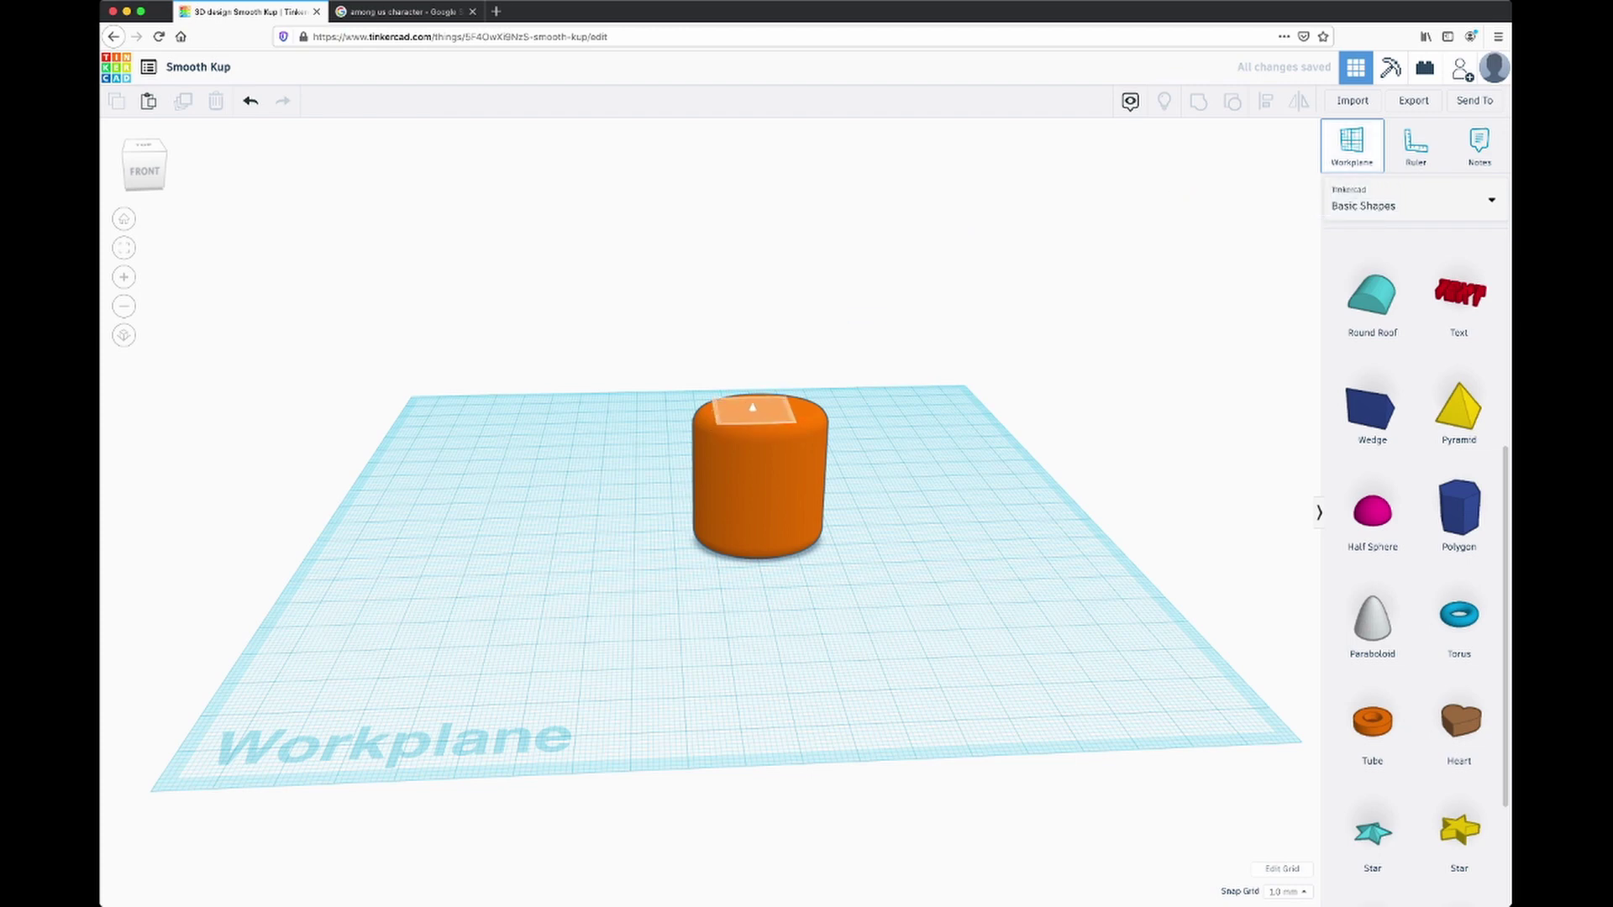
{"action": "left_click", "coordinate": [756, 404]}
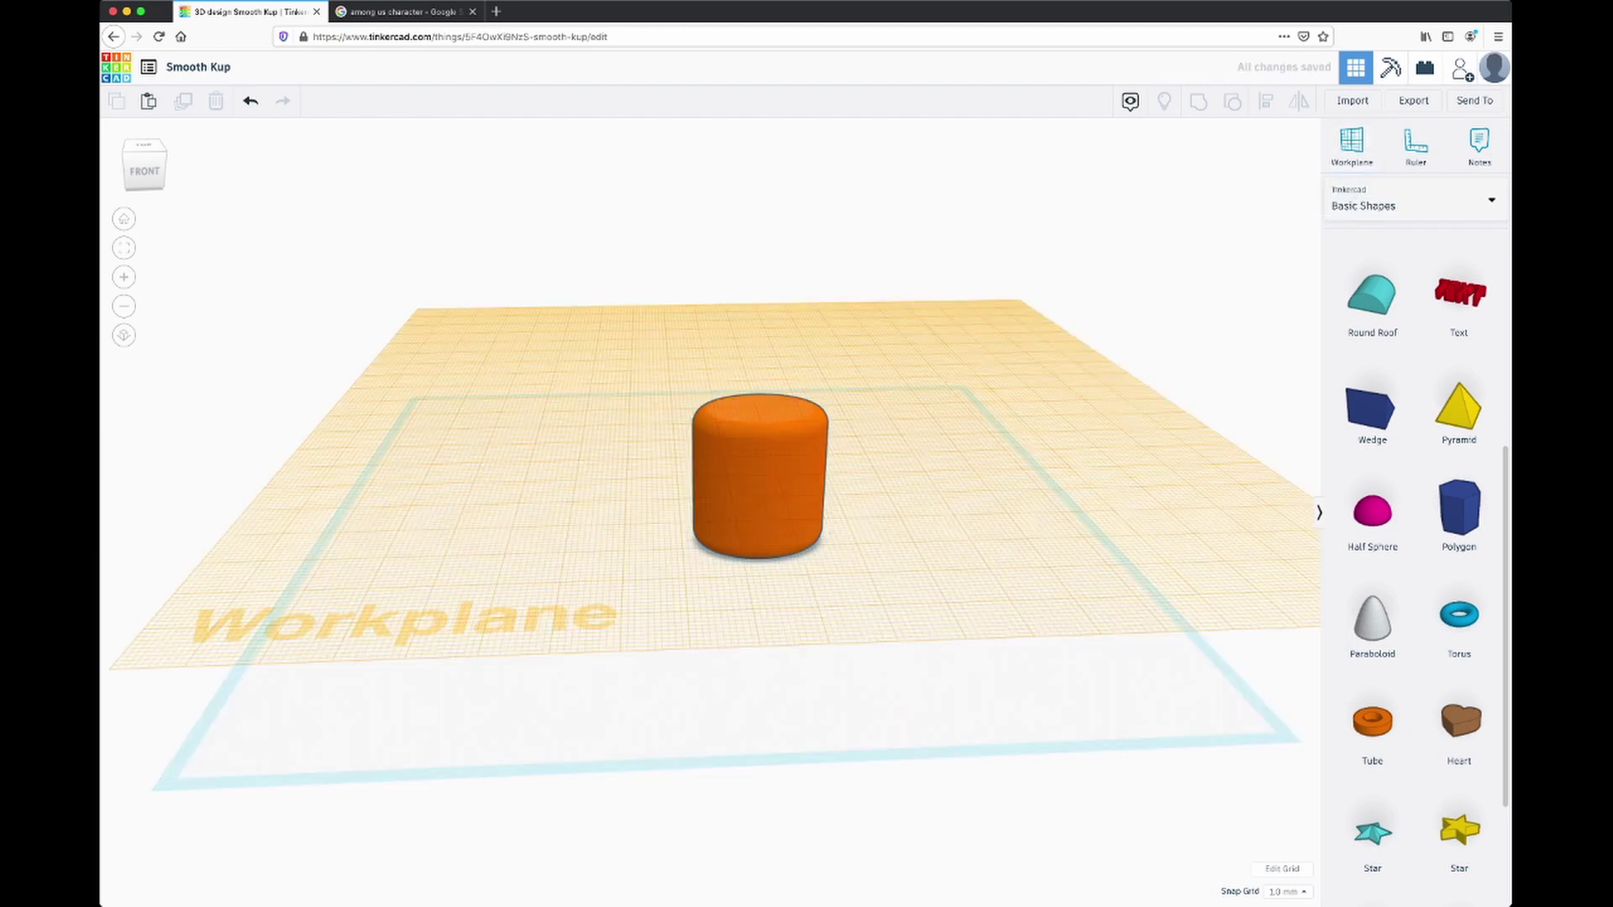
{"action": "right_click_drag", "start_coordinate": [710, 513], "coordinate": [710, 638]}
{"action": "scroll", "coordinate": [710, 512], "scroll_direction": "down", "scroll_amount": 5}
{"action": "scroll", "coordinate": [710, 513], "scroll_direction": "up", "scroll_amount": 10}
{"action": "scroll", "coordinate": [710, 514], "scroll_direction": "up", "scroll_amount": 3}
{"action": "scroll", "coordinate": [710, 514], "scroll_direction": "down", "scroll_amount": 5}
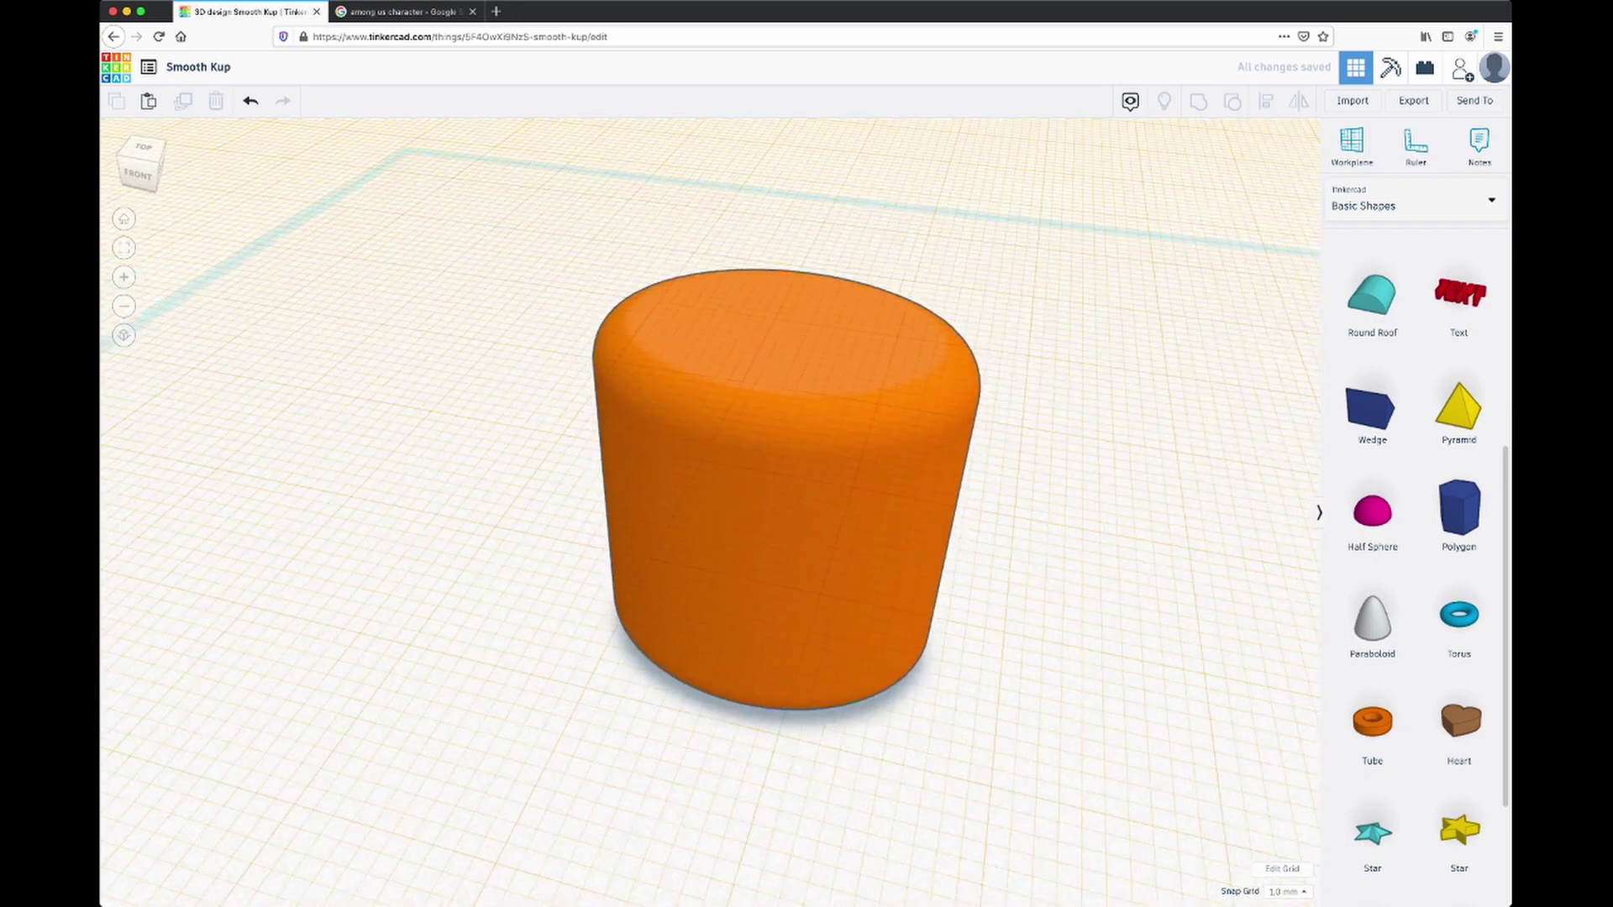
{"action": "left_click_drag", "start_coordinate": [1373, 513], "coordinate": [736, 346]}
Step: Stretch the half sphere's base to about 27 by 20 mm and lower it 2 mm into the cylinder
{"action": "right_click_drag", "start_coordinate": [738, 437], "coordinate": [565, 506]}
{"action": "left_click_drag", "start_coordinate": [573, 524], "coordinate": [593, 604]}
{"action": "right_click_drag", "start_coordinate": [593, 604], "coordinate": [779, 476]}
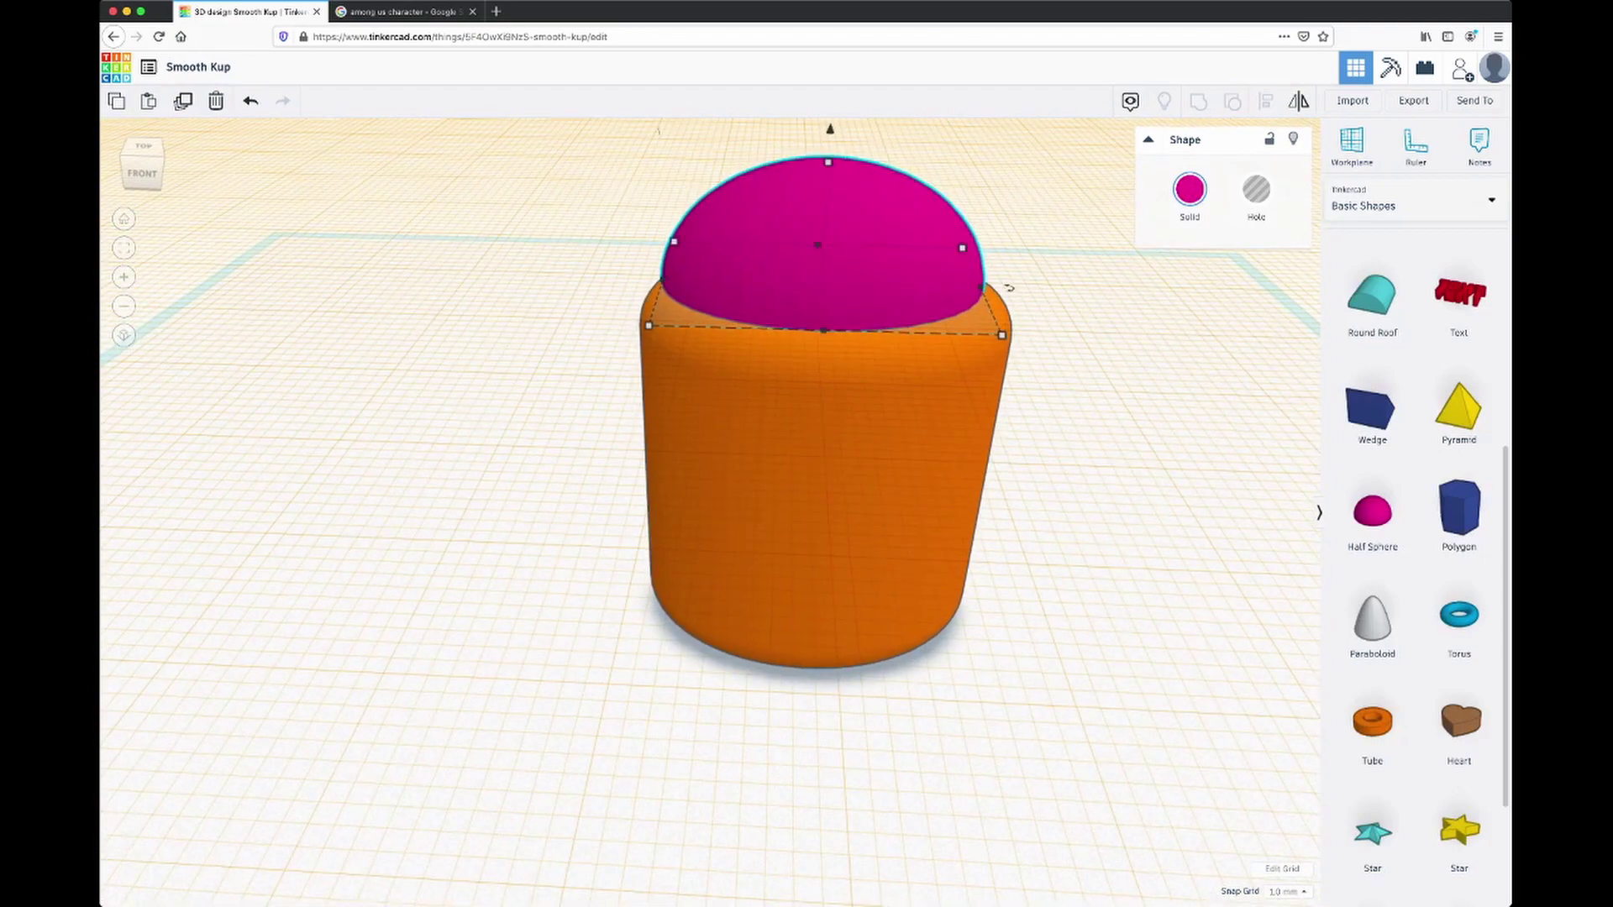
{"action": "left_click_drag", "start_coordinate": [830, 129], "coordinate": [829, 143]}
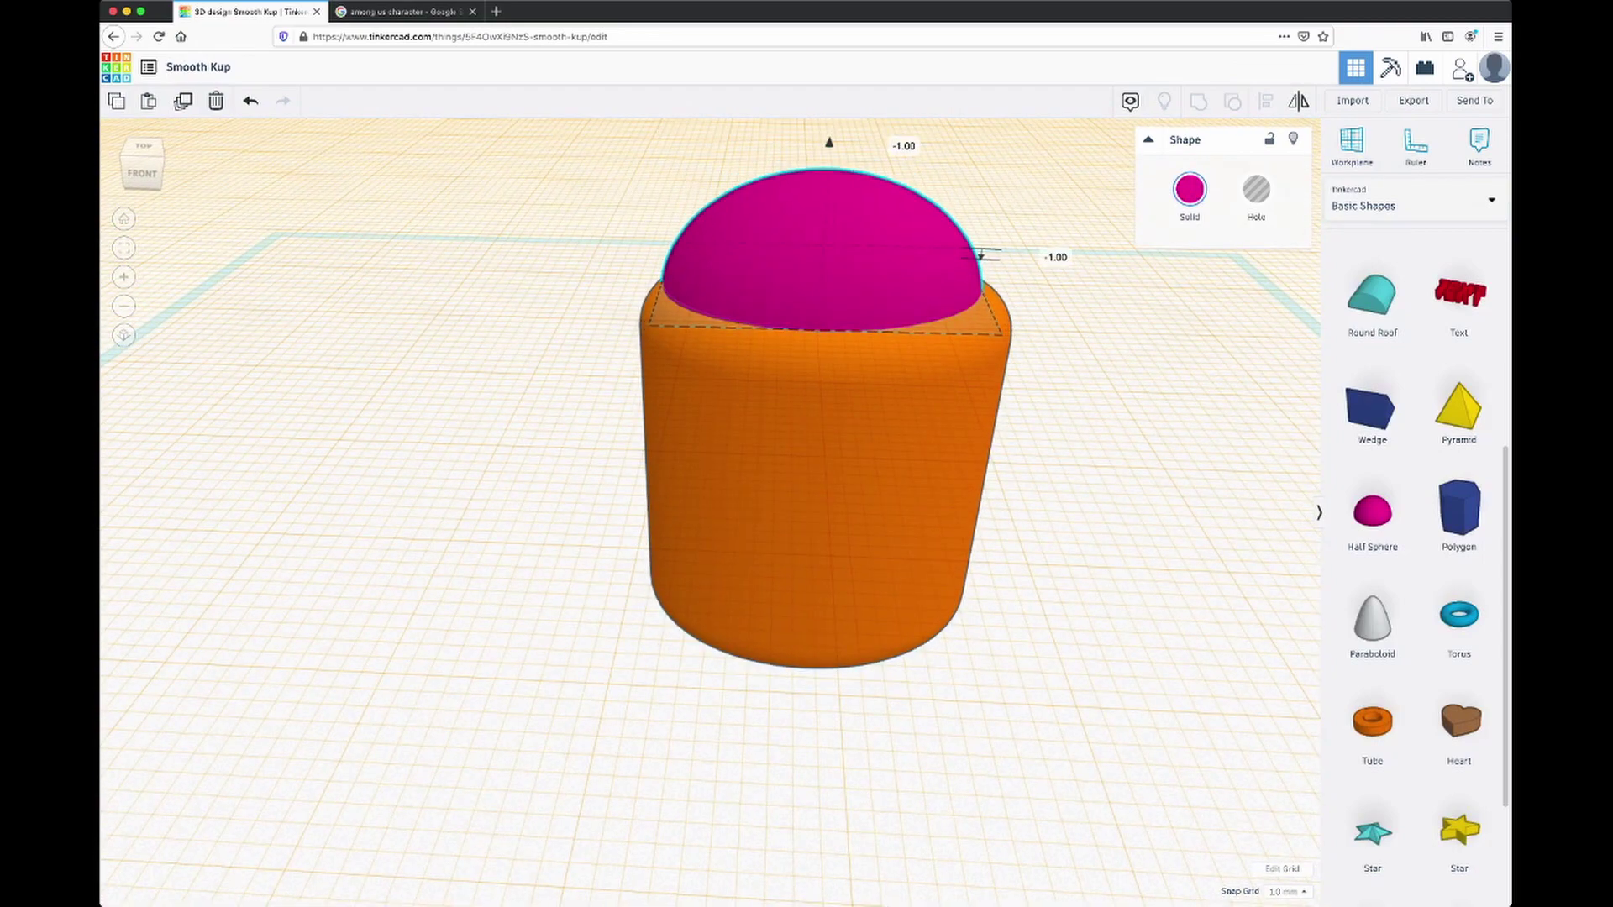
{"action": "key", "text": "ctrl+Down"}
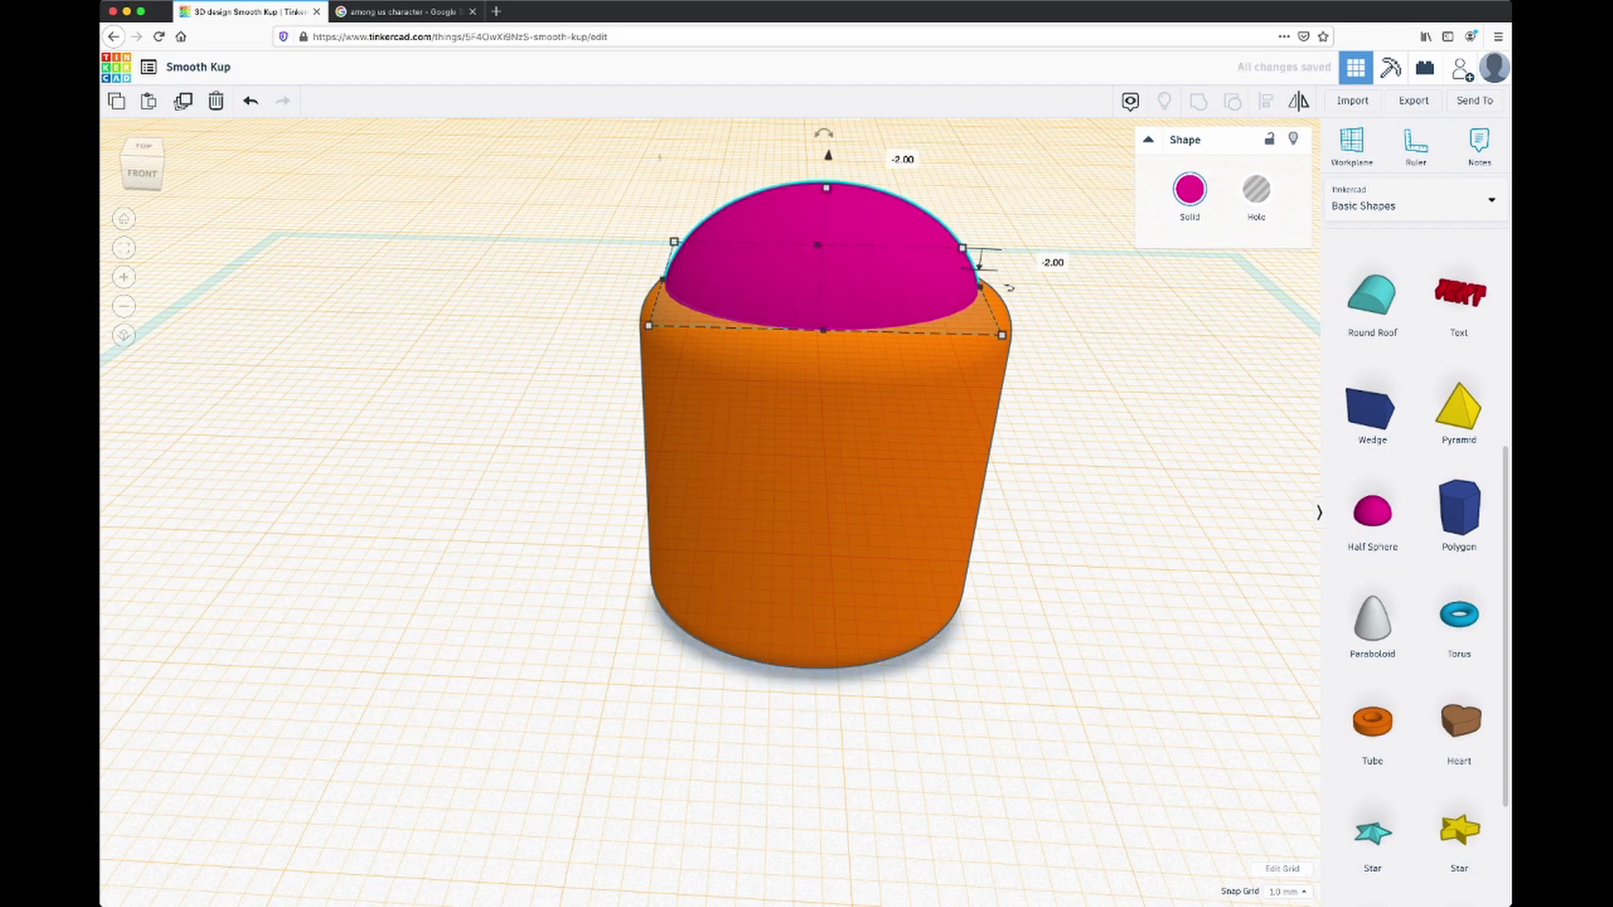
Step: Flatten the half sphere slightly and enlarge its base until it covers most of the cylinder's top
{"action": "mouse_move", "coordinate": [826, 187]}
{"action": "left_mouse_down"}
{"action": "mouse_move", "coordinate": [824, 224]}
{"action": "mouse_move", "coordinate": [826, 199]}
{"action": "left_mouse_up"}
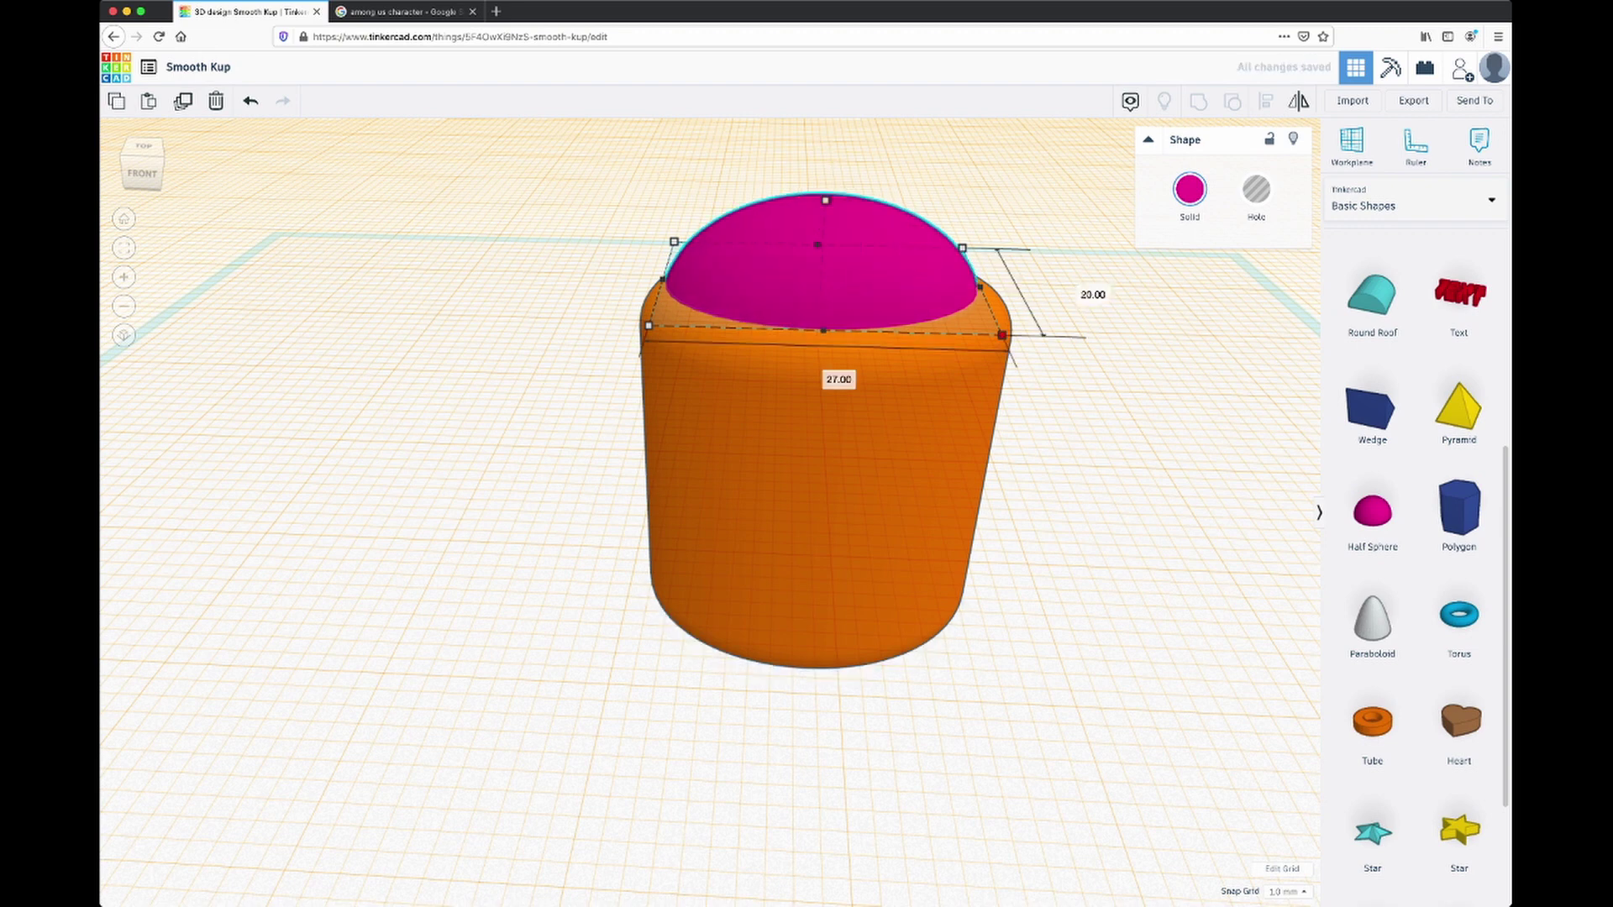
{"action": "left_click_drag", "start_coordinate": [1001, 335], "coordinate": [1032, 341]}
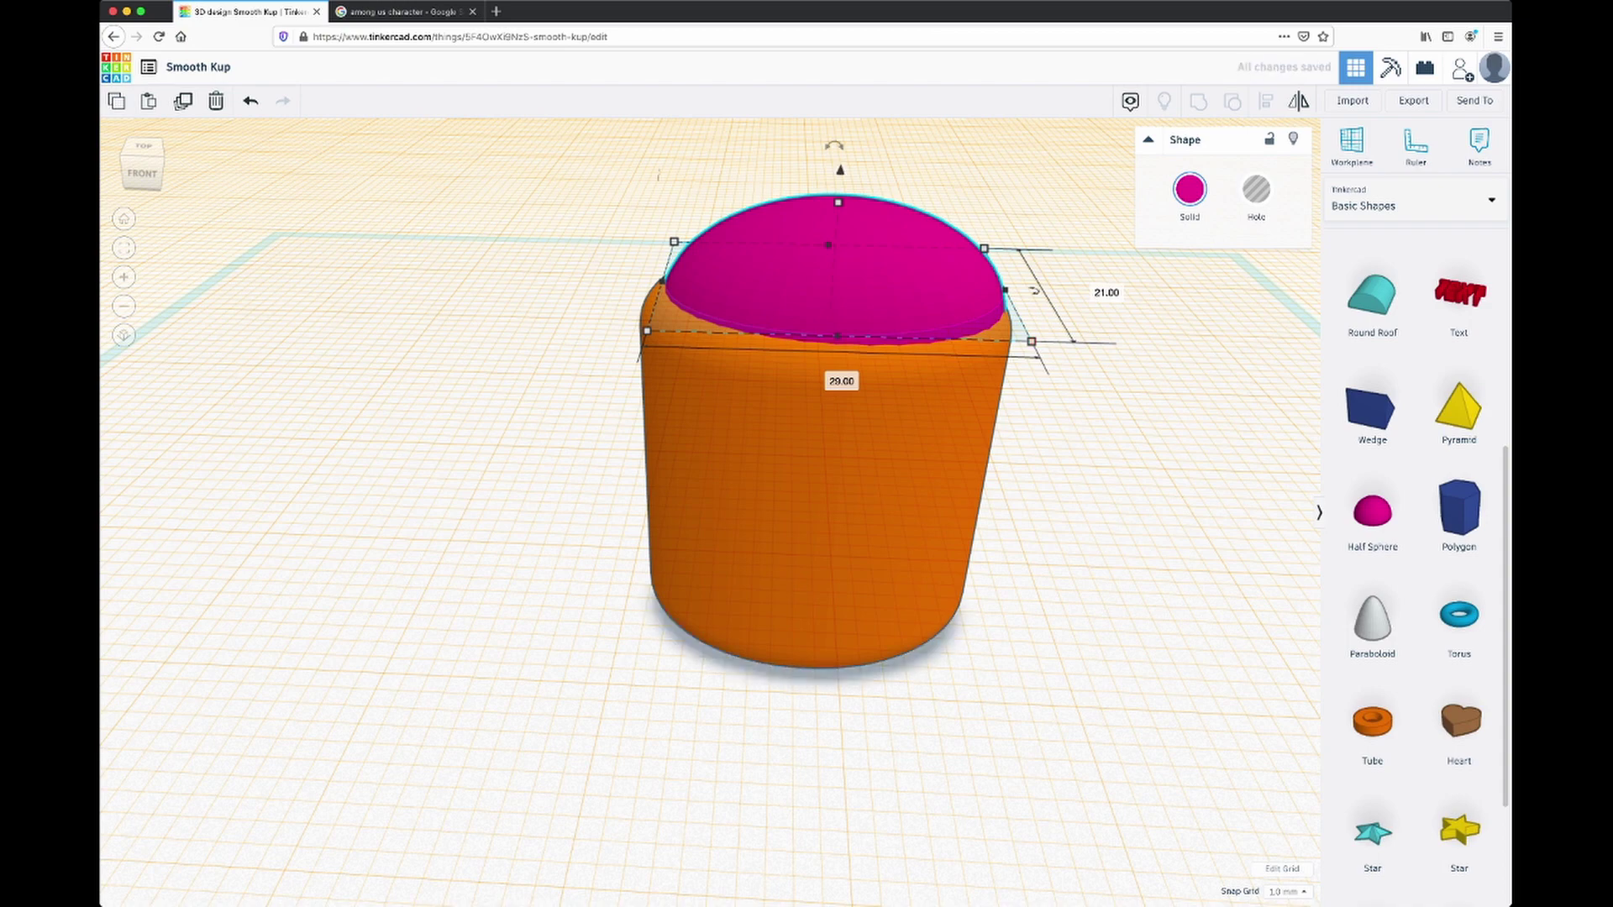
{"action": "left_click_drag", "start_coordinate": [662, 282], "coordinate": [648, 282]}
{"action": "right_click_drag", "start_coordinate": [642, 288], "coordinate": [632, 299]}
{"action": "right_click_drag", "start_coordinate": [1029, 319], "coordinate": [349, 277]}
{"action": "left_click_drag", "start_coordinate": [487, 306], "coordinate": [488, 315]}
{"action": "right_click_drag", "start_coordinate": [496, 319], "coordinate": [794, 189]}
Step: Align the half sphere and the cylinder on their centres from front to back
{"action": "left_click", "coordinate": [761, 403], "text": "shift"}
{"action": "left_click", "coordinate": [1266, 100]}
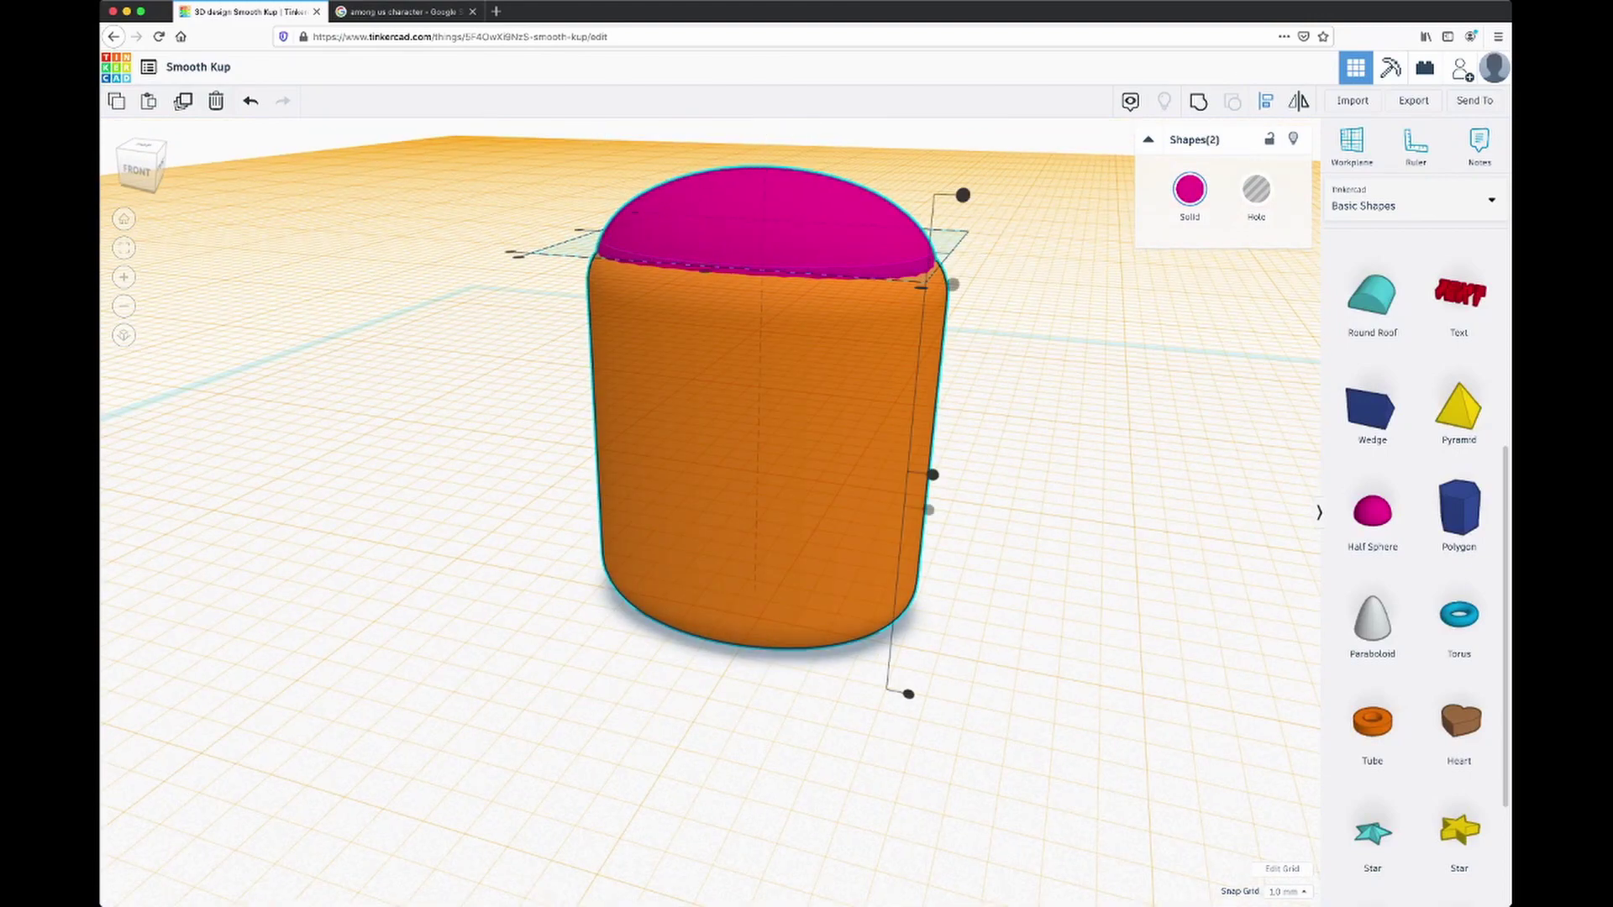
{"action": "right_click_drag", "start_coordinate": [882, 353], "coordinate": [710, 575]}
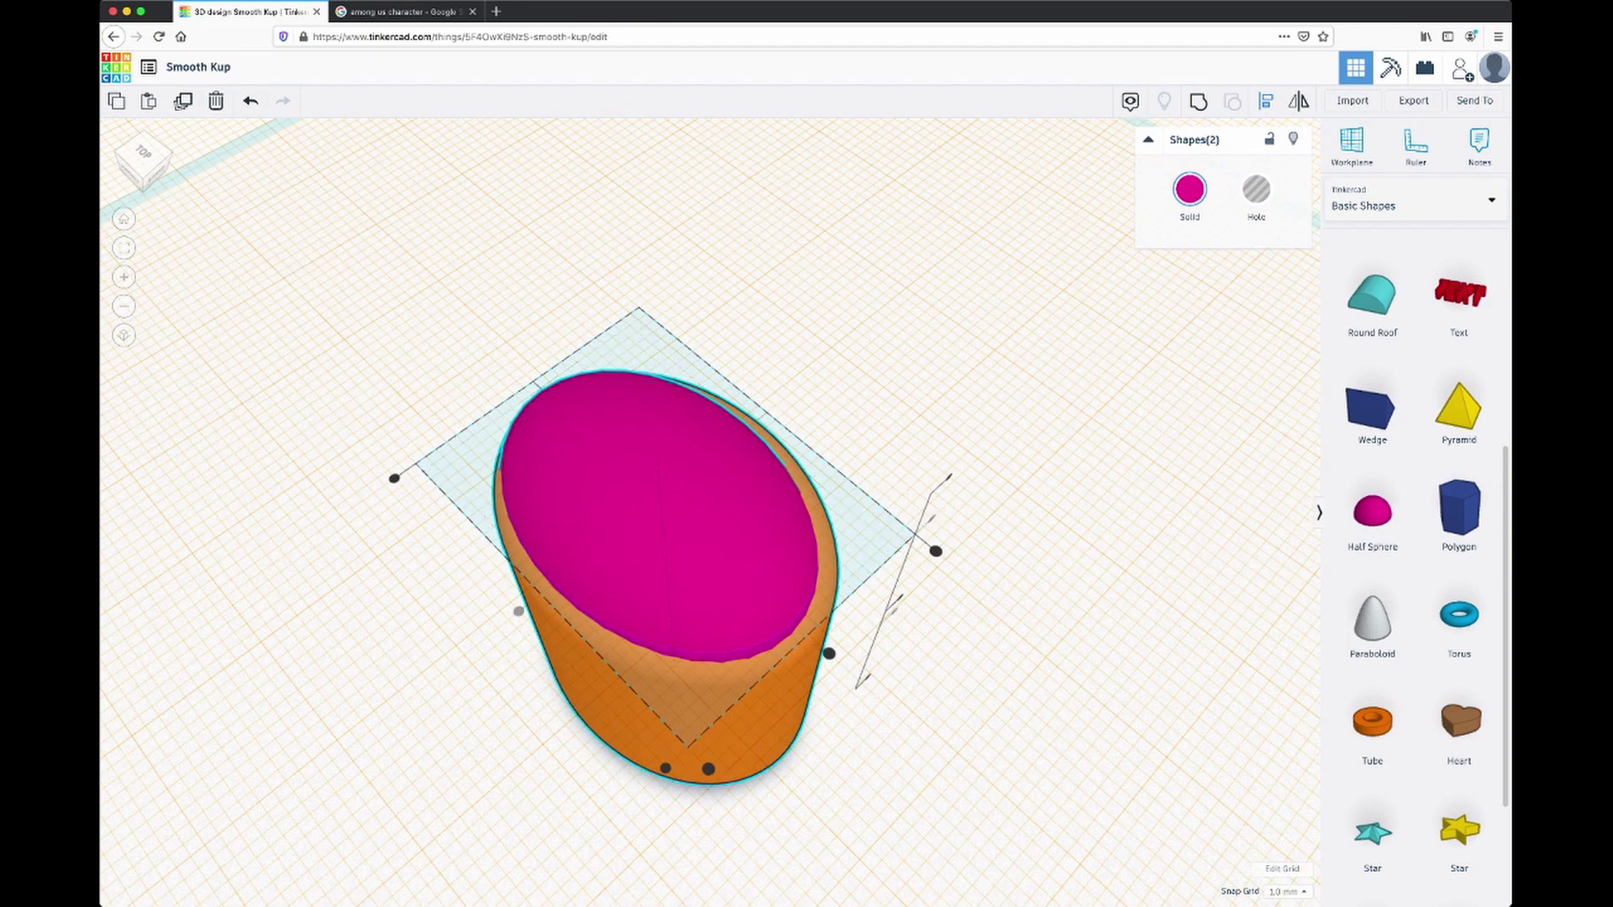
{"action": "left_click", "coordinate": [829, 653]}
{"action": "right_click_drag", "start_coordinate": [829, 654], "coordinate": [997, 472]}
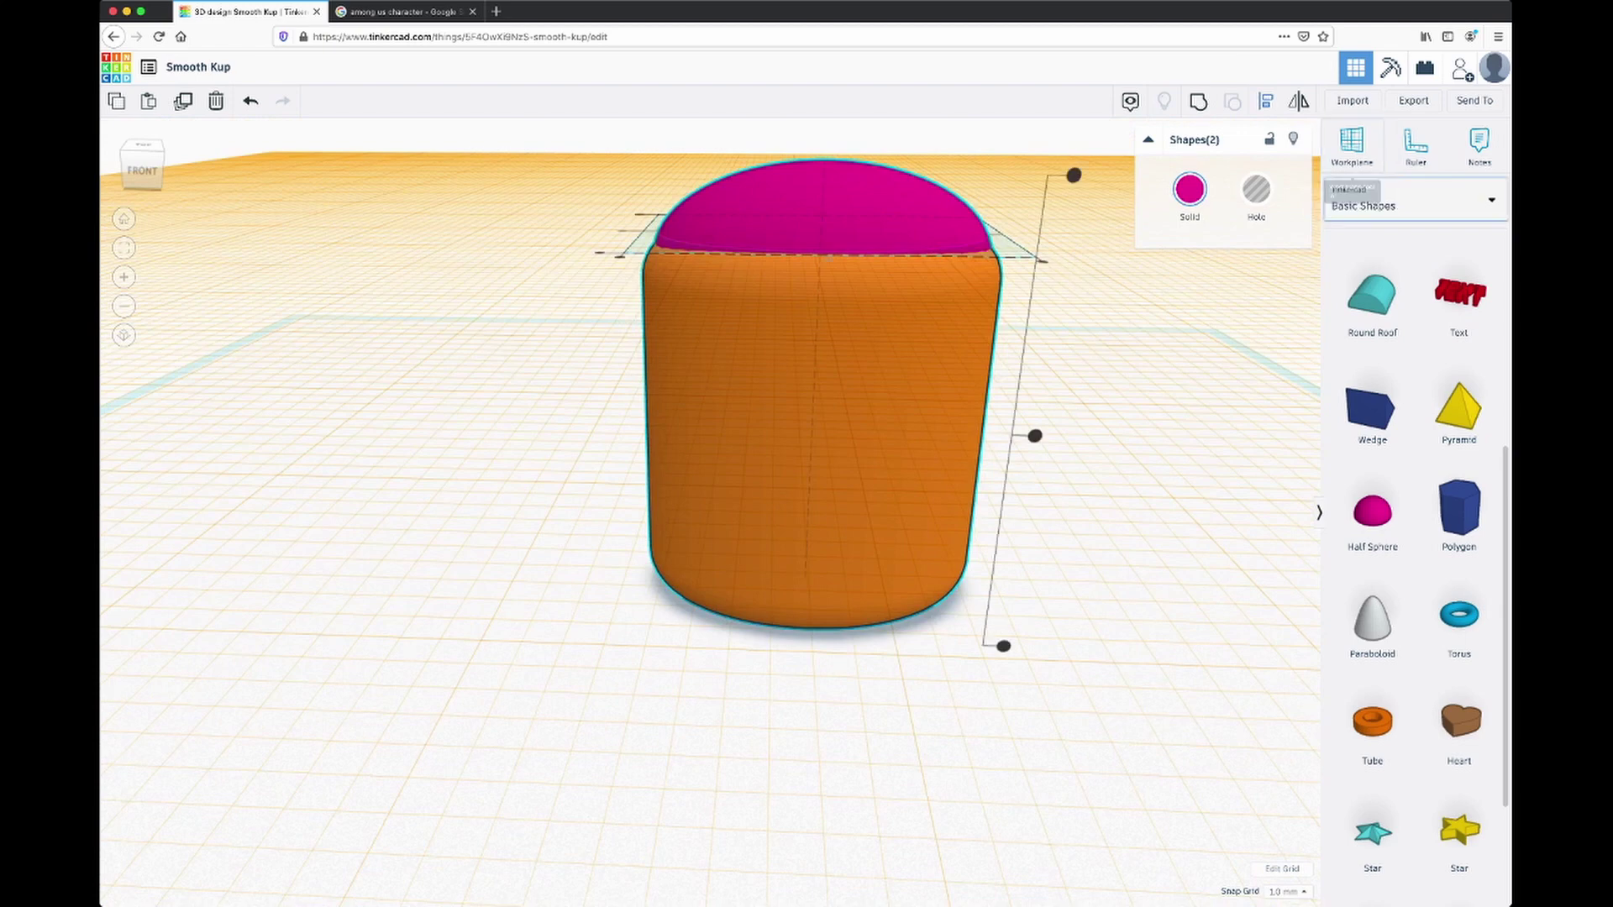
Step: Return the workplane to the base grid and group the half sphere with the cylinder
{"action": "left_click", "coordinate": [1352, 141]}
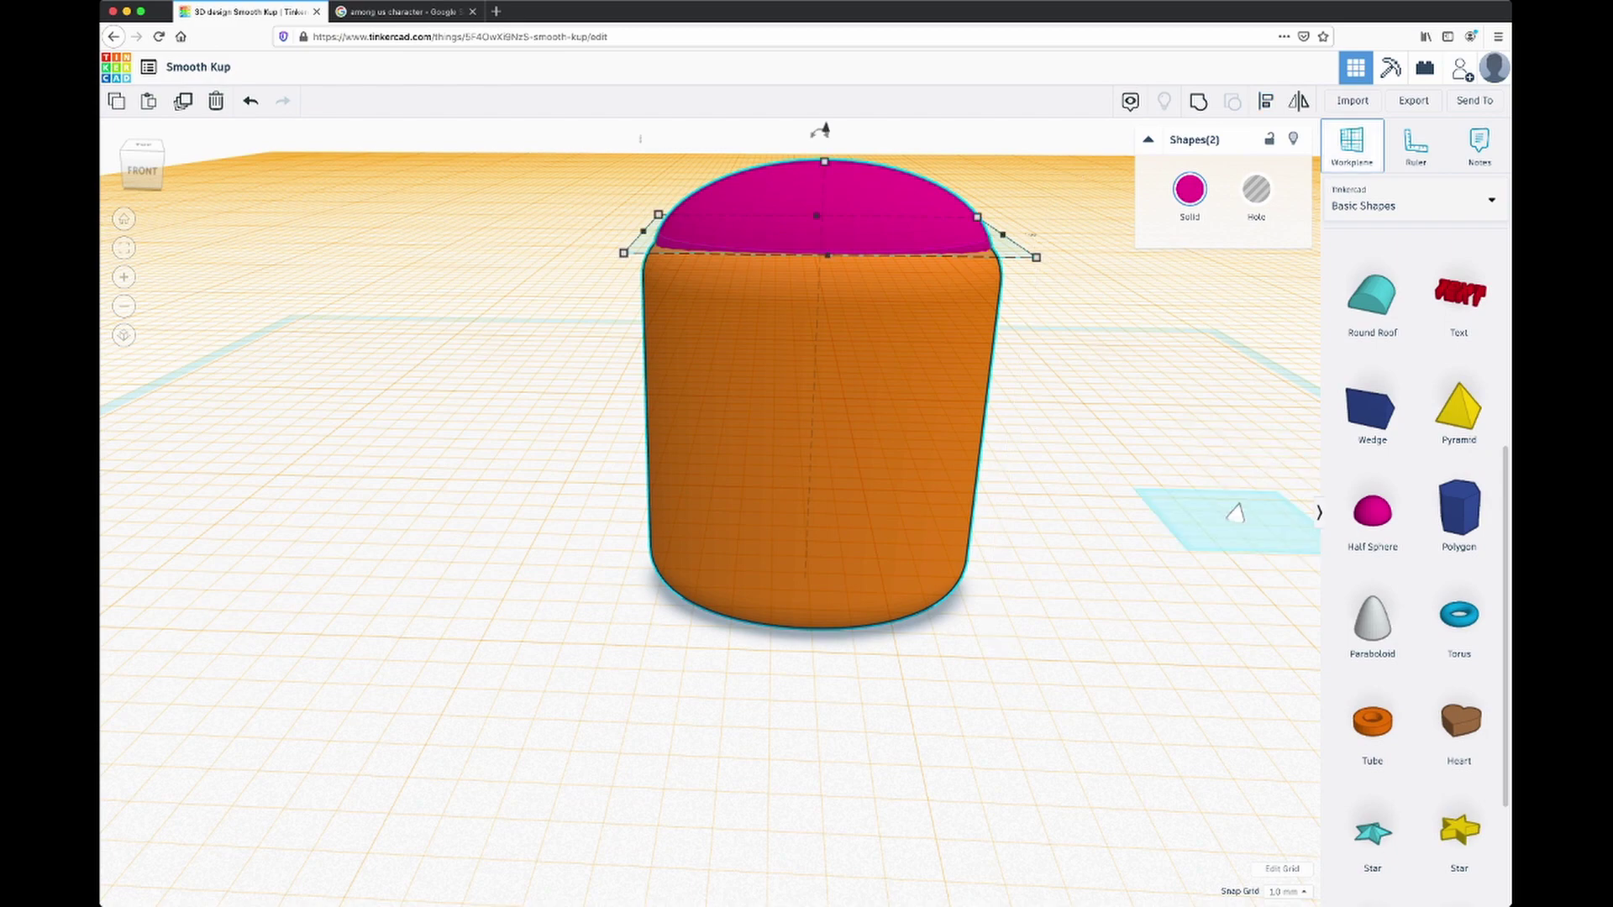
{"action": "left_click", "coordinate": [1226, 522]}
{"action": "right_click_drag", "start_coordinate": [1092, 471], "coordinate": [1021, 588]}
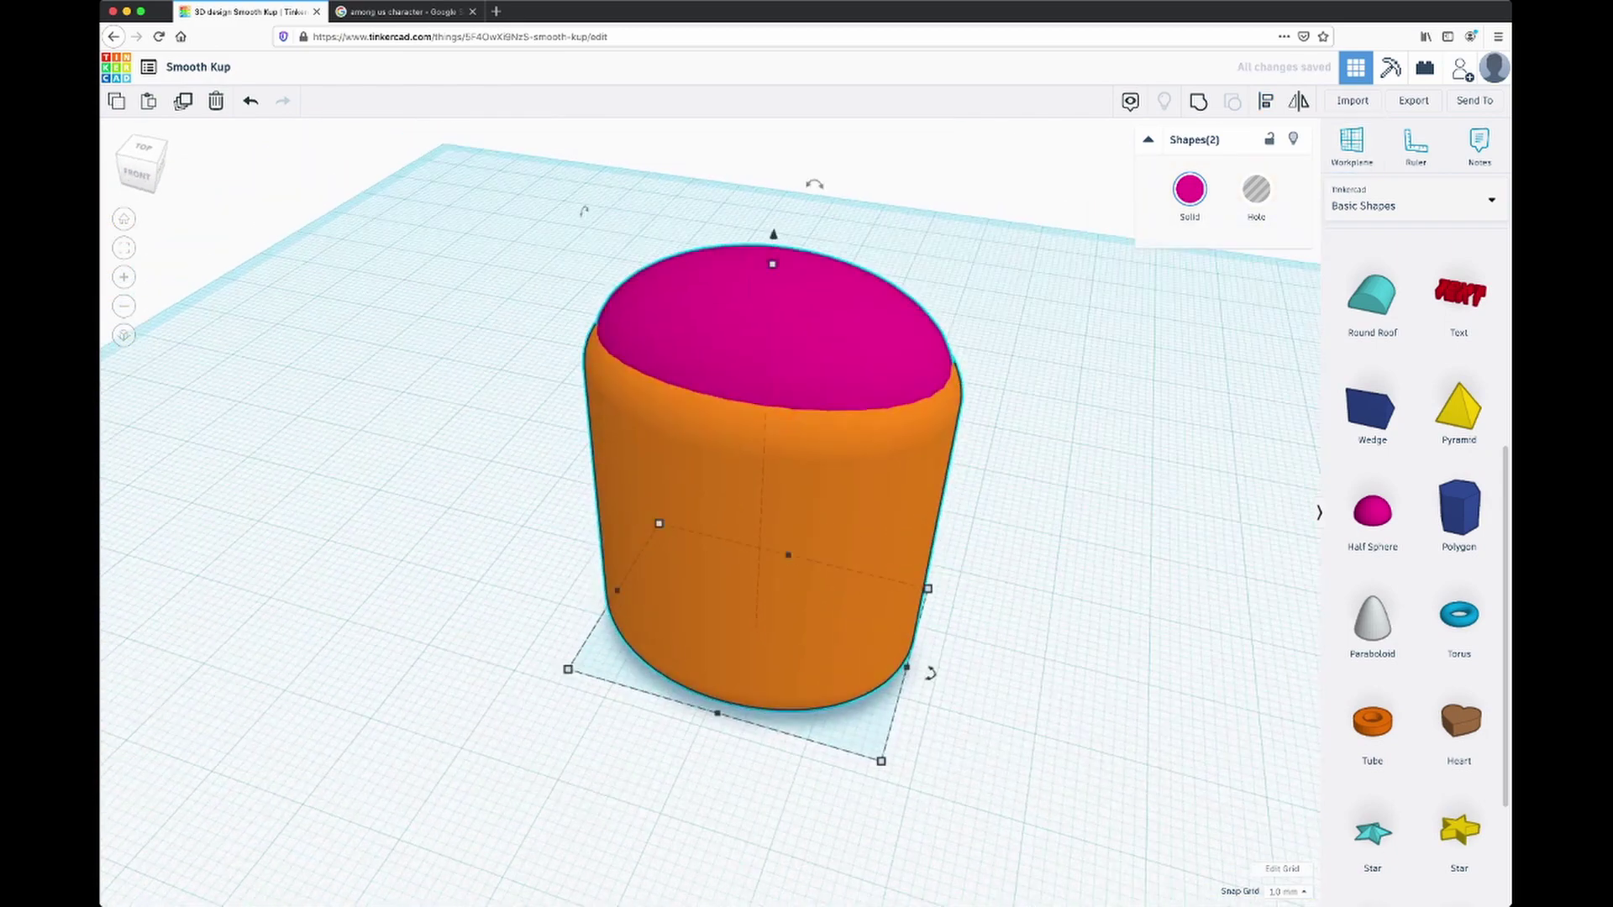
{"action": "right_click_drag", "start_coordinate": [711, 513], "coordinate": [711, 504]}
{"action": "left_click_drag", "start_coordinate": [903, 454], "coordinate": [1141, 746]}
{"action": "key", "text": "ctrl+g"}
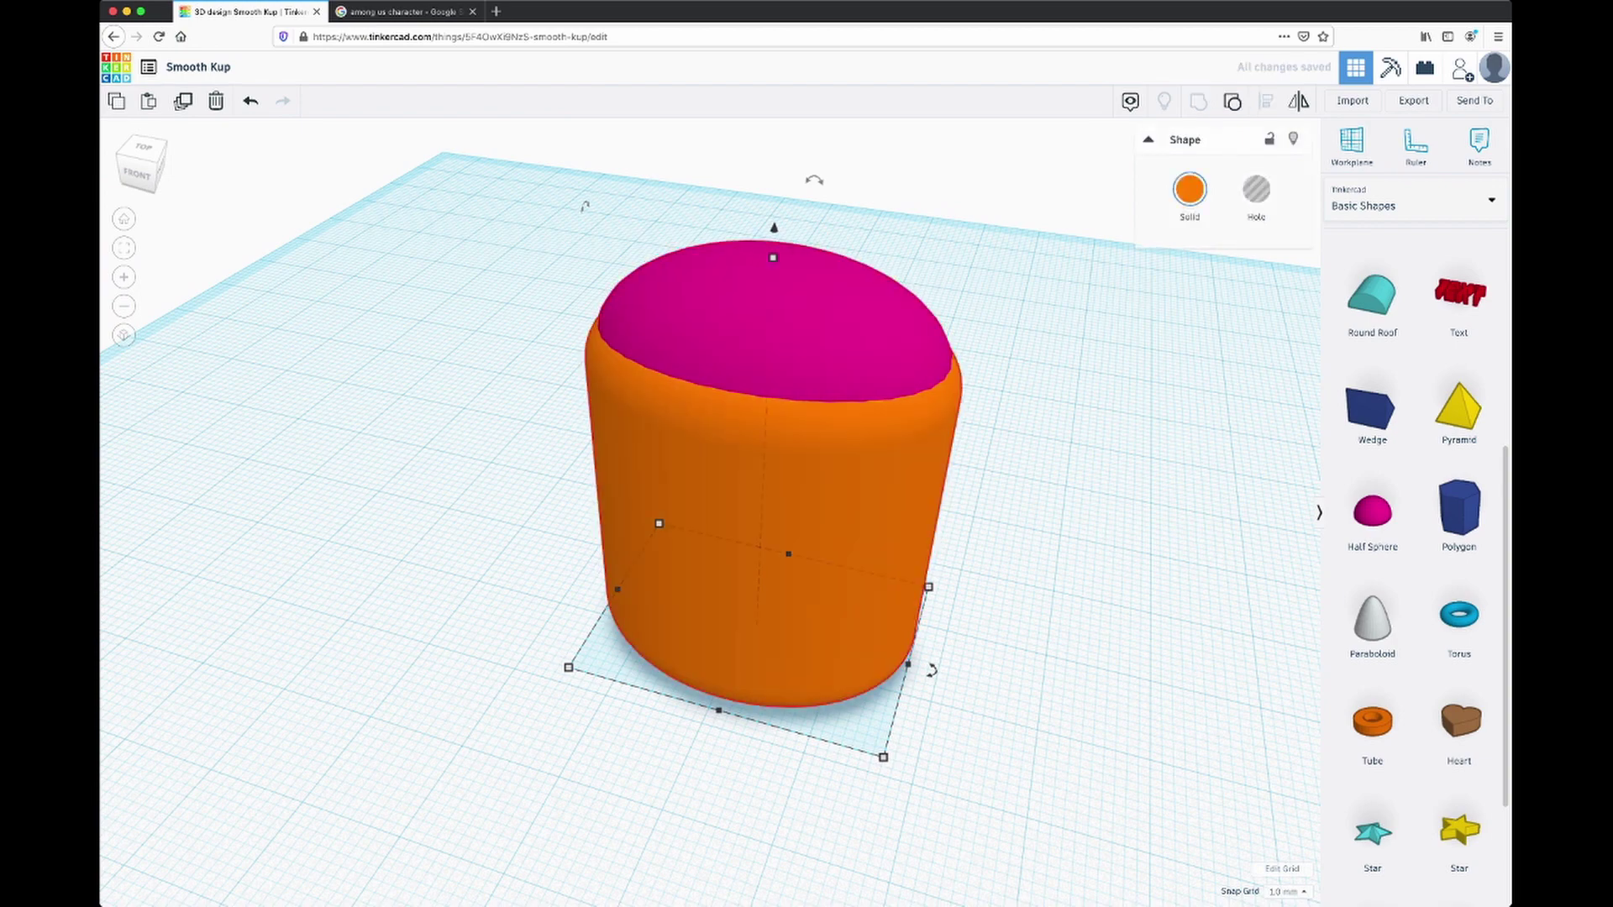
{"action": "right_click_drag", "start_coordinate": [1126, 722], "coordinate": [1157, 670]}
Step: Enlarge the orange character picture in the image results to study its shape, and return to the Tinkercad design
{"action": "left_click", "coordinate": [405, 11]}
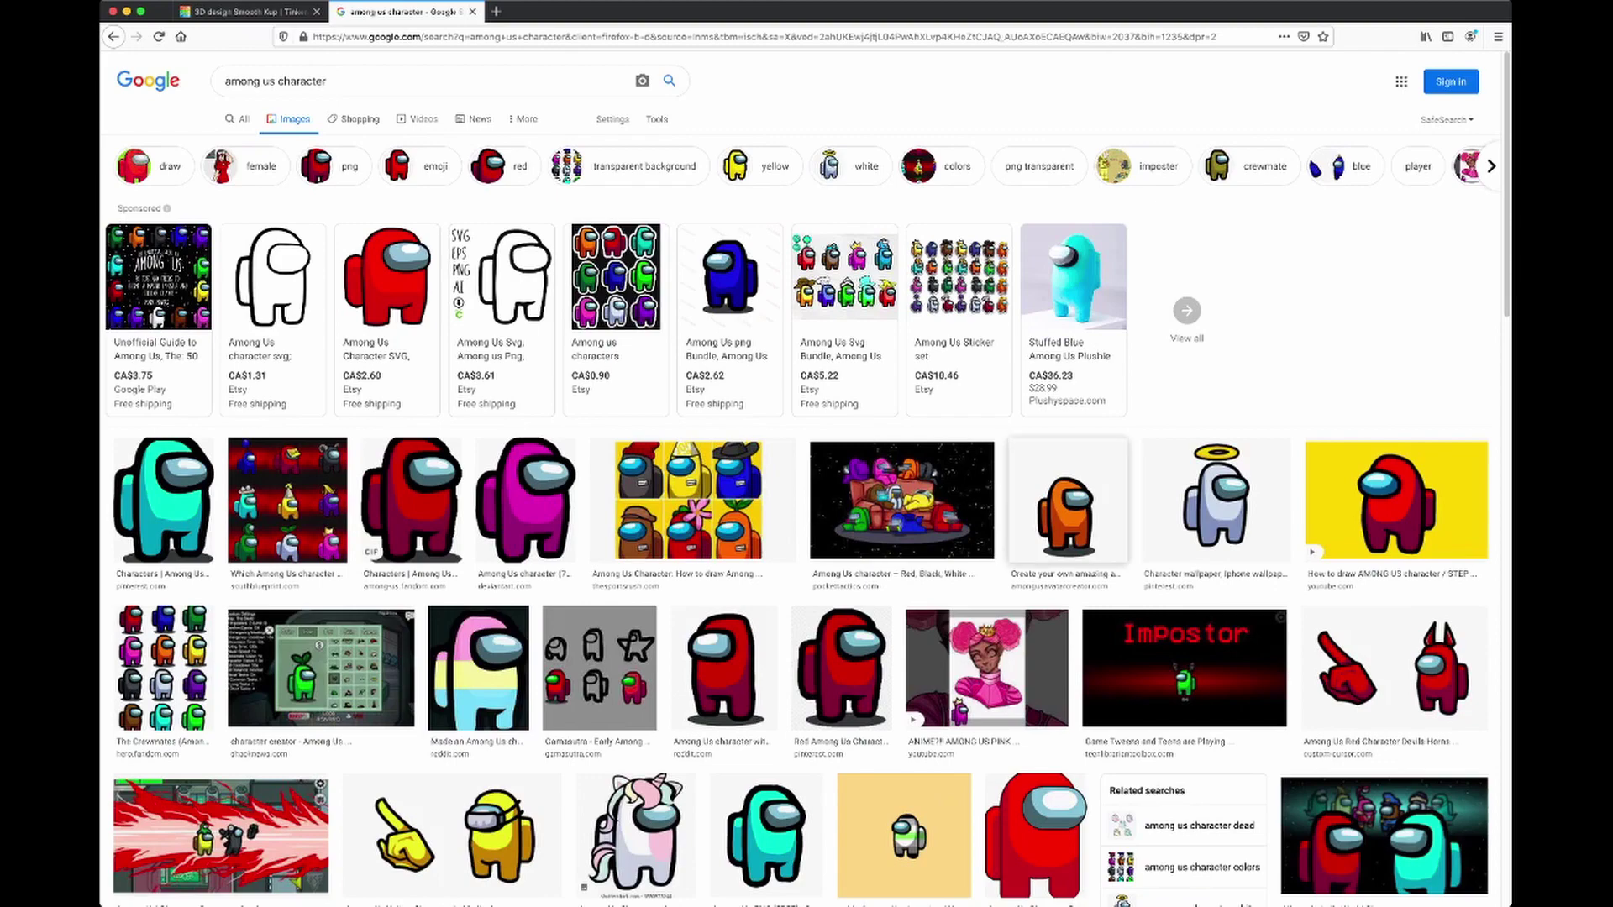
{"action": "left_click", "coordinate": [1067, 504]}
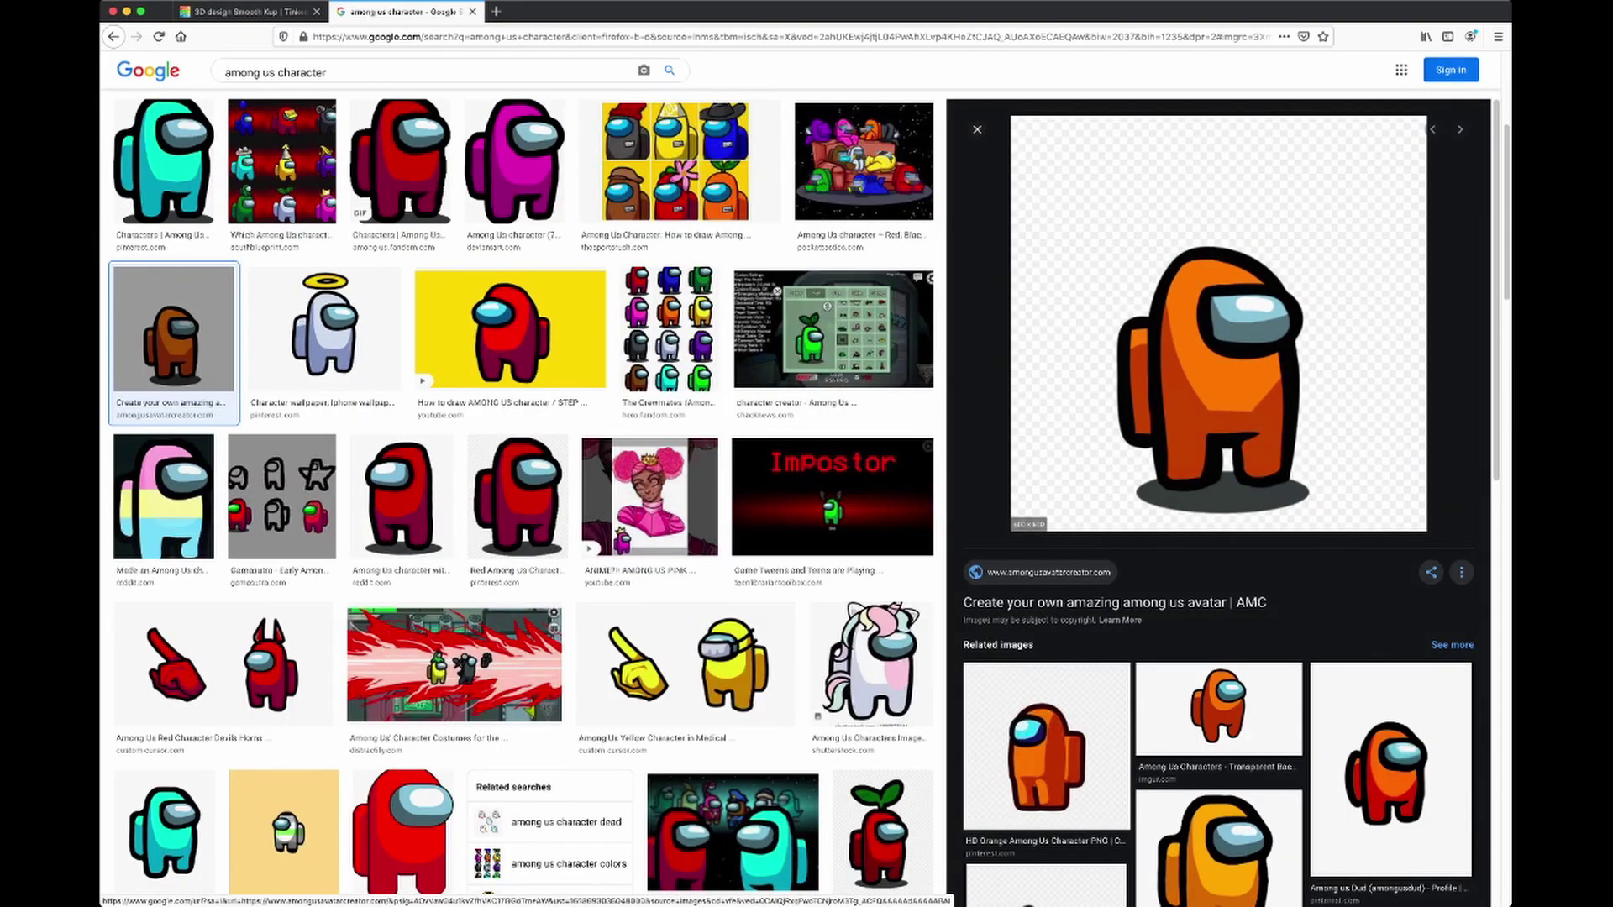
{"action": "left_click", "coordinate": [248, 12]}
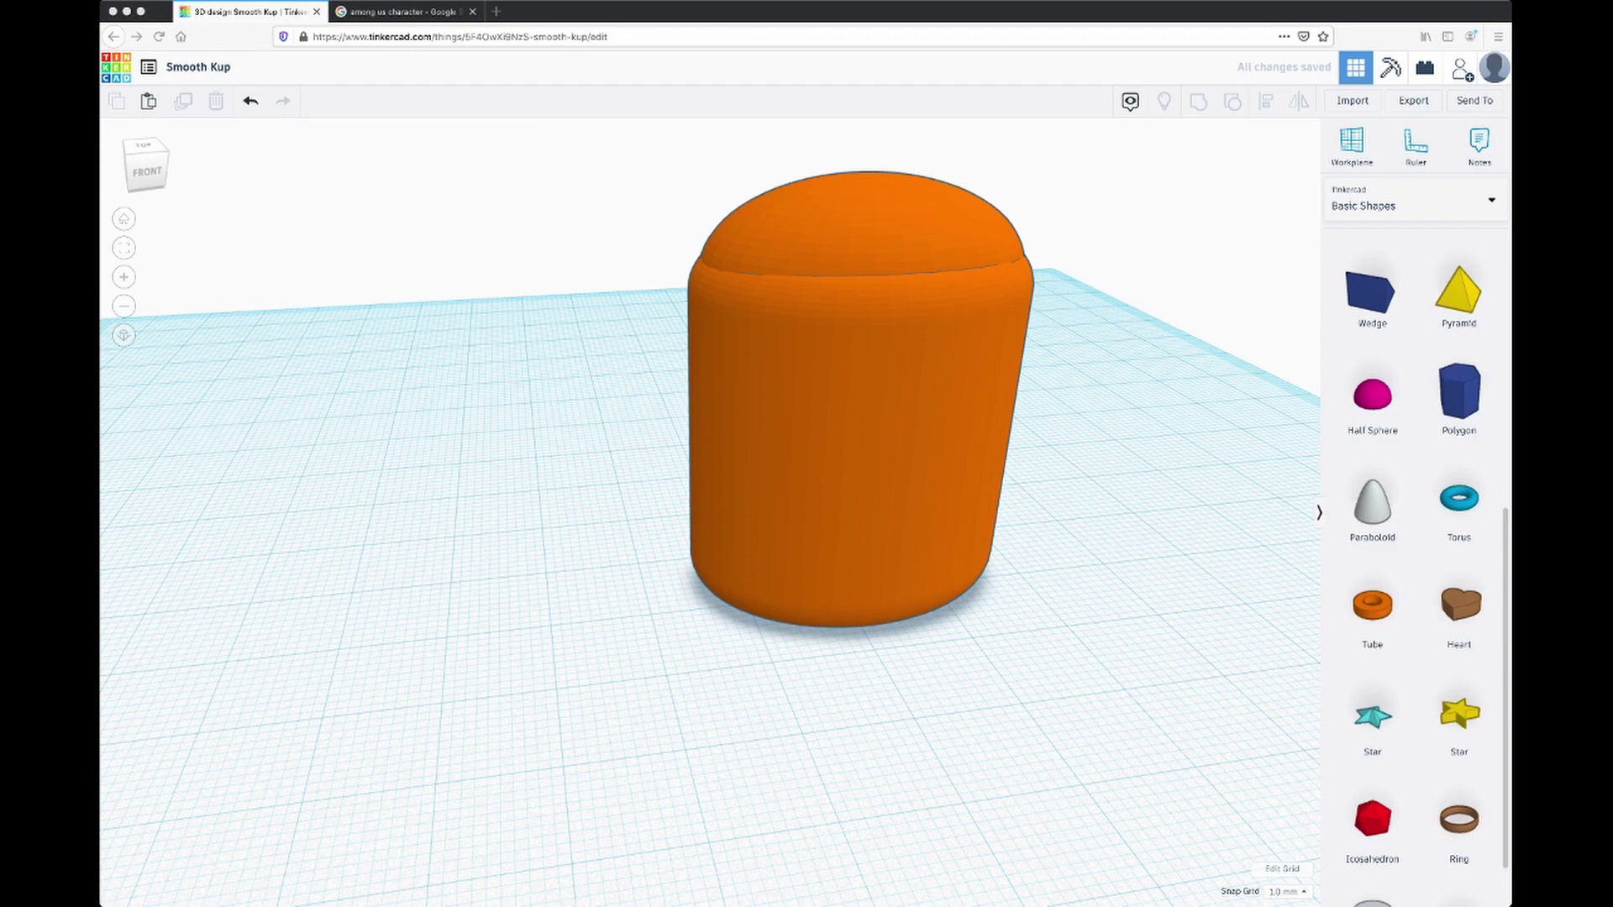
Step: Place a second half sphere beside the body and rotate it upright with its flat side towards the body
{"action": "left_click_drag", "start_coordinate": [1373, 395], "coordinate": [1100, 596]}
{"action": "right_click_drag", "start_coordinate": [1101, 596], "coordinate": [1203, 590]}
{"action": "left_click_drag", "start_coordinate": [1115, 385], "coordinate": [1210, 467]}
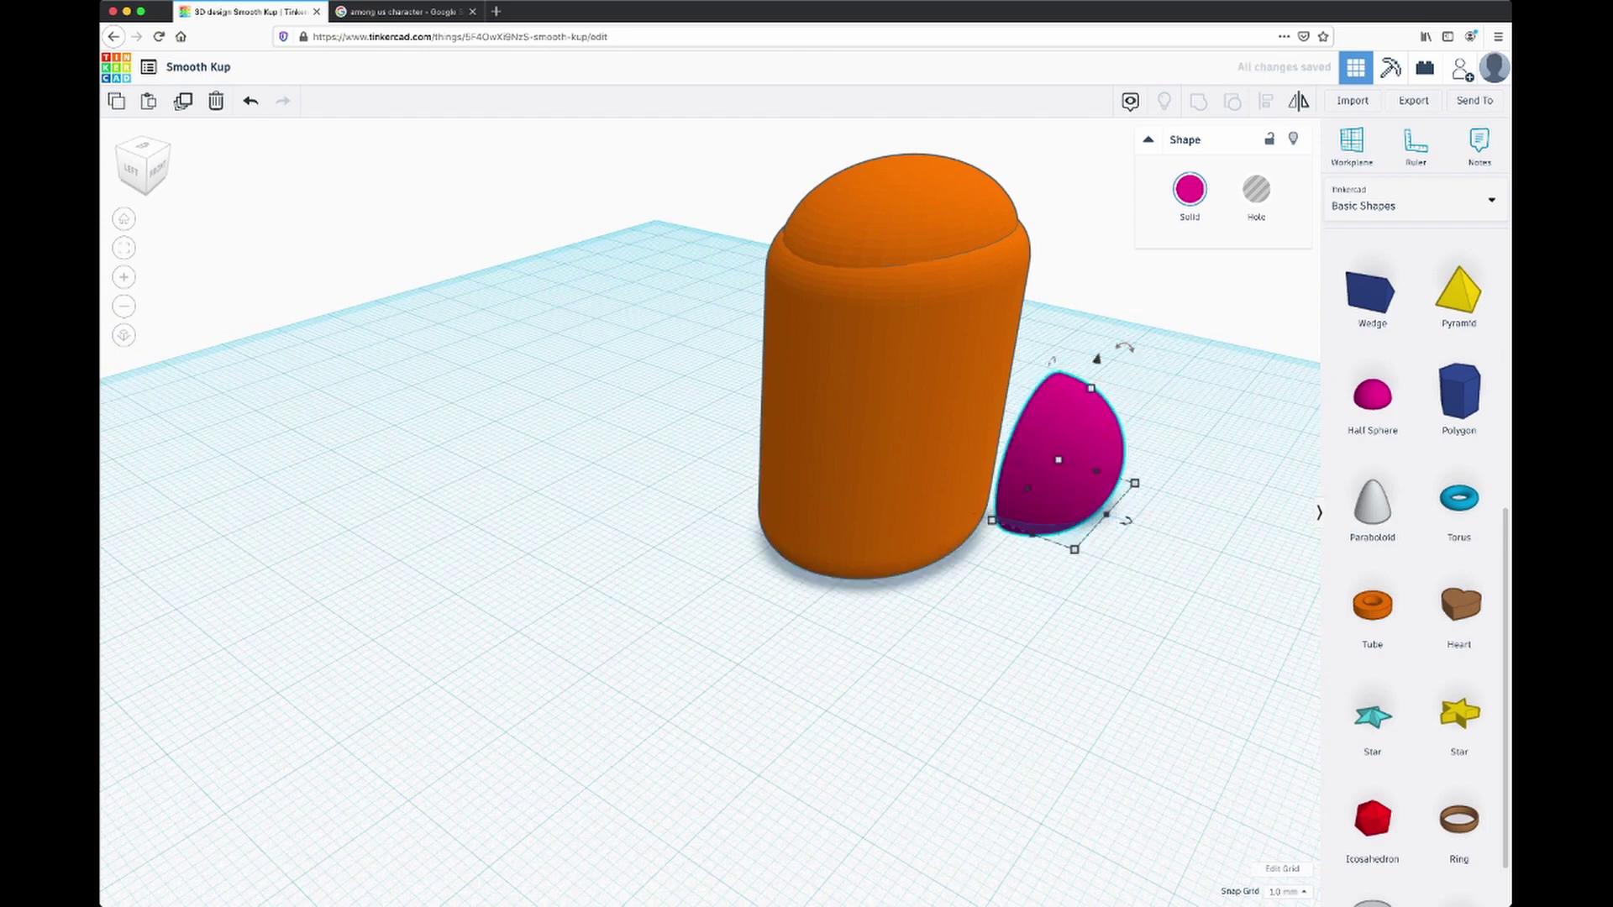
Step: Shrink the upright half sphere beside the body, reducing its height and width and bringing one base side to about 6 mm
{"action": "left_click_drag", "start_coordinate": [1091, 388], "coordinate": [1084, 421]}
{"action": "right_click_drag", "start_coordinate": [1084, 422], "coordinate": [945, 366]}
{"action": "left_click_drag", "start_coordinate": [928, 598], "coordinate": [974, 599]}
{"action": "left_click_drag", "start_coordinate": [1079, 475], "coordinate": [1074, 531]}
{"action": "right_click_drag", "start_coordinate": [1075, 537], "coordinate": [1209, 588]}
{"action": "left_click_drag", "start_coordinate": [1042, 480], "coordinate": [1006, 486]}
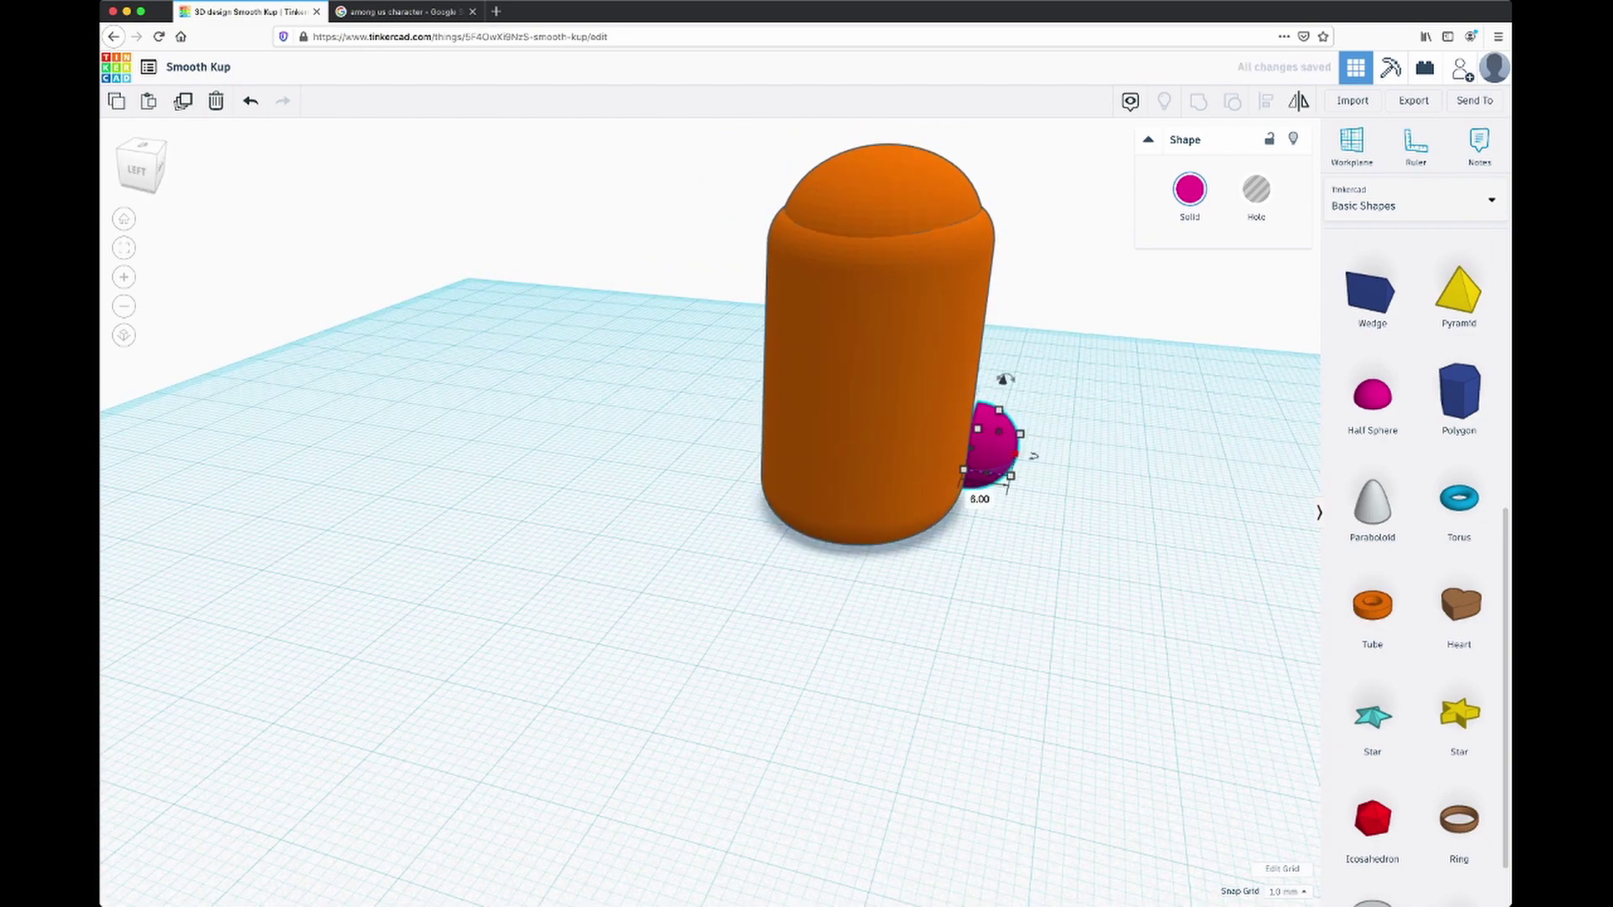
Step: Colour the upright half sphere white, move it to the front of the body and raise it to visor height
{"action": "left_click", "coordinate": [1189, 195]}
{"action": "left_click", "coordinate": [1424, 292]}
{"action": "right_click_drag", "start_coordinate": [840, 546], "coordinate": [701, 516]}
{"action": "left_click_drag", "start_coordinate": [1084, 580], "coordinate": [896, 603]}
{"action": "left_click_drag", "start_coordinate": [917, 512], "coordinate": [937, 258]}
{"action": "right_click_drag", "start_coordinate": [932, 471], "coordinate": [995, 428]}
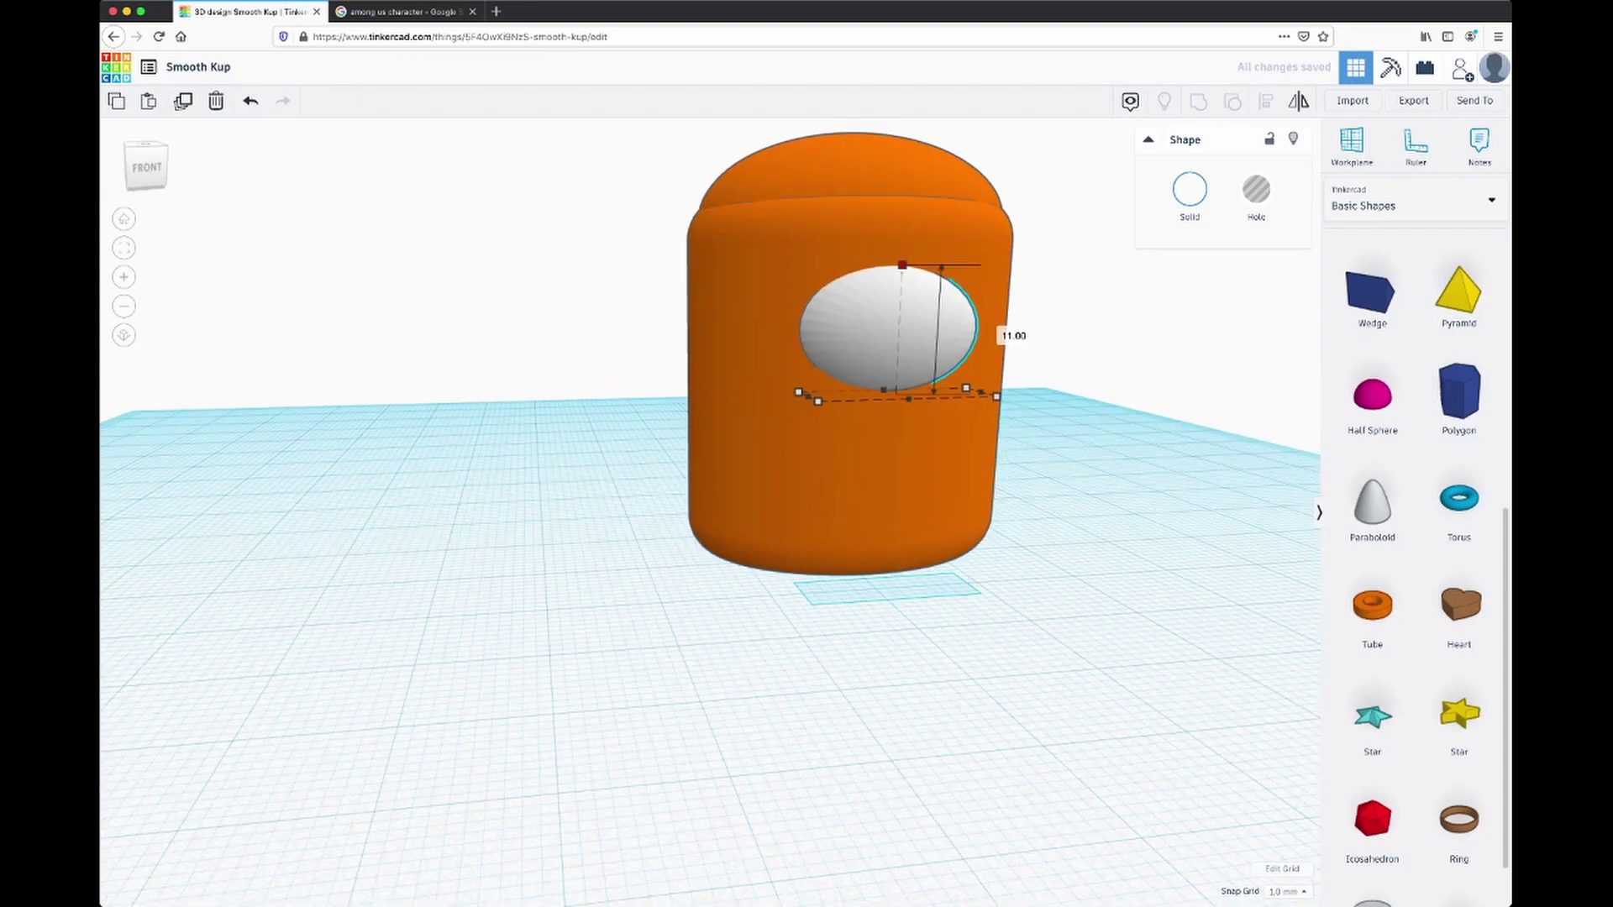
Step: Adjust the white half sphere's height and push it 2 mm into the front of the body
{"action": "left_click_drag", "start_coordinate": [903, 265], "coordinate": [903, 253]}
{"action": "right_click_drag", "start_coordinate": [907, 336], "coordinate": [1131, 390]}
{"action": "left_click_drag", "start_coordinate": [1003, 311], "coordinate": [984, 310]}
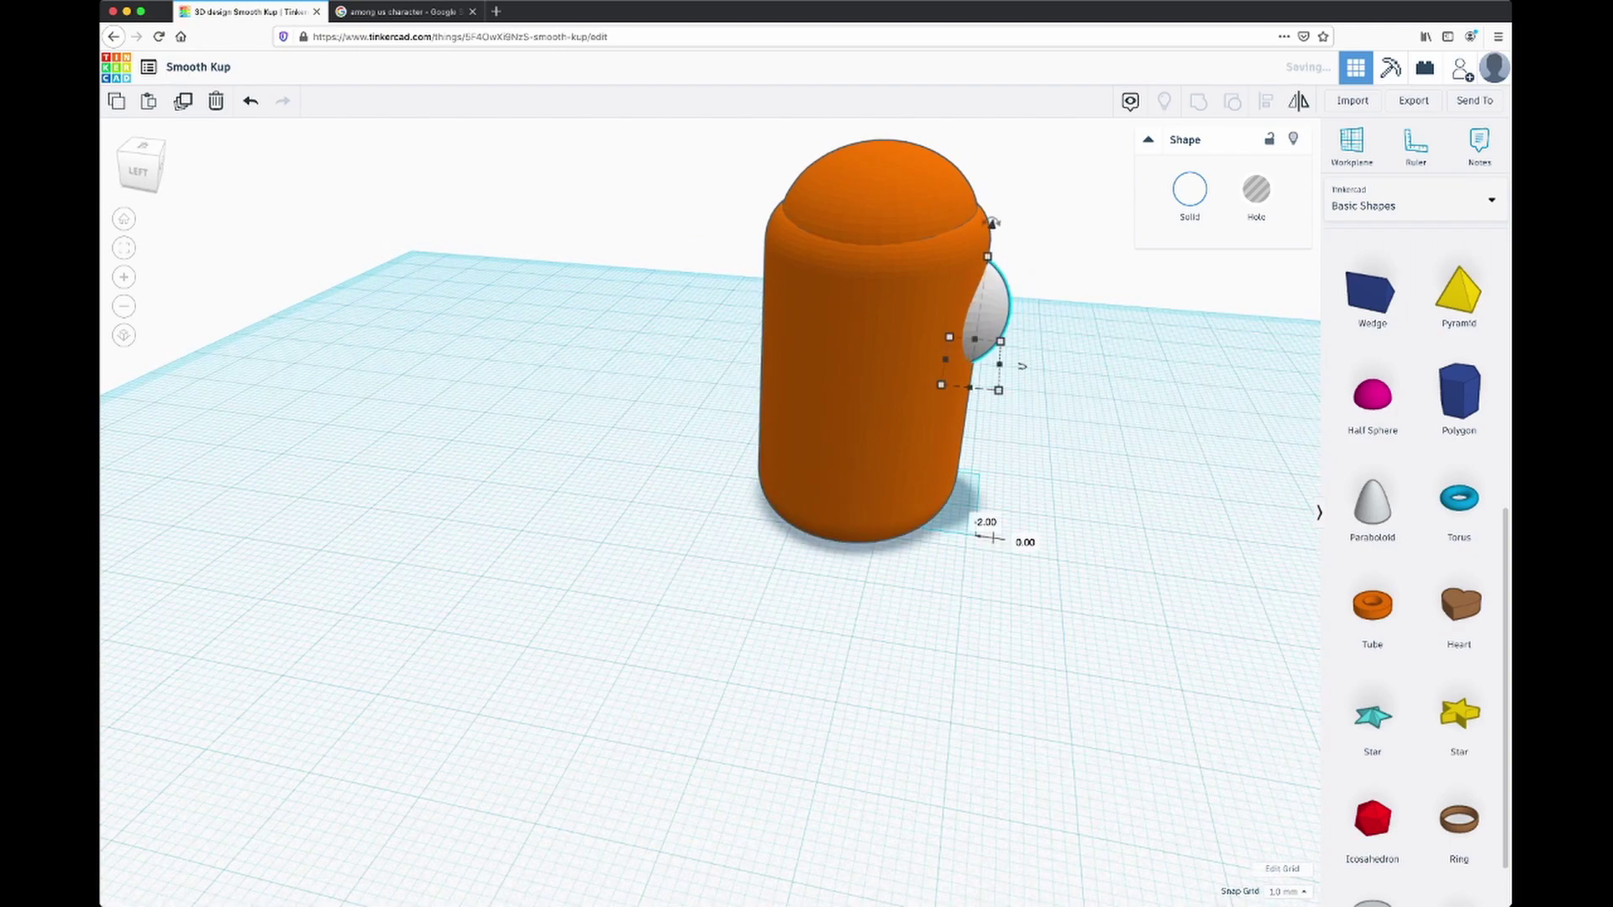
{"action": "right_click_drag", "start_coordinate": [1000, 336], "coordinate": [760, 285]}
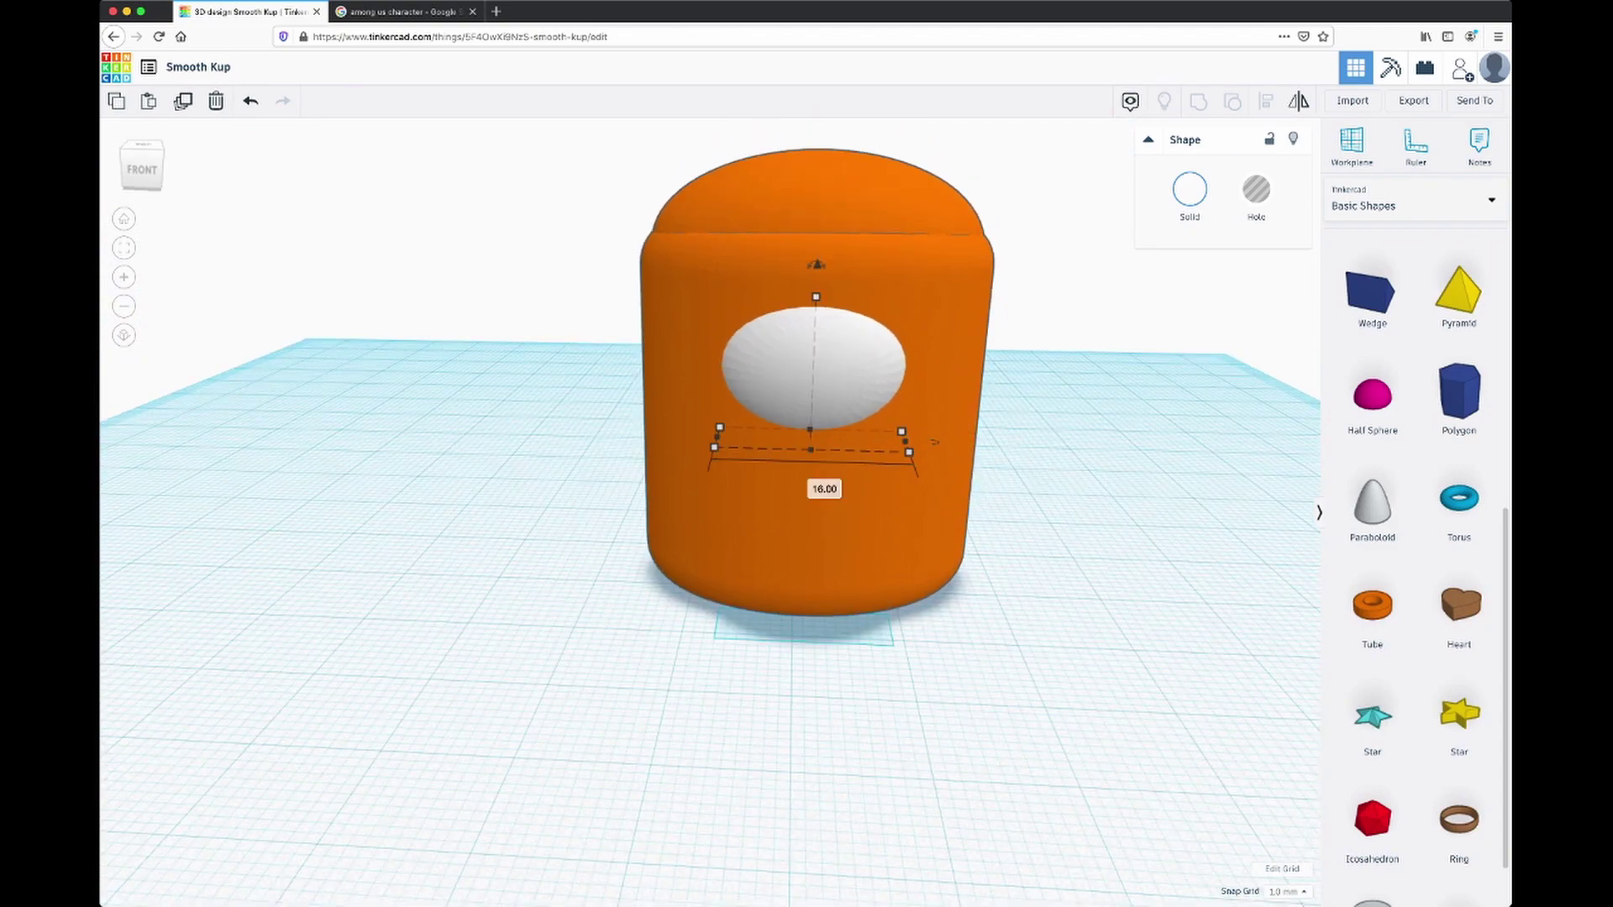
Step: Enlarge the white half sphere proportionally, shift it back towards the body's middle and lower it to 14 mm above the workplane
{"action": "left_click_drag", "start_coordinate": [909, 453], "coordinate": [980, 462], "text": "shift"}
{"action": "left_click_drag", "start_coordinate": [894, 369], "coordinate": [857, 376]}
{"action": "left_click_drag", "start_coordinate": [811, 216], "coordinate": [811, 216]}
{"action": "key", "text": "ctrl+Down"}
{"action": "key", "text": "ctrl+Down"}
{"action": "key", "text": "ctrl+Down"}
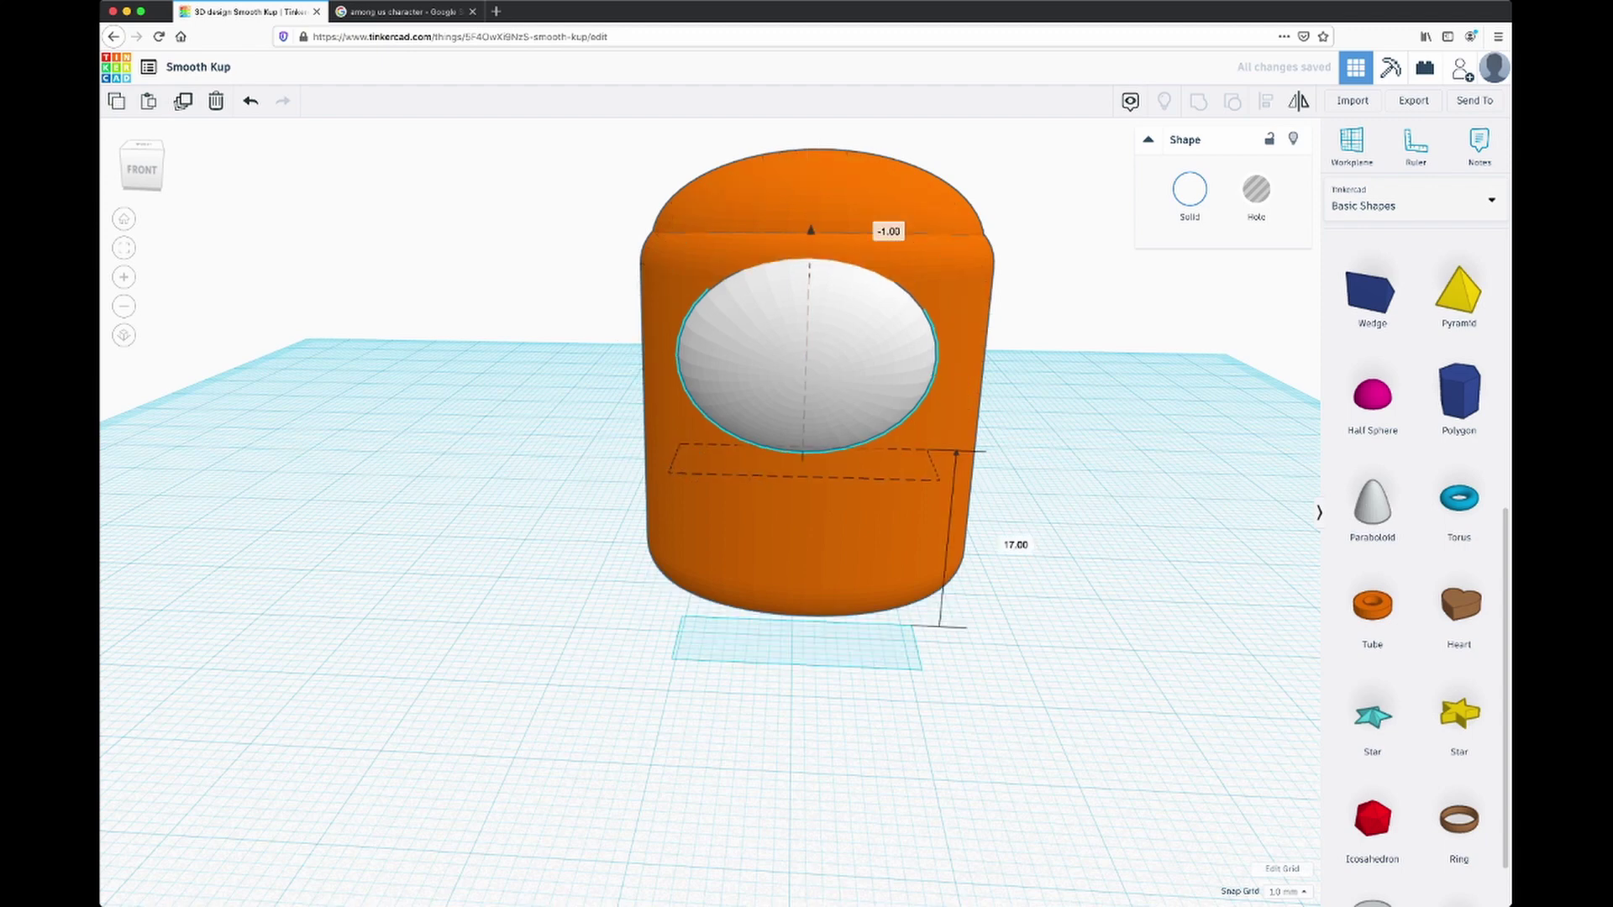
{"action": "key", "text": "ctrl+Down"}
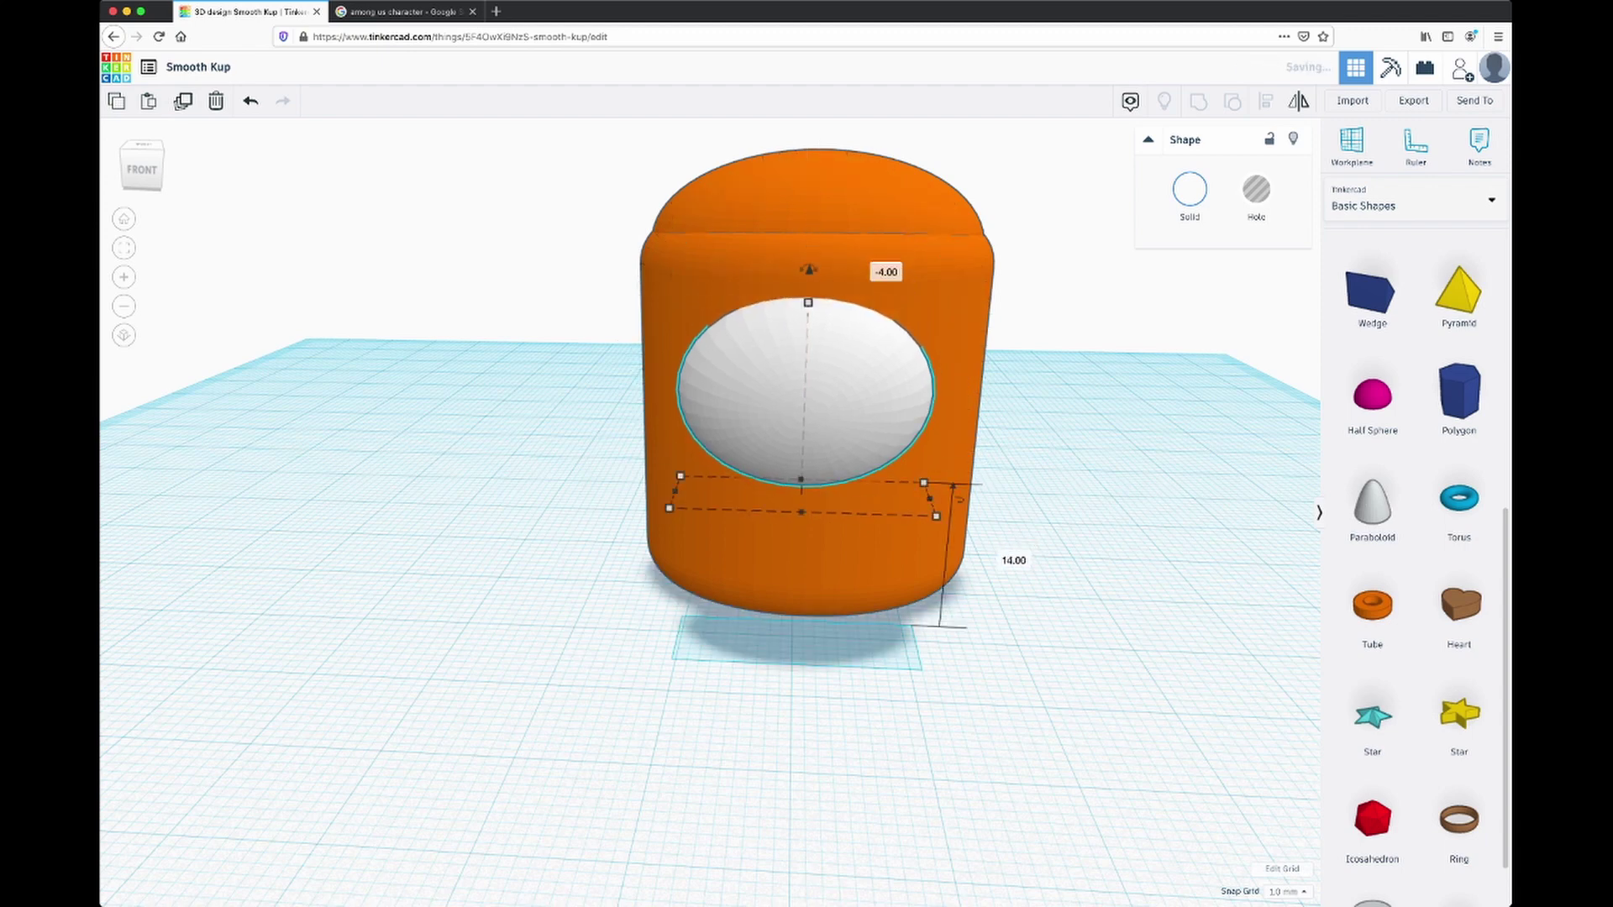
Step: Align the white half sphere with the centre of the orange body's width
{"action": "left_click", "coordinate": [1083, 538]}
{"action": "left_click", "coordinate": [802, 550]}
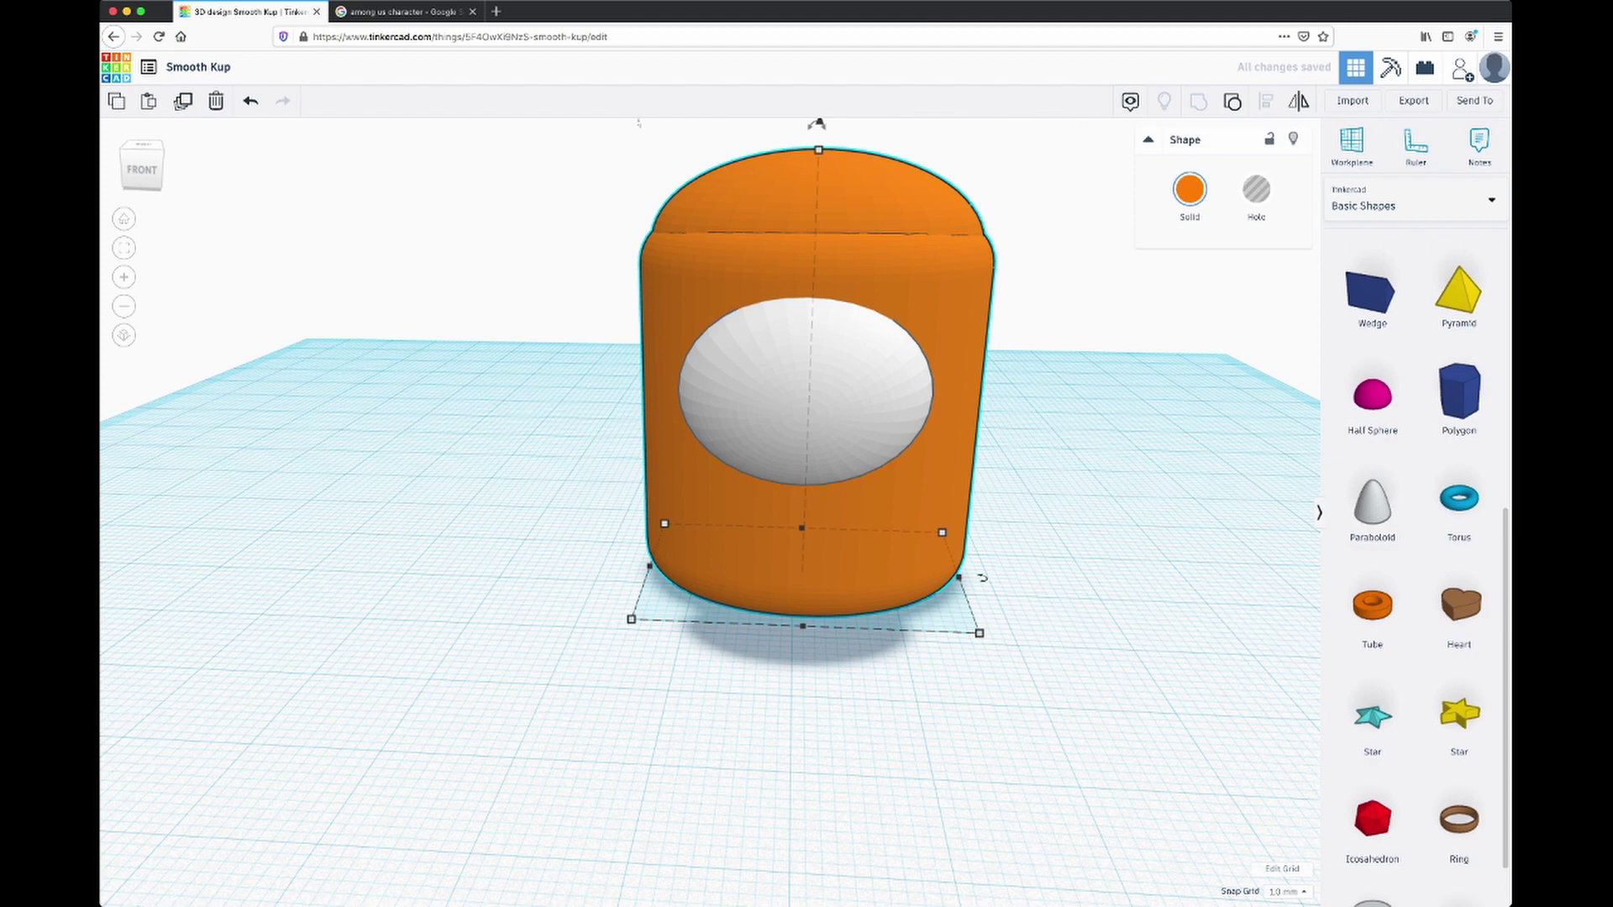
{"action": "left_click", "coordinate": [805, 420], "text": "shift"}
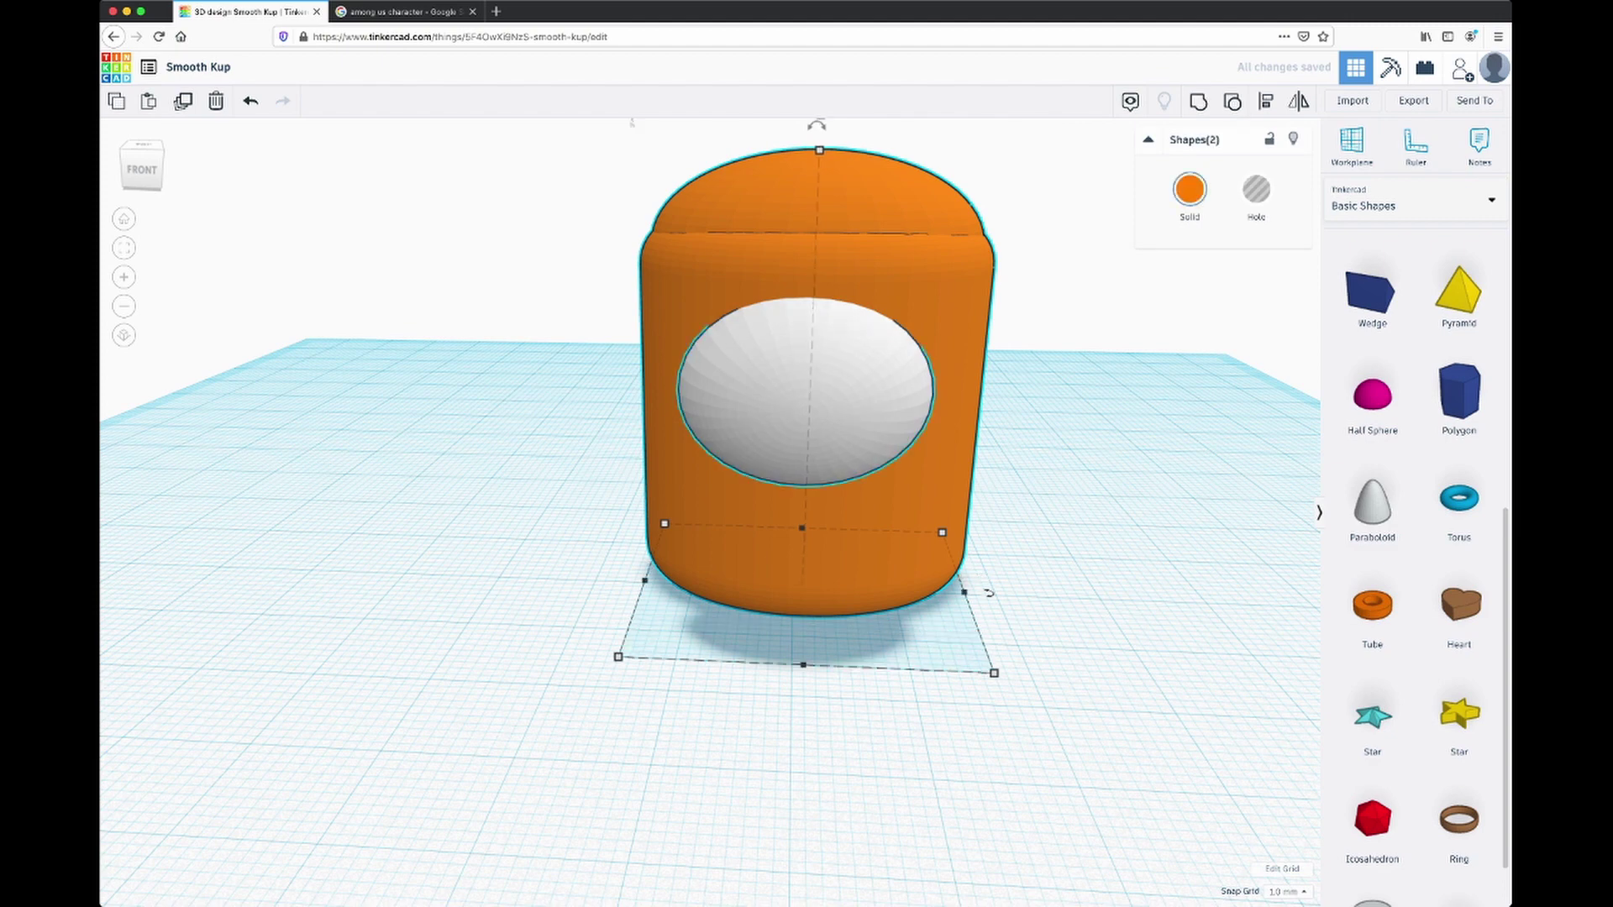
{"action": "key", "text": "l"}
{"action": "left_click", "coordinate": [803, 679]}
{"action": "left_click", "coordinate": [352, 632]}
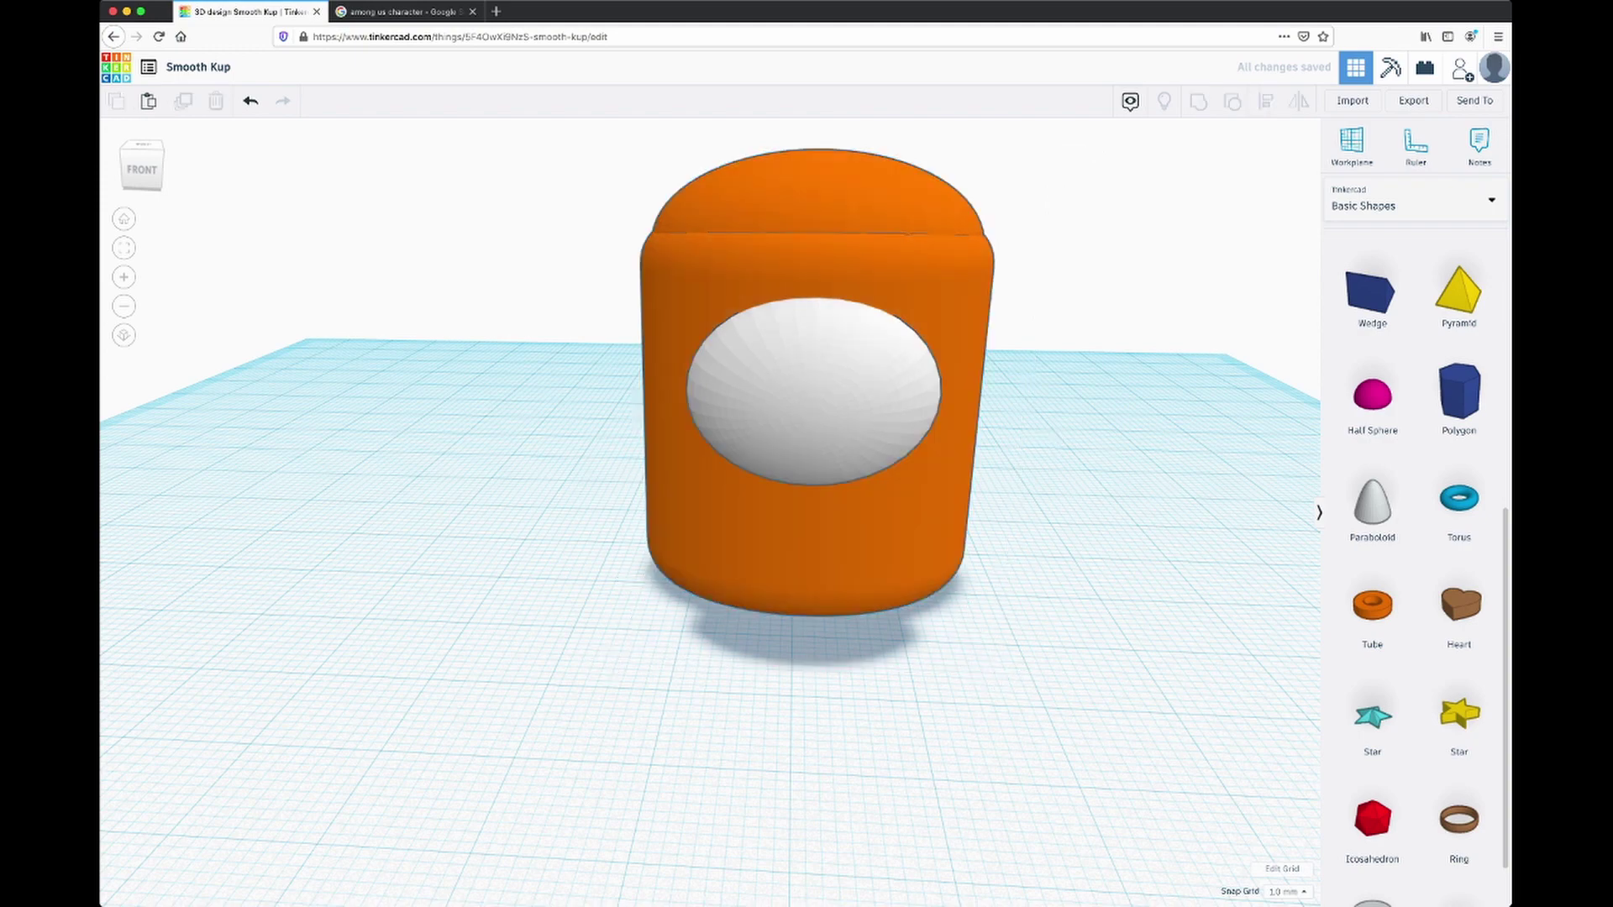
Step: Push the white half sphere deeper into the body so that less of it protrudes
{"action": "right_click_drag", "start_coordinate": [352, 631], "coordinate": [589, 652]}
{"action": "left_click_drag", "start_coordinate": [1004, 319], "coordinate": [967, 317]}
{"action": "right_click_drag", "start_coordinate": [1008, 393], "coordinate": [740, 445]}
{"action": "left_click", "coordinate": [554, 471]}
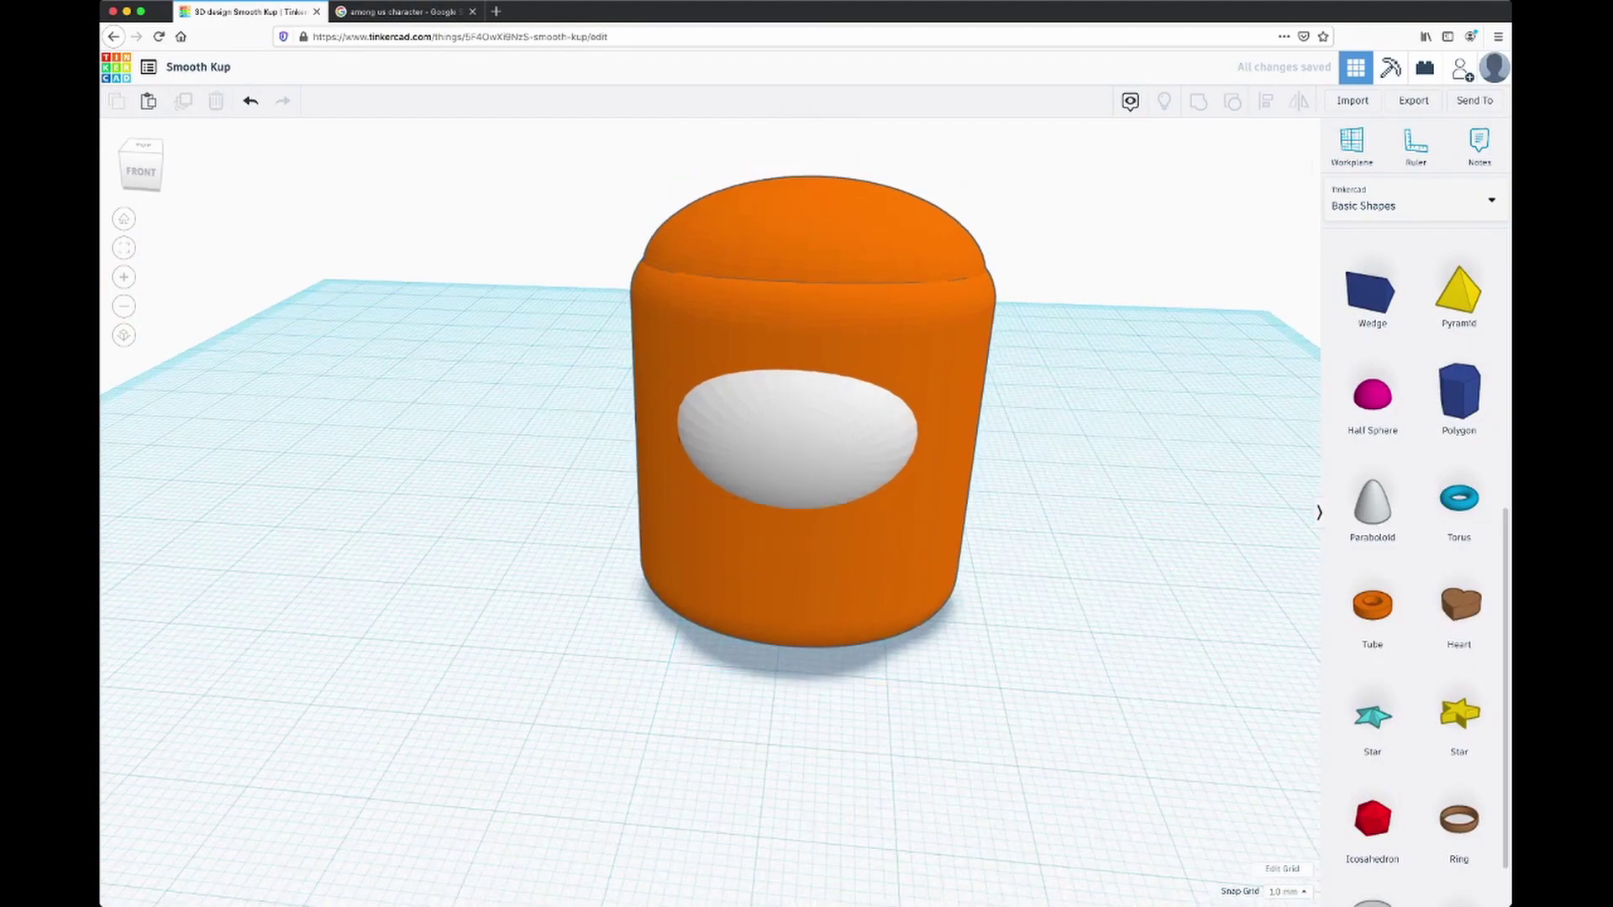
Step: Add a cylinder in front of the body, reduce its footprint, set its height to 9 mm and colour it white
{"action": "right_click_drag", "start_coordinate": [1125, 672], "coordinate": [1244, 660]}
{"action": "scroll", "coordinate": [1459, 568], "scroll_direction": "down", "scroll_amount": 2}
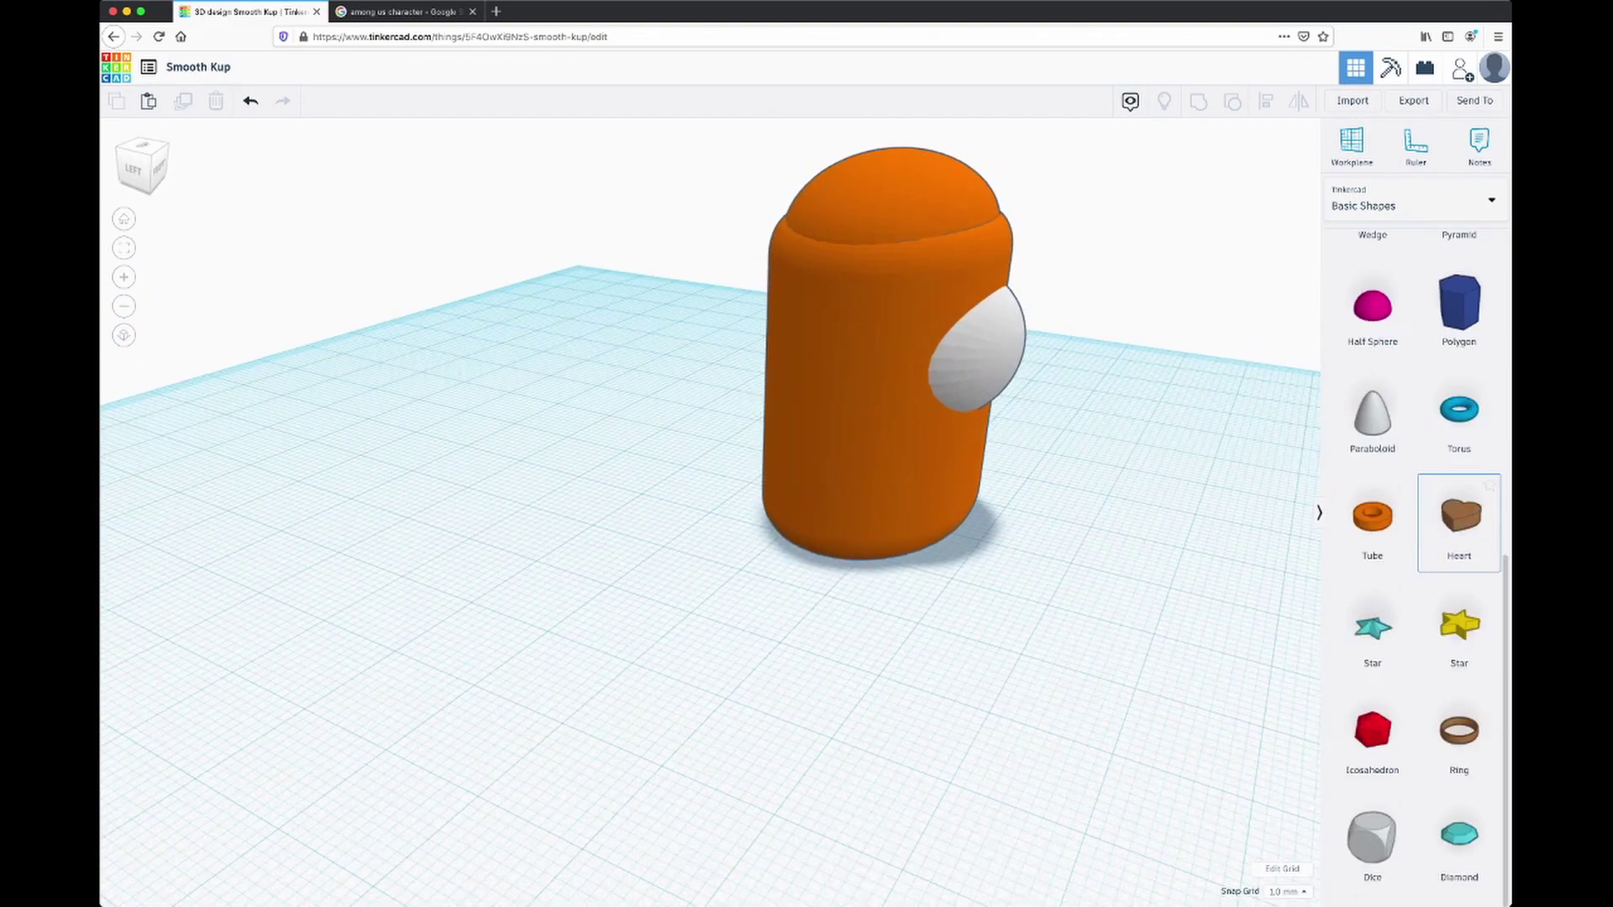
{"action": "scroll", "coordinate": [1459, 521], "scroll_direction": "up", "scroll_amount": 5}
{"action": "left_click_drag", "start_coordinate": [1459, 382], "coordinate": [966, 538]}
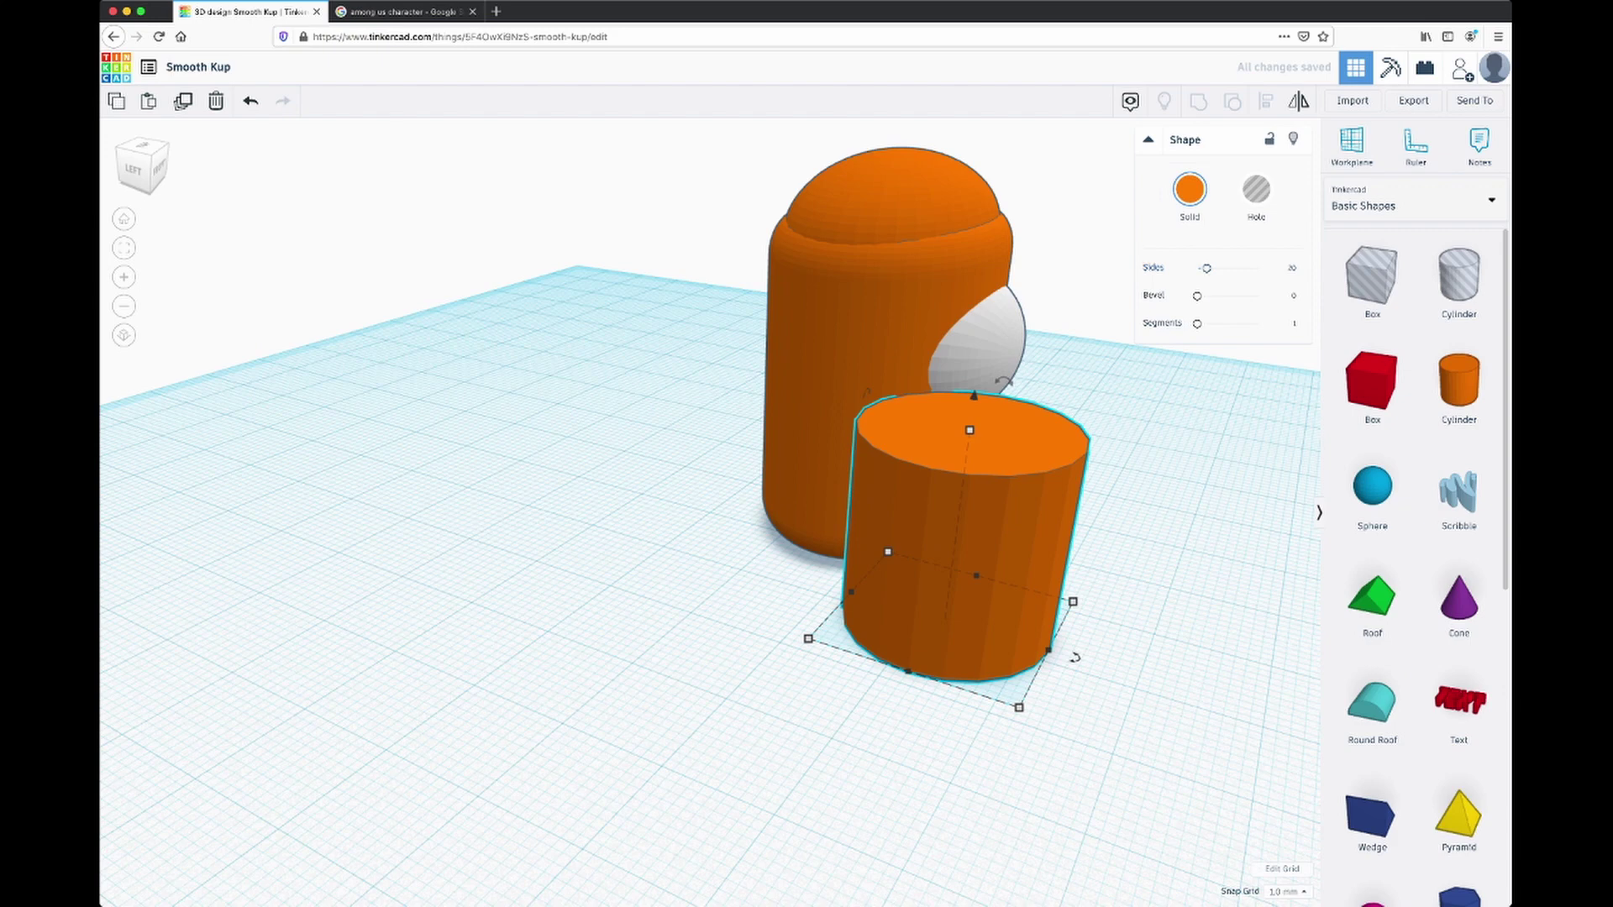
{"action": "left_click_drag", "start_coordinate": [969, 429], "coordinate": [958, 510]}
{"action": "left_click_drag", "start_coordinate": [808, 638], "coordinate": [985, 663]}
{"action": "right_click_drag", "start_coordinate": [986, 663], "coordinate": [798, 504]}
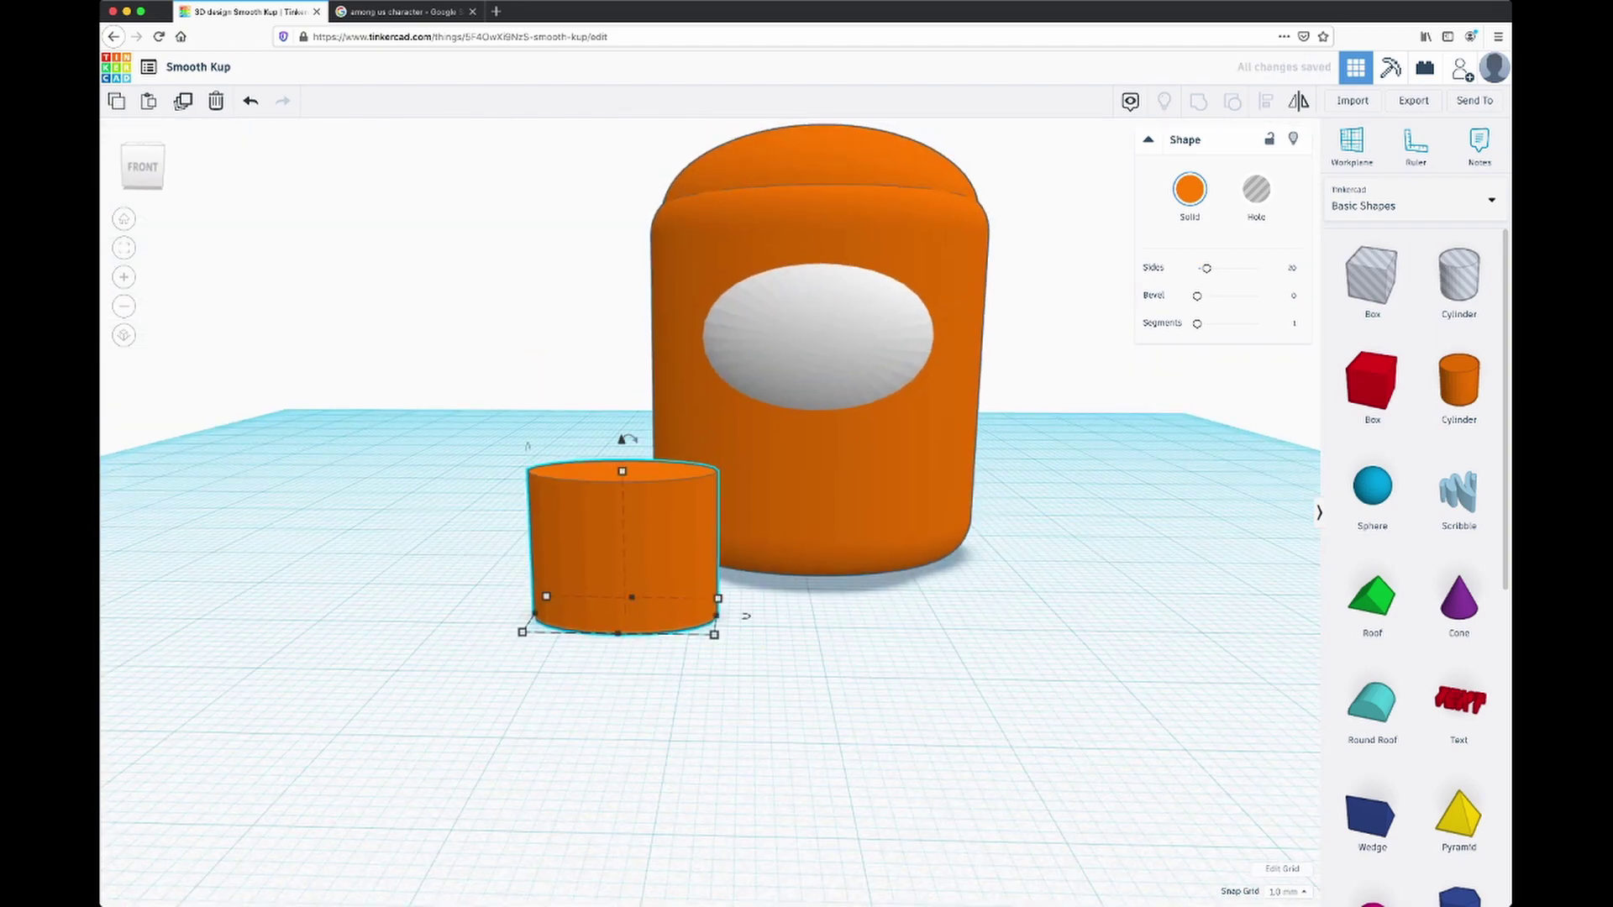
{"action": "left_click_drag", "start_coordinate": [622, 470], "coordinate": [623, 507]}
{"action": "left_click", "coordinate": [1190, 190]}
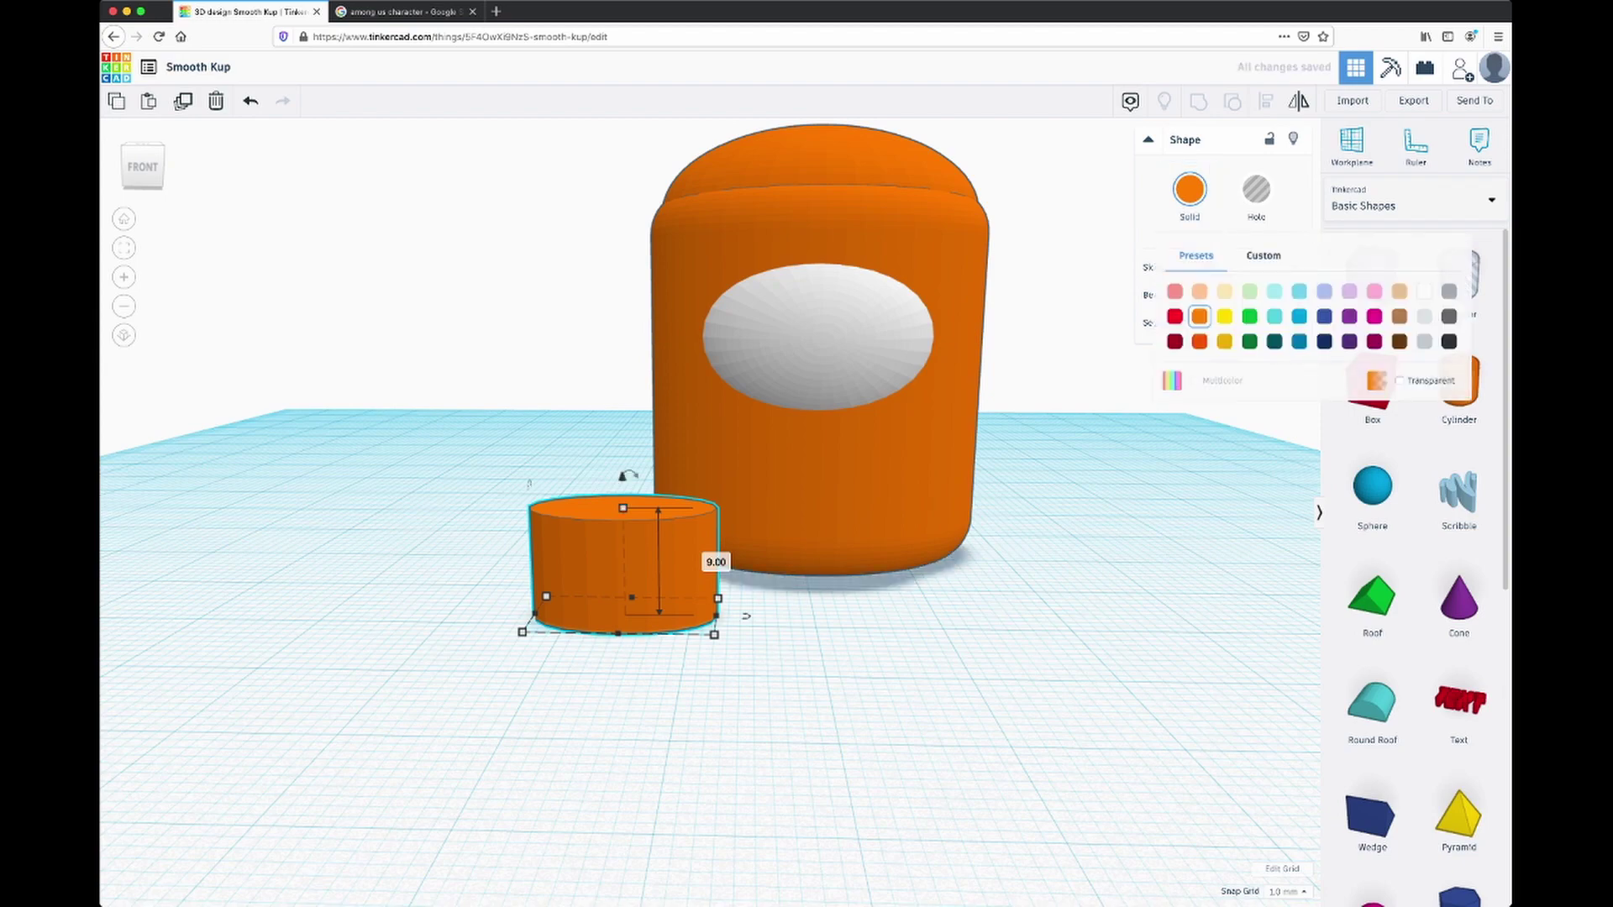
{"action": "left_click", "coordinate": [1424, 290]}
Step: Move the white half sphere aside and raise the white cylinder onto the body's upper front in its place
{"action": "left_click_drag", "start_coordinate": [820, 340], "coordinate": [1147, 350]}
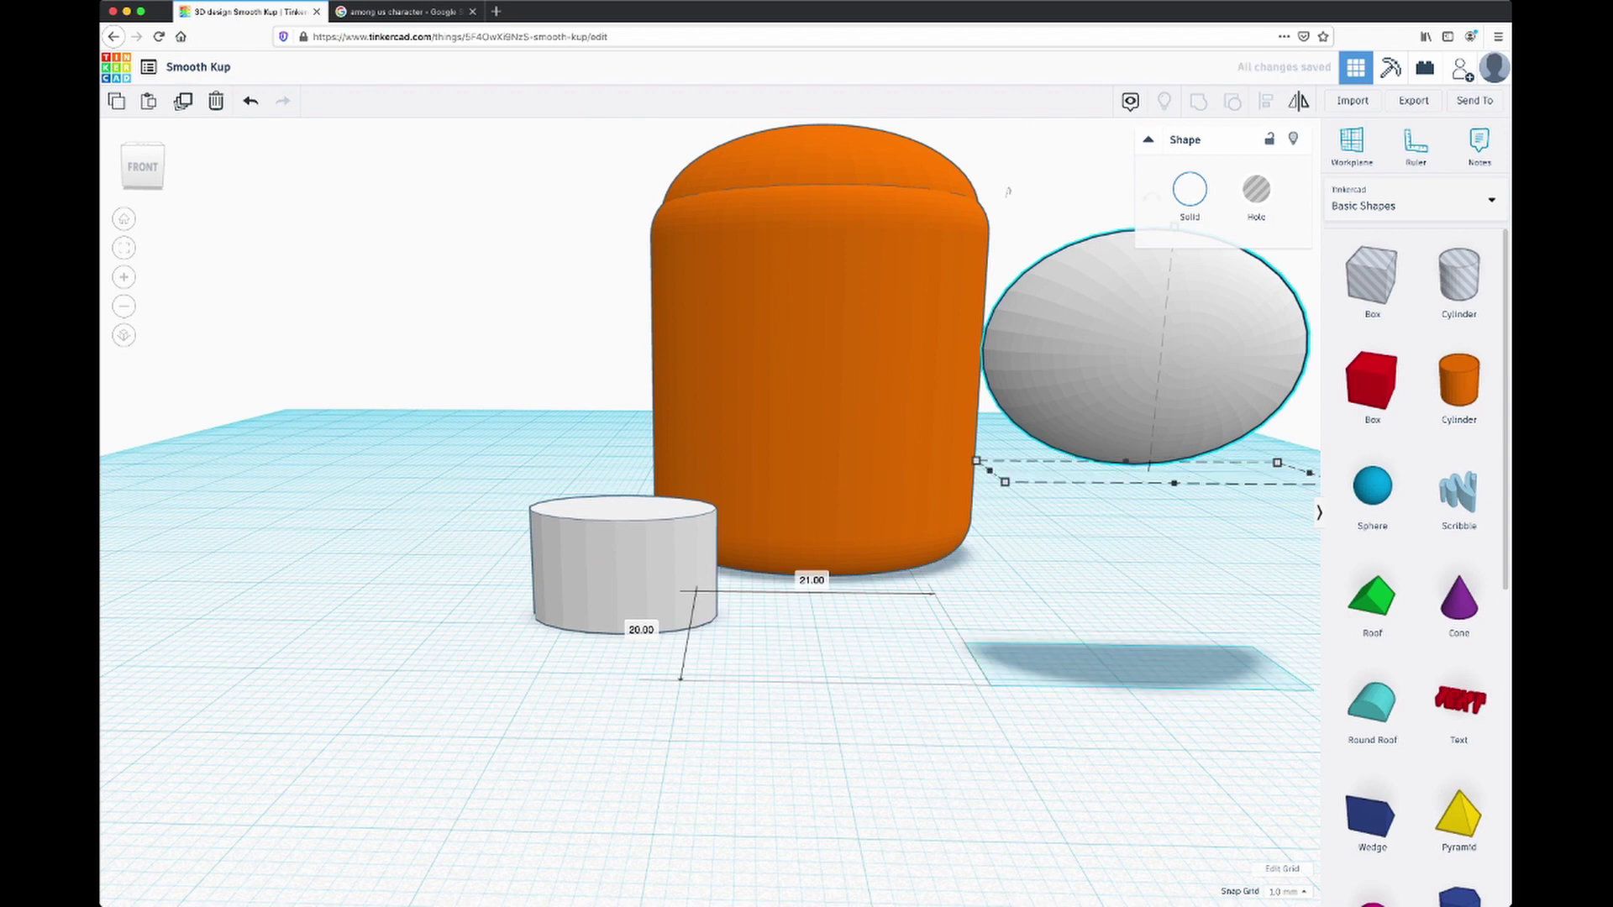
{"action": "left_click_drag", "start_coordinate": [706, 600], "coordinate": [916, 575]}
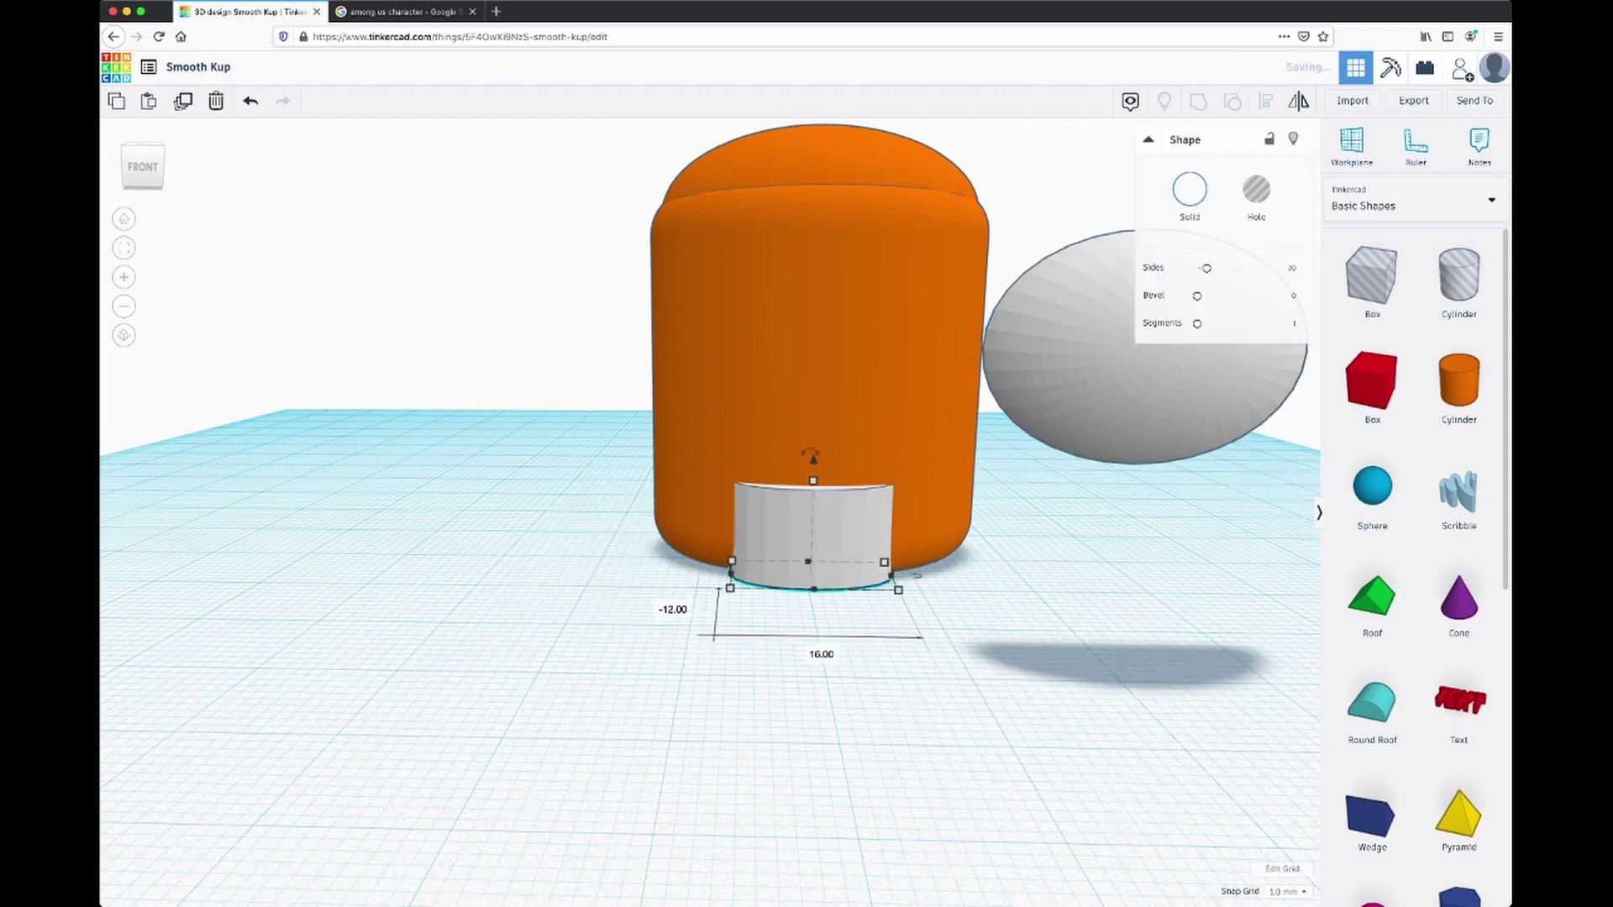
{"action": "left_click_drag", "start_coordinate": [810, 456], "coordinate": [817, 259]}
{"action": "left_click_drag", "start_coordinate": [819, 346], "coordinate": [838, 342]}
{"action": "left_click_drag", "start_coordinate": [730, 586], "coordinate": [730, 592]}
Step: Push the white cylinder into the body and give it 64 sides, a 2.46 bevel and 10 segments
{"action": "right_click_drag", "start_coordinate": [838, 342], "coordinate": [1004, 377]}
{"action": "left_click_drag", "start_coordinate": [997, 346], "coordinate": [987, 345]}
{"action": "key", "text": "Left"}
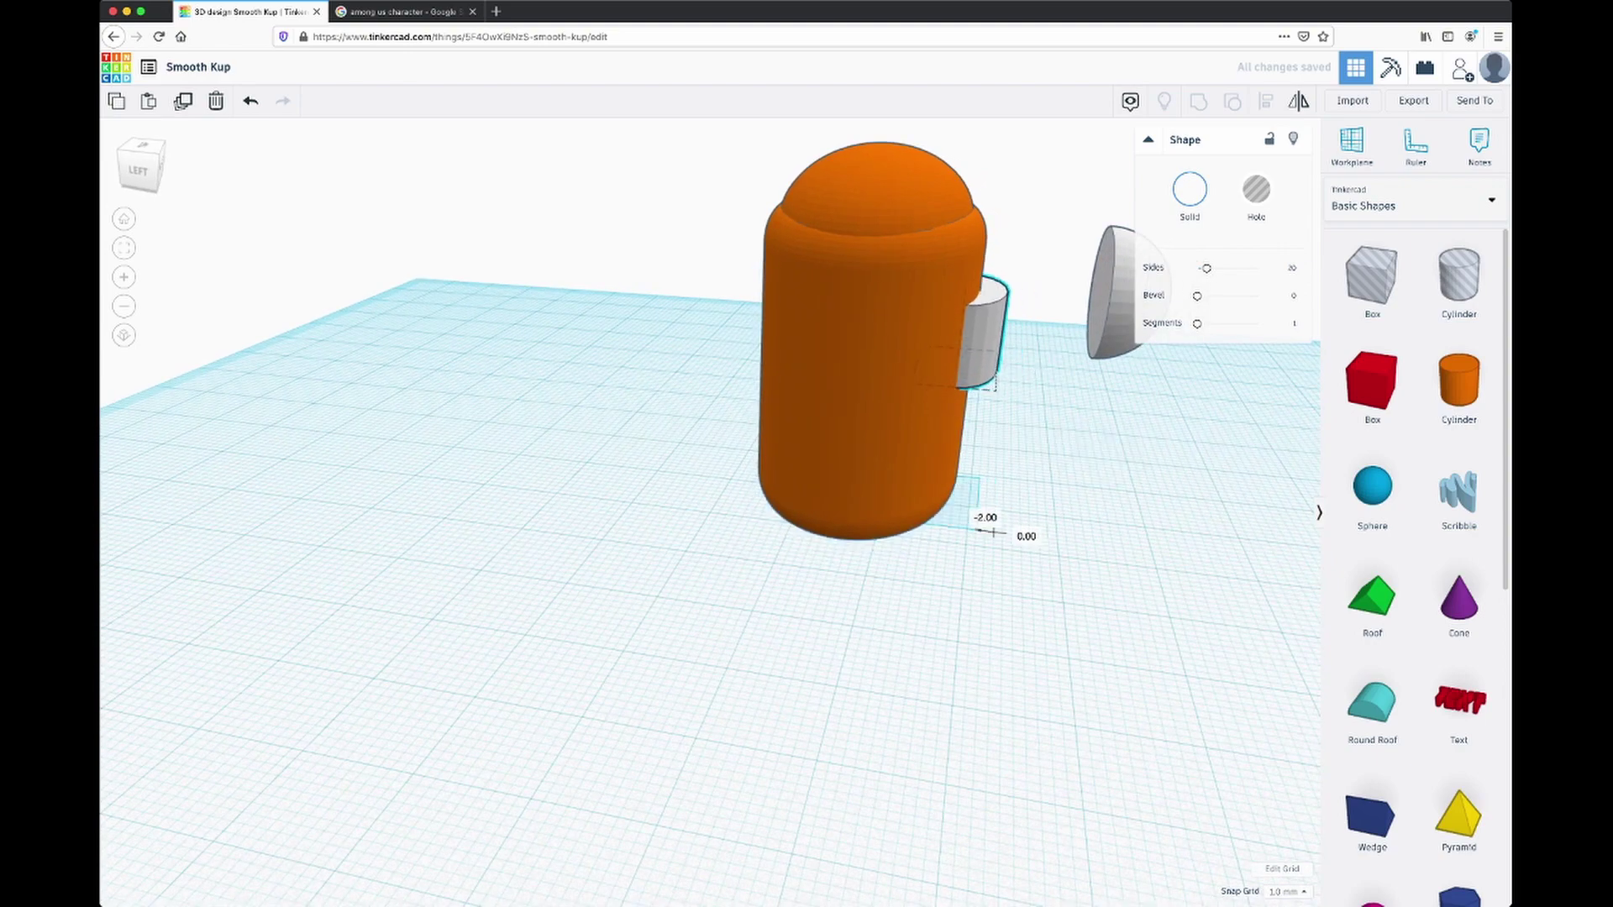
{"action": "key", "text": "Left"}
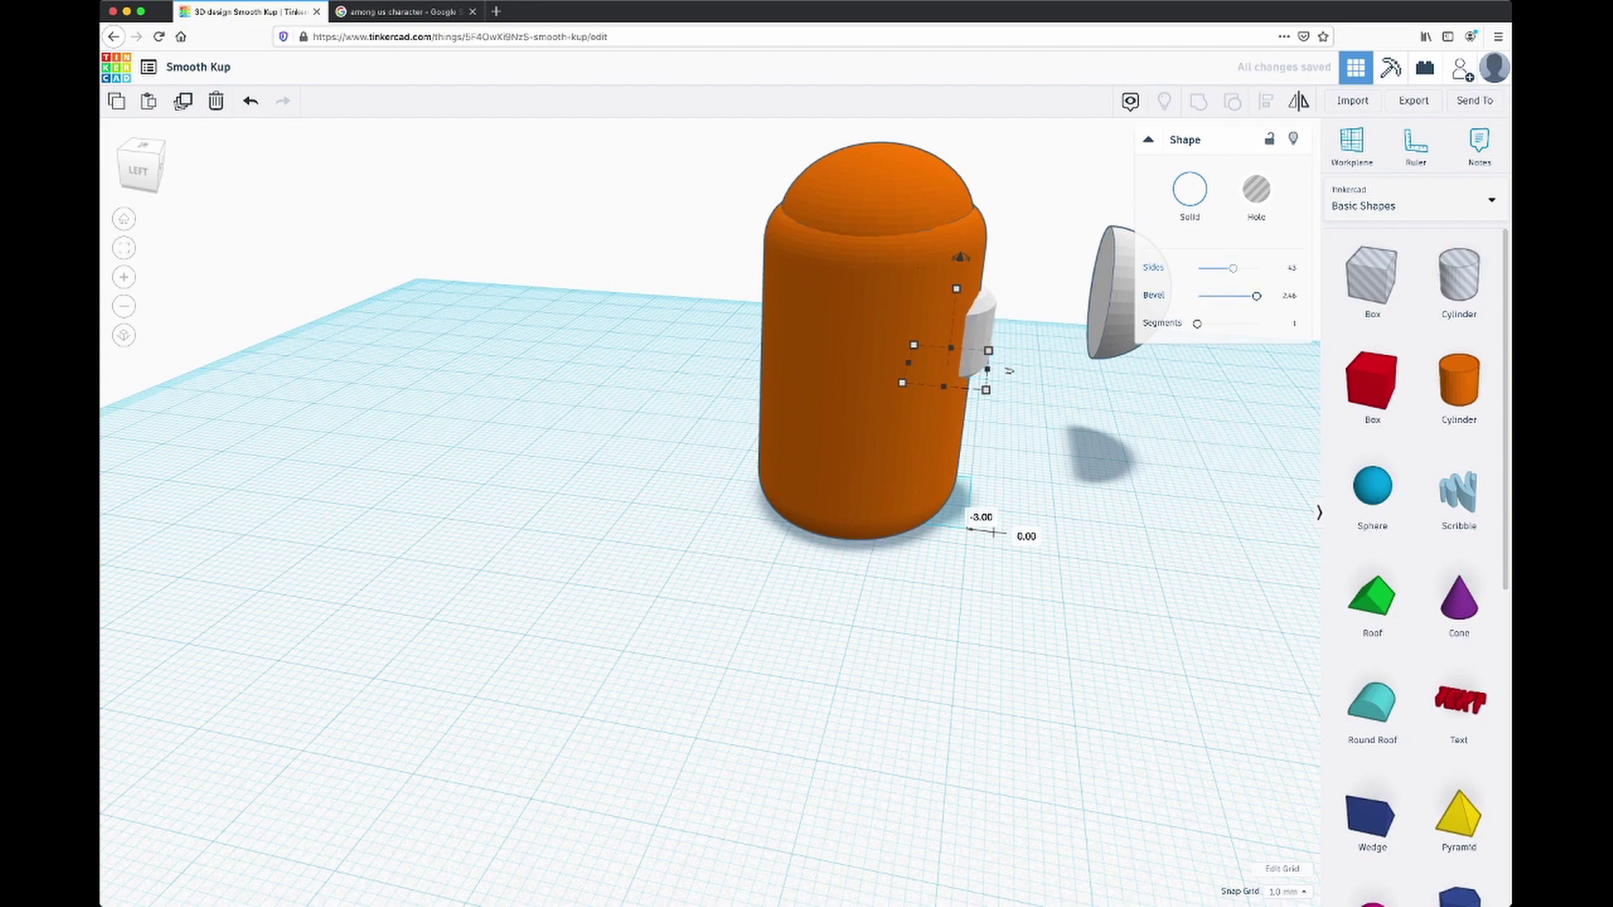
{"action": "right_click_drag", "start_coordinate": [840, 504], "coordinate": [781, 563]}
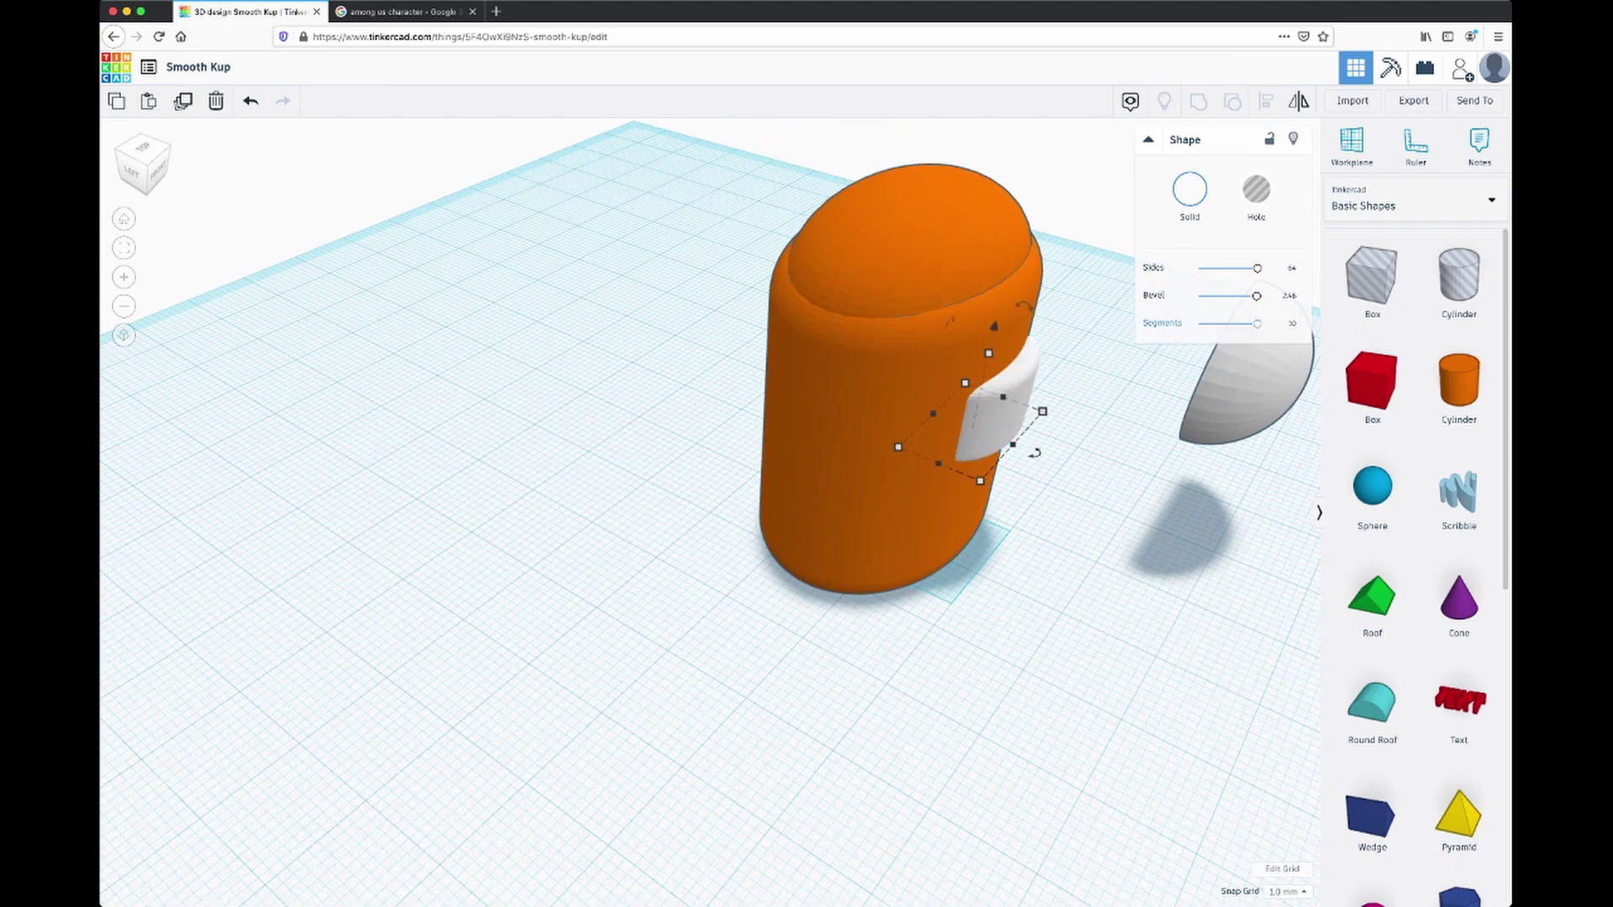
Step: Enlarge the white visor cylinder proportionally and shift it back towards the middle of the body's front
{"action": "right_click_drag", "start_coordinate": [782, 563], "coordinate": [609, 479]}
{"action": "left_click_drag", "start_coordinate": [879, 441], "coordinate": [923, 448], "text": "shift"}
{"action": "left_click_drag", "start_coordinate": [827, 374], "coordinate": [813, 369]}
Step: Ungroup the body while it is selected with the visor, and undo the ungrouping
{"action": "left_click", "coordinate": [806, 492], "text": "shift"}
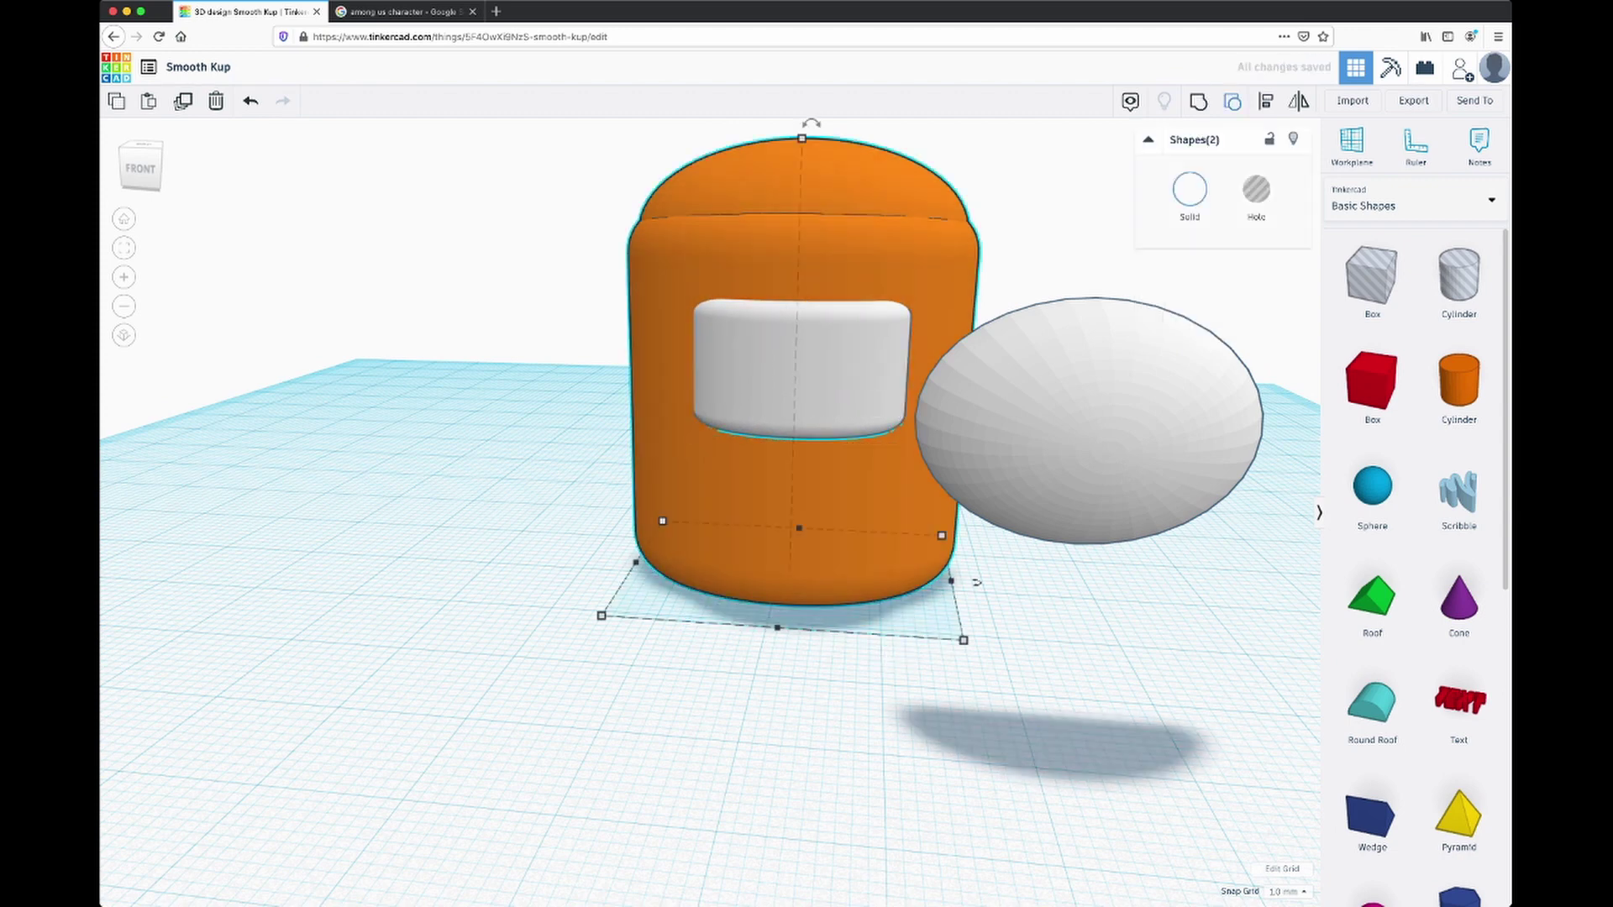
{"action": "left_click", "coordinate": [1232, 102]}
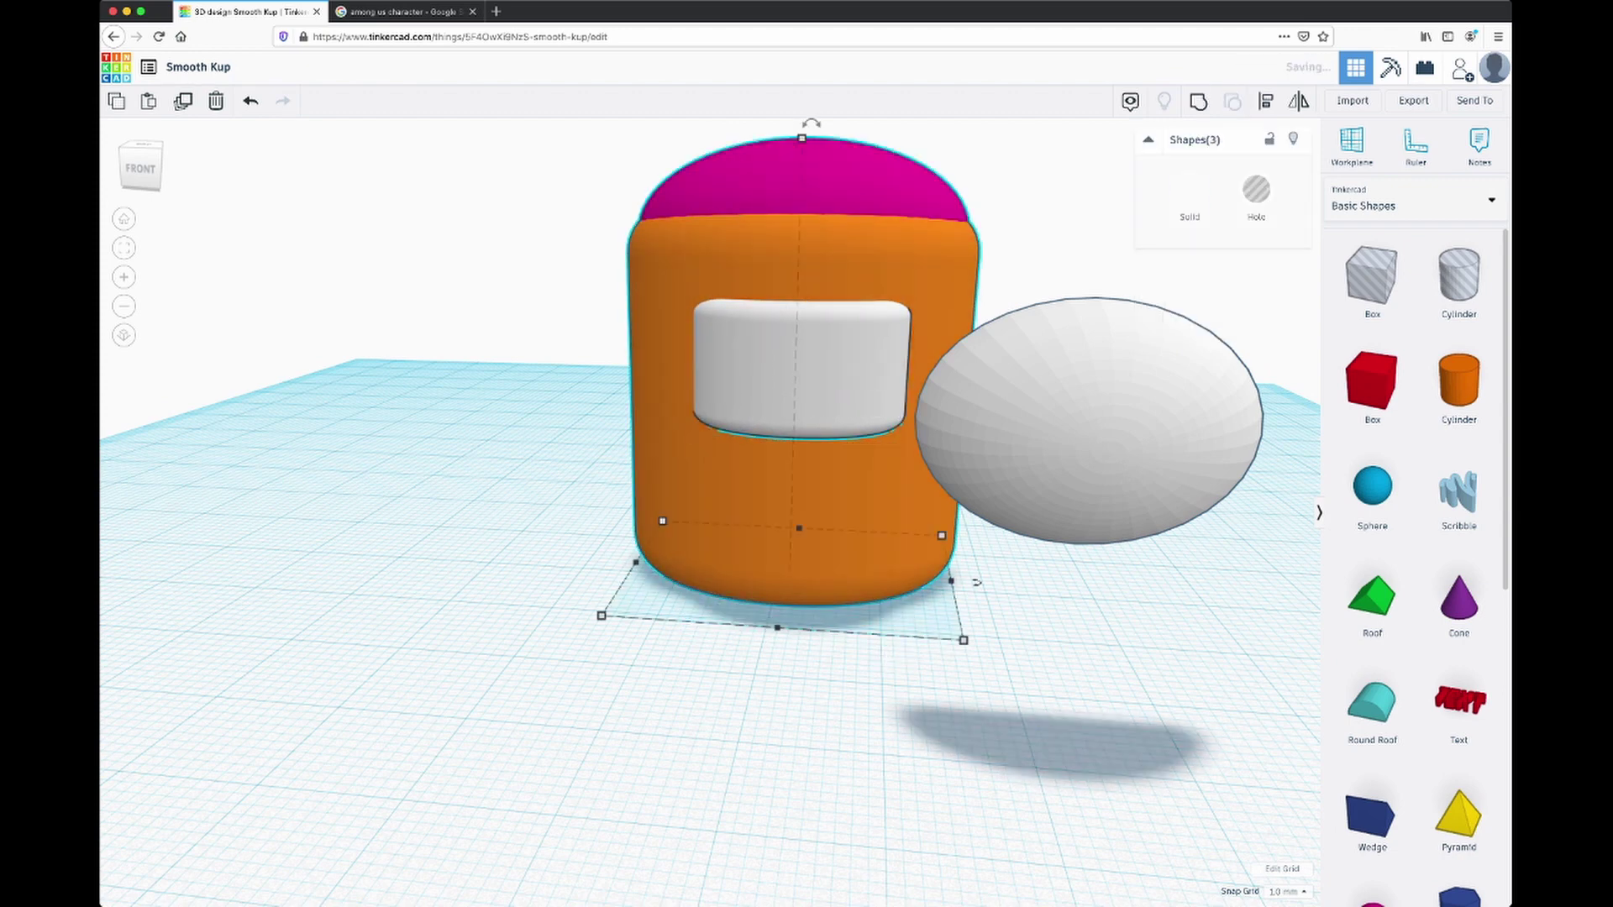
{"action": "left_click", "coordinate": [977, 582]}
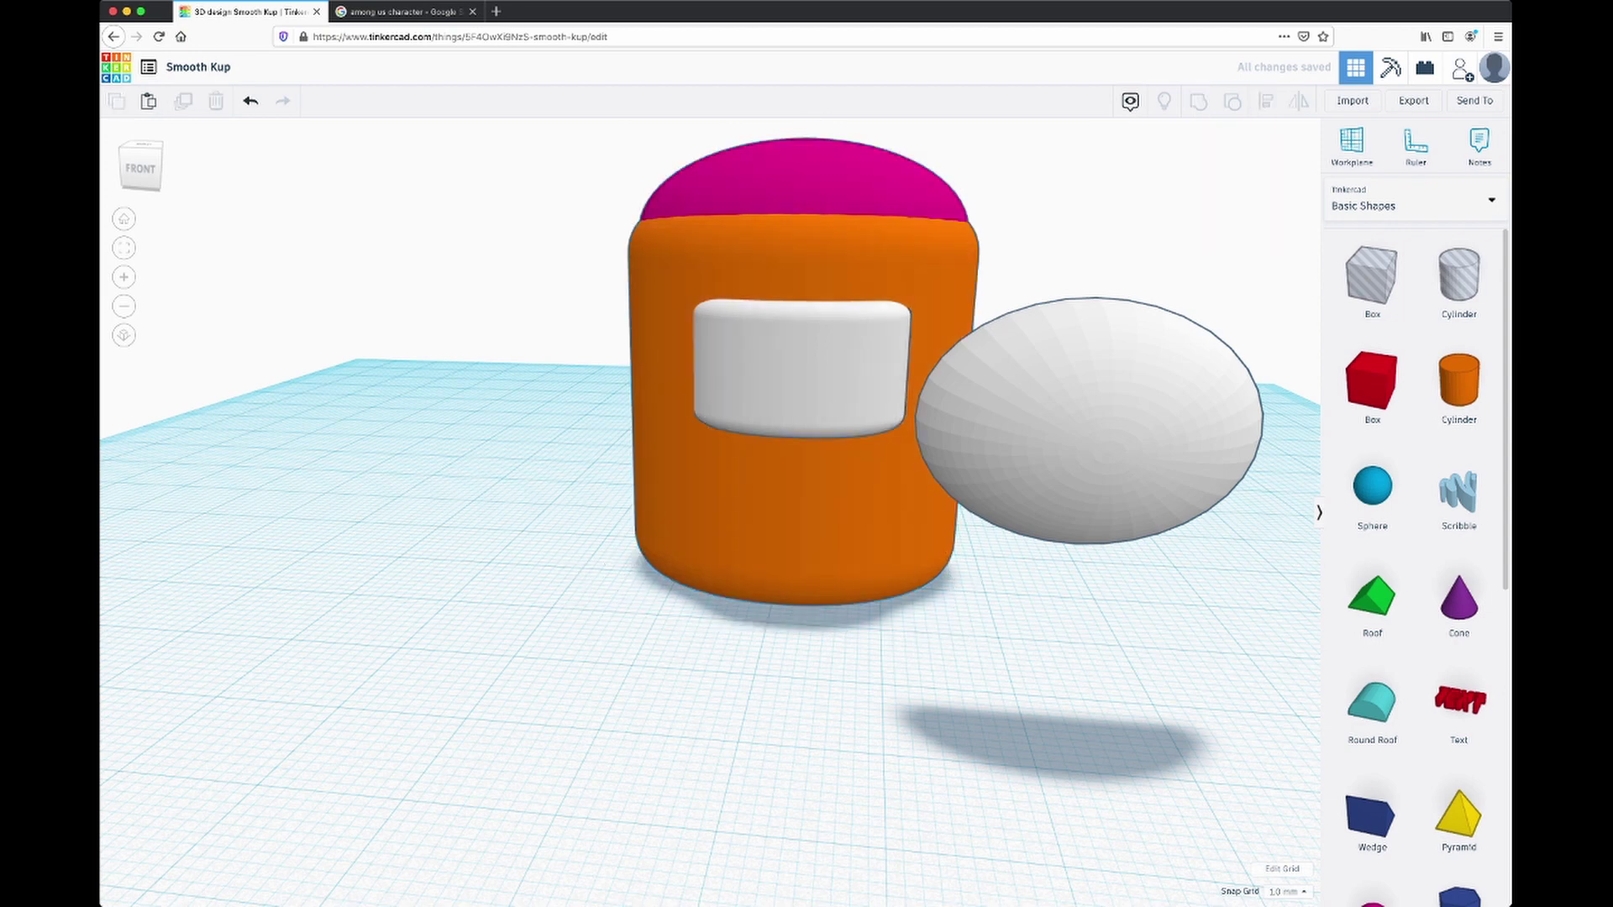
{"action": "left_click", "coordinate": [251, 101]}
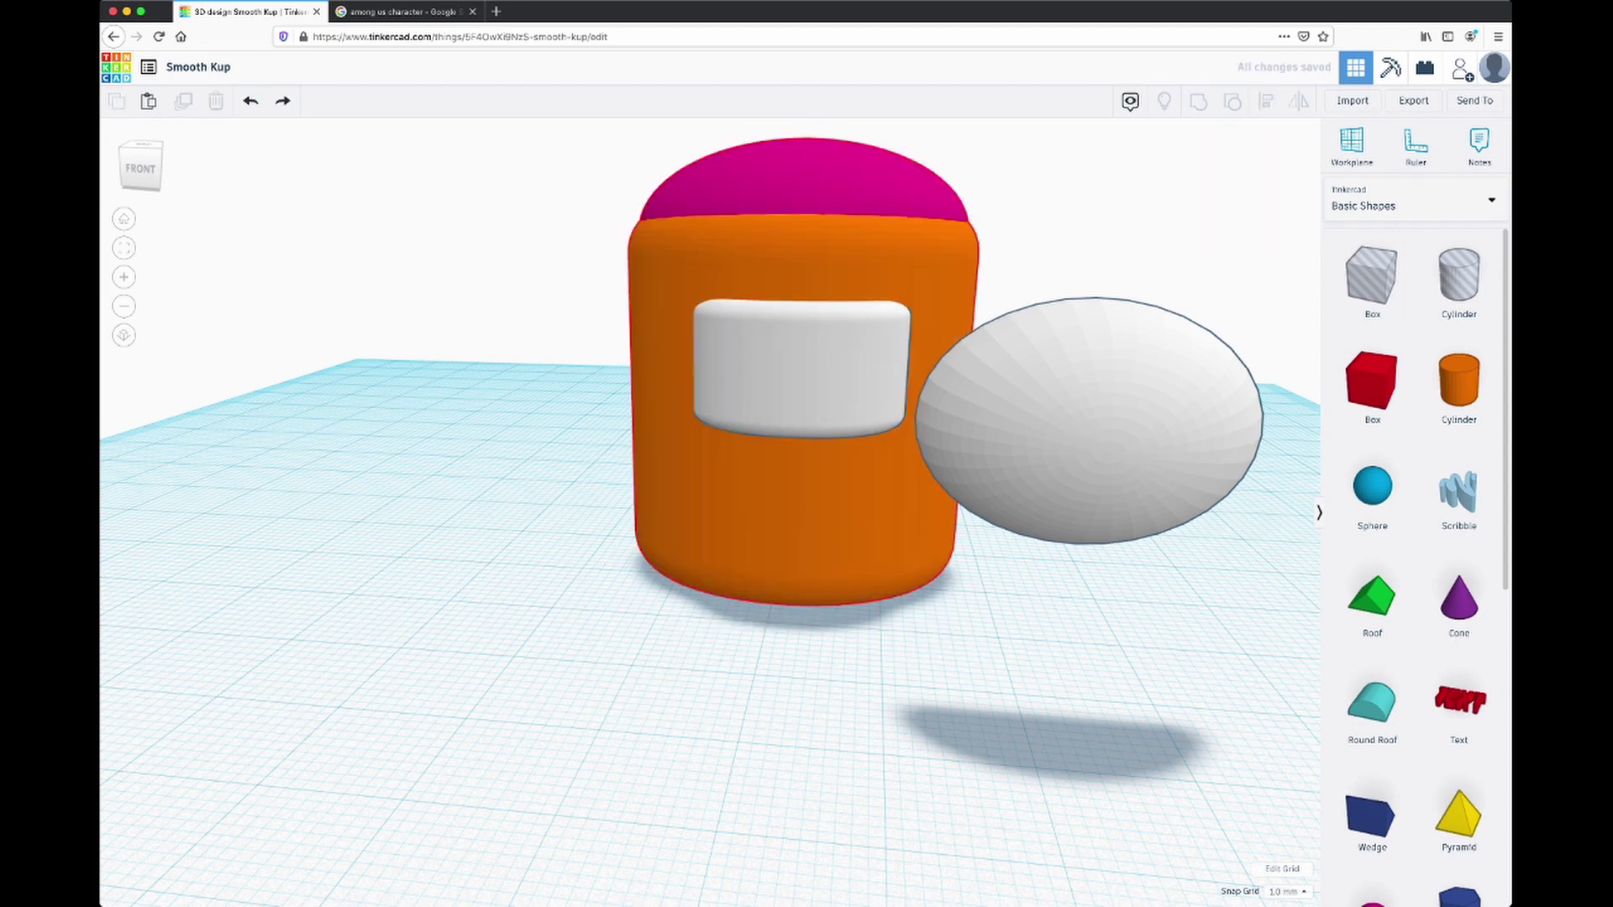
{"action": "key", "text": "ctrl+y"}
Step: Align the white visor cylinder with the centre of the orange body's width
{"action": "key", "text": "l"}
{"action": "left_click", "coordinate": [774, 639]}
{"action": "left_click", "coordinate": [756, 714]}
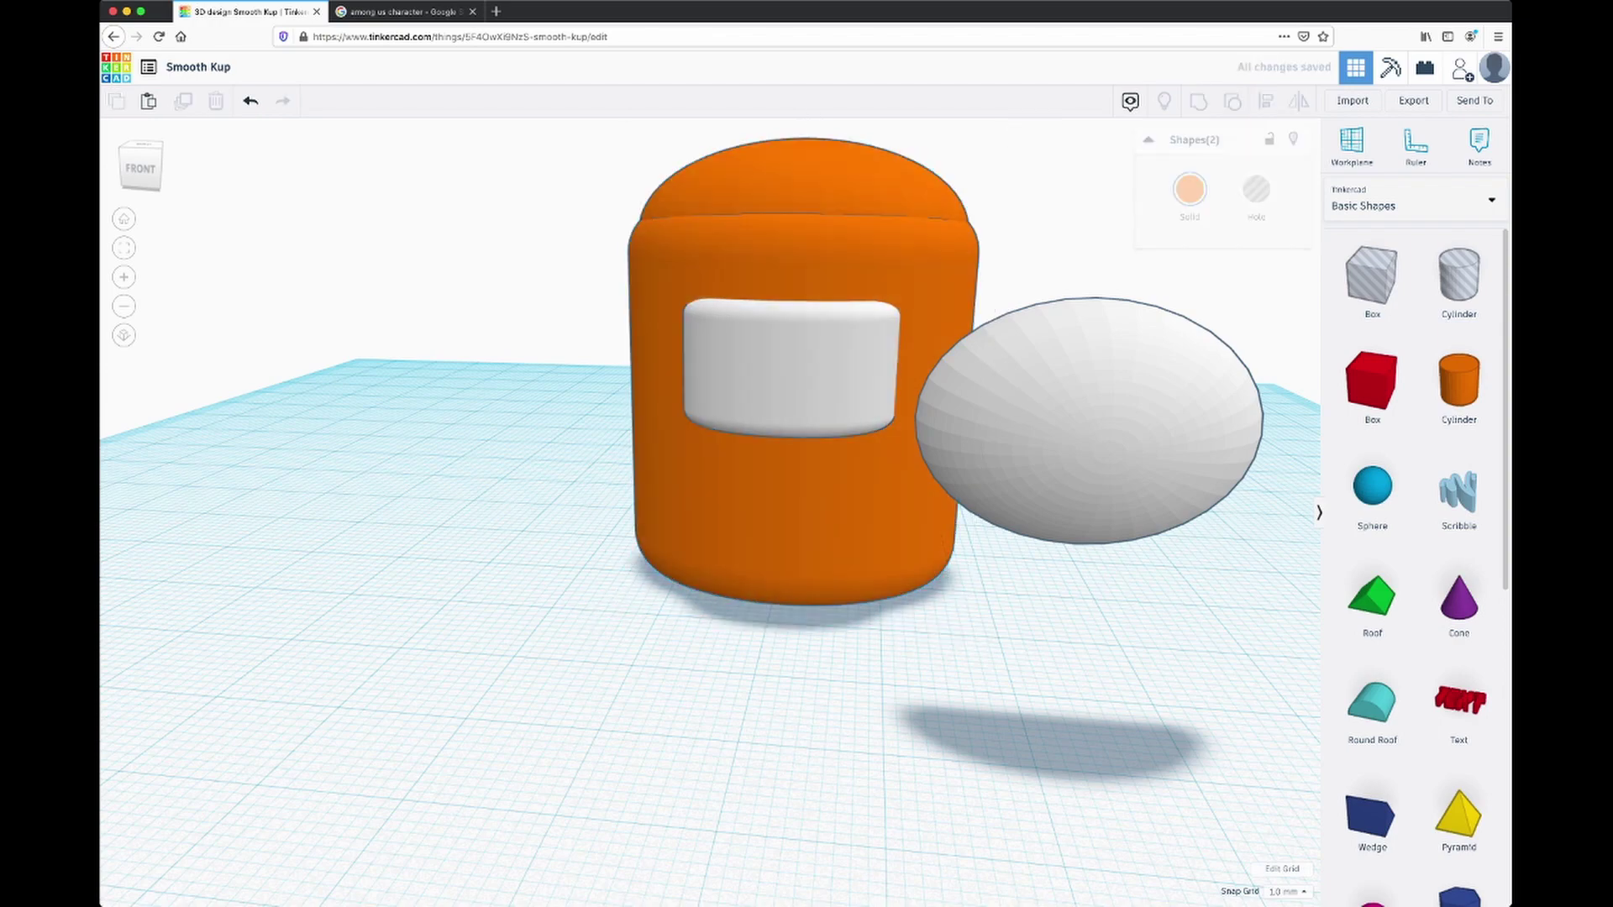
Step: Set the white visor's height to 12 mm
{"action": "right_click_drag", "start_coordinate": [756, 714], "coordinate": [954, 766]}
{"action": "left_click", "coordinate": [988, 357]}
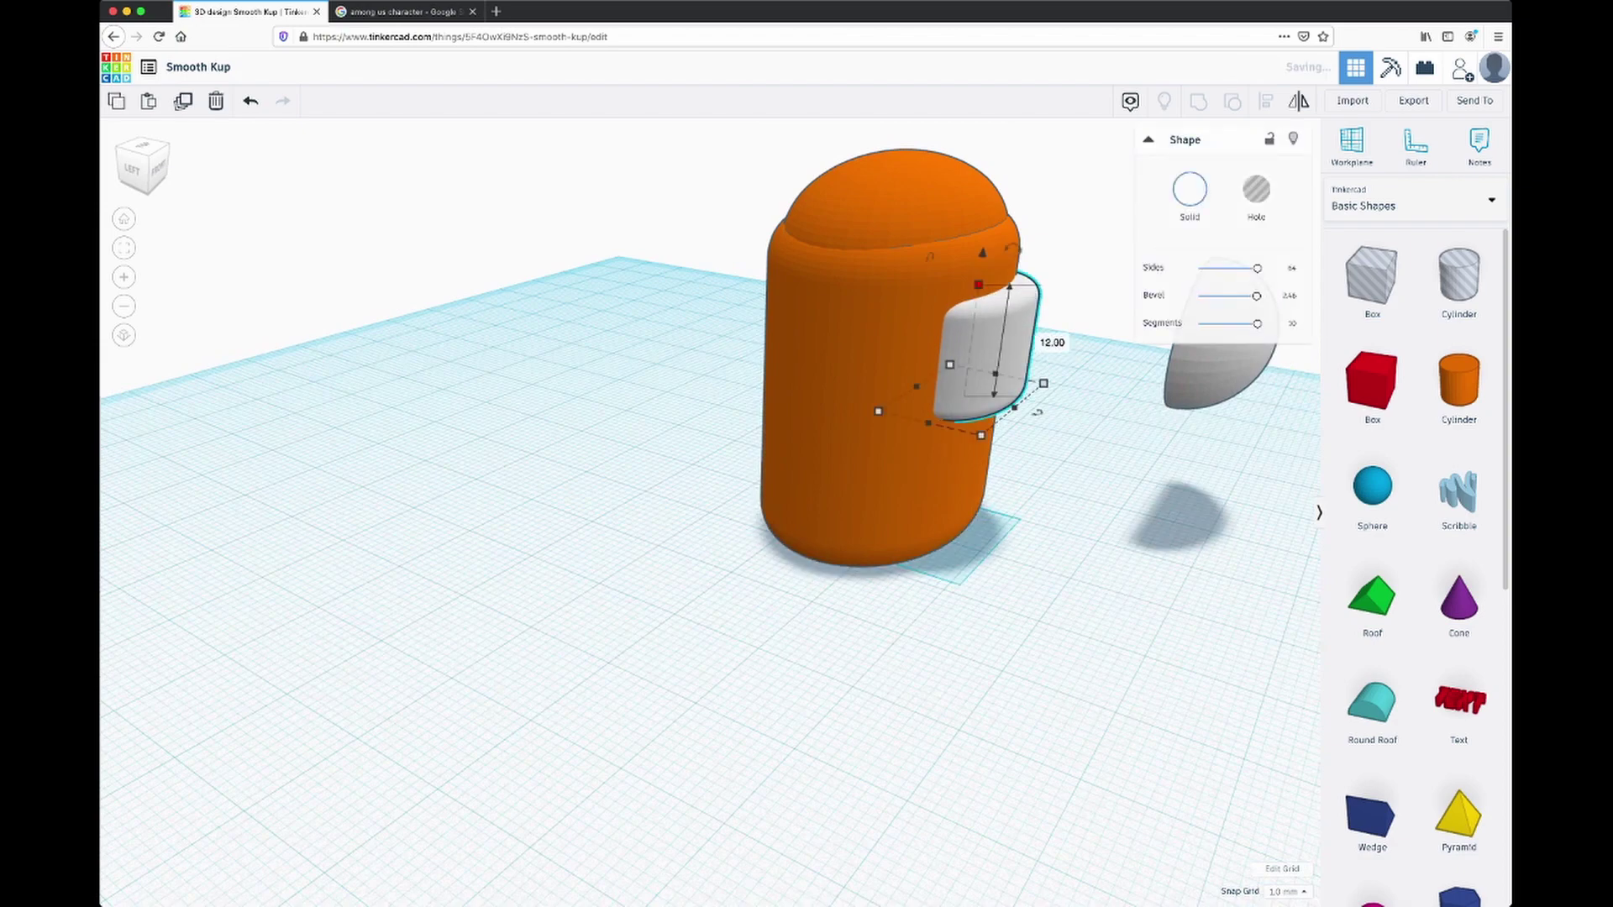
{"action": "left_click", "coordinate": [1083, 521]}
Step: Add a cylinder with 64 sides, a 2.5 bevel and 10 segments, narrow it to 7 mm and shorten it as a backpack
{"action": "right_click_drag", "start_coordinate": [1083, 521], "coordinate": [1117, 504]}
{"action": "left_click_drag", "start_coordinate": [1459, 382], "coordinate": [777, 546]}
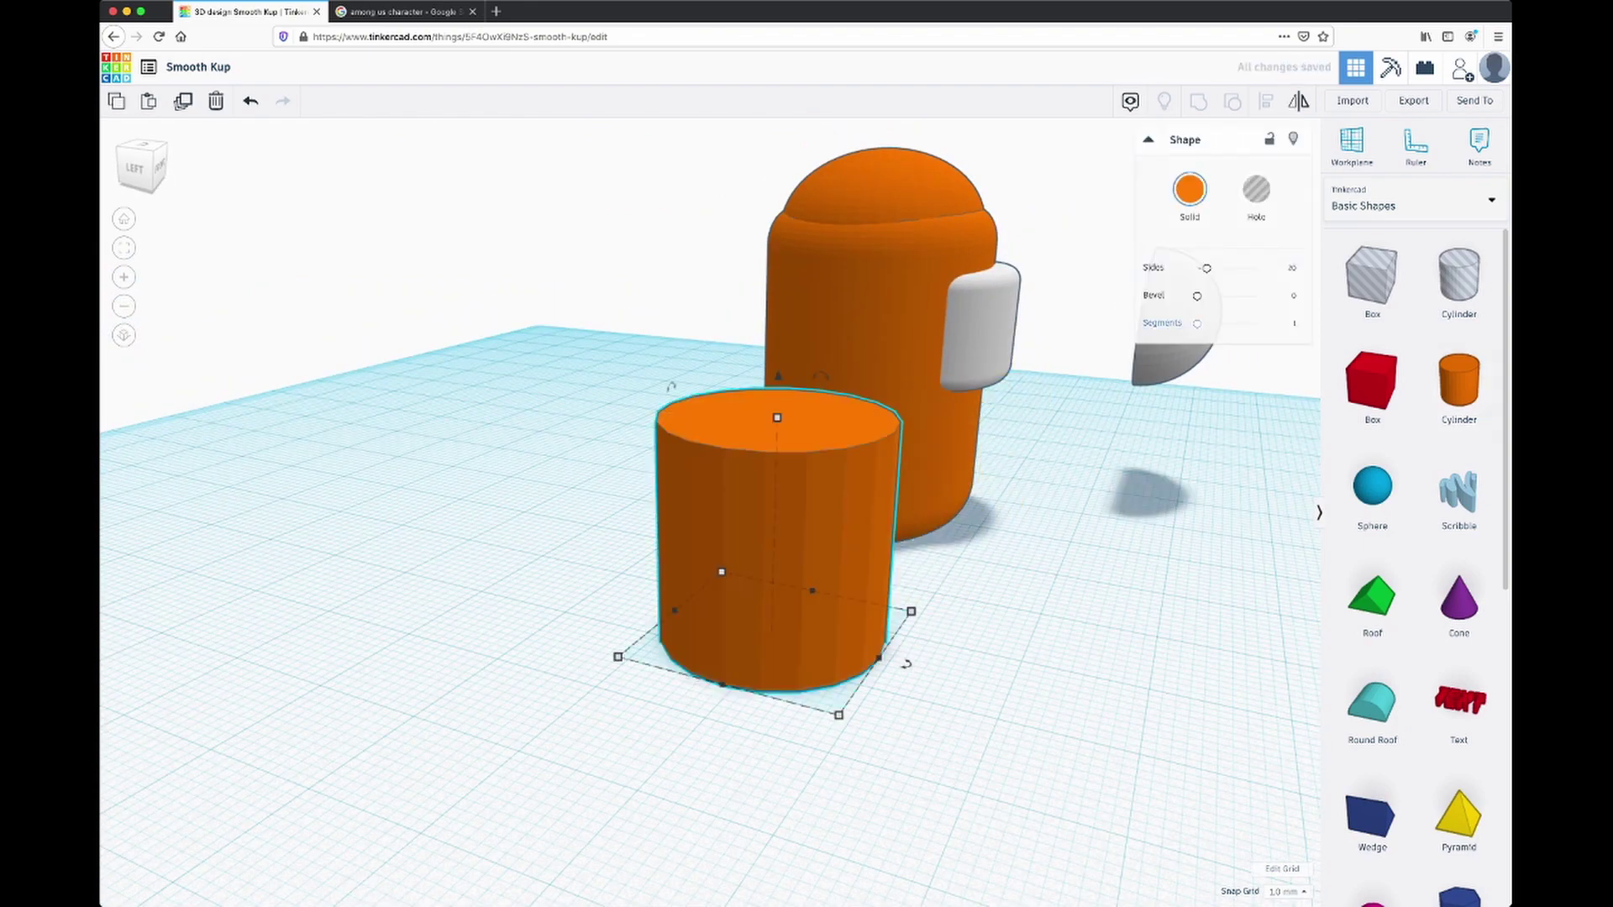
{"action": "left_click_drag", "start_coordinate": [1206, 268], "coordinate": [1257, 324]}
{"action": "left_click_drag", "start_coordinate": [675, 611], "coordinate": [802, 640]}
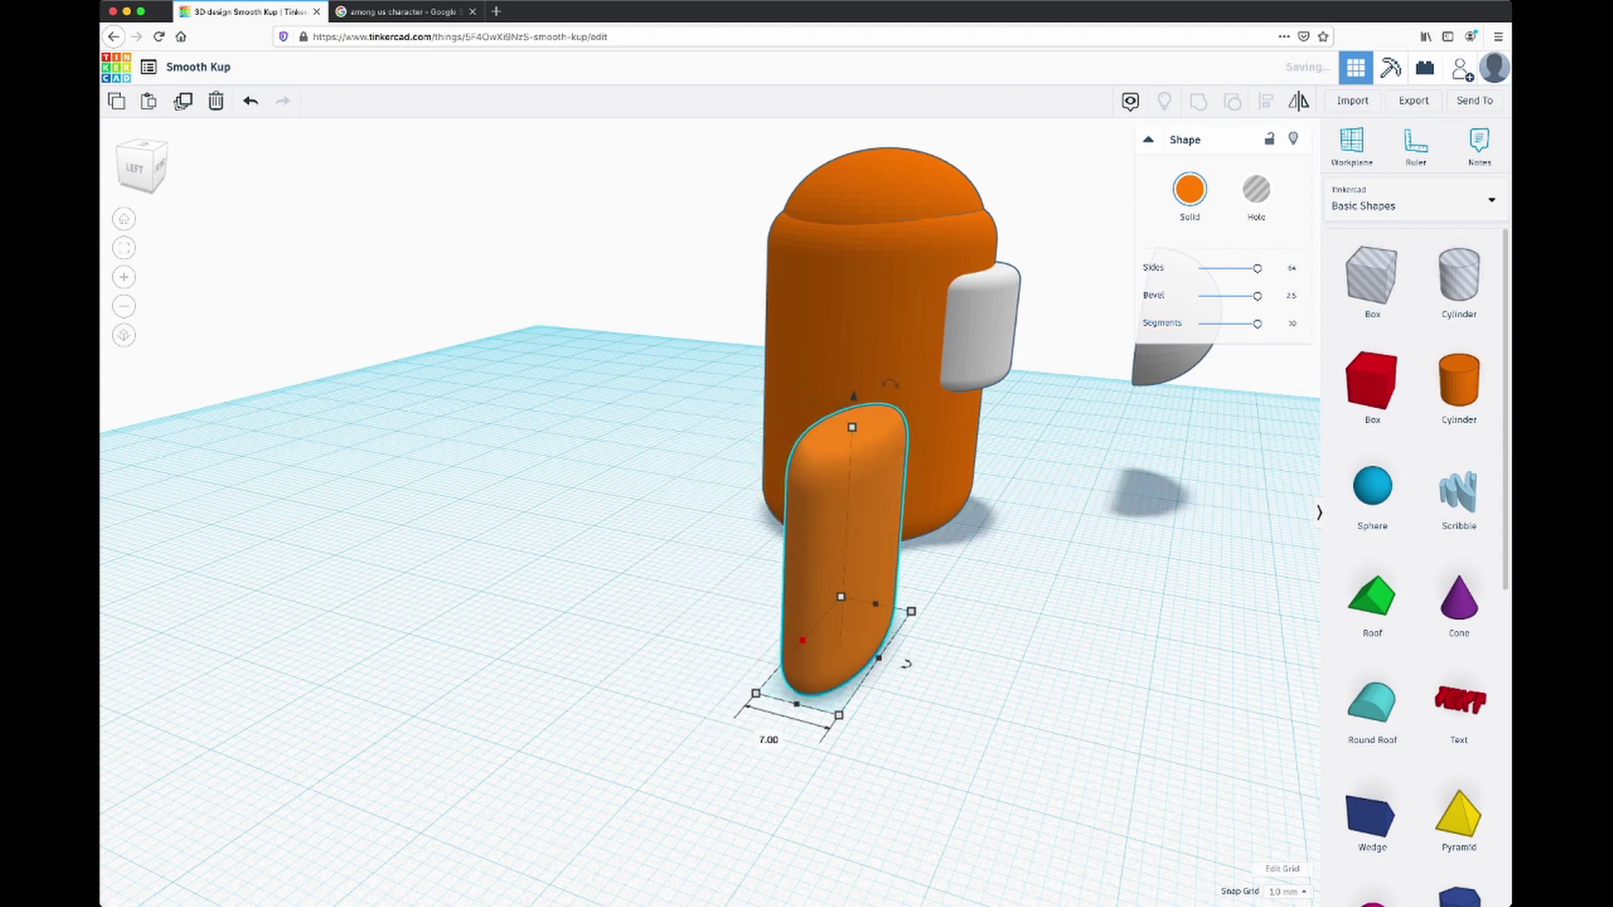
{"action": "left_click_drag", "start_coordinate": [852, 428], "coordinate": [846, 519]}
Step: Move the backpack piece behind the body and raise it 11 mm above the workplane
{"action": "right_click_drag", "start_coordinate": [846, 518], "coordinate": [986, 526]}
{"action": "left_click_drag", "start_coordinate": [985, 522], "coordinate": [701, 432]}
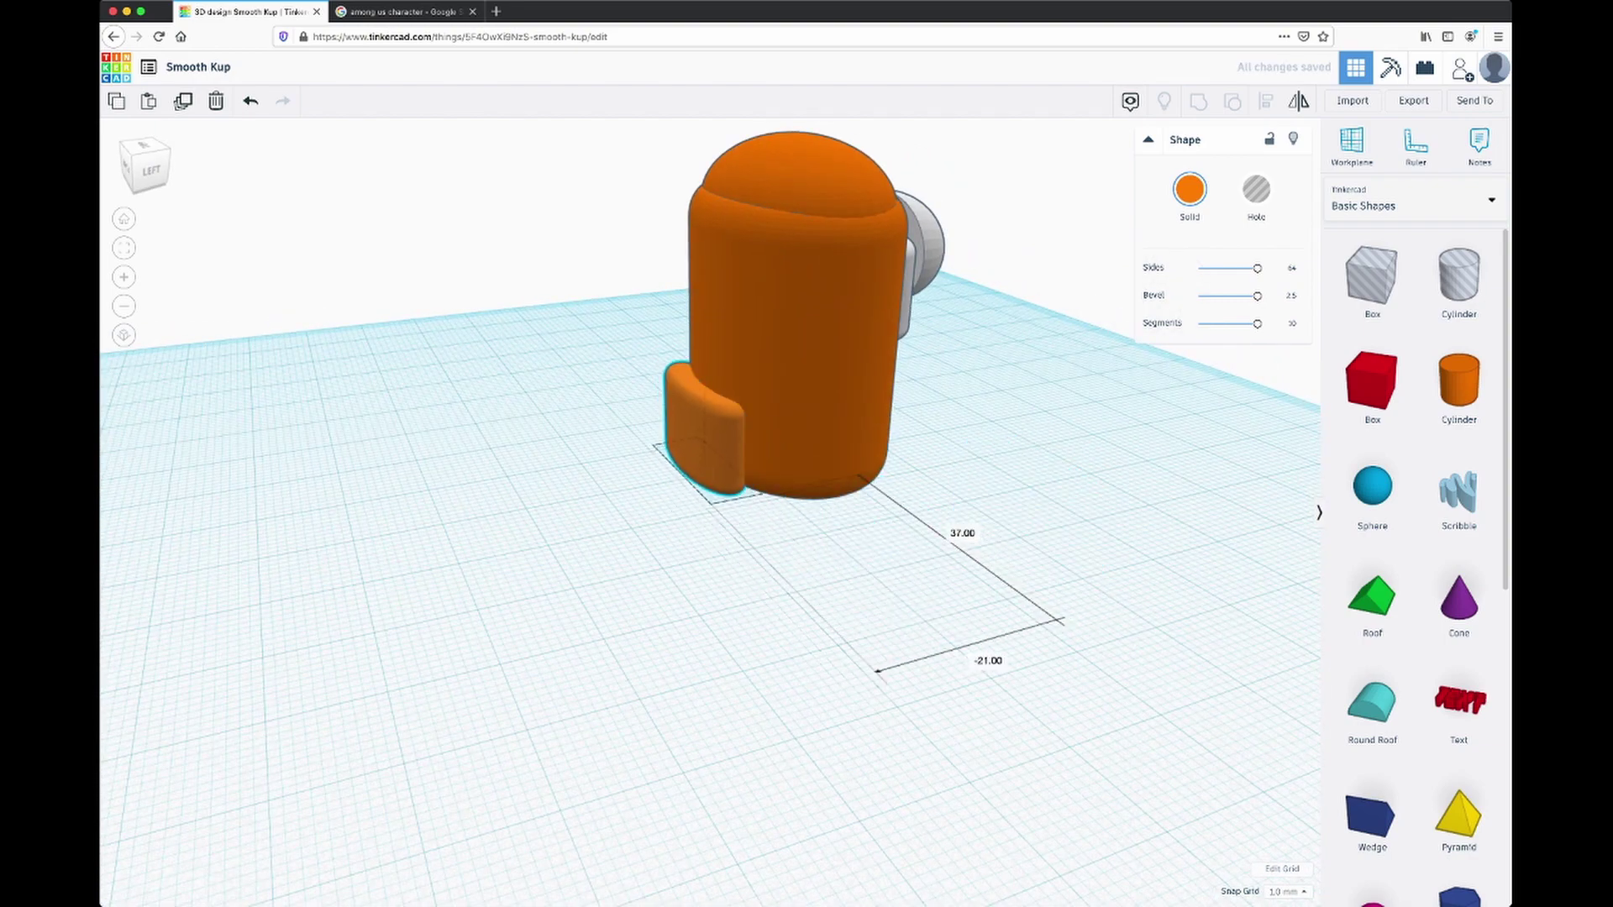
{"action": "mouse_move", "coordinate": [704, 383]}
{"action": "left_mouse_down"}
{"action": "mouse_move", "coordinate": [704, 369]}
{"action": "mouse_move", "coordinate": [698, 394]}
{"action": "left_mouse_up"}
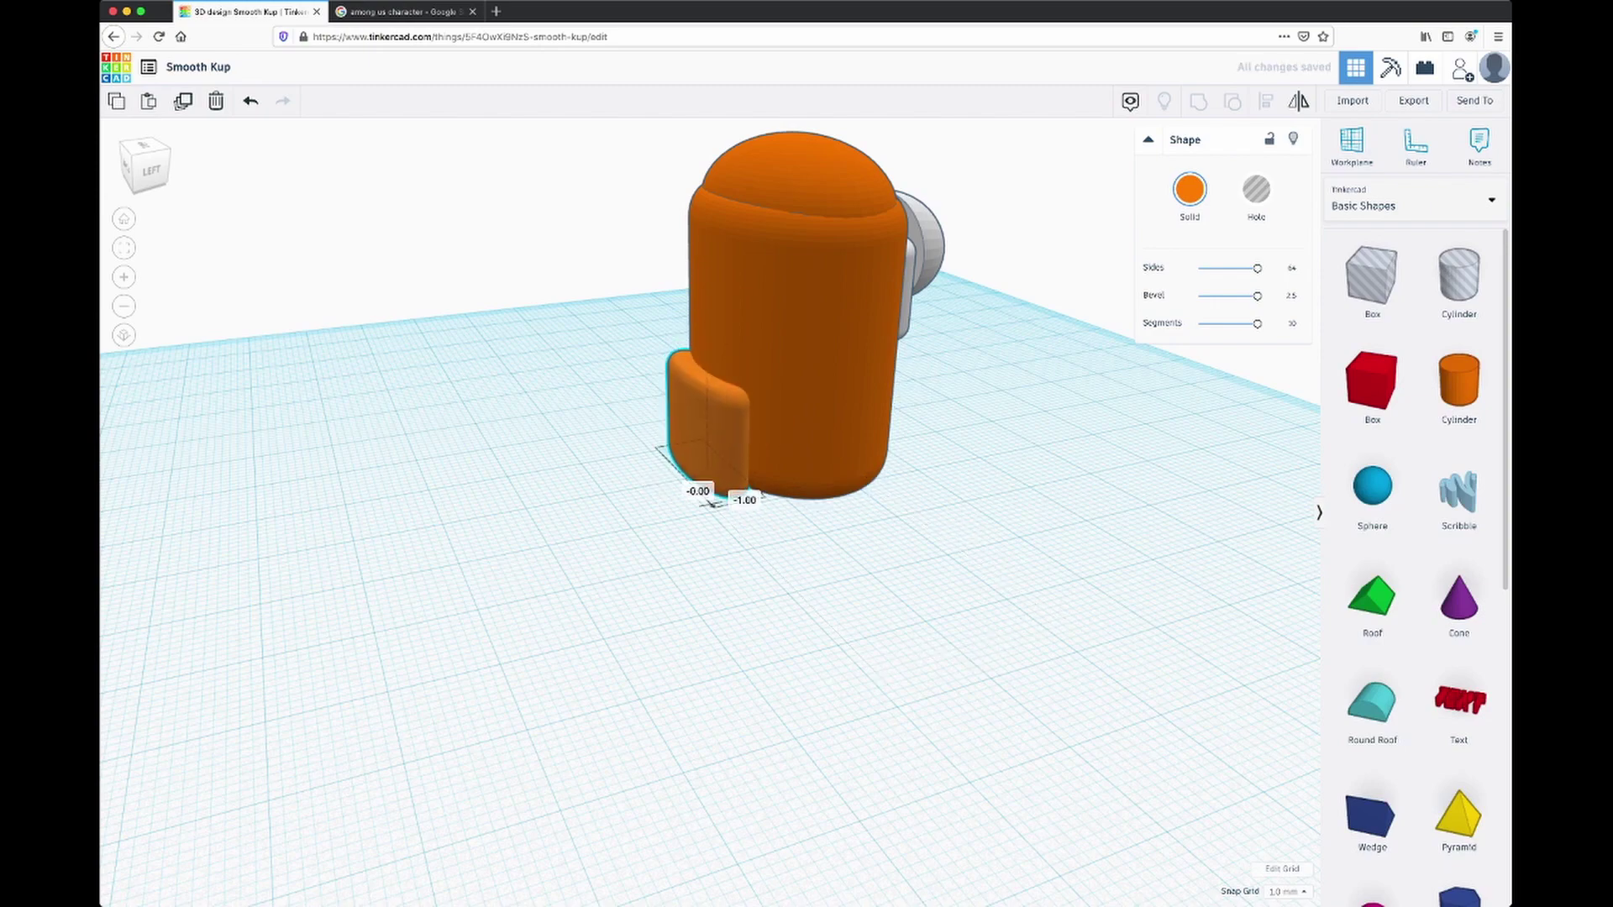
{"action": "right_click_drag", "start_coordinate": [705, 420], "coordinate": [667, 378]}
{"action": "mouse_move", "coordinate": [734, 441]}
{"action": "left_mouse_down"}
{"action": "mouse_move", "coordinate": [736, 427]}
{"action": "mouse_move", "coordinate": [731, 445]}
{"action": "left_mouse_up"}
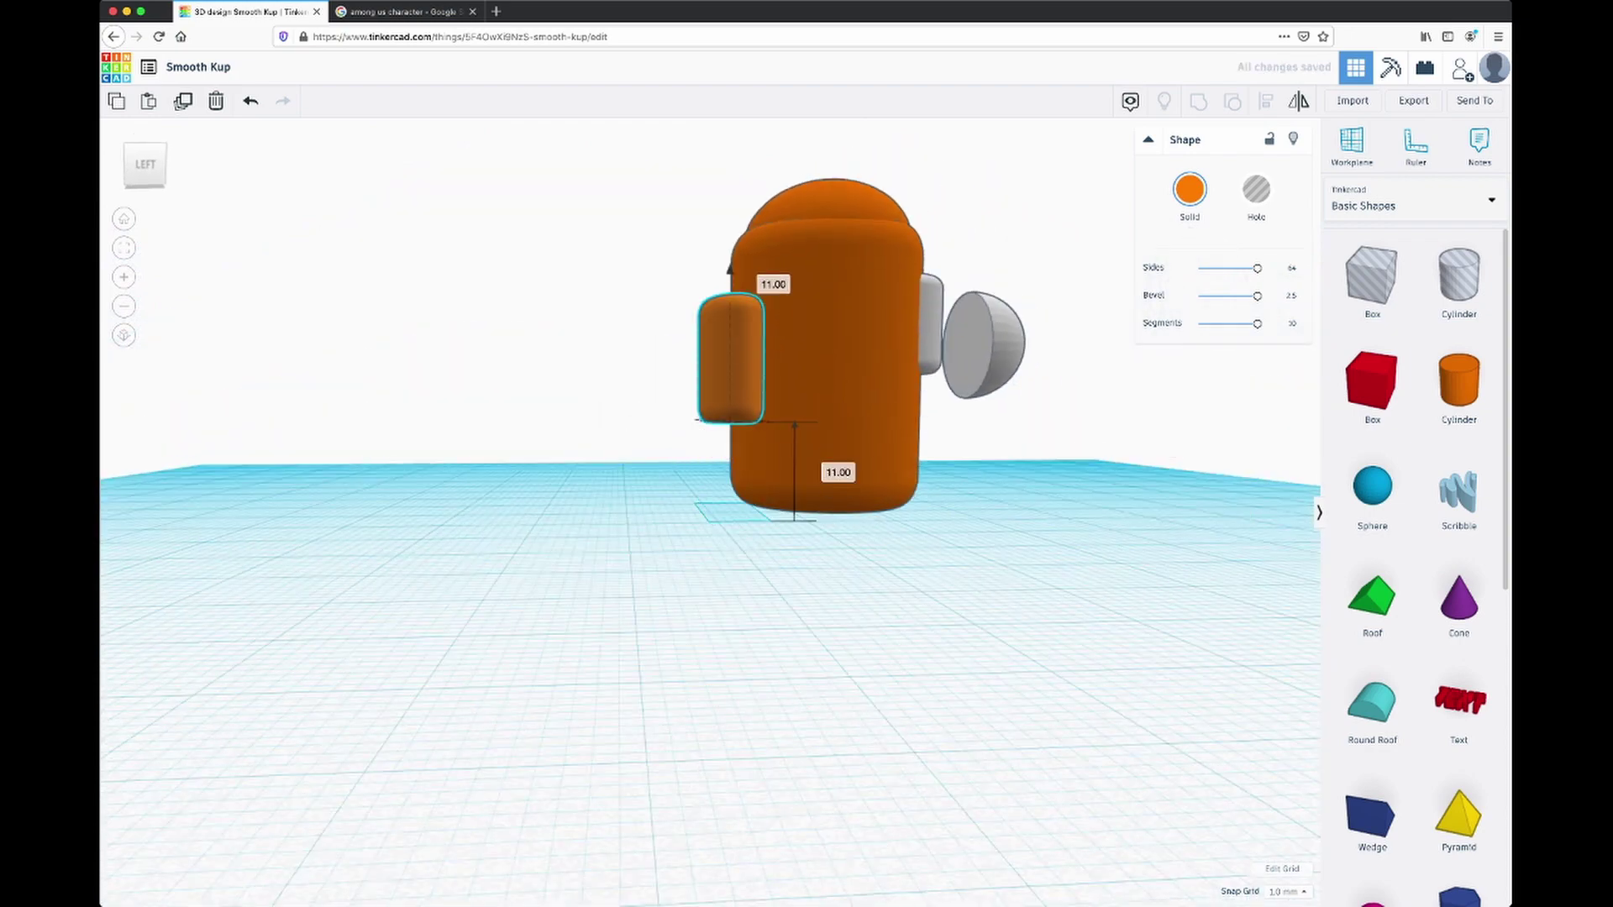
Step: Adjust the fit of the backpack piece against the back of the body
{"action": "right_click_drag", "start_coordinate": [694, 413], "coordinate": [861, 429]}
{"action": "left_click_drag", "start_coordinate": [688, 361], "coordinate": [594, 363]}
{"action": "right_click_drag", "start_coordinate": [598, 366], "coordinate": [735, 361]}
{"action": "left_click_drag", "start_coordinate": [691, 427], "coordinate": [709, 426]}
Step: Delete the leftover white half sphere and check the orange character reference picture before returning to the design
{"action": "right_click_drag", "start_coordinate": [711, 430], "coordinate": [999, 494]}
{"action": "left_click", "coordinate": [1254, 502]}
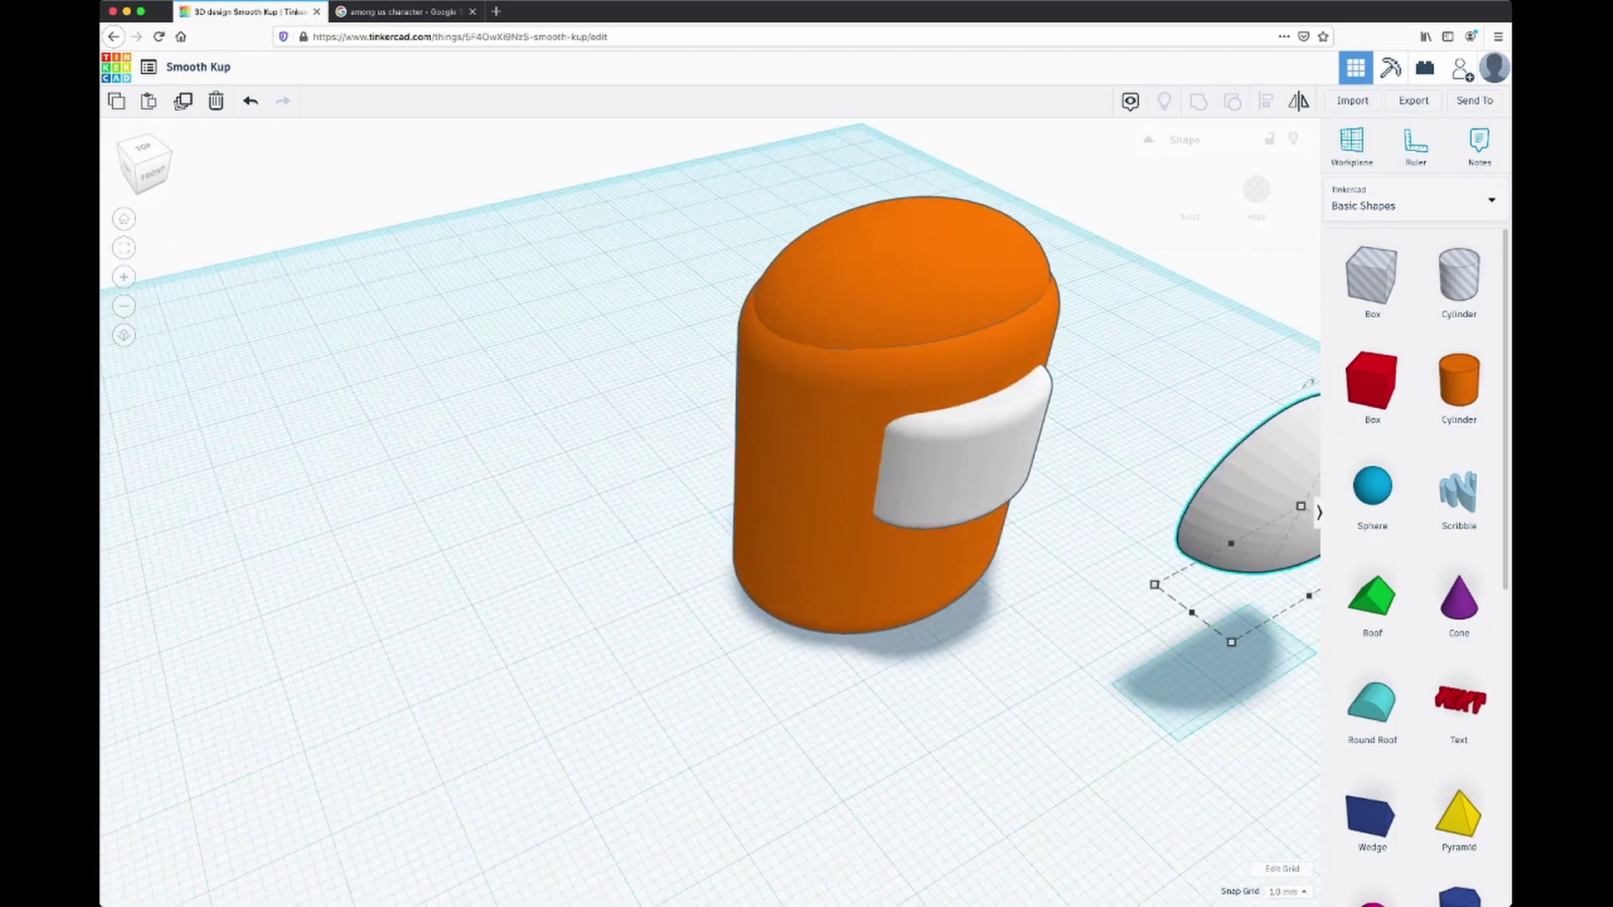
{"action": "key", "text": "Delete"}
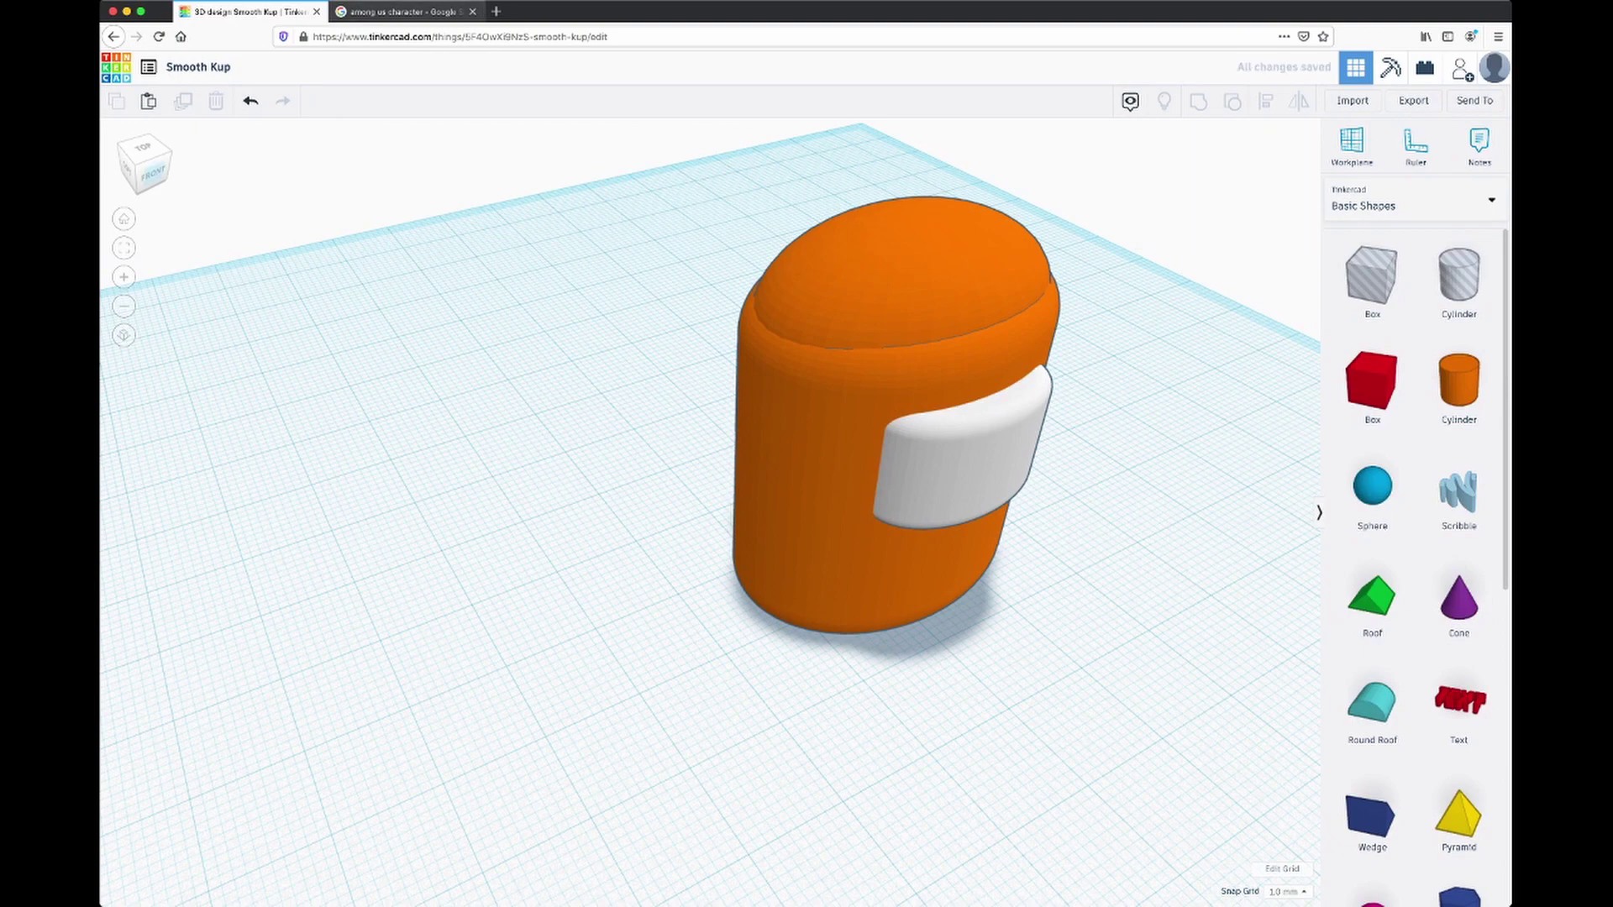
{"action": "key", "text": "ctrl+Tab"}
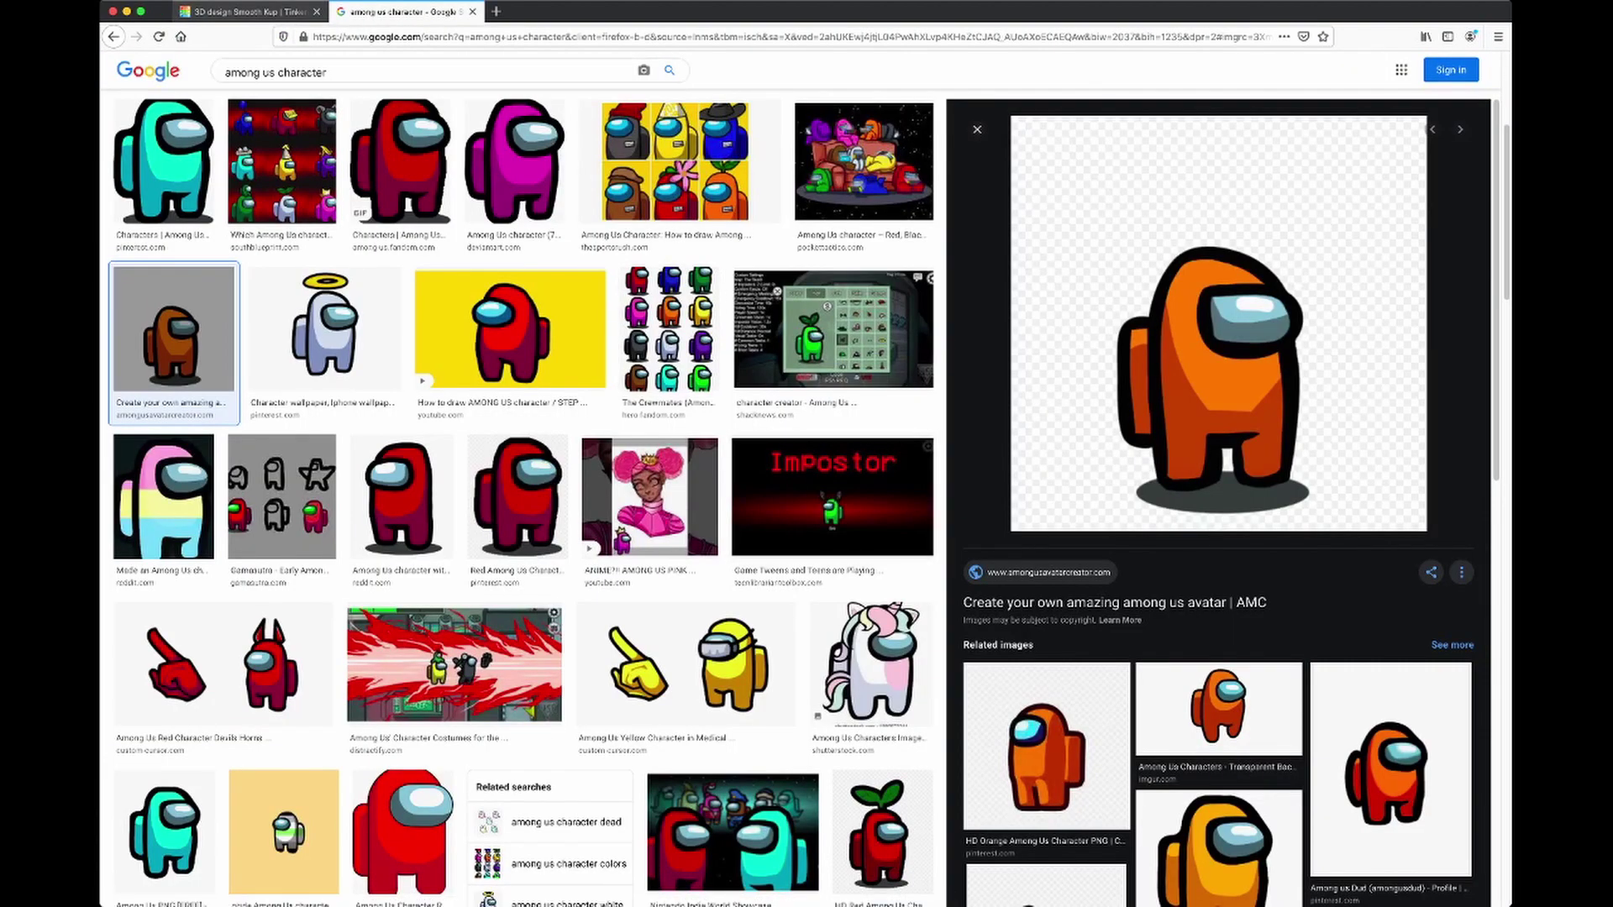
{"action": "key", "text": "ctrl+Tab"}
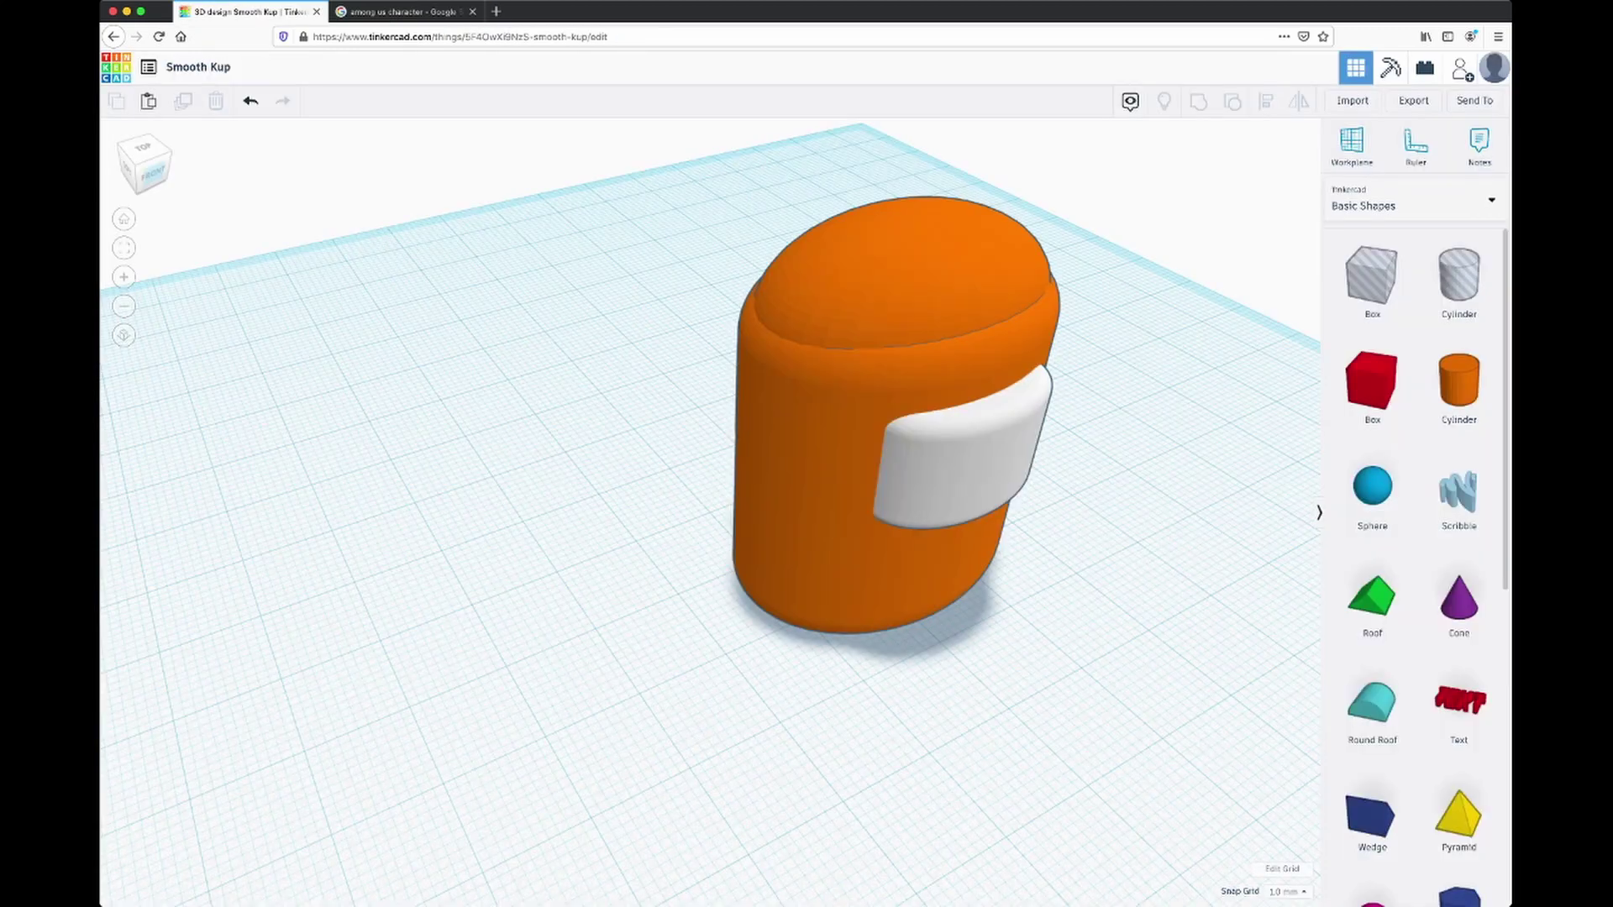
Step: Add a cylinder beside the body, scale it proportionally to 7 mm wide, and give it 64 sides, a 2.5 bevel and 10 segments
{"action": "right_click_drag", "start_coordinate": [672, 538], "coordinate": [558, 456]}
{"action": "left_click_drag", "start_coordinate": [1459, 383], "coordinate": [1117, 546]}
{"action": "left_click_drag", "start_coordinate": [998, 632], "coordinate": [1120, 614], "text": "shift"}
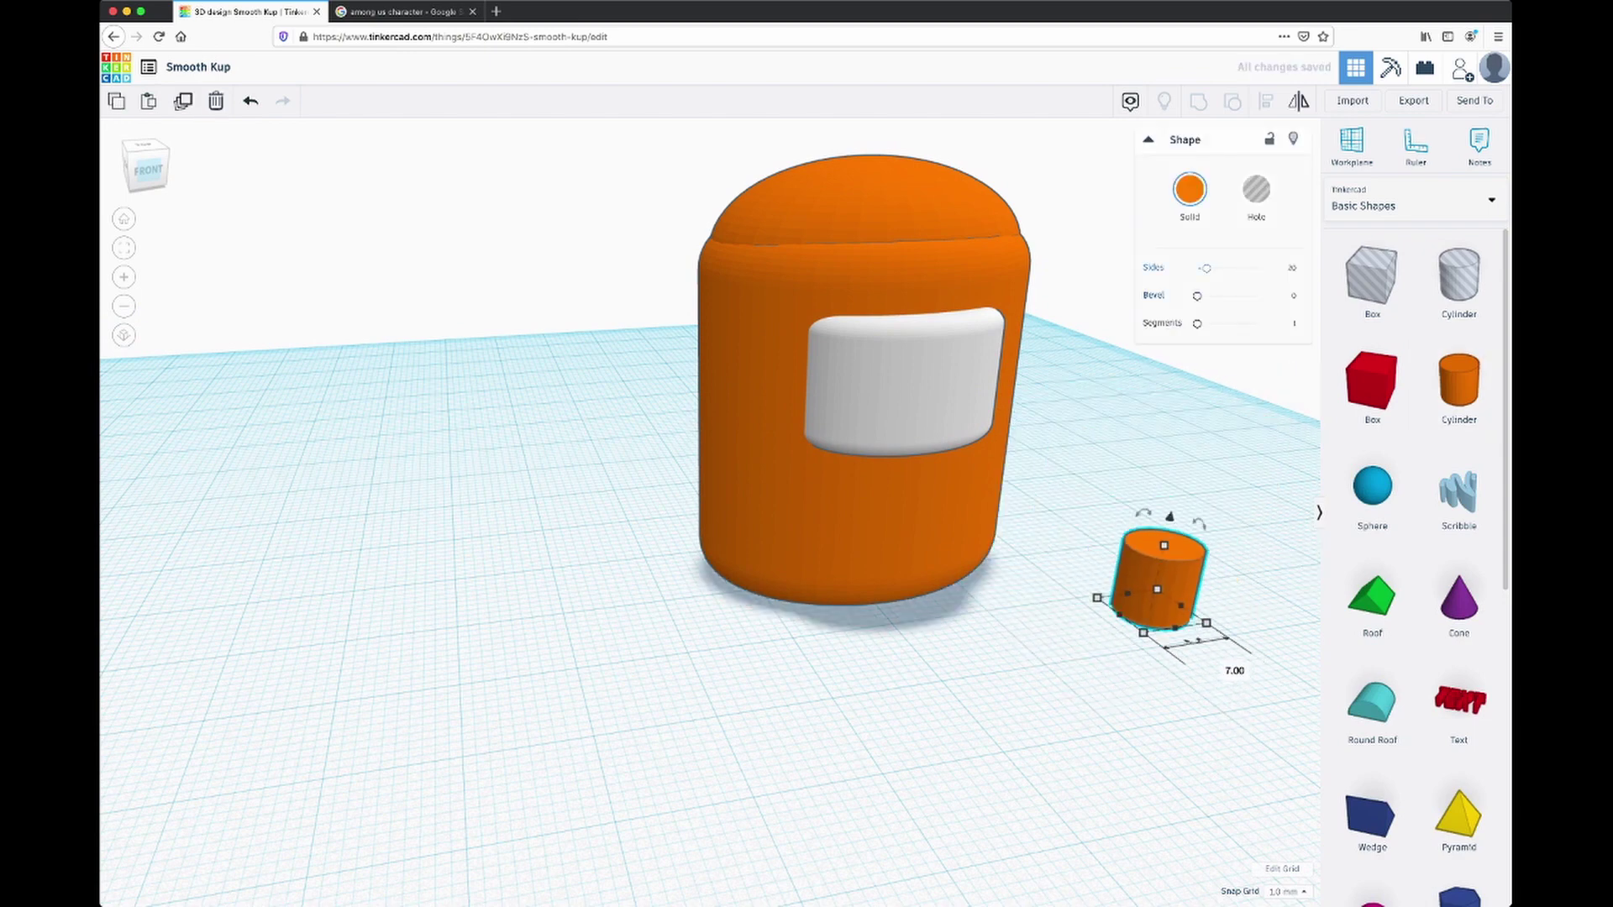
{"action": "left_click_drag", "start_coordinate": [1205, 268], "coordinate": [1258, 296]}
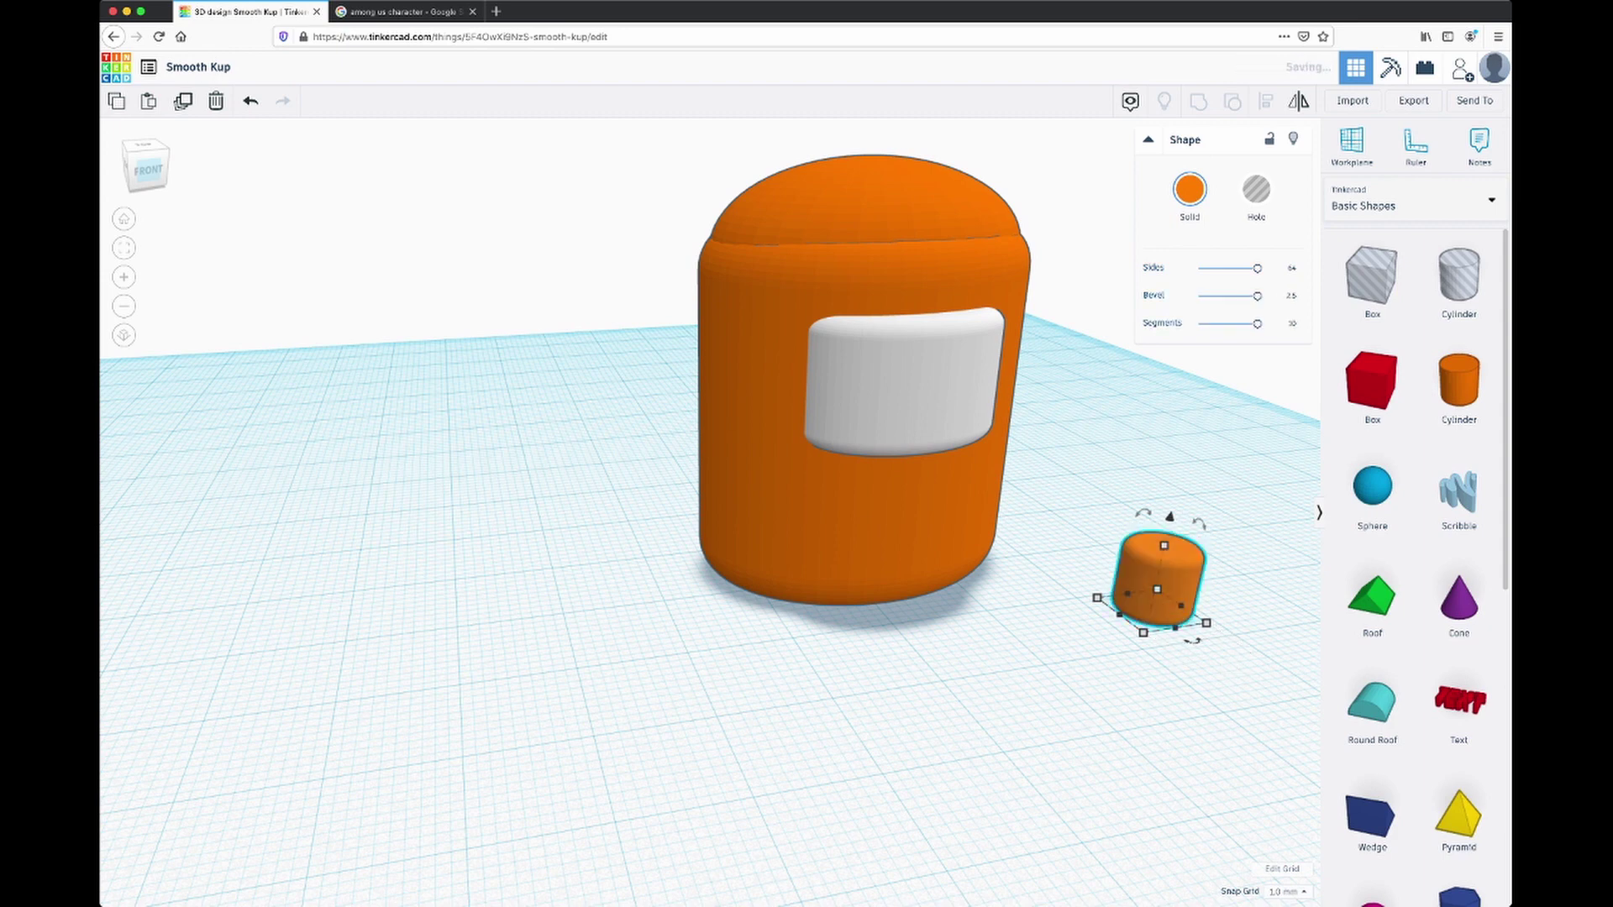
Step: Stretch the leg cylinder taller and move it against the lower front of the body
{"action": "left_click_drag", "start_coordinate": [1158, 588], "coordinate": [1176, 476]}
{"action": "left_click", "coordinate": [857, 521]}
{"action": "right_click_drag", "start_coordinate": [856, 520], "coordinate": [748, 511]}
{"action": "scroll", "coordinate": [747, 511], "scroll_direction": "up", "scroll_amount": 3}
{"action": "scroll", "coordinate": [709, 512], "scroll_direction": "down", "scroll_amount": 6}
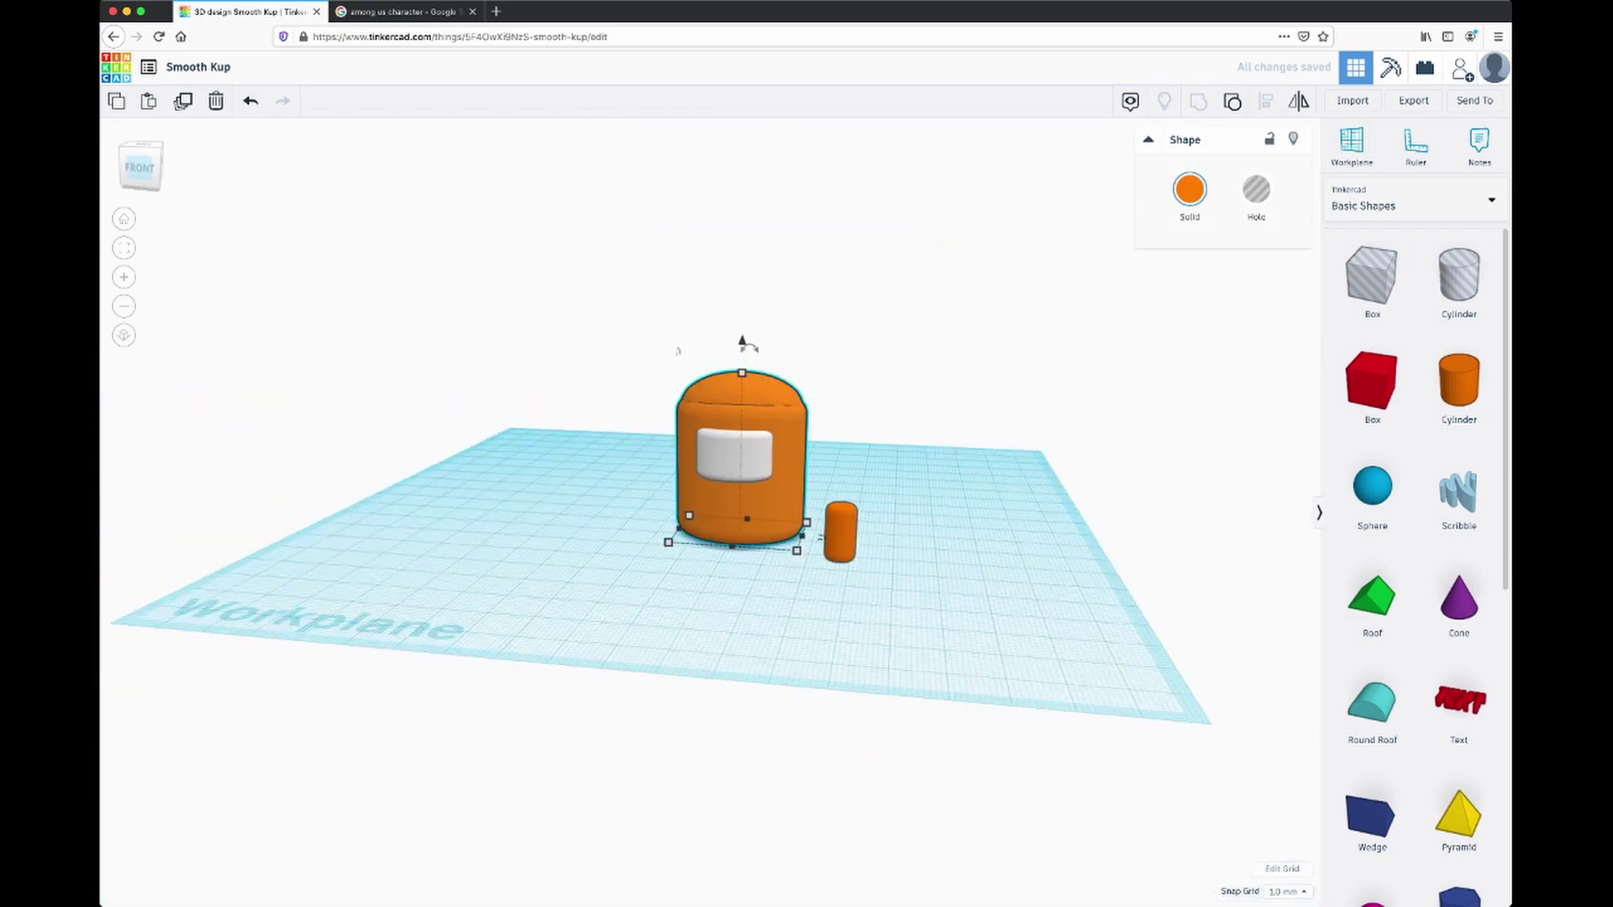
{"action": "left_click_drag", "start_coordinate": [840, 531], "coordinate": [697, 519]}
Step: Try to raise the body above the leg cylinder
{"action": "left_click", "coordinate": [697, 460], "text": "shift"}
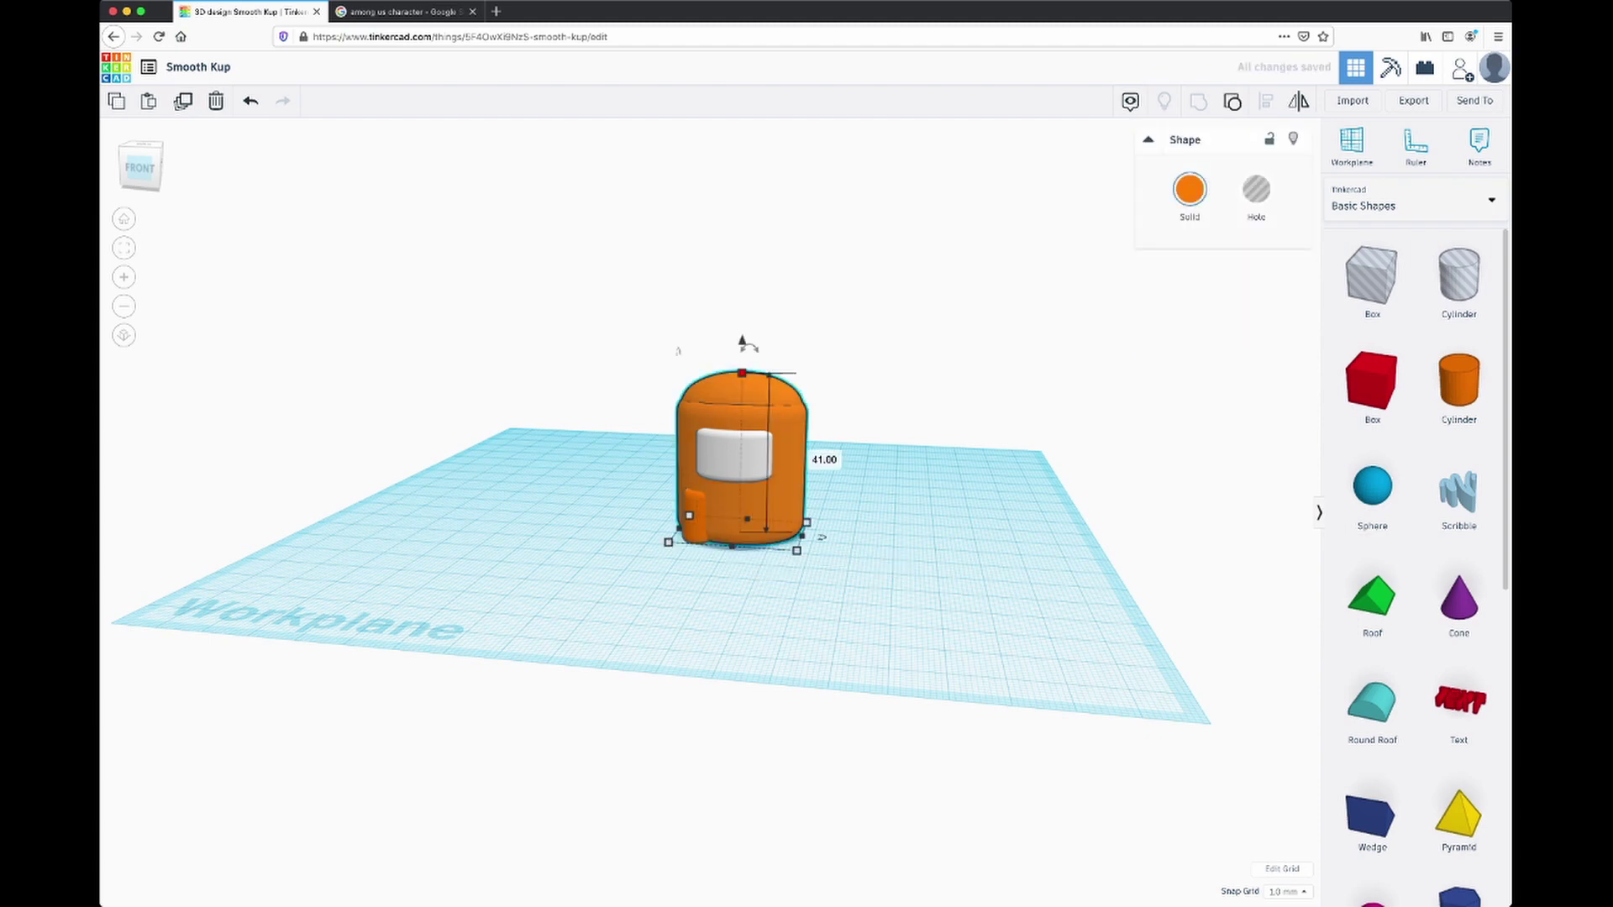
{"action": "left_click_drag", "start_coordinate": [741, 372], "coordinate": [742, 268]}
{"action": "key", "text": "super+z"}
{"action": "left_click", "coordinate": [848, 277]}
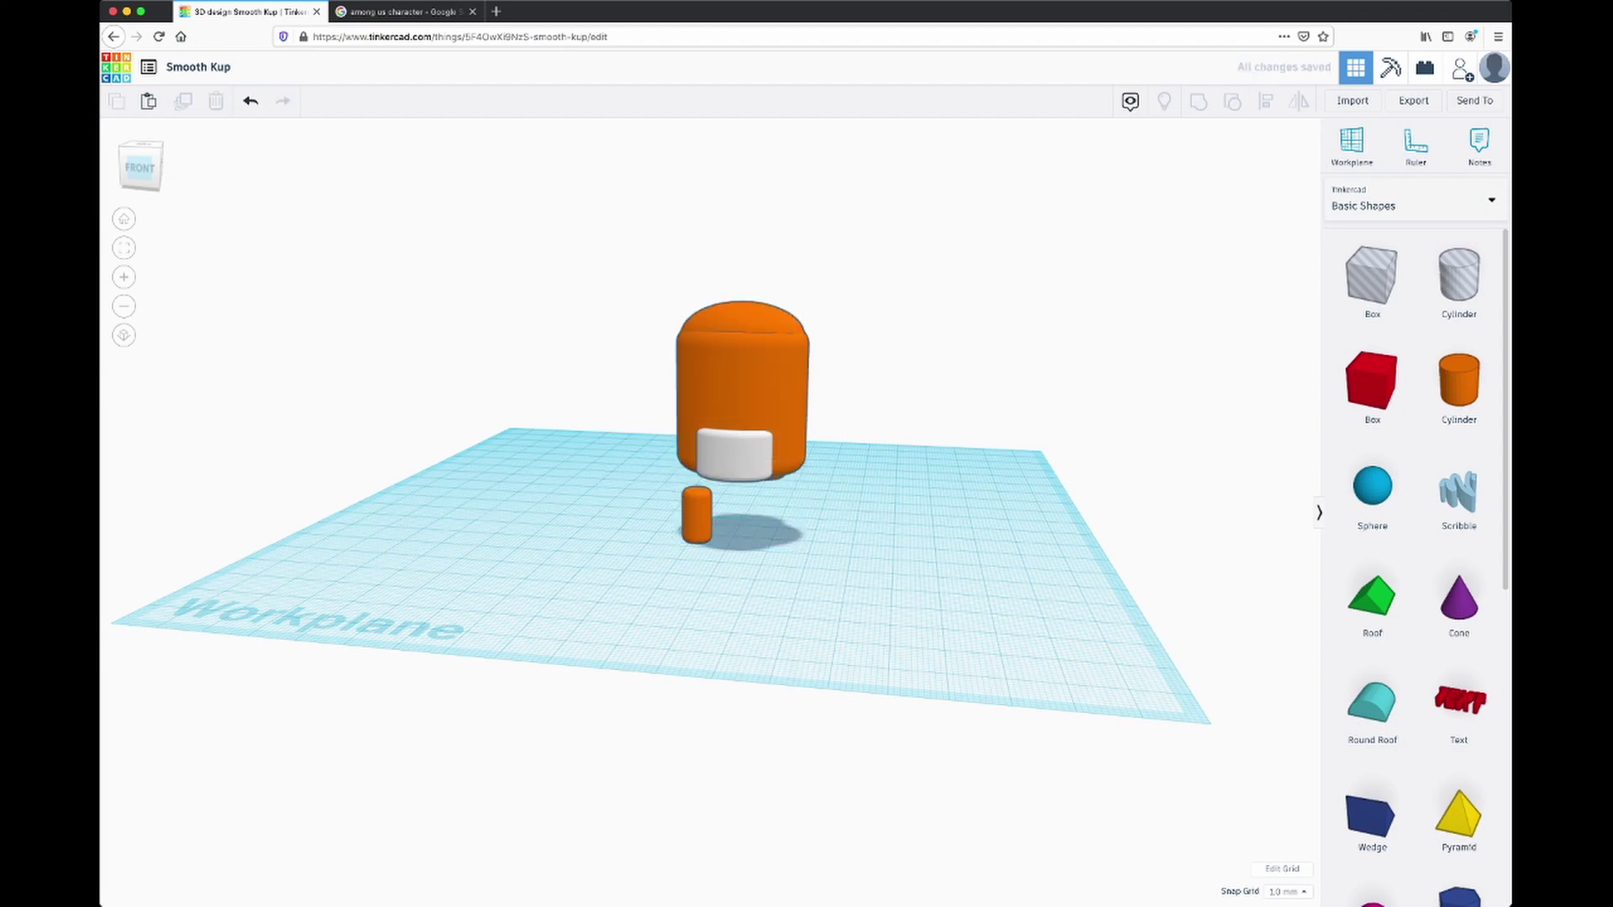
{"action": "key", "text": "super+z"}
{"action": "right_click_drag", "start_coordinate": [848, 277], "coordinate": [756, 357]}
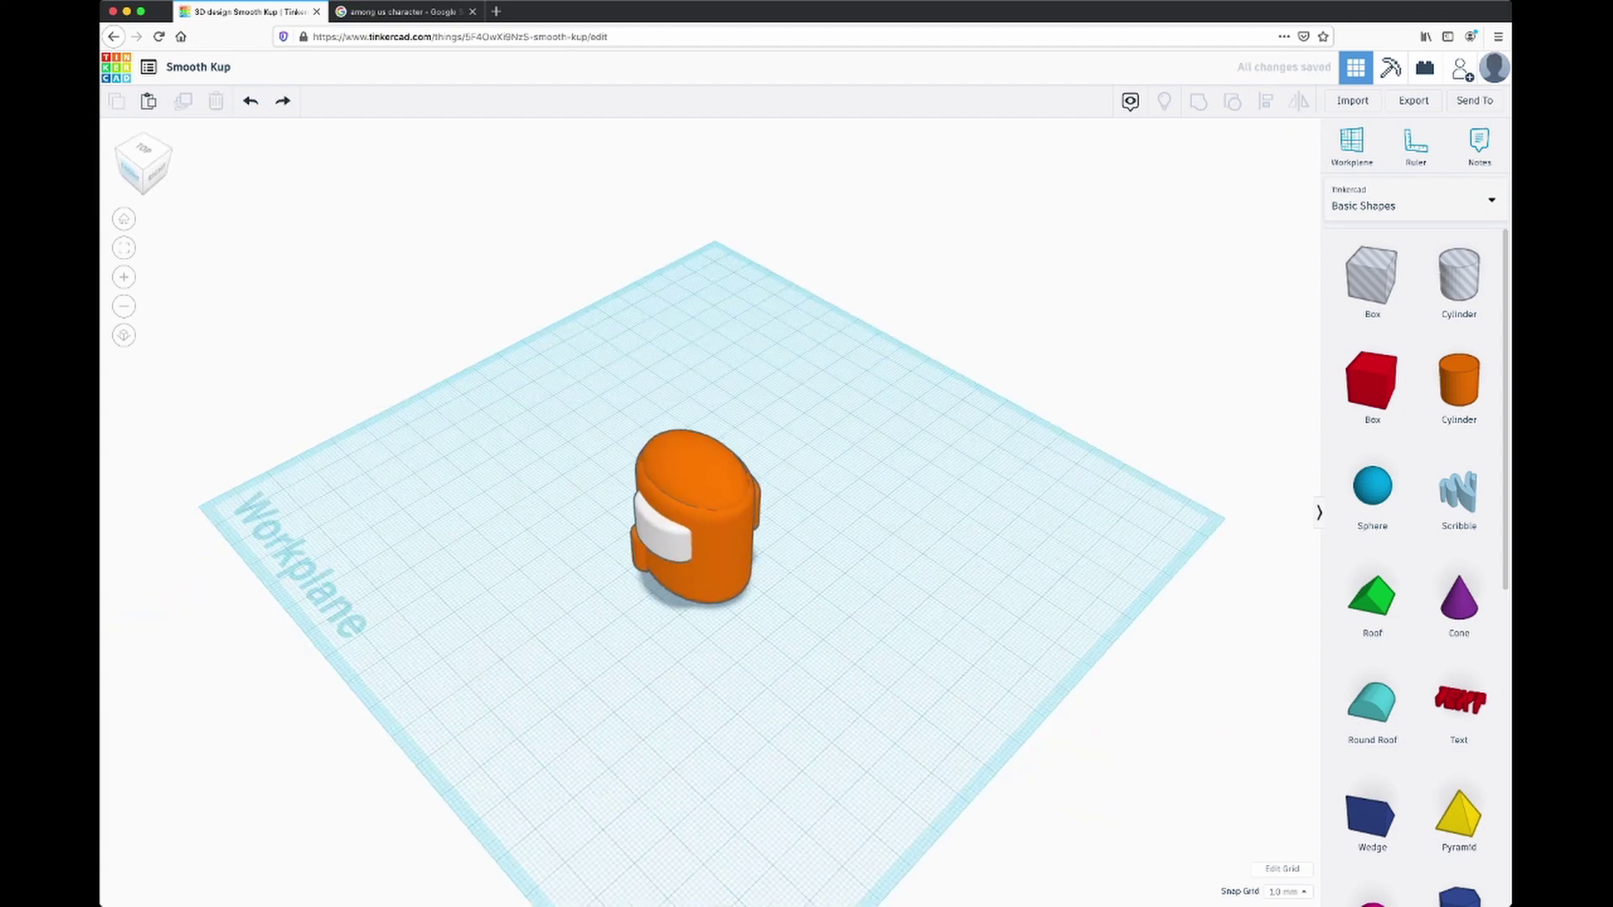
Step: Move the leg cylinder clear of the body, and group the body, visor and backpack with Multicolor enabled
{"action": "left_click_drag", "start_coordinate": [639, 551], "coordinate": [517, 568]}
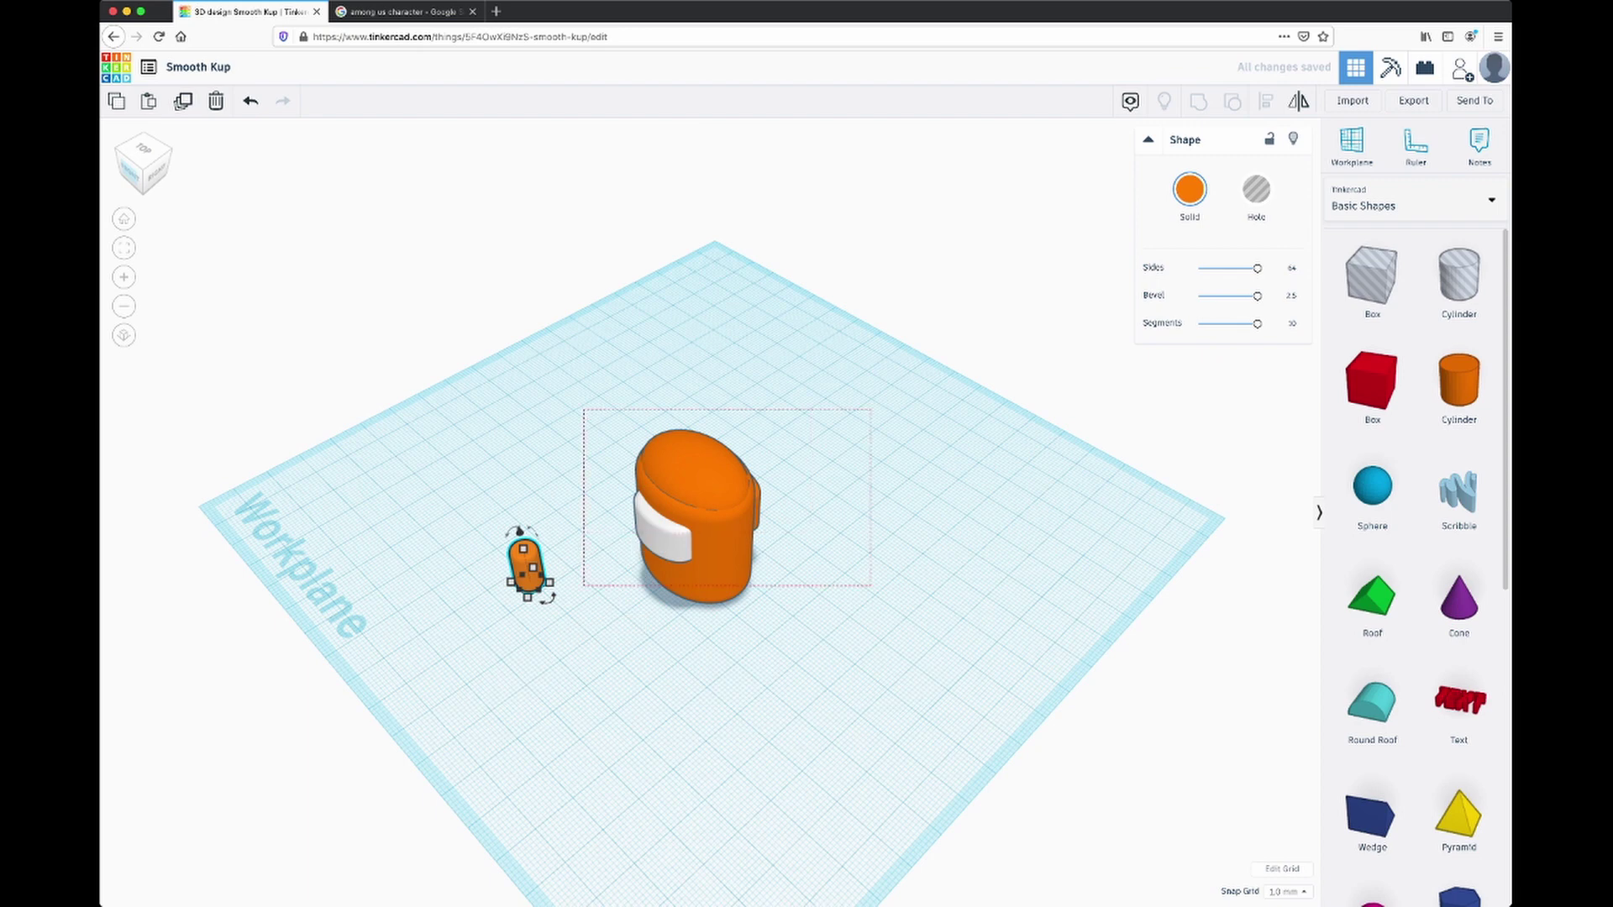
{"action": "left_click_drag", "start_coordinate": [584, 410], "coordinate": [872, 585]}
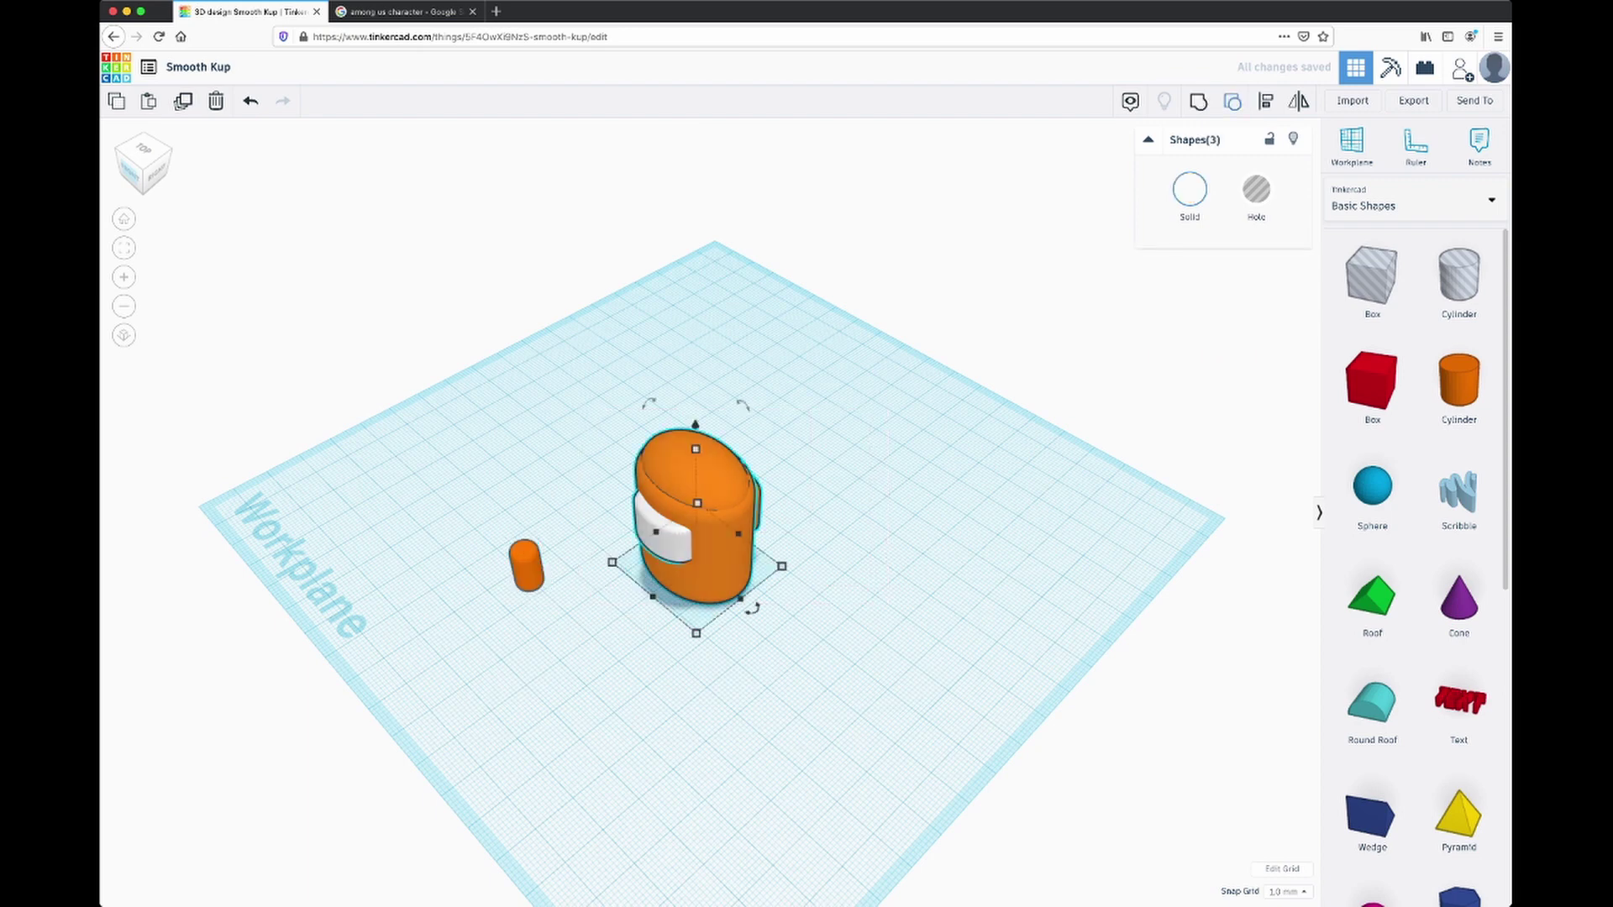
{"action": "key", "text": "super+g"}
{"action": "left_click", "coordinate": [1189, 189]}
{"action": "left_click", "coordinate": [1195, 381]}
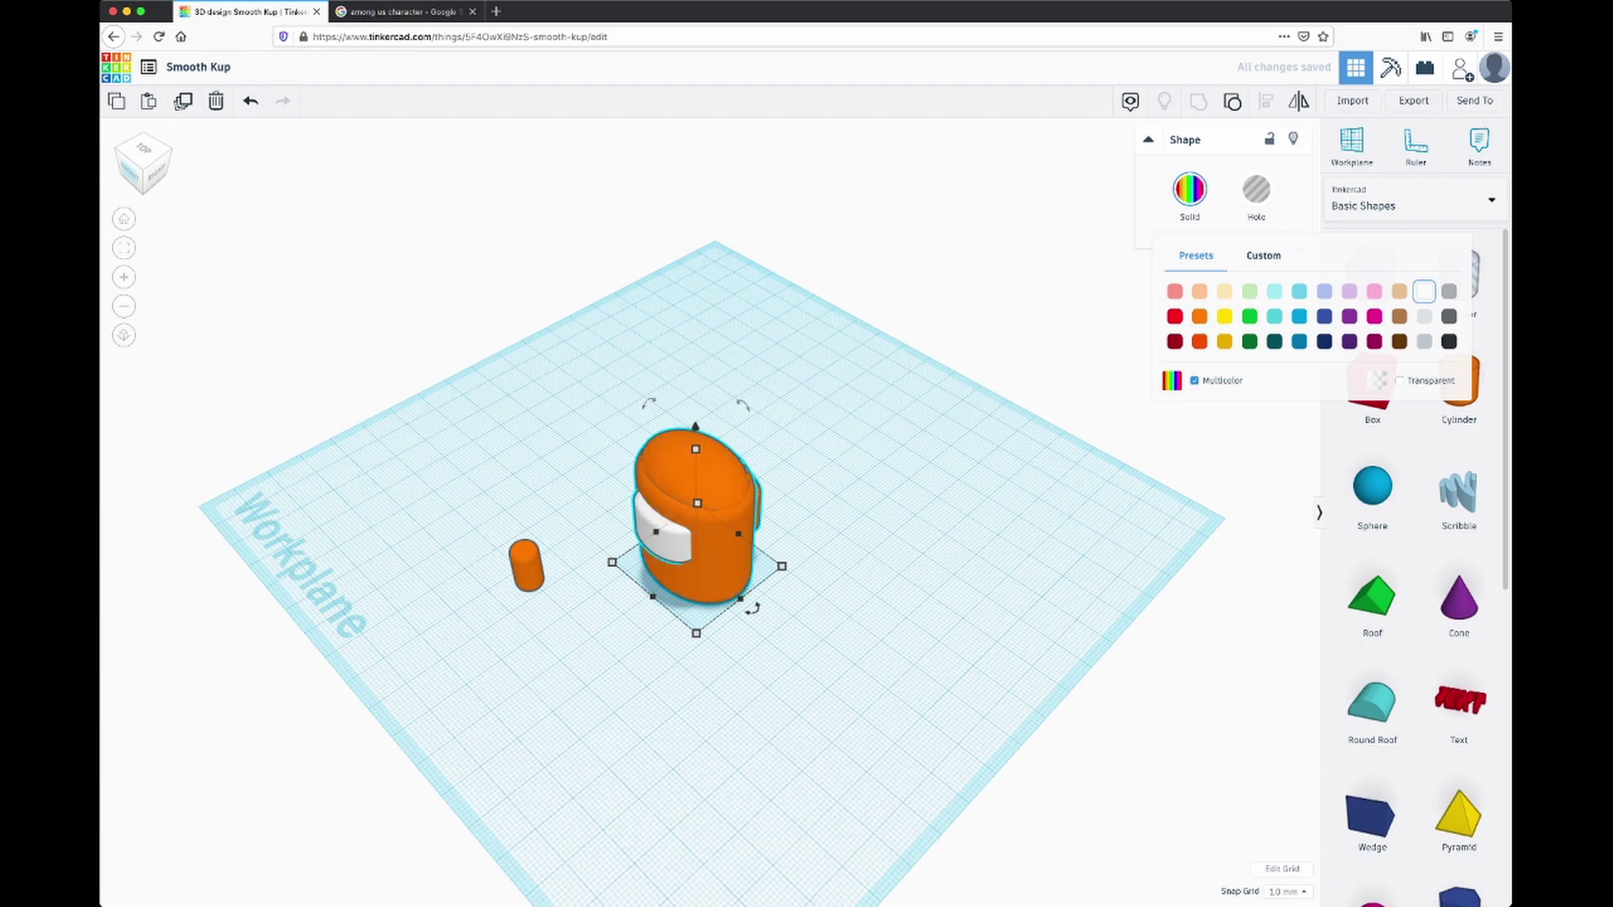
Step: Move the grouped body over the leg cylinder and raise it so the leg extends below it
{"action": "right_click_drag", "start_coordinate": [874, 656], "coordinate": [1059, 533]}
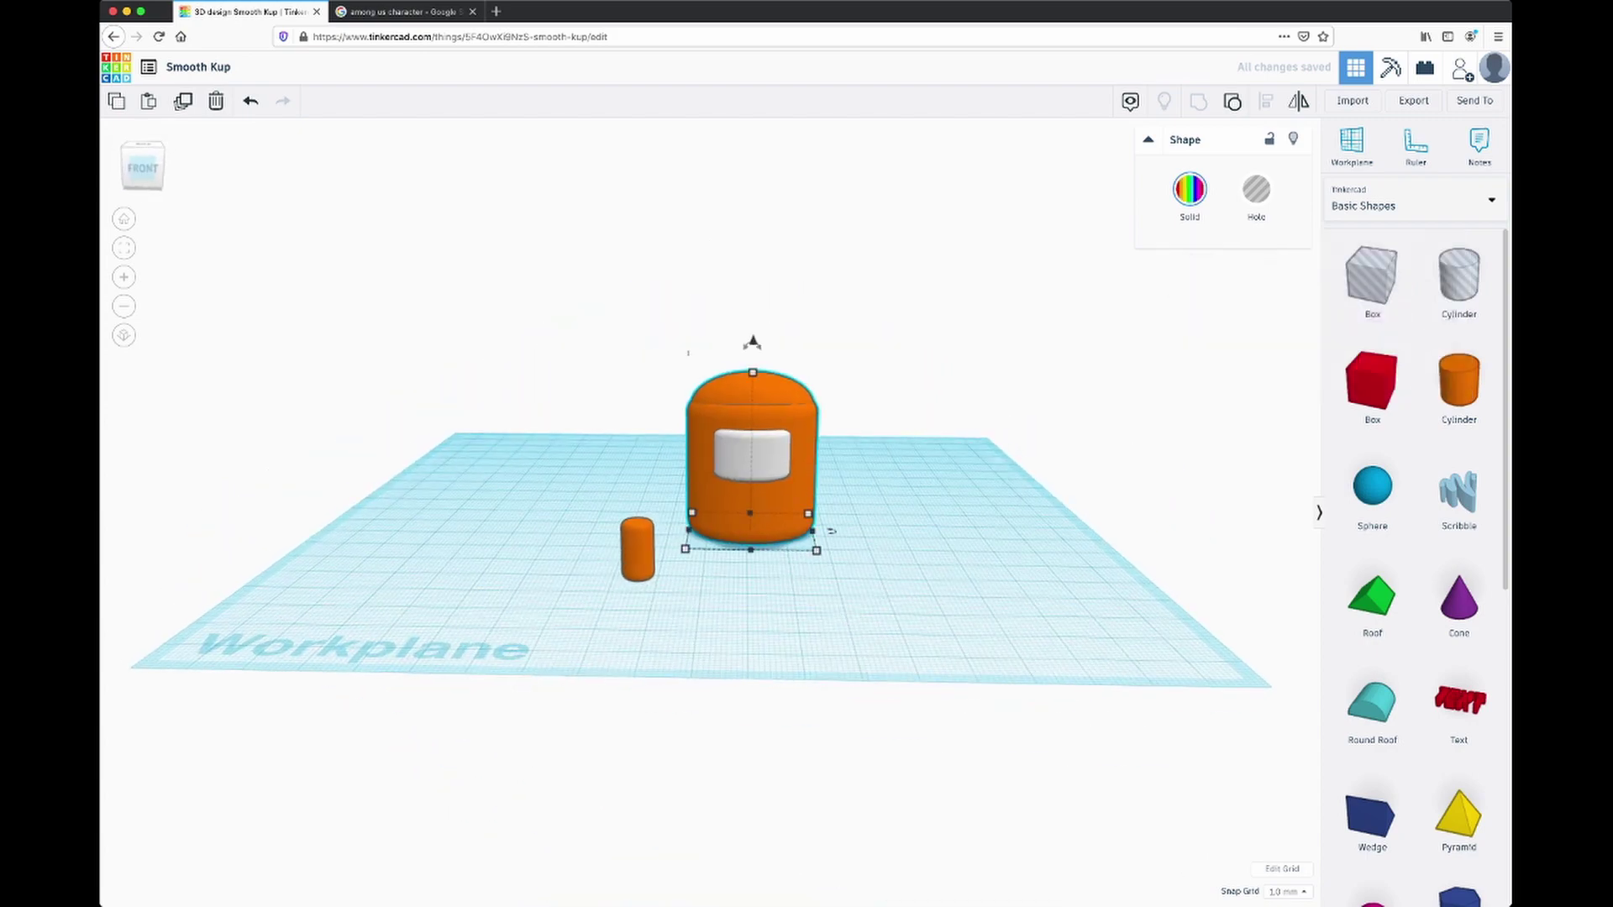
{"action": "left_click_drag", "start_coordinate": [751, 471], "coordinate": [689, 507]}
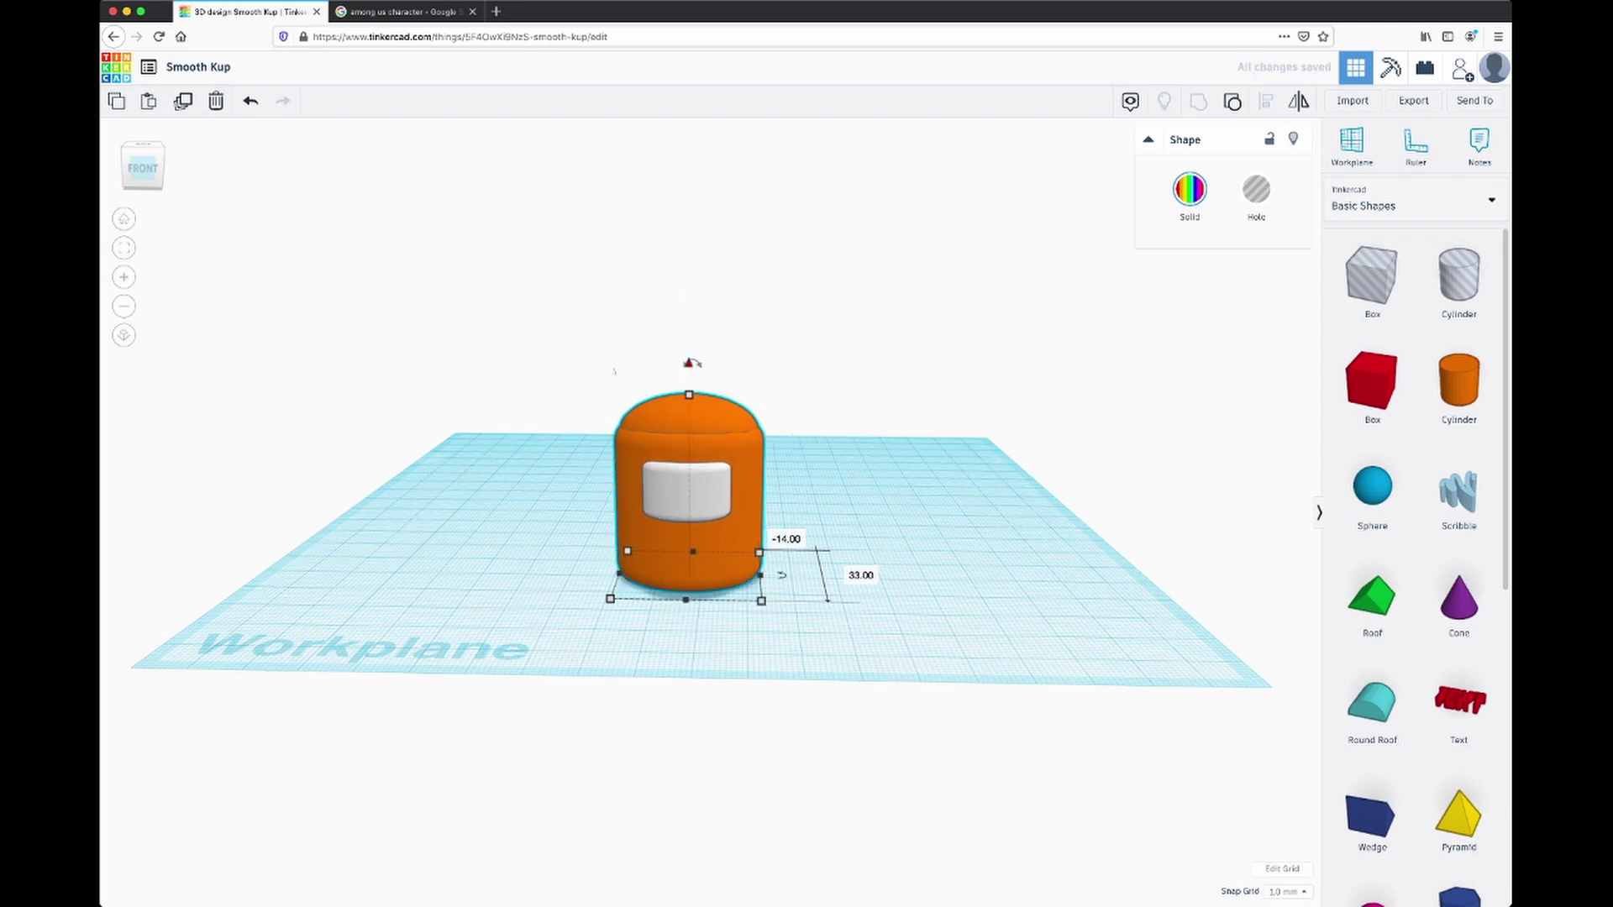
{"action": "left_click_drag", "start_coordinate": [691, 363], "coordinate": [687, 308]}
Step: Widen the leg cylinder and move it 4 mm toward the backpack side under the body
{"action": "left_click", "coordinate": [638, 569]}
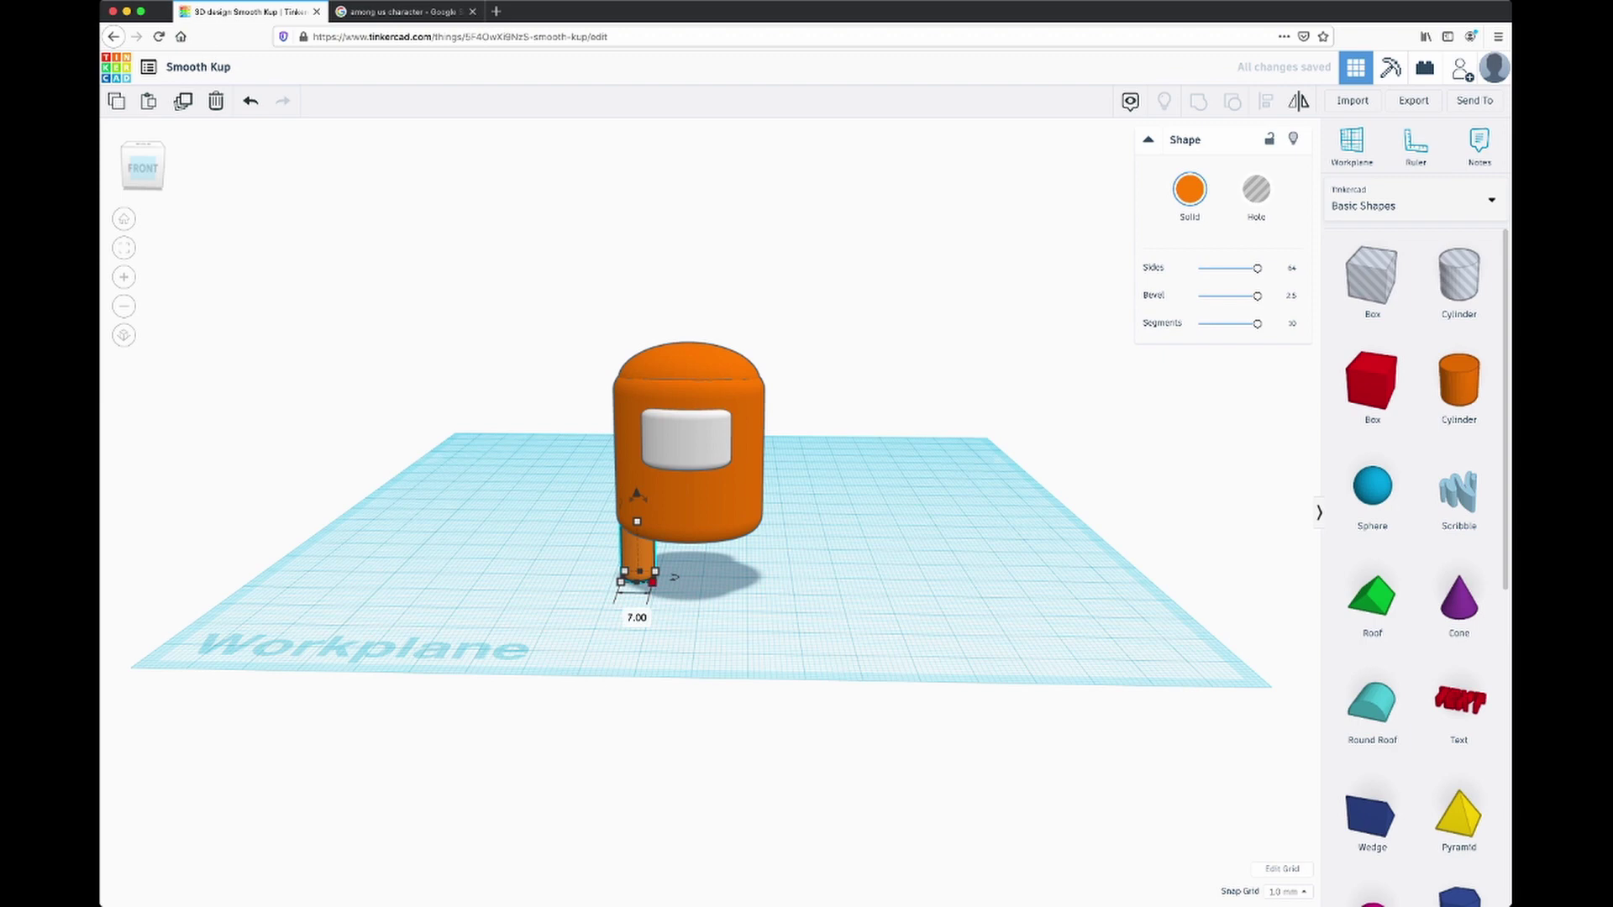
{"action": "left_click_drag", "start_coordinate": [654, 581], "coordinate": [669, 589]}
{"action": "right_click_drag", "start_coordinate": [672, 590], "coordinate": [889, 628]}
{"action": "left_click_drag", "start_coordinate": [903, 546], "coordinate": [892, 545]}
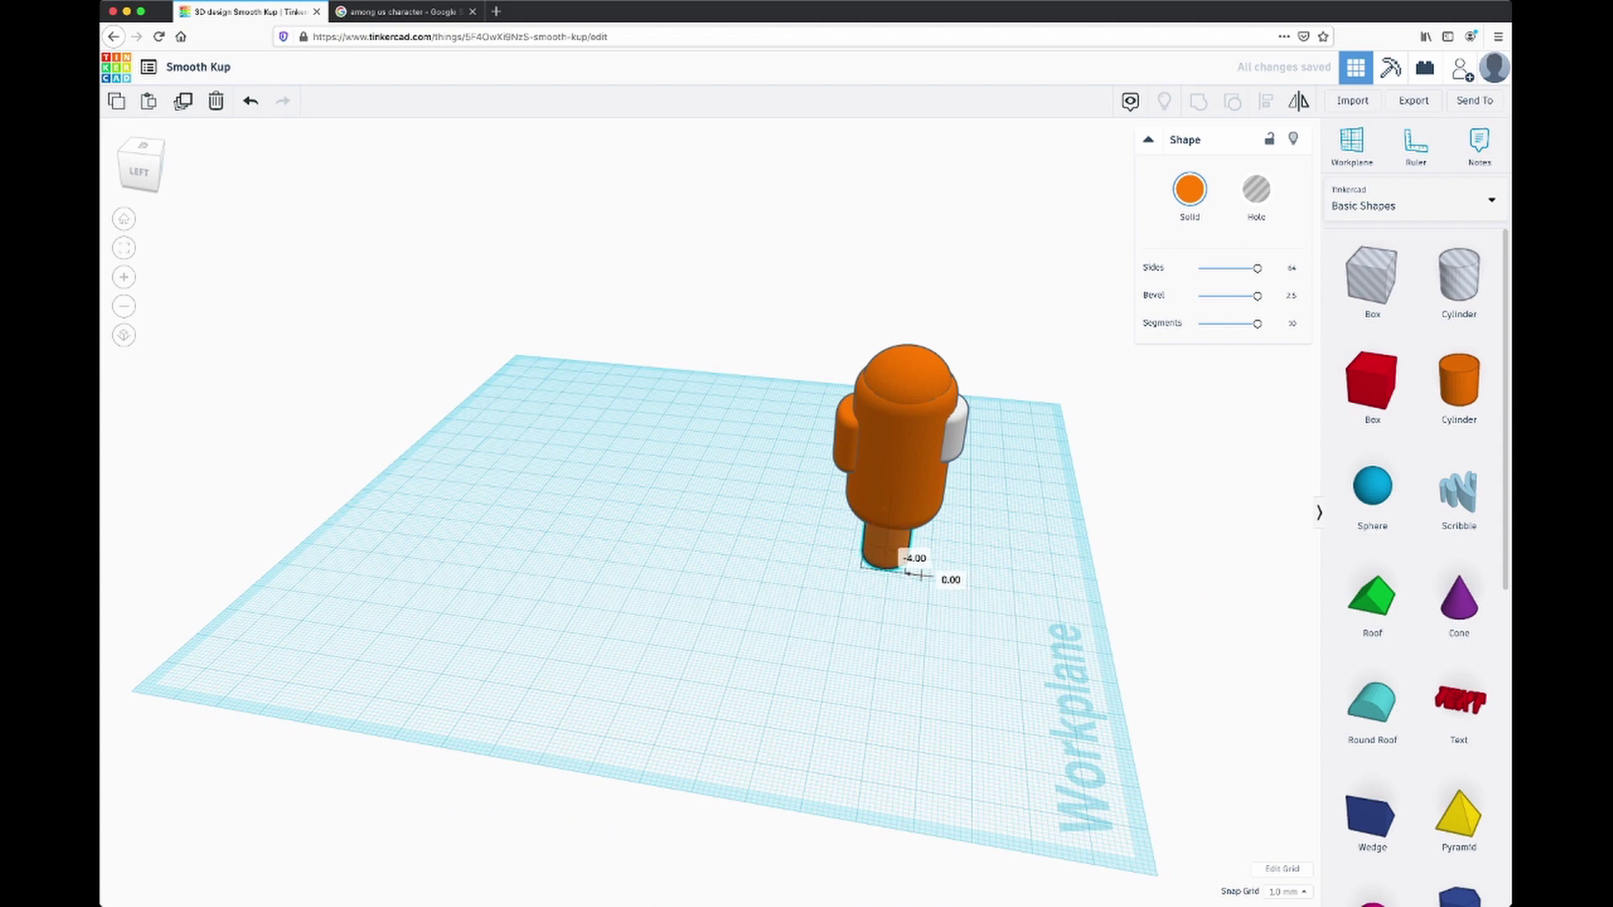
Step: Duplicate the leg and place the copy under the other side of the body
{"action": "right_click_drag", "start_coordinate": [916, 573], "coordinate": [1046, 576]}
{"action": "key", "text": "super+c"}
{"action": "key", "text": "super+v"}
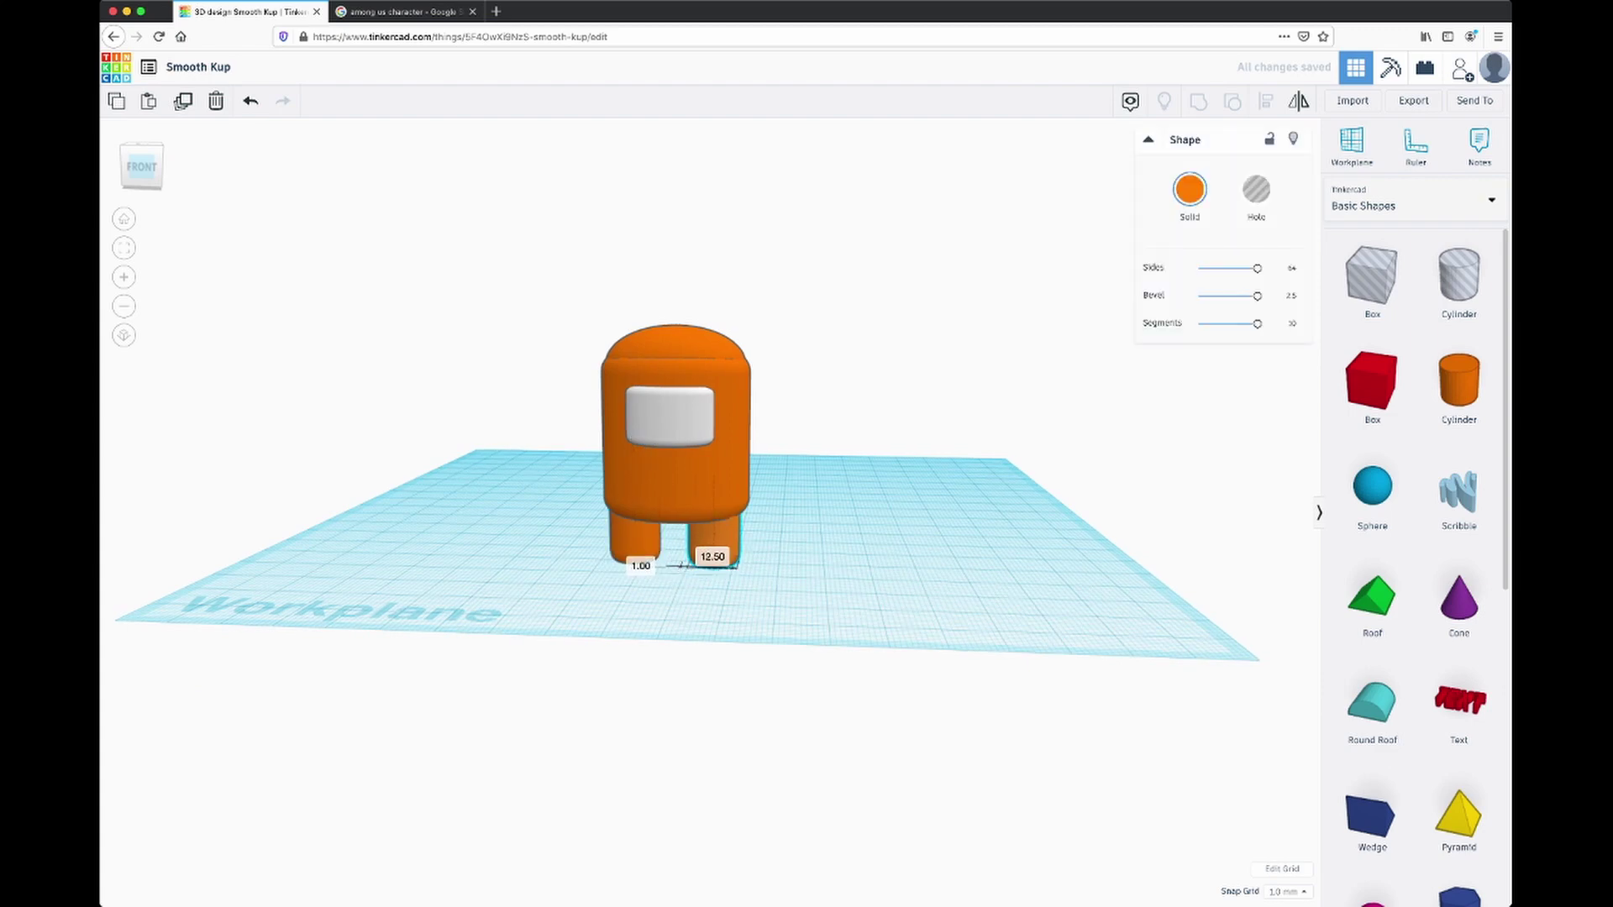
{"action": "left_click", "coordinate": [941, 580]}
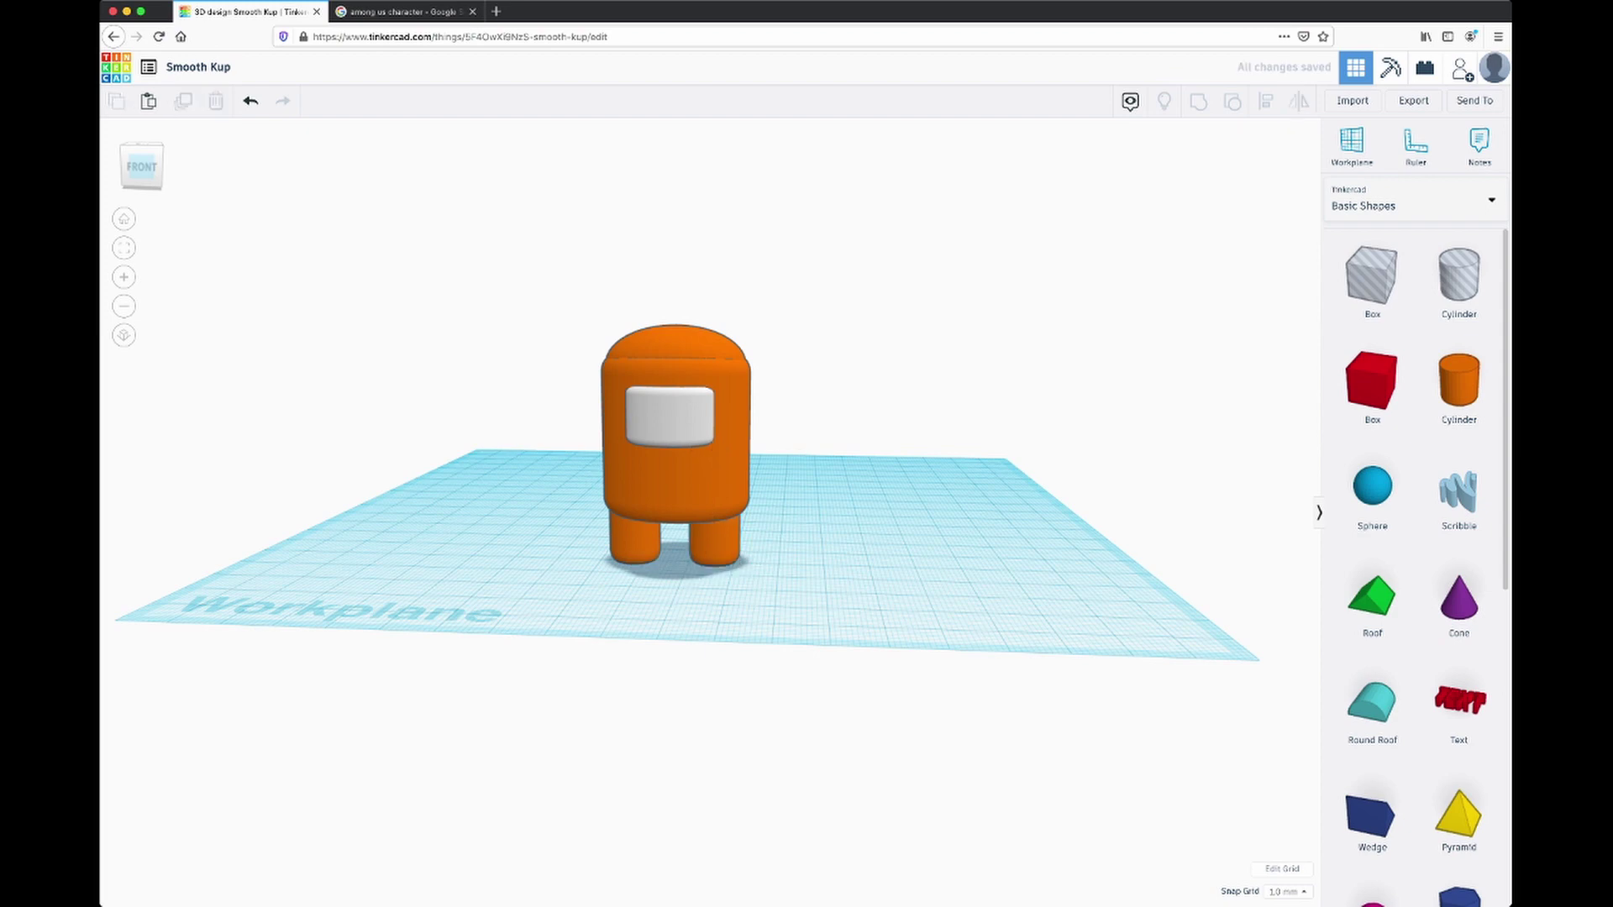
Step: Center-align the body and both legs from front to back
{"action": "right_click_drag", "start_coordinate": [940, 579], "coordinate": [1172, 685]}
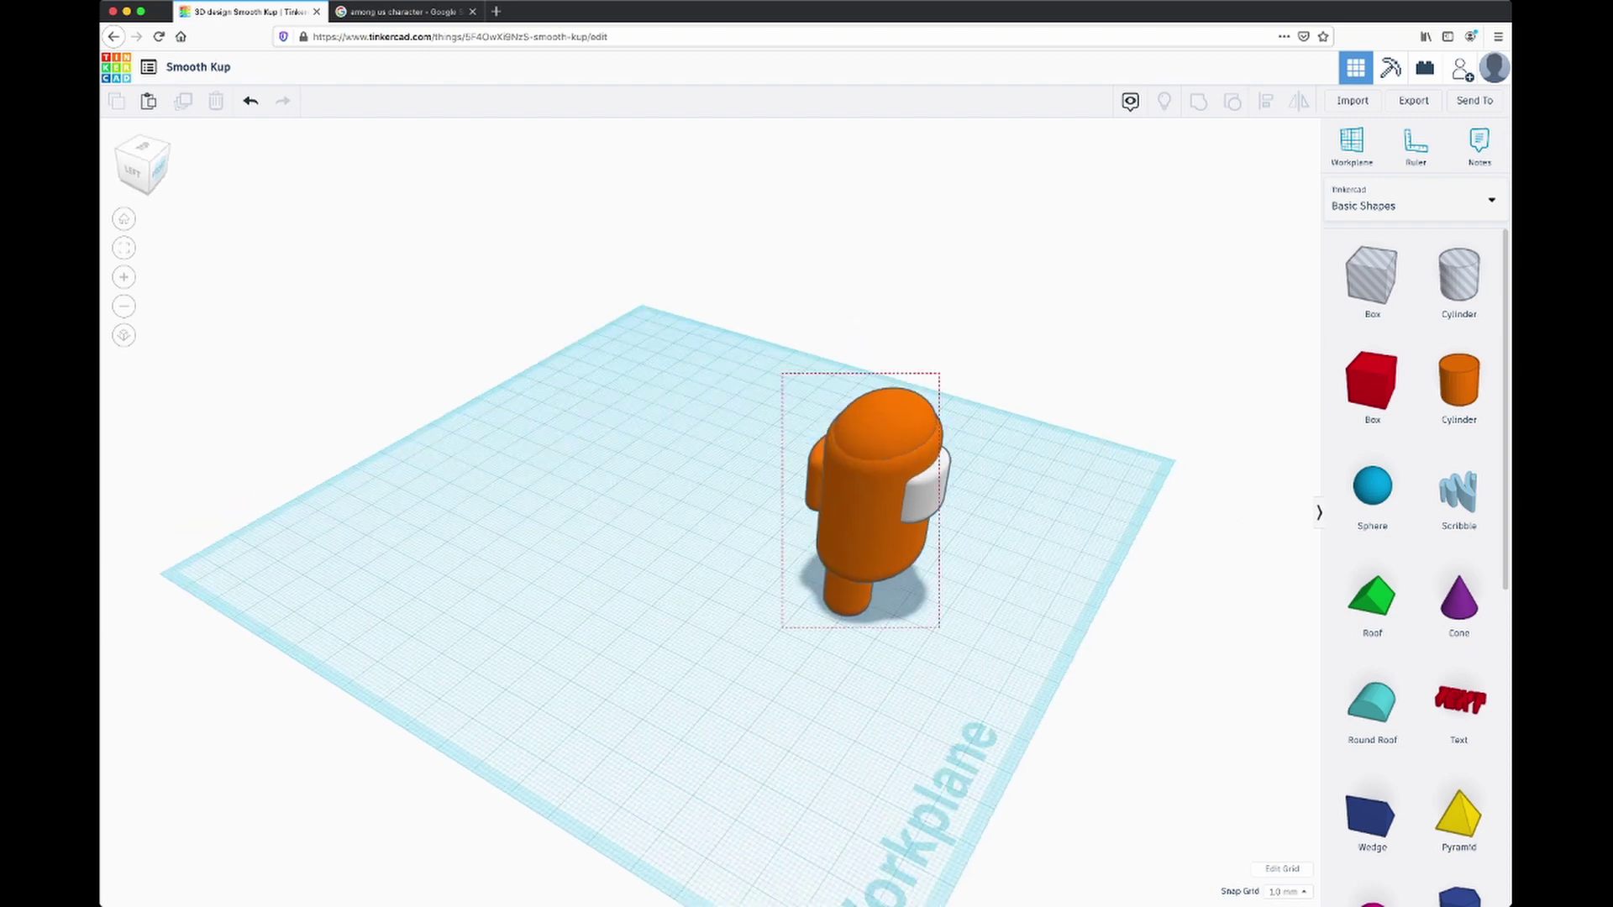
{"action": "left_click_drag", "start_coordinate": [980, 674], "coordinate": [980, 674]}
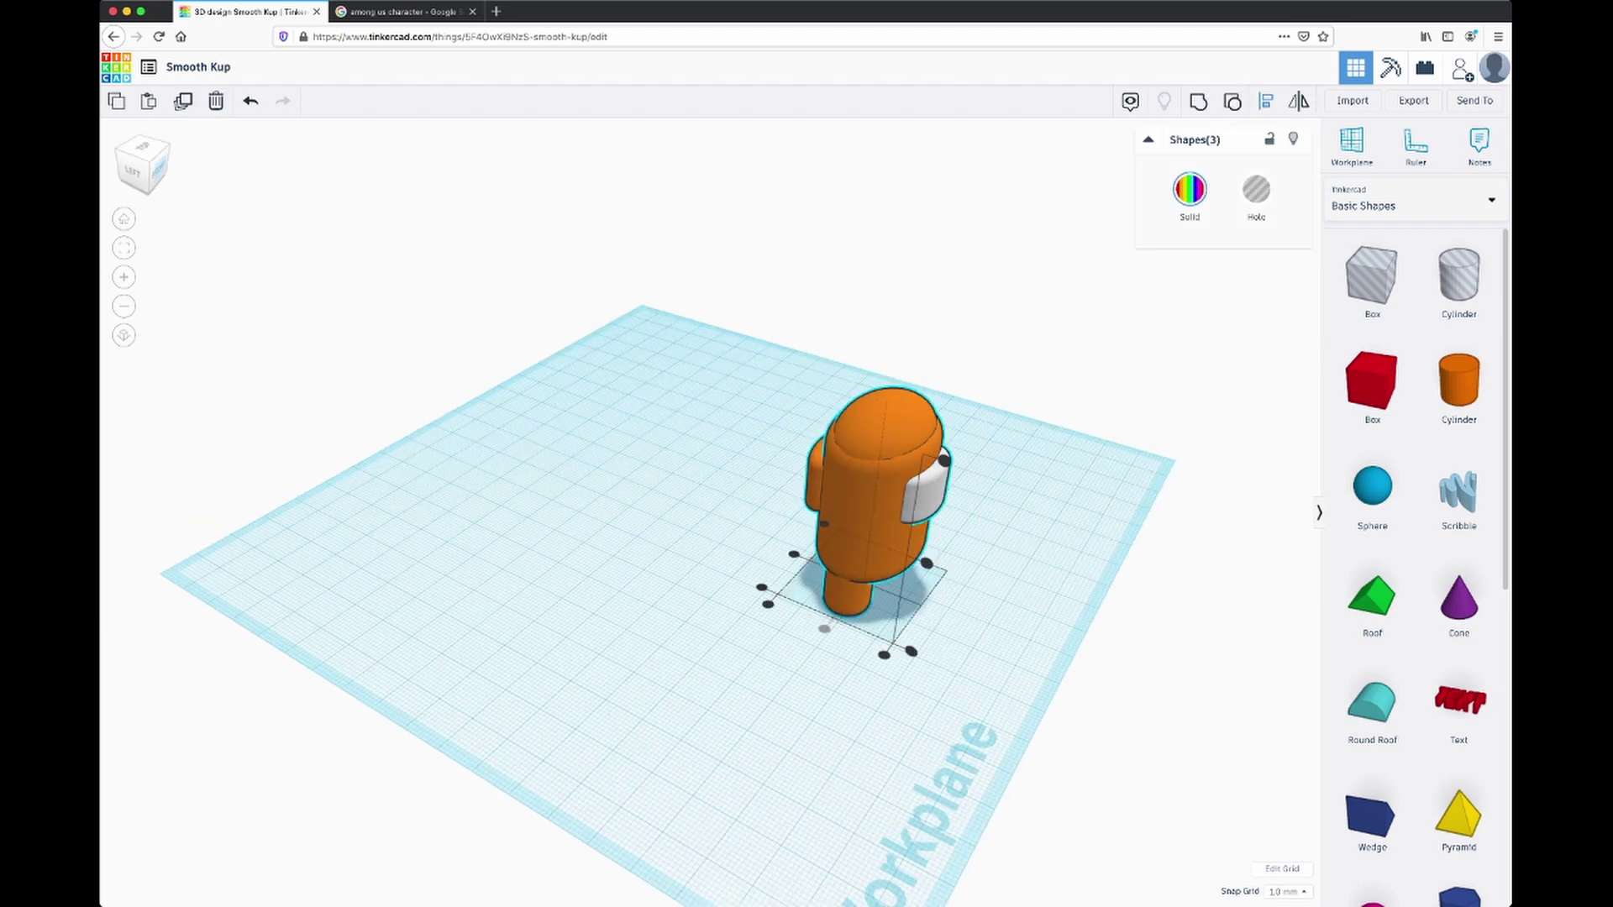
{"action": "right_click_drag", "start_coordinate": [891, 672], "coordinate": [676, 604]}
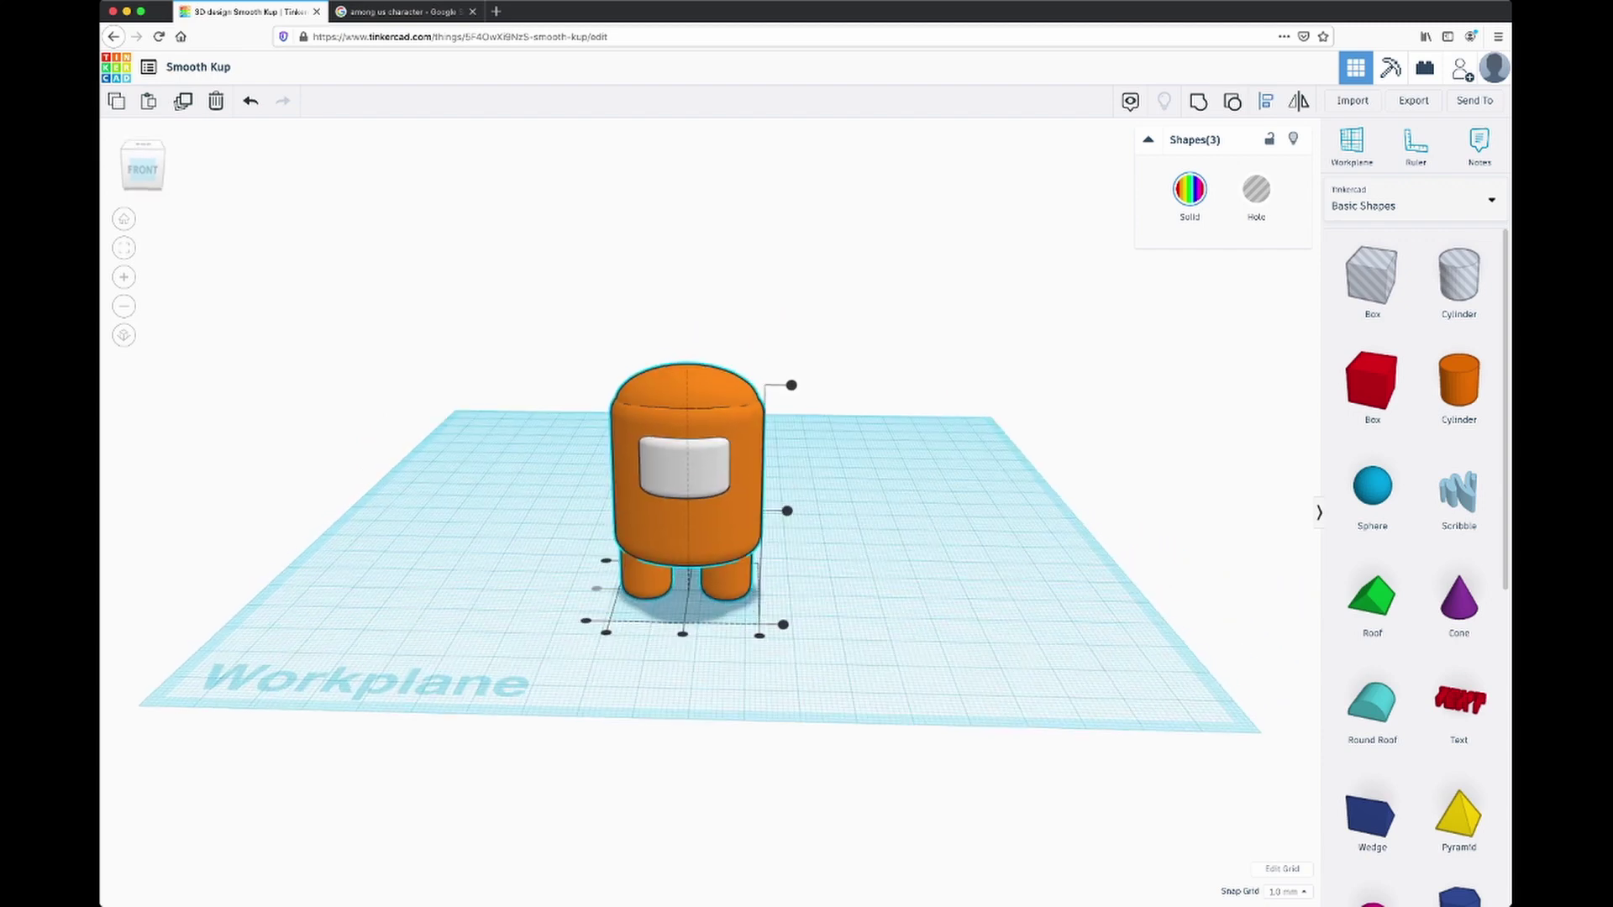
{"action": "key", "text": "Escape"}
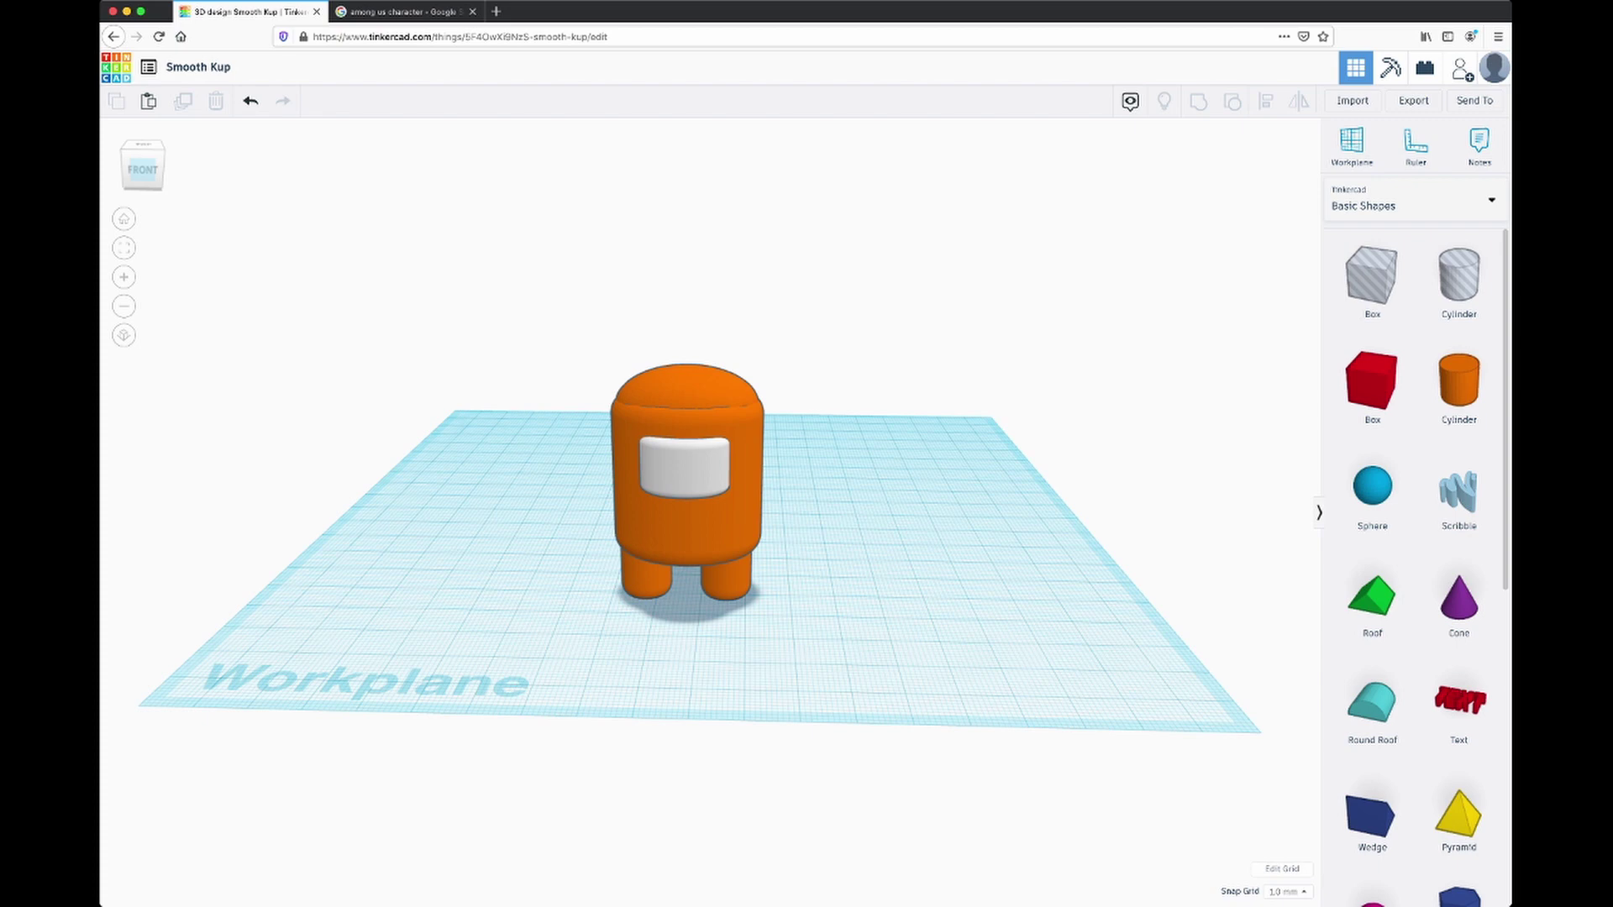
Step: Nudge the copied leg 1 mm outward and group the body with both legs
{"action": "left_click", "coordinate": [730, 584]}
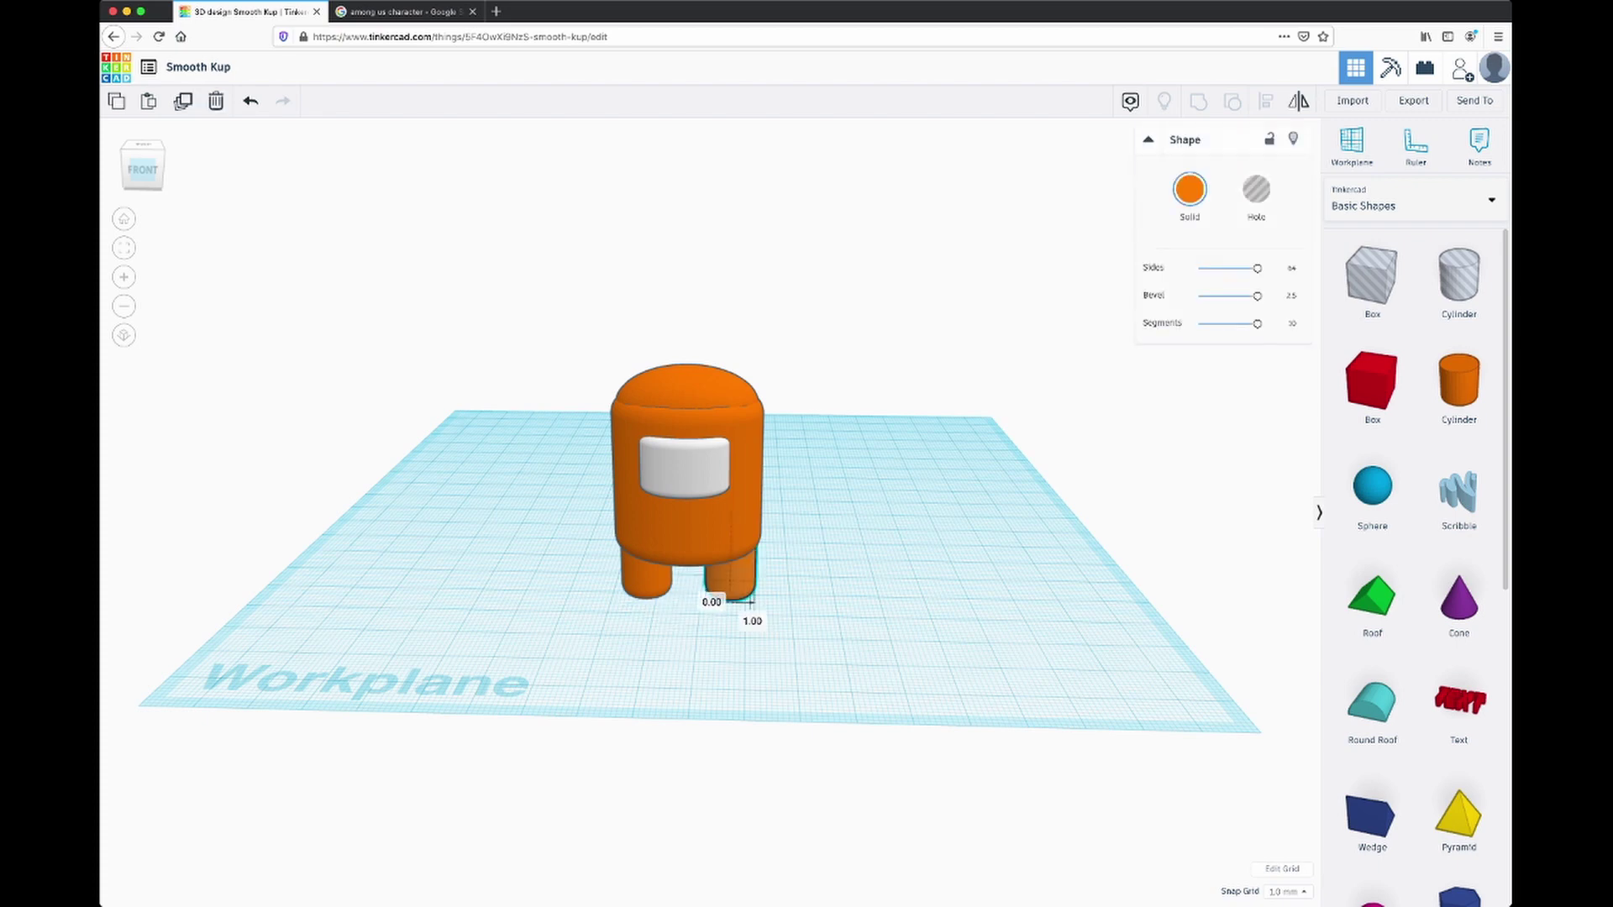
{"action": "left_click_drag", "start_coordinate": [761, 497], "coordinate": [873, 672]}
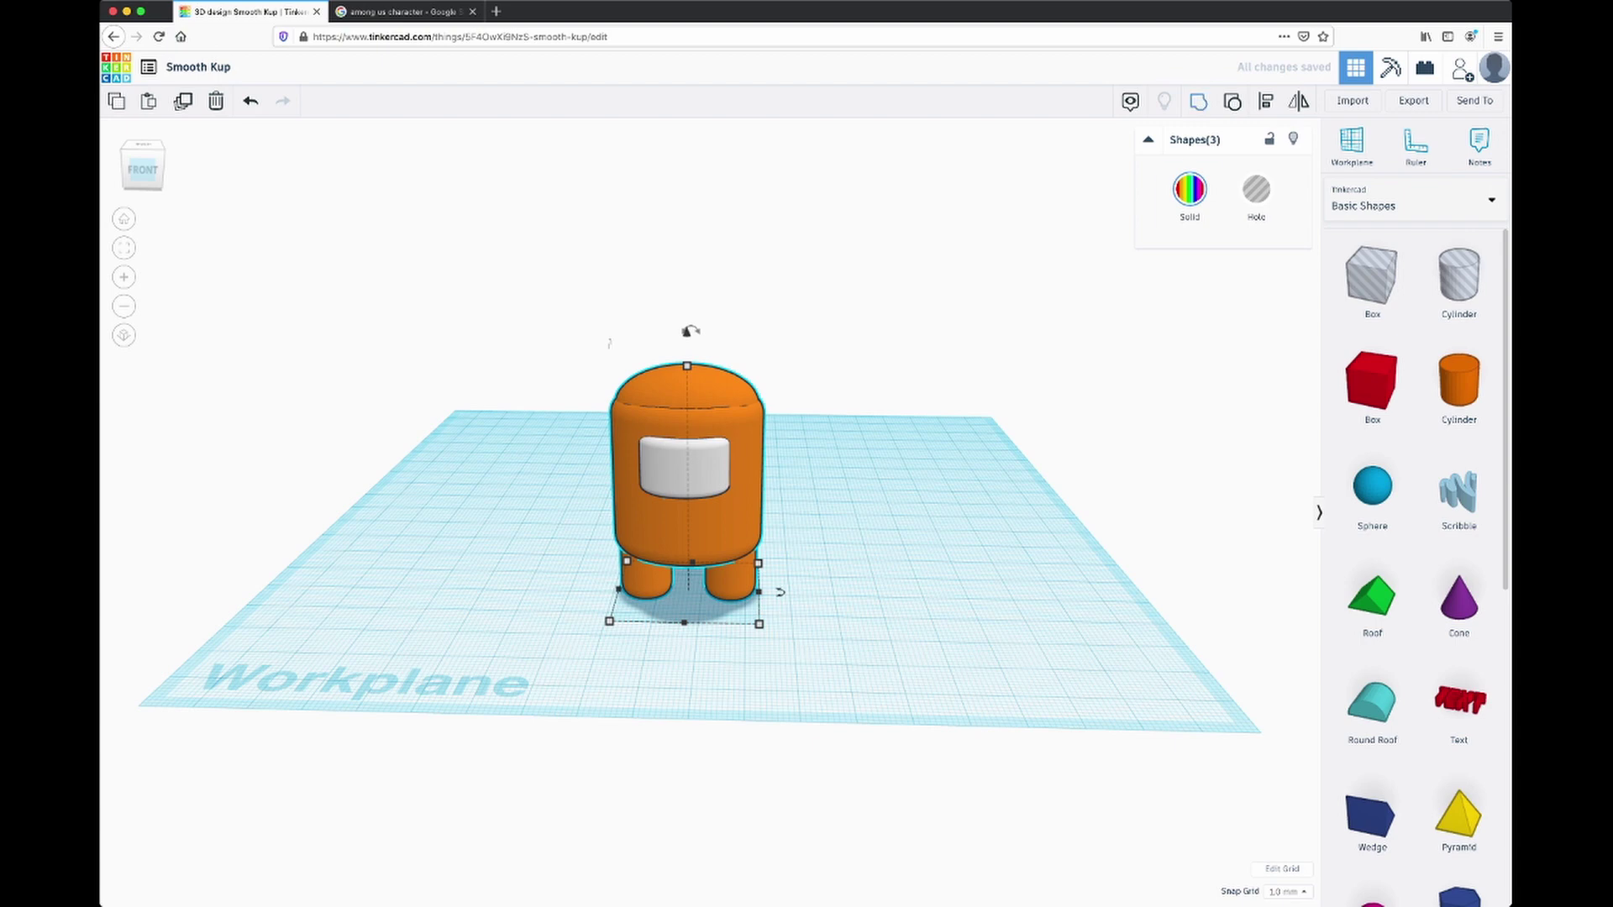
{"action": "key", "text": "super+g"}
{"action": "left_click", "coordinate": [894, 673]}
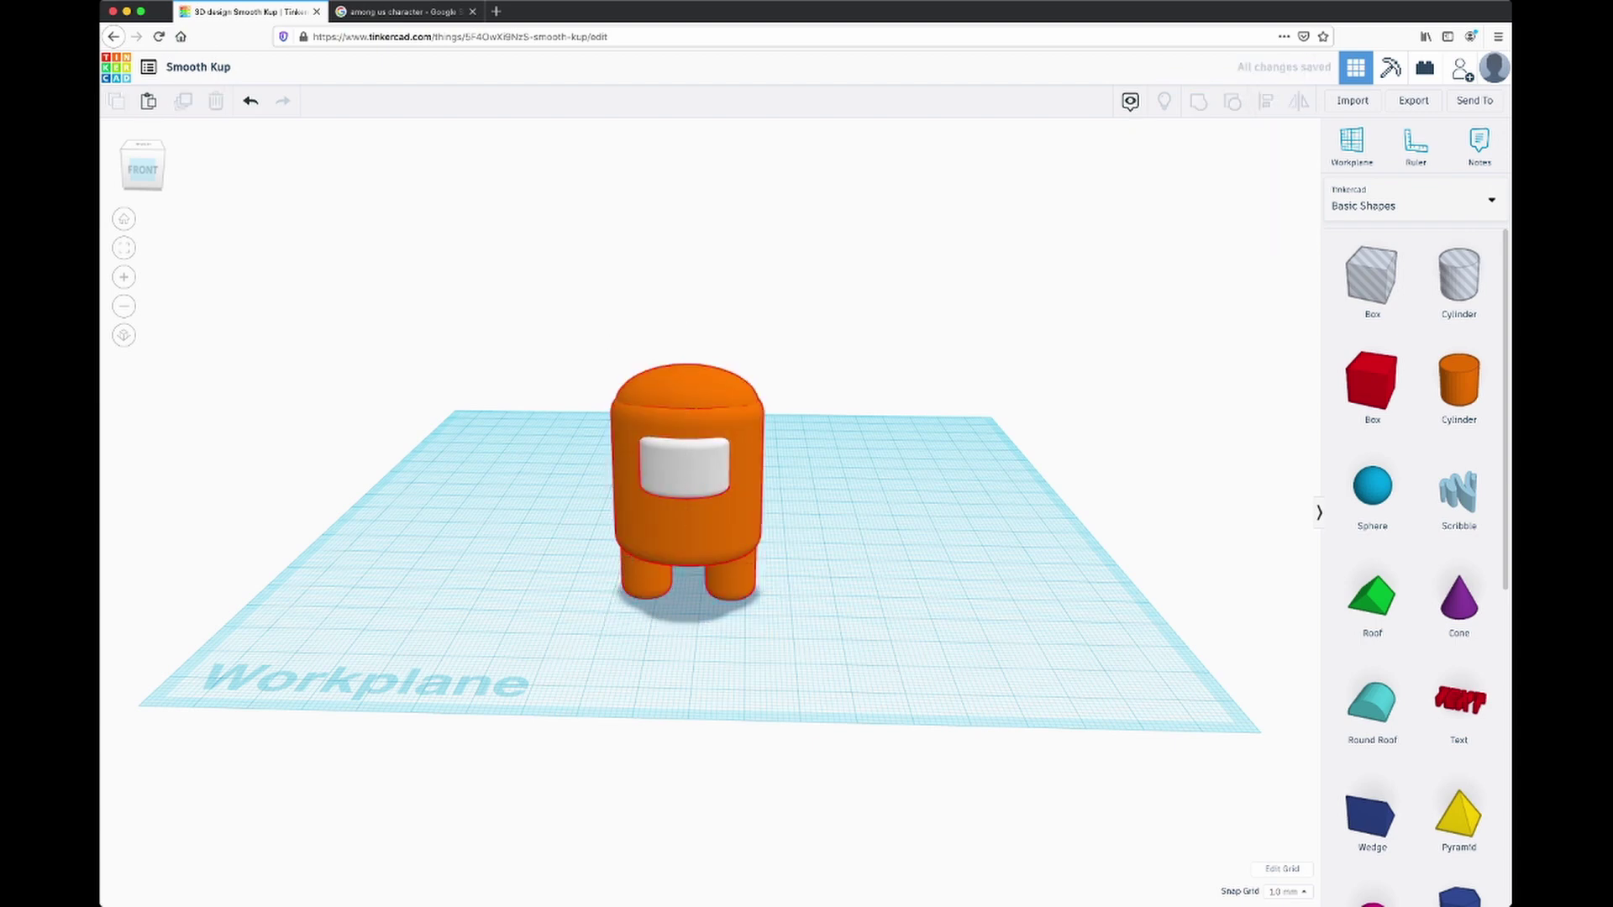
Step: Export everything in the design as an STL file
{"action": "mouse_move", "coordinate": [143, 170]}
{"action": "left_mouse_down"}
{"action": "mouse_move", "coordinate": [197, 191]}
{"action": "mouse_move", "coordinate": [311, 141]}
{"action": "mouse_move", "coordinate": [278, 202]}
{"action": "mouse_move", "coordinate": [220, 244]}
{"action": "mouse_move", "coordinate": [155, 168]}
{"action": "mouse_move", "coordinate": [101, 169]}
{"action": "mouse_move", "coordinate": [159, 178]}
{"action": "mouse_move", "coordinate": [161, 165]}
{"action": "mouse_move", "coordinate": [227, 208]}
{"action": "mouse_move", "coordinate": [264, 202]}
{"action": "mouse_move", "coordinate": [270, 179]}
{"action": "mouse_move", "coordinate": [184, 160]}
{"action": "mouse_move", "coordinate": [146, 170]}
{"action": "mouse_move", "coordinate": [147, 153]}
{"action": "mouse_move", "coordinate": [123, 169]}
{"action": "left_mouse_up"}
{"action": "left_click", "coordinate": [1414, 100]}
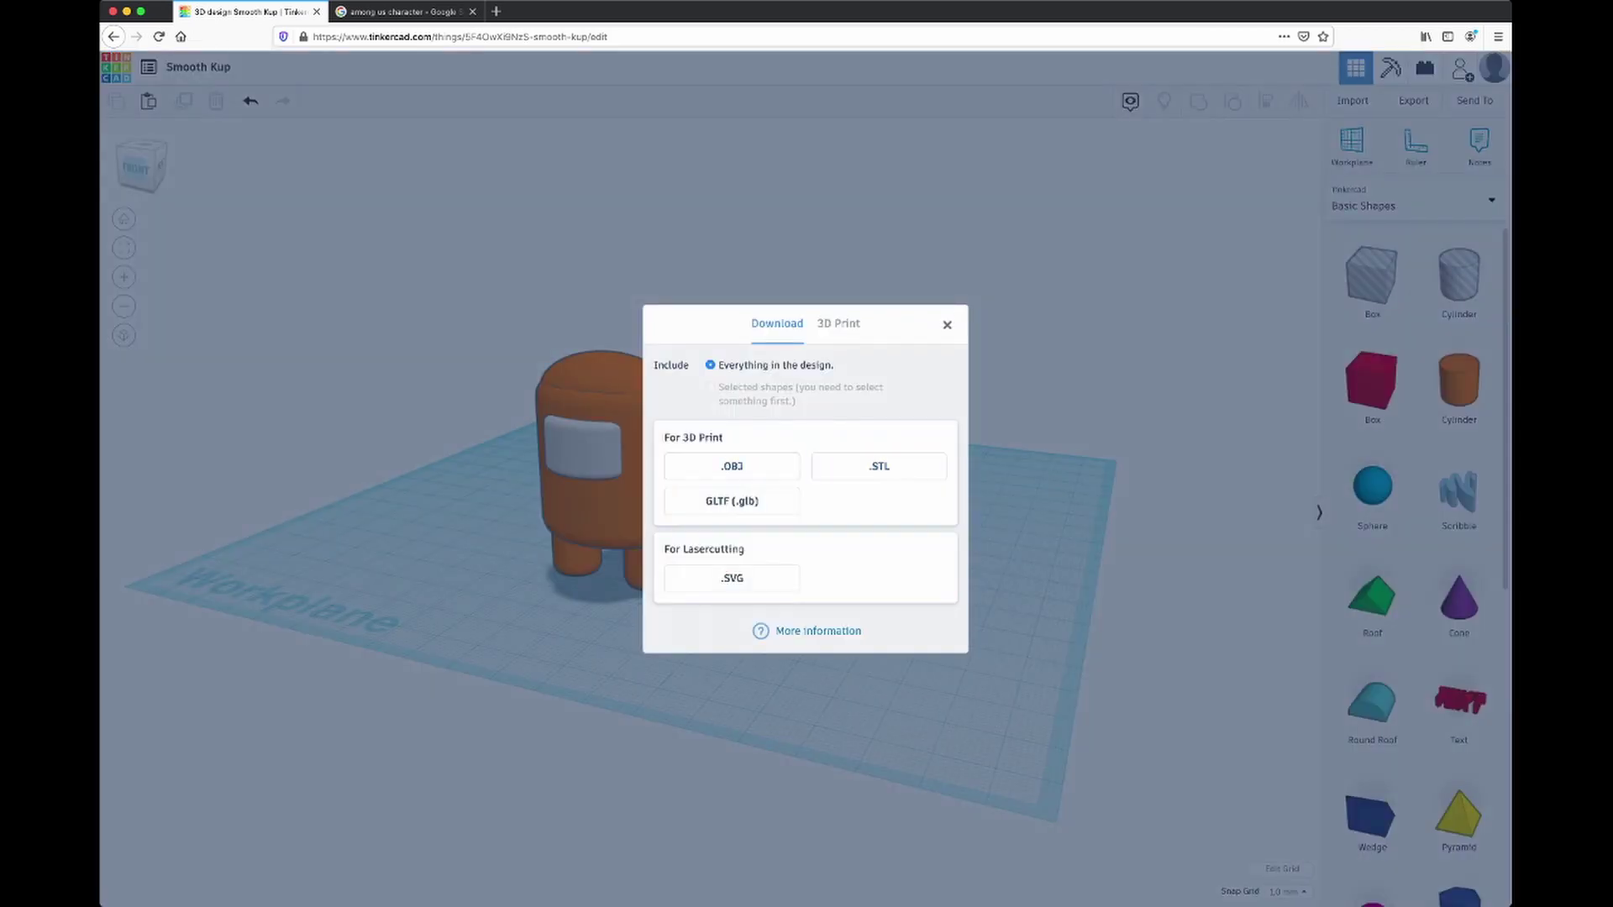
{"action": "left_click", "coordinate": [879, 466]}
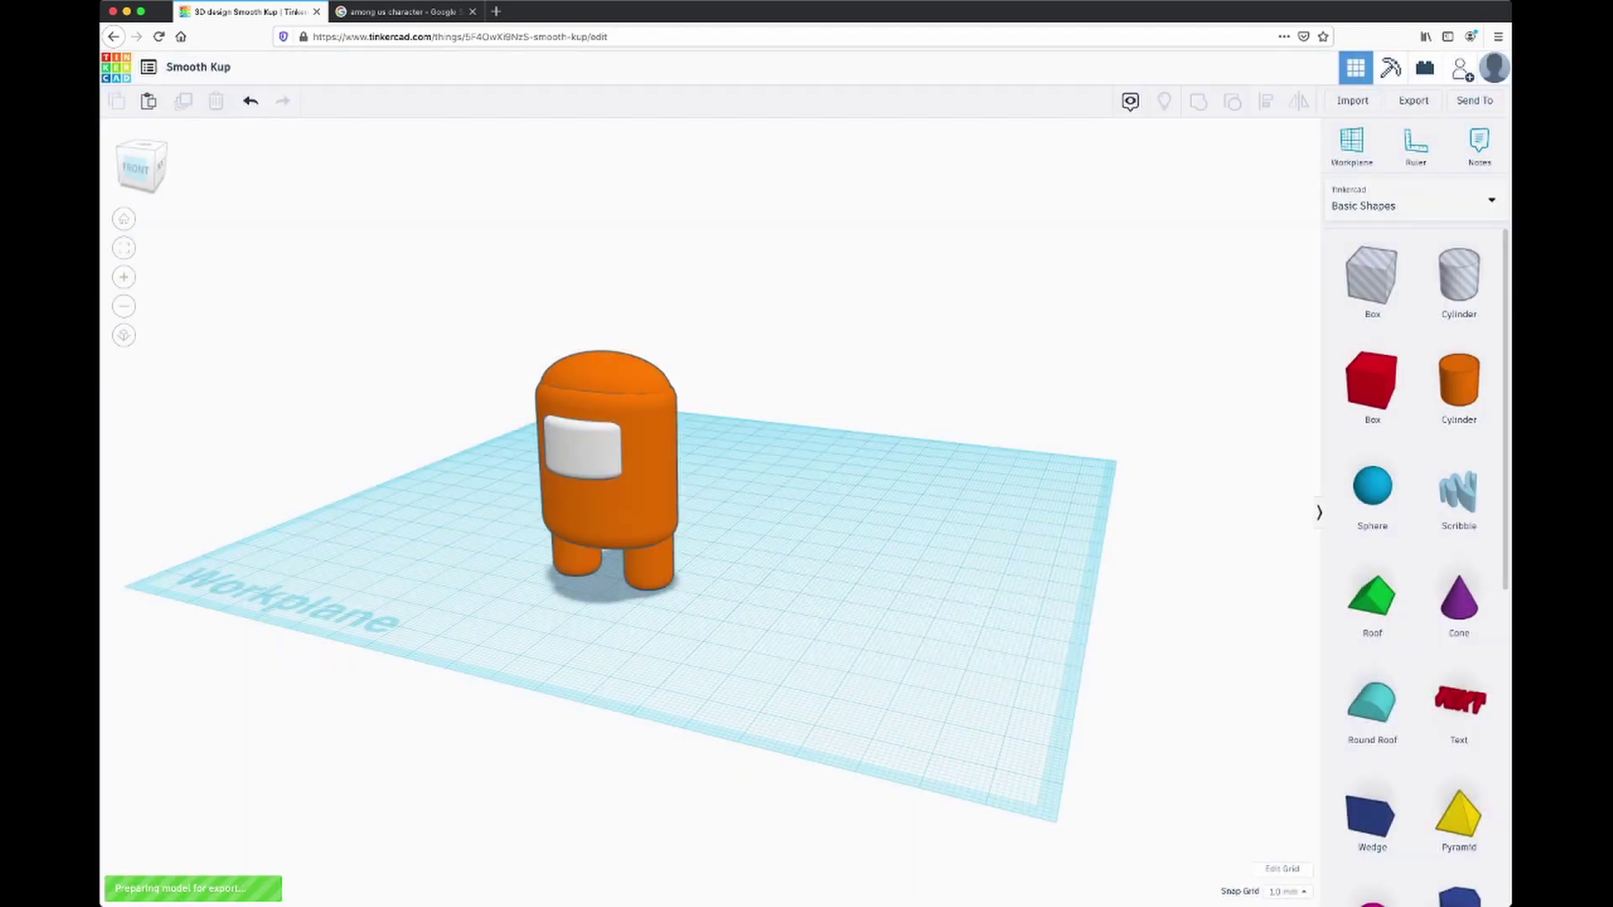
Step: Inspect the assembled character from the front, both sides and above
{"action": "left_click_drag", "start_coordinate": [141, 167], "coordinate": [106, 180]}
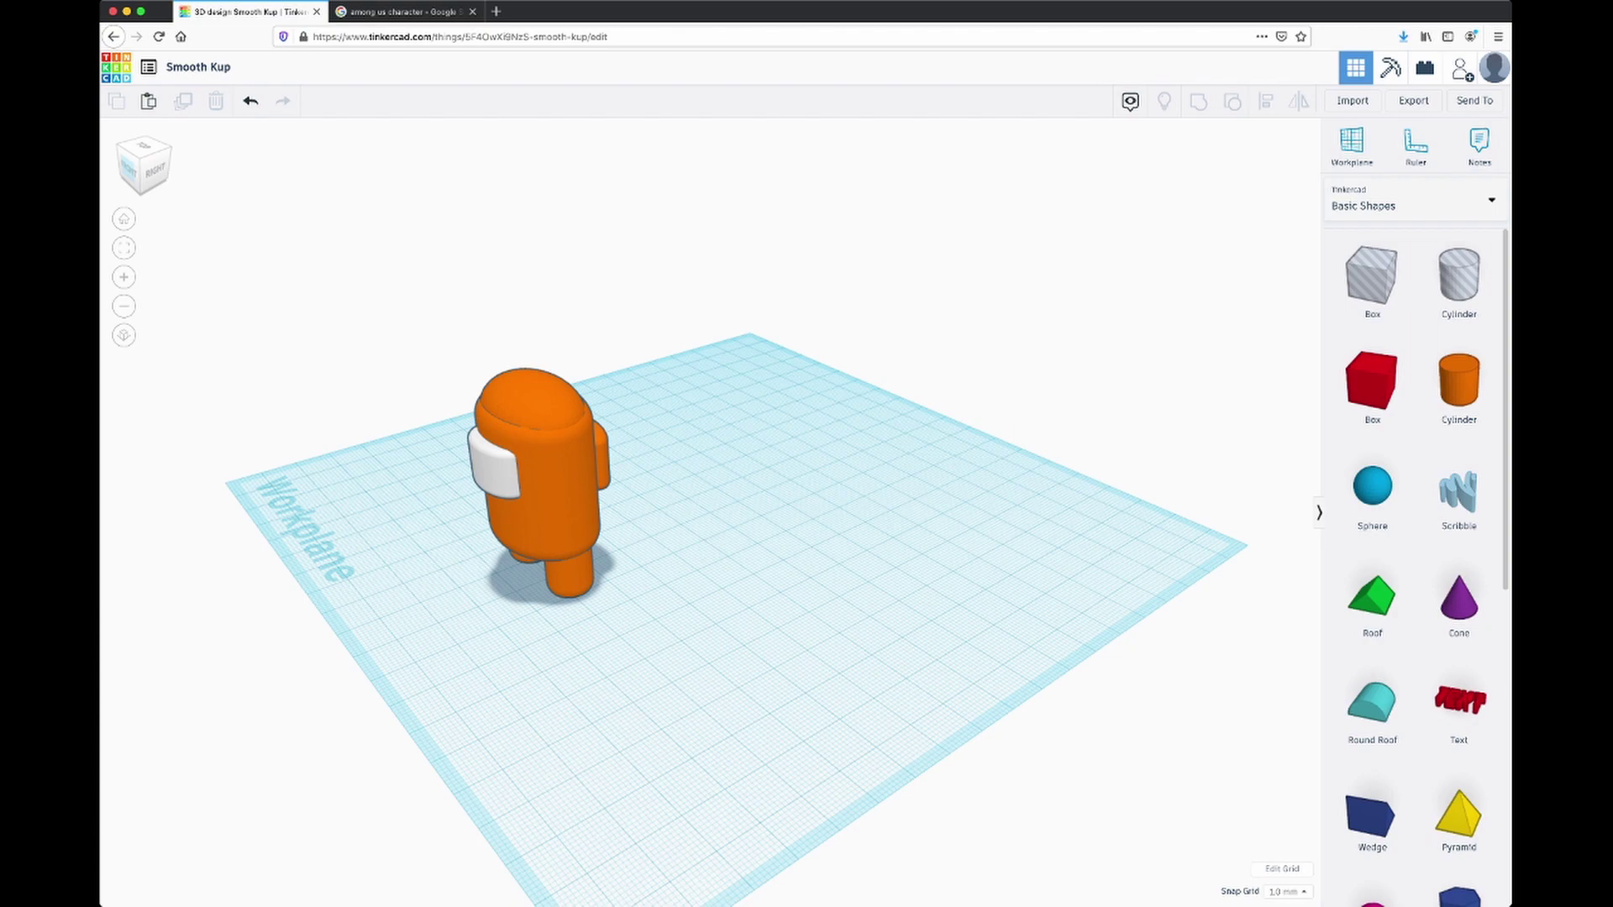
{"action": "left_click_drag", "start_coordinate": [120, 174], "coordinate": [148, 163]}
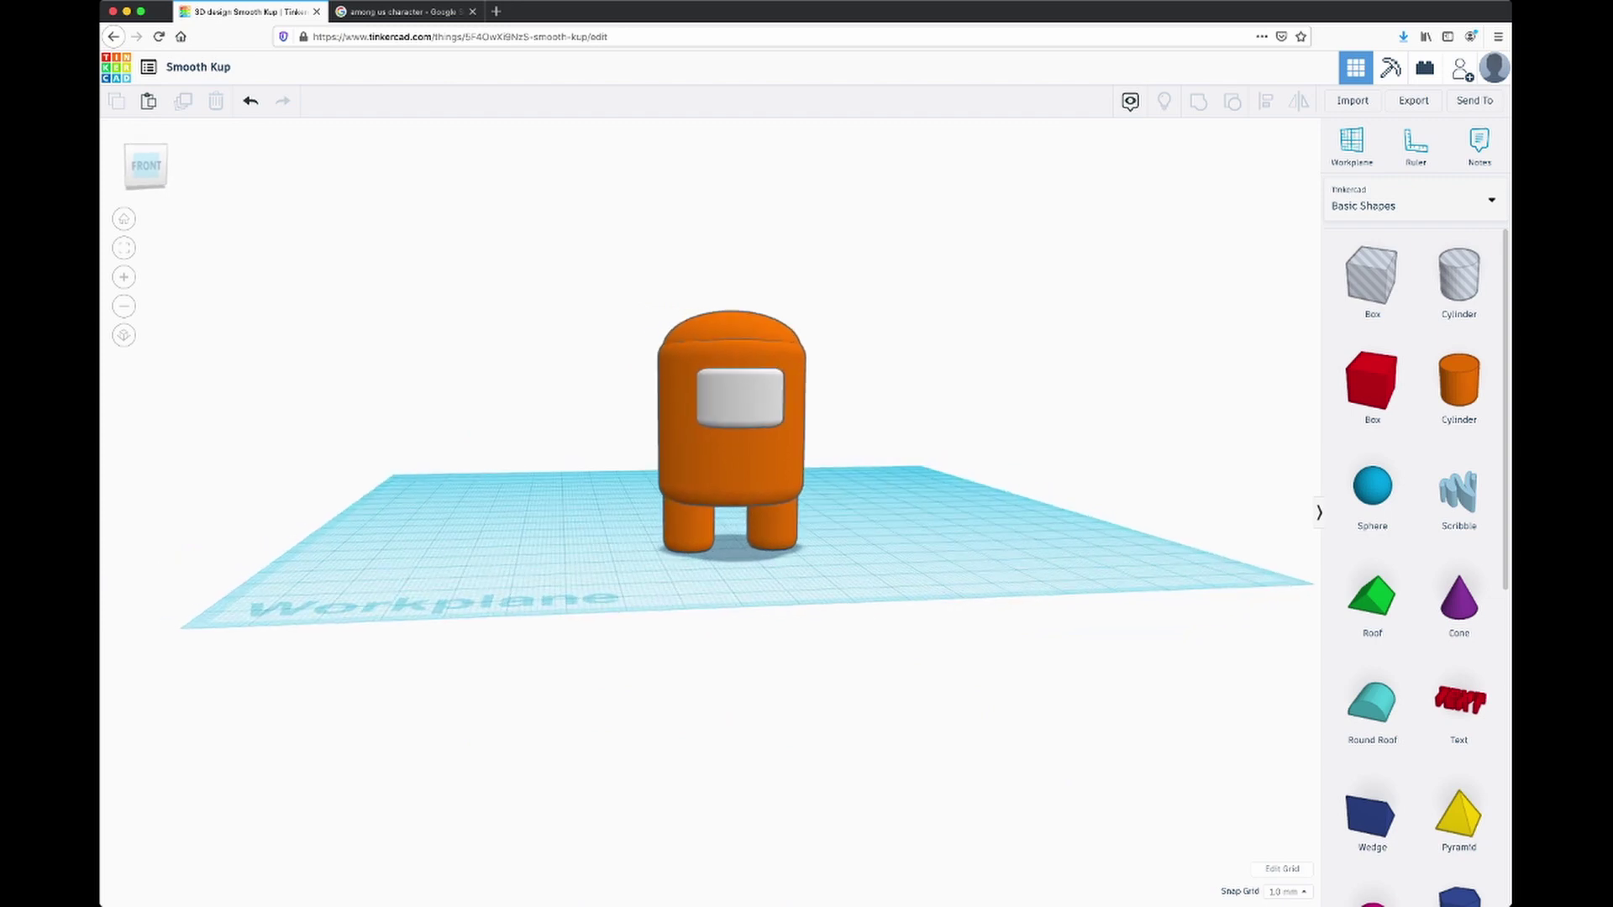
{"action": "left_click", "coordinate": [732, 458]}
{"action": "key", "text": "Escape"}
{"action": "mouse_move", "coordinate": [146, 165]}
{"action": "left_mouse_down"}
{"action": "mouse_move", "coordinate": [195, 182]}
{"action": "mouse_move", "coordinate": [105, 161]}
{"action": "mouse_move", "coordinate": [147, 167]}
{"action": "left_mouse_up"}
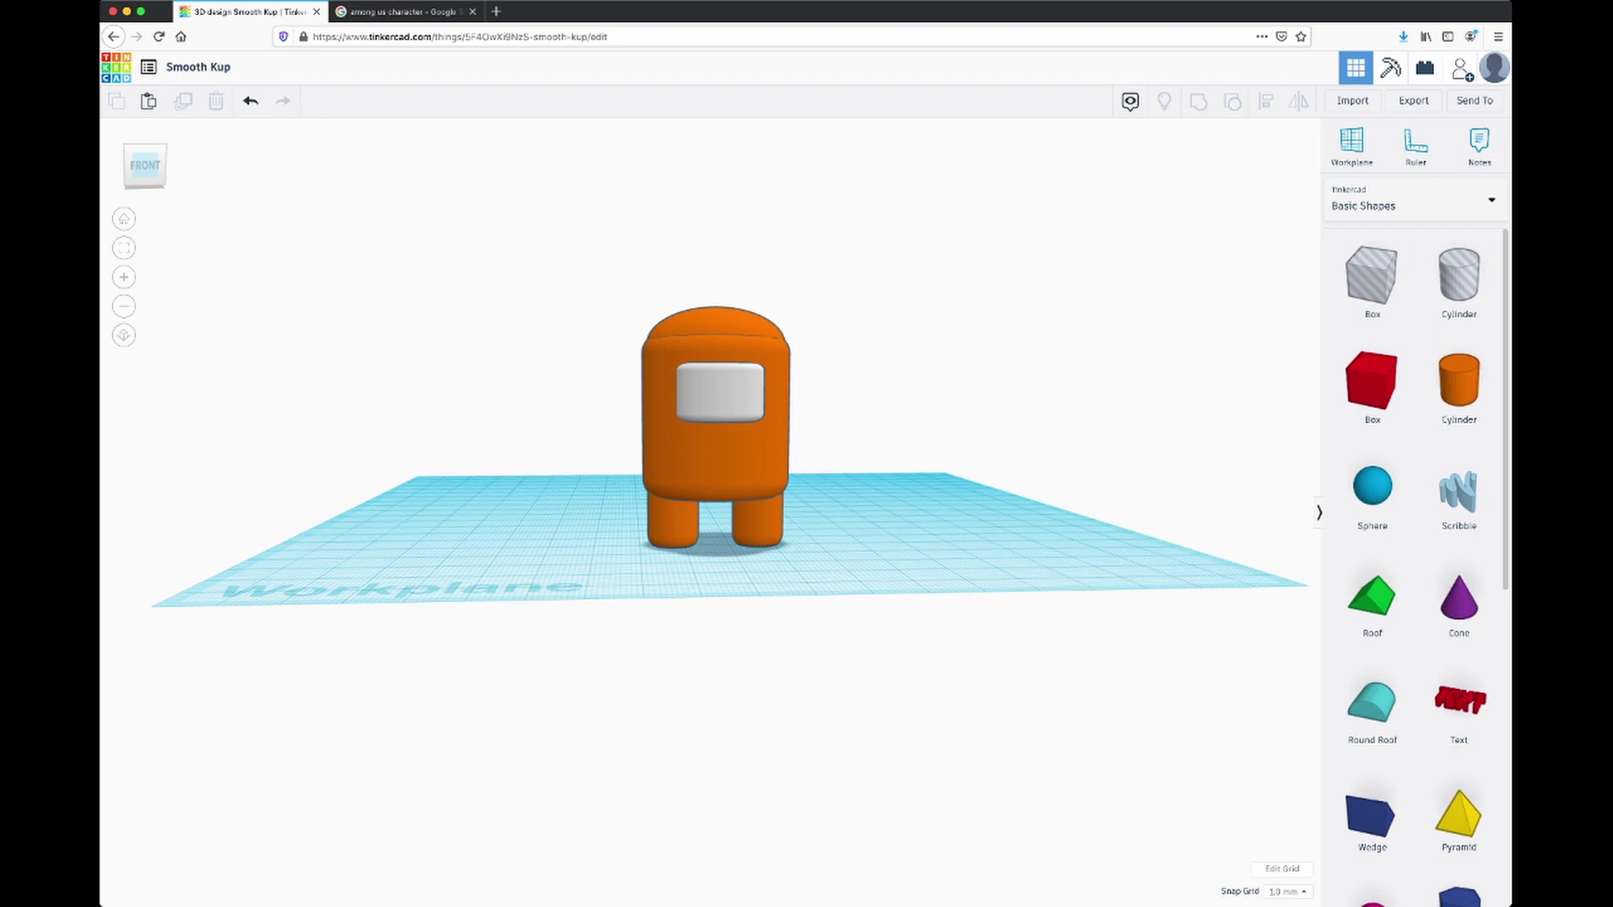
{"action": "left_click_drag", "start_coordinate": [147, 166], "coordinate": [103, 165]}
{"action": "right_click_drag", "start_coordinate": [663, 620], "coordinate": [857, 664]}
{"action": "left_click_drag", "start_coordinate": [156, 167], "coordinate": [192, 162]}
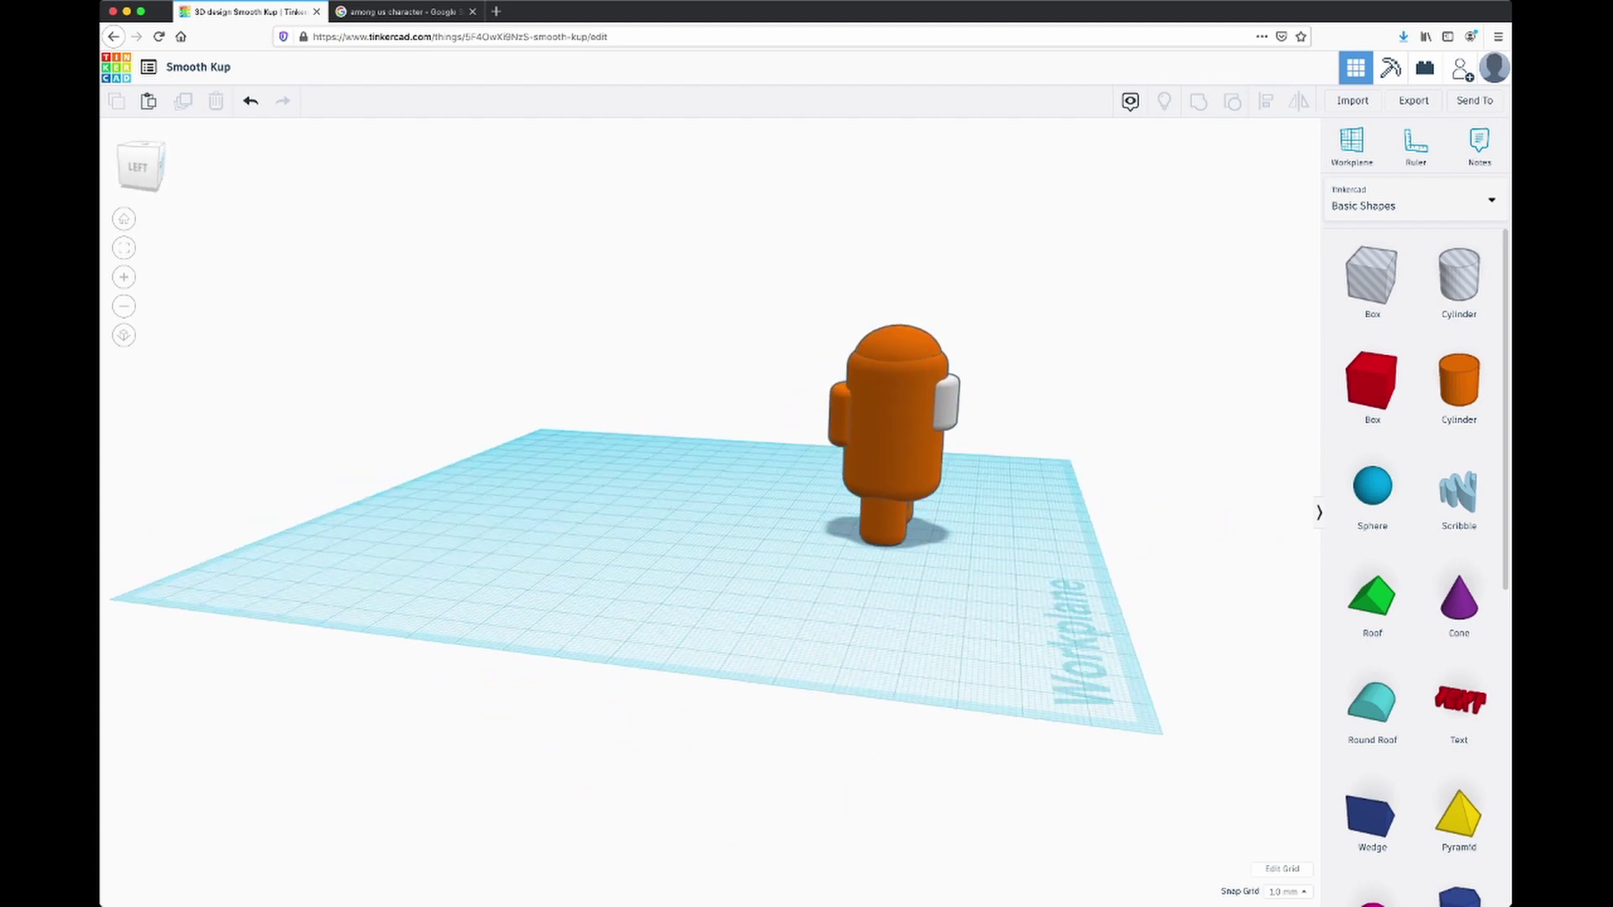
{"action": "left_click_drag", "start_coordinate": [193, 162], "coordinate": [162, 177]}
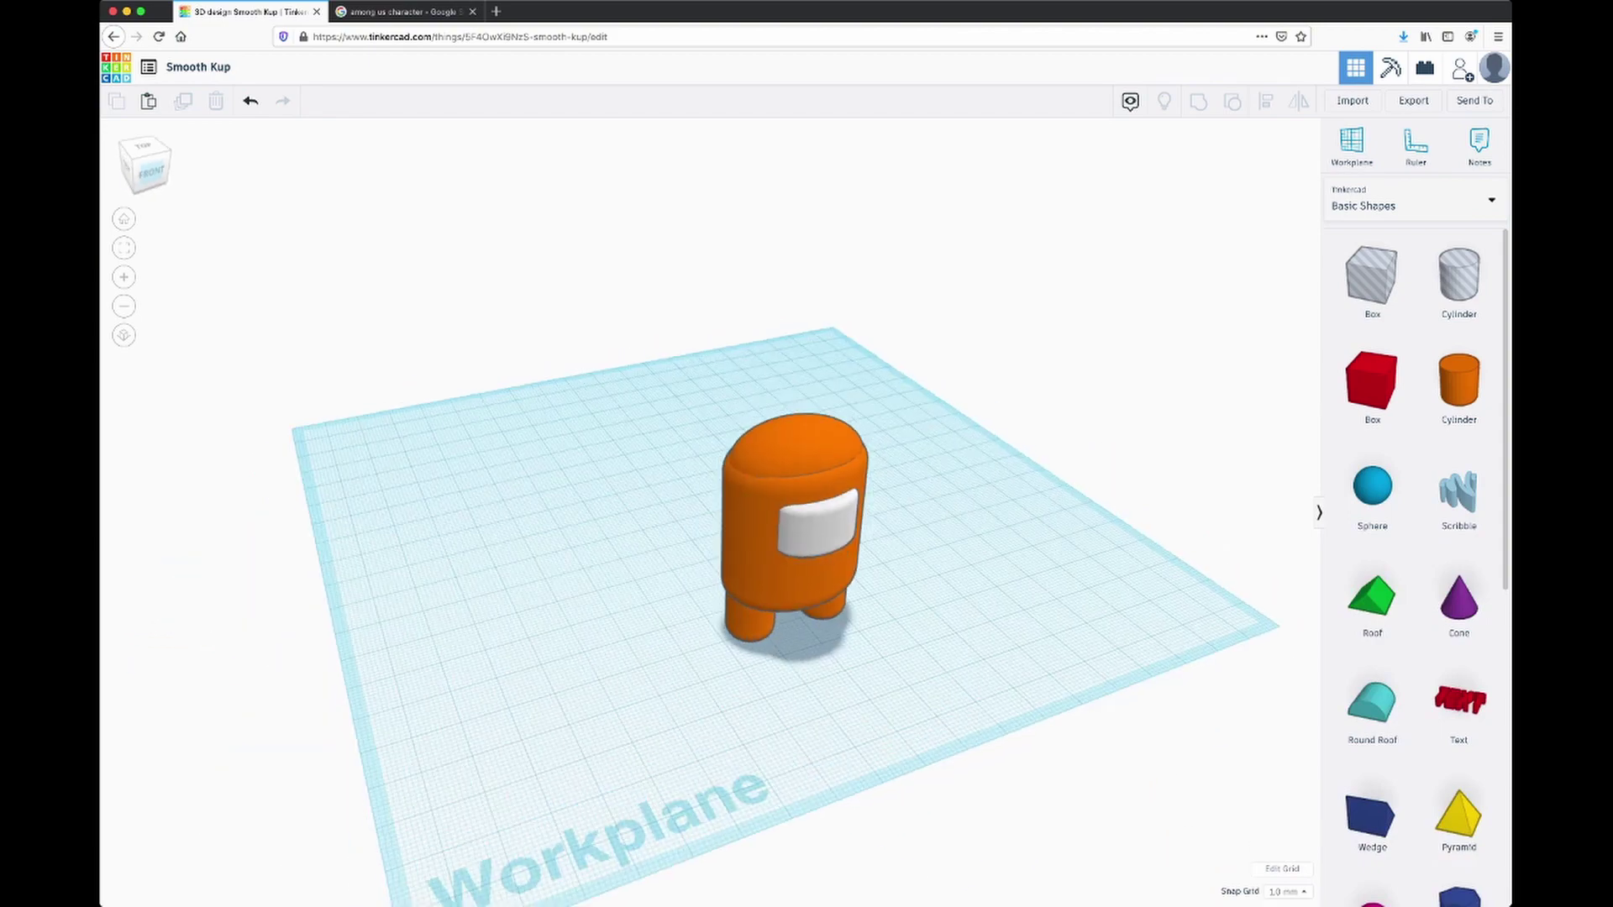
{"action": "mouse_move", "coordinate": [152, 172]}
{"action": "left_mouse_down"}
{"action": "mouse_move", "coordinate": [121, 176]}
{"action": "mouse_move", "coordinate": [157, 173]}
{"action": "left_mouse_up"}
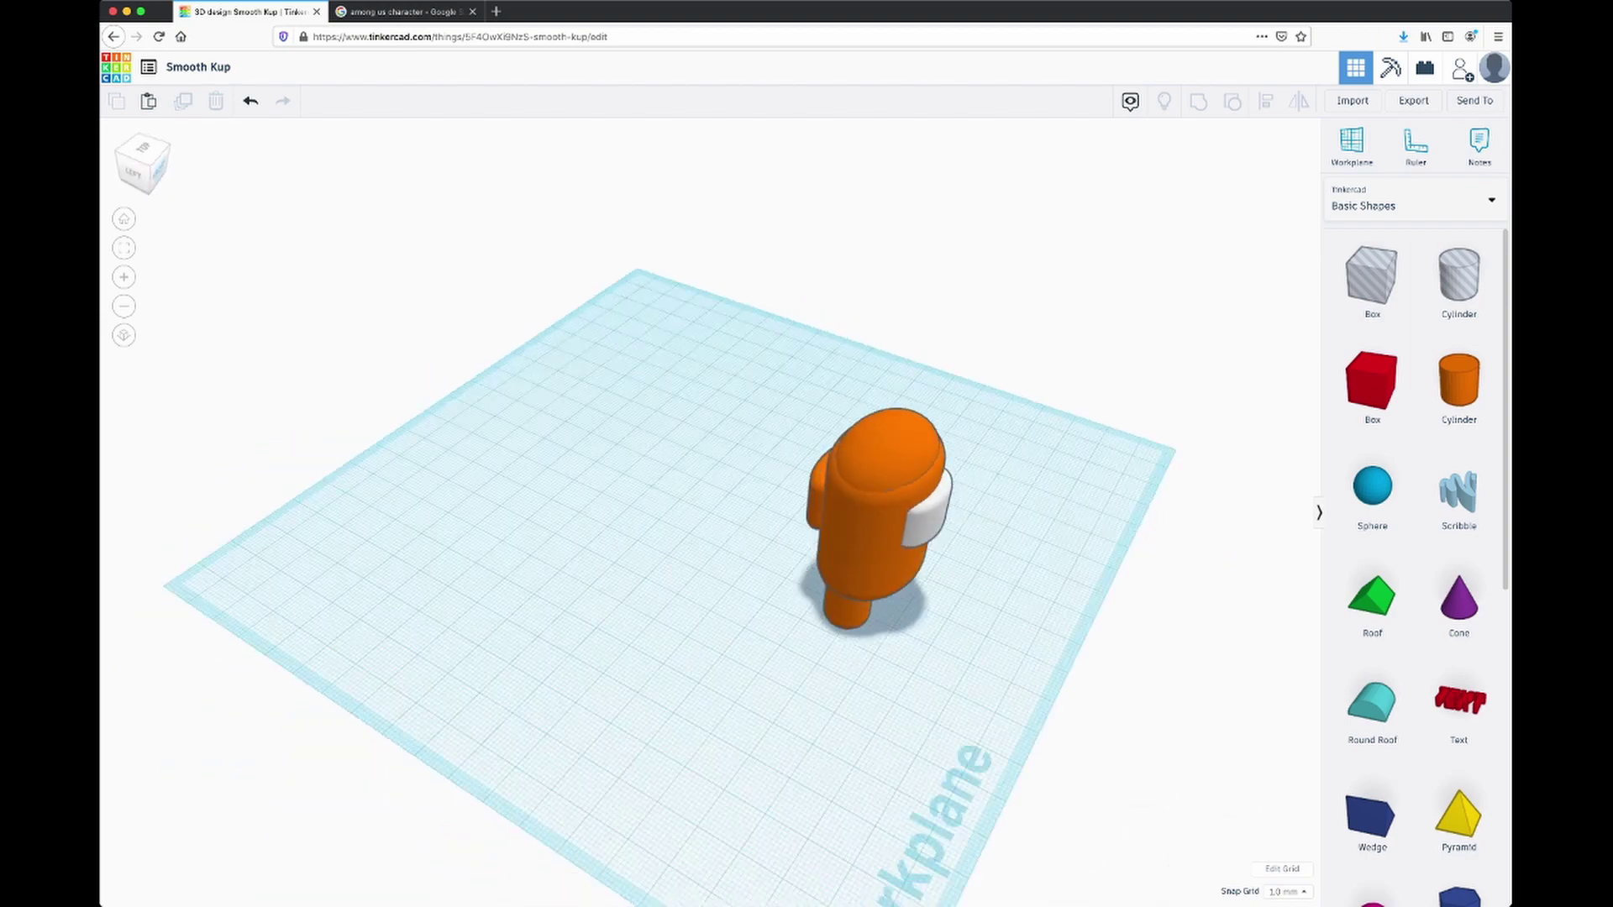
Step: Ungroup the character repeatedly into its individual pieces
{"action": "left_click", "coordinate": [878, 521]}
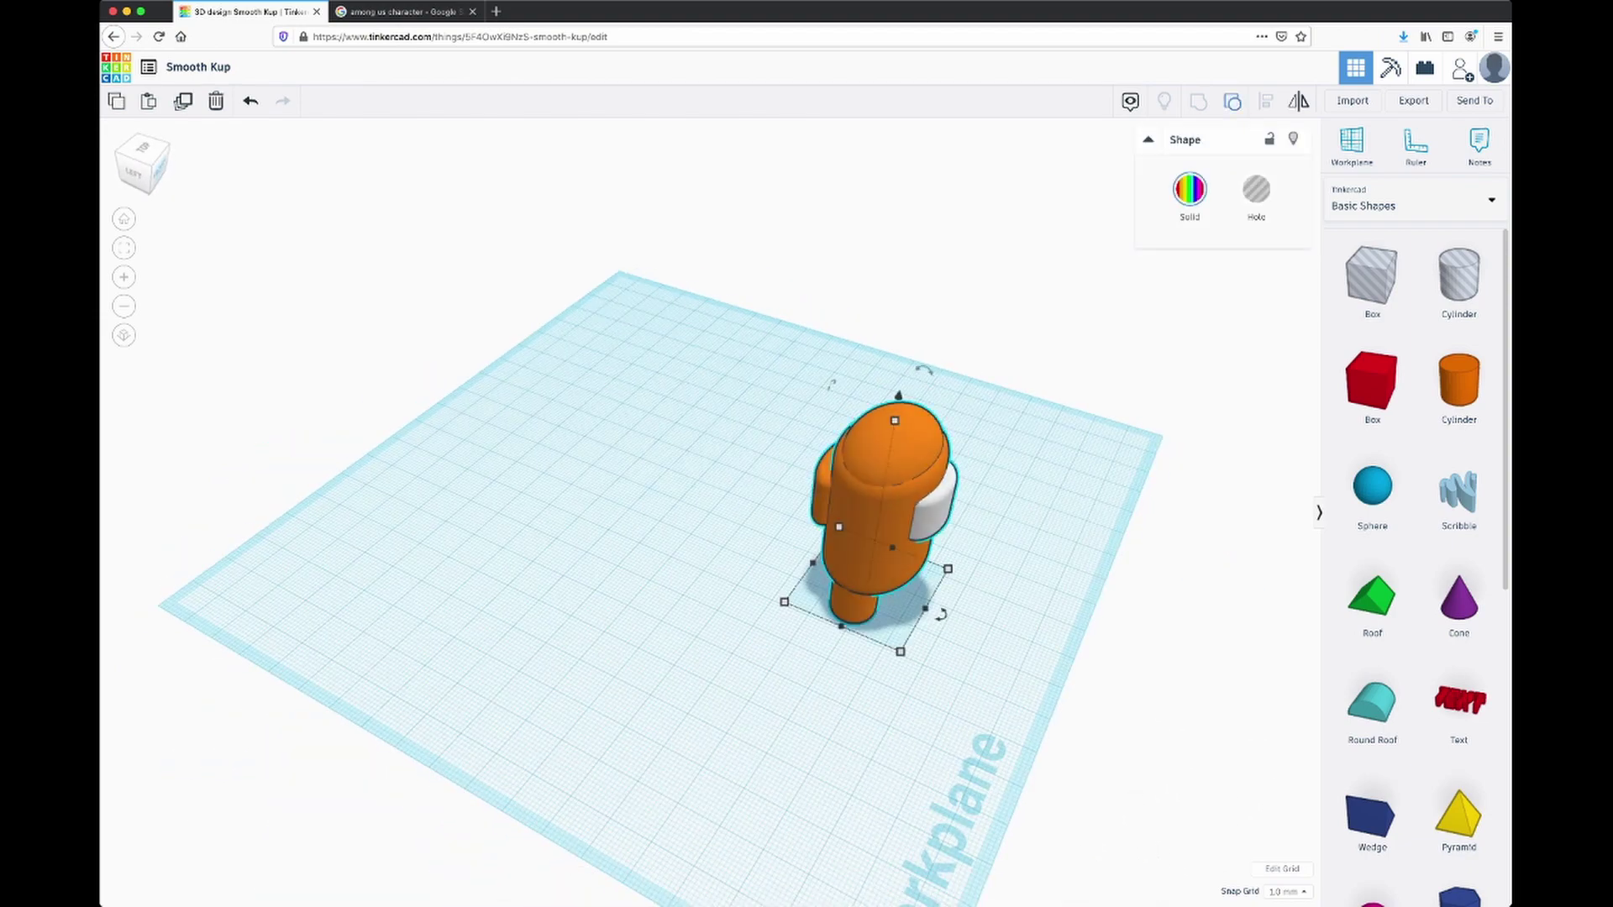
{"action": "left_click", "coordinate": [1232, 101]}
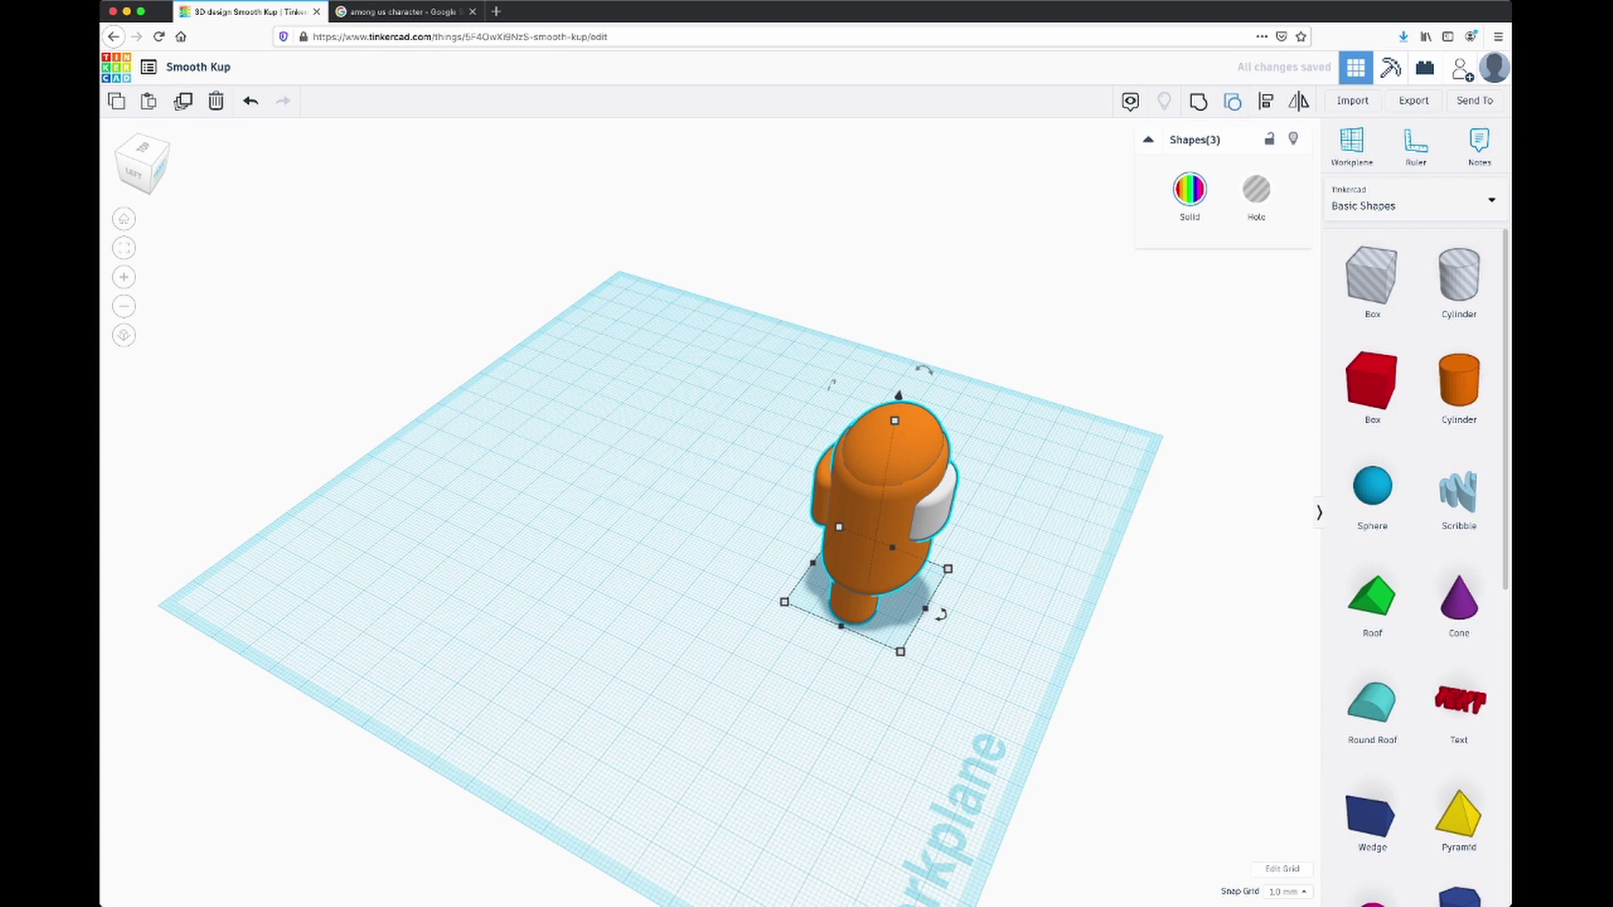
{"action": "left_click", "coordinate": [1233, 102]}
{"action": "key", "text": "super+shift+g"}
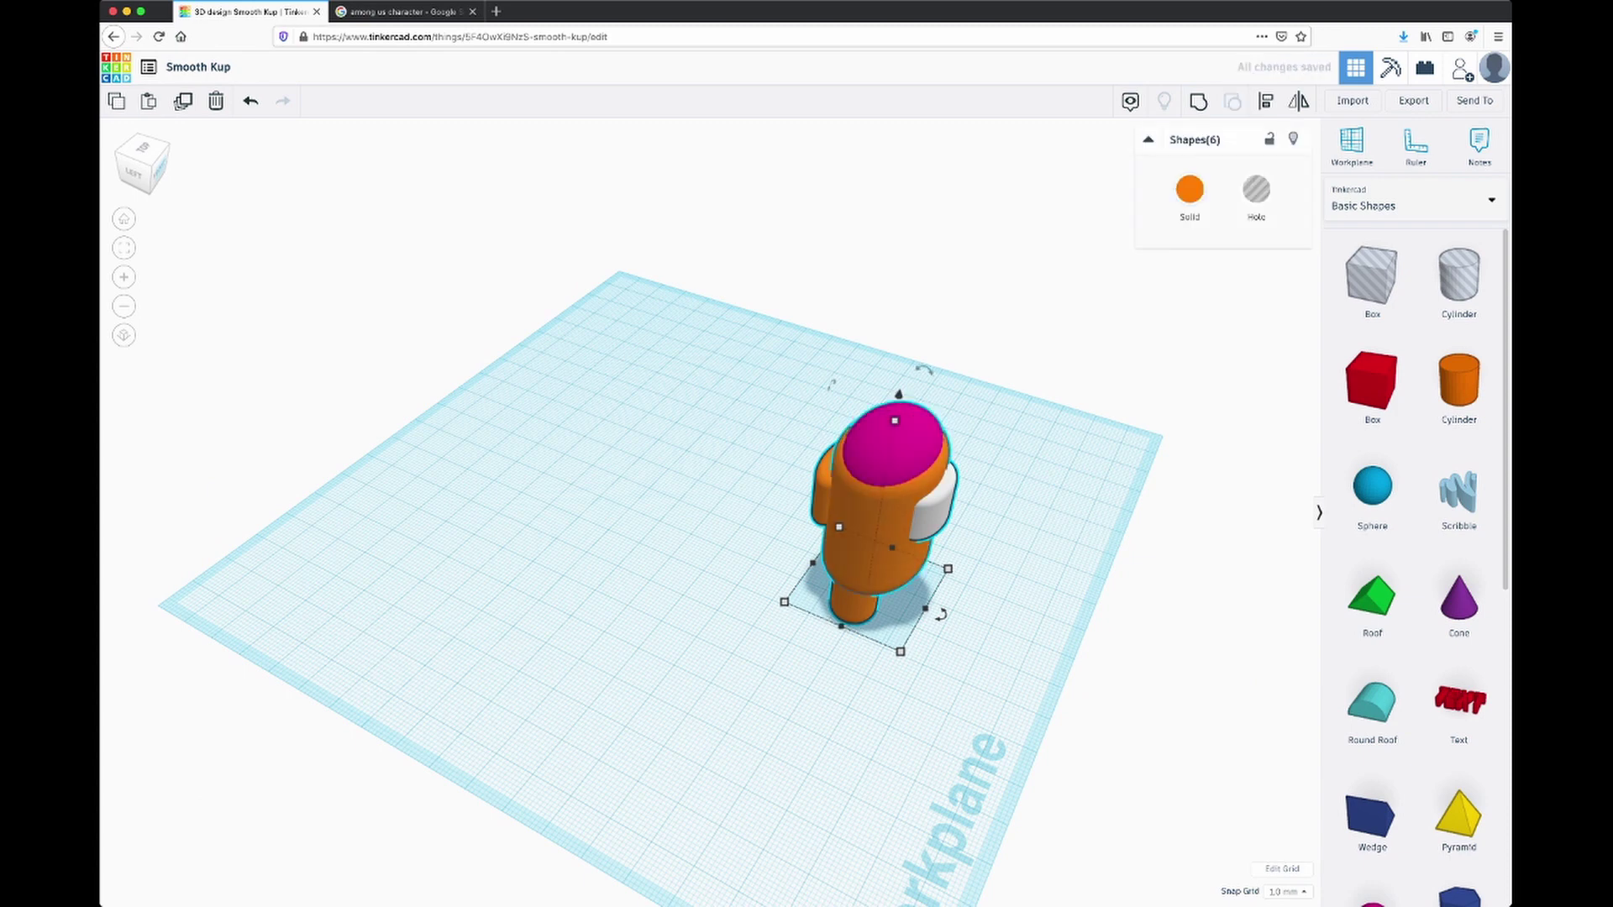
{"action": "left_click", "coordinate": [1025, 537]}
Step: Group the body, its pink dome and the white visor into one shape and color it orange
{"action": "left_click", "coordinate": [873, 529]}
{"action": "left_click", "coordinate": [892, 450], "text": "shift"}
{"action": "key", "text": "Escape"}
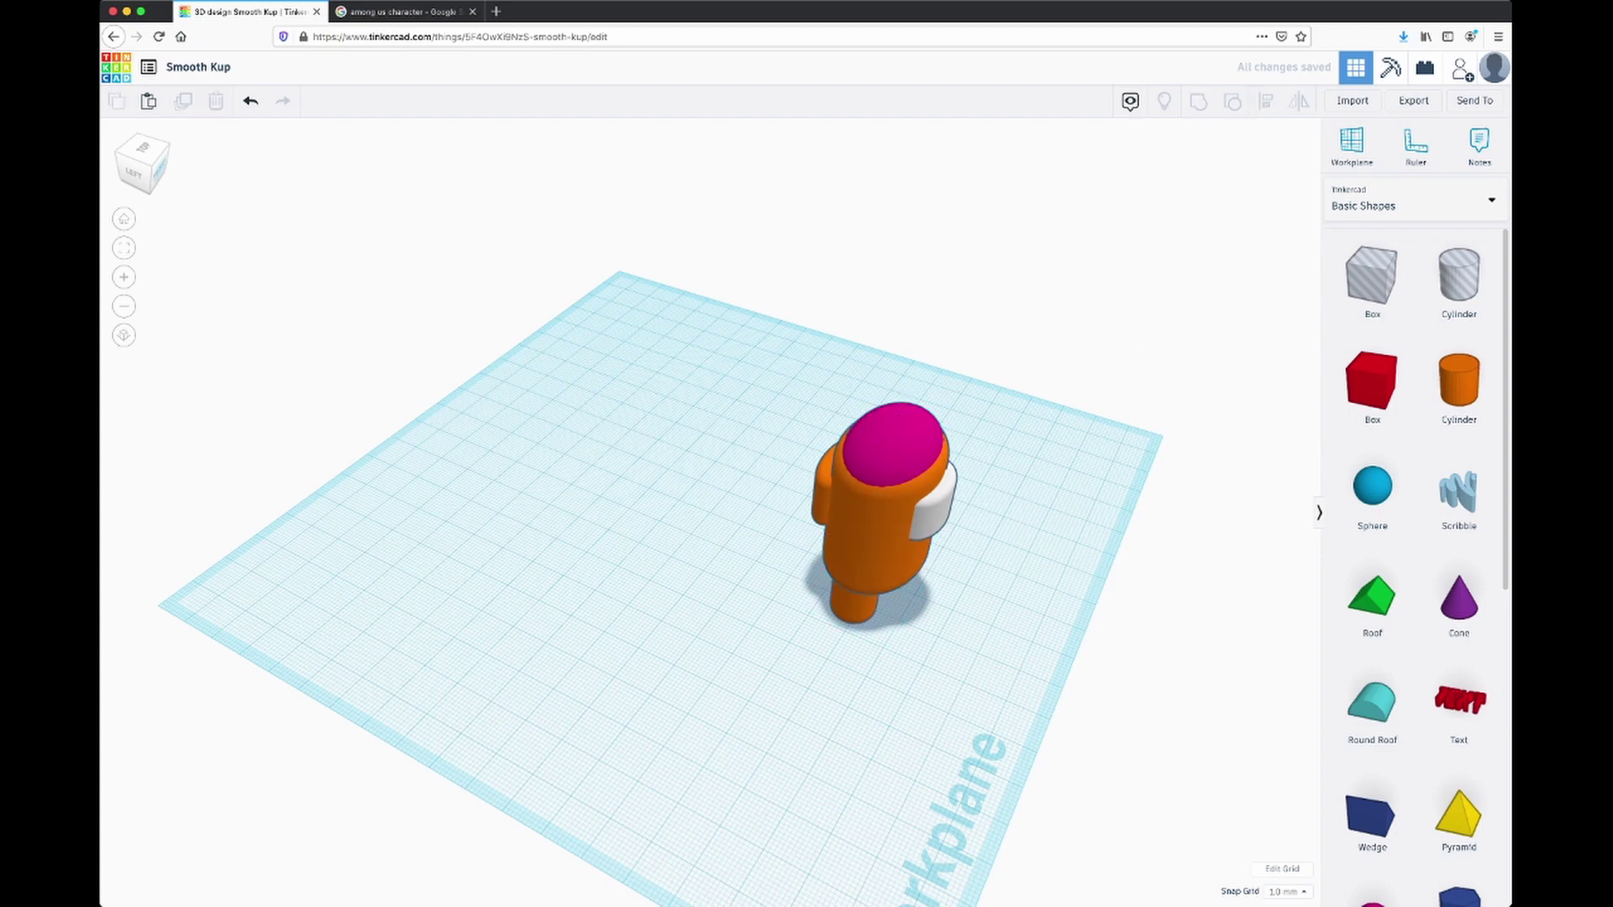
{"action": "left_click", "coordinate": [874, 529]}
{"action": "left_click", "coordinate": [892, 449], "text": "shift"}
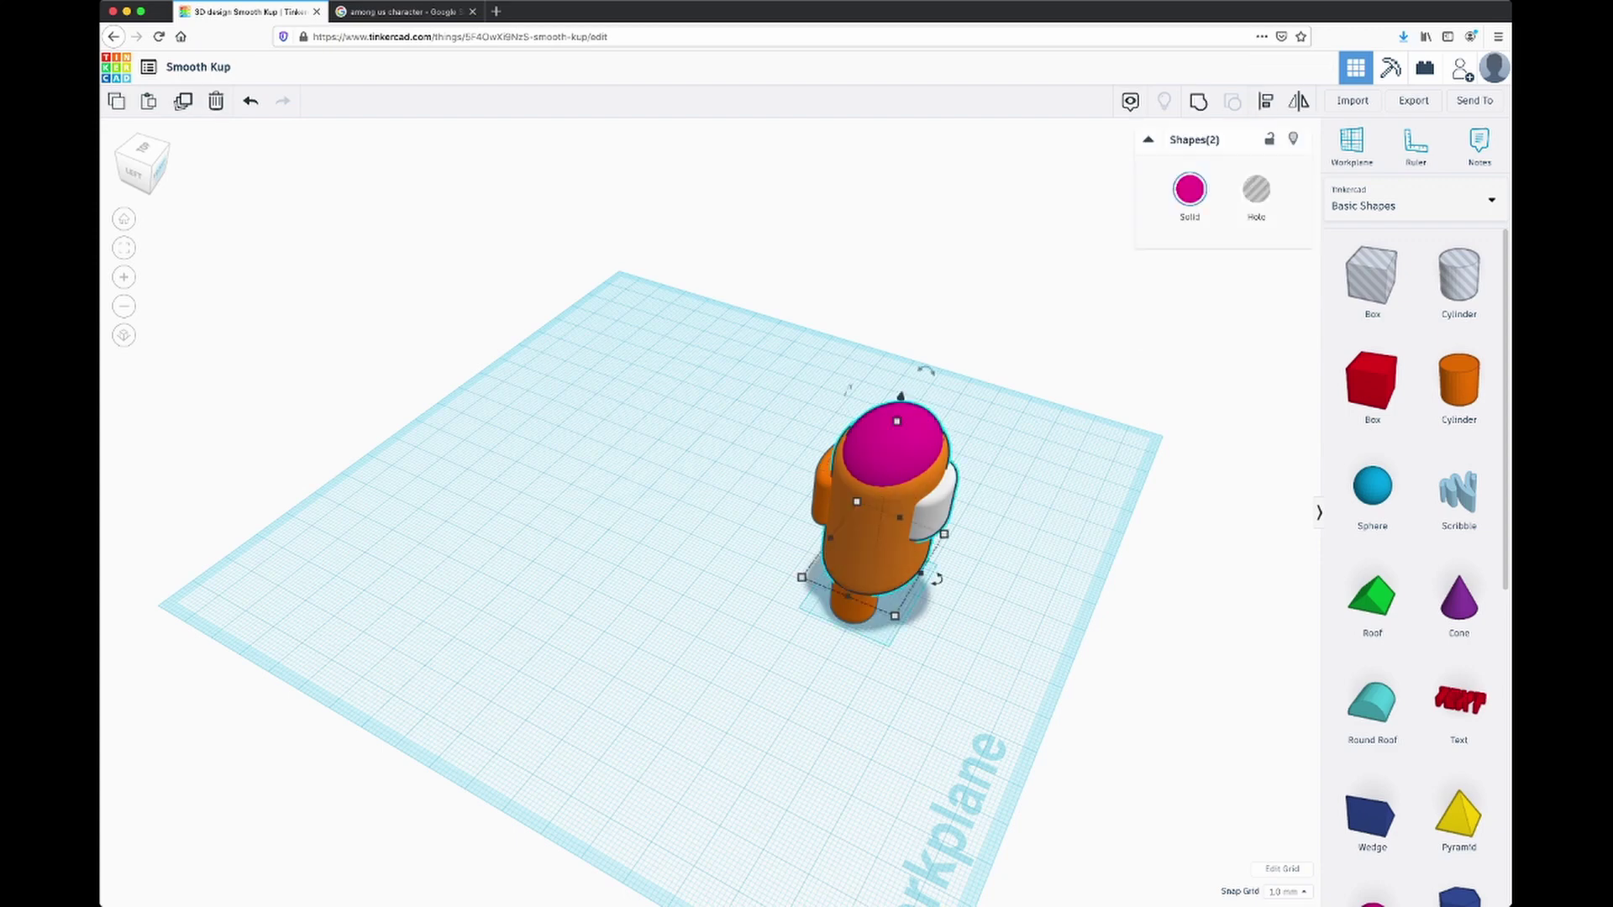
{"action": "left_click", "coordinate": [937, 506], "text": "shift"}
{"action": "key", "text": "ctrl+g"}
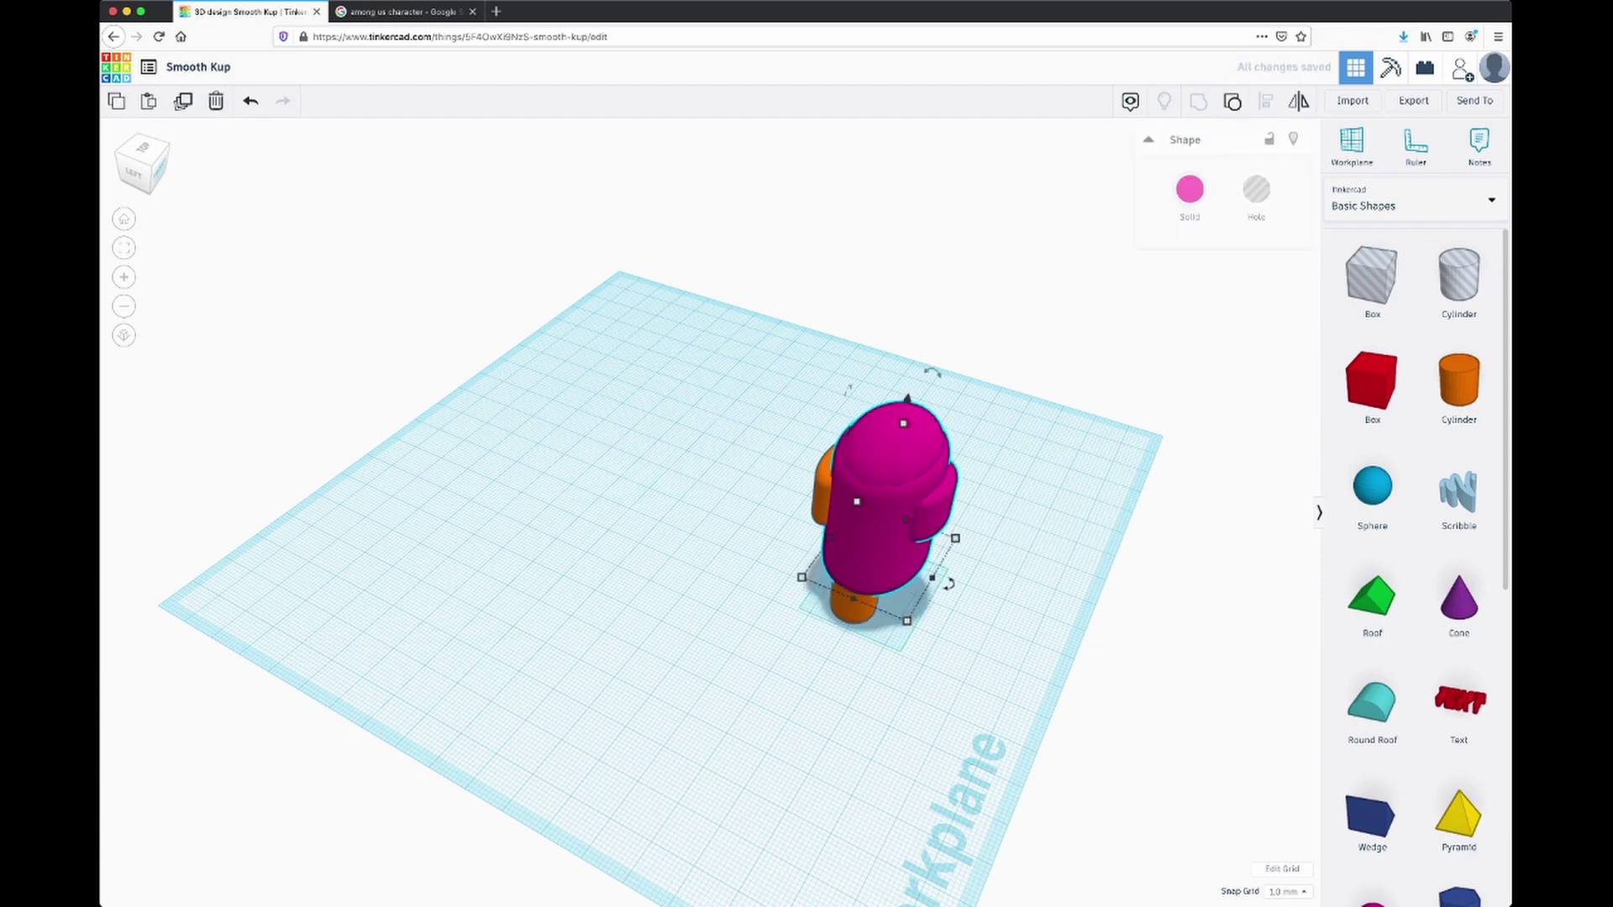
{"action": "left_click", "coordinate": [1190, 190]}
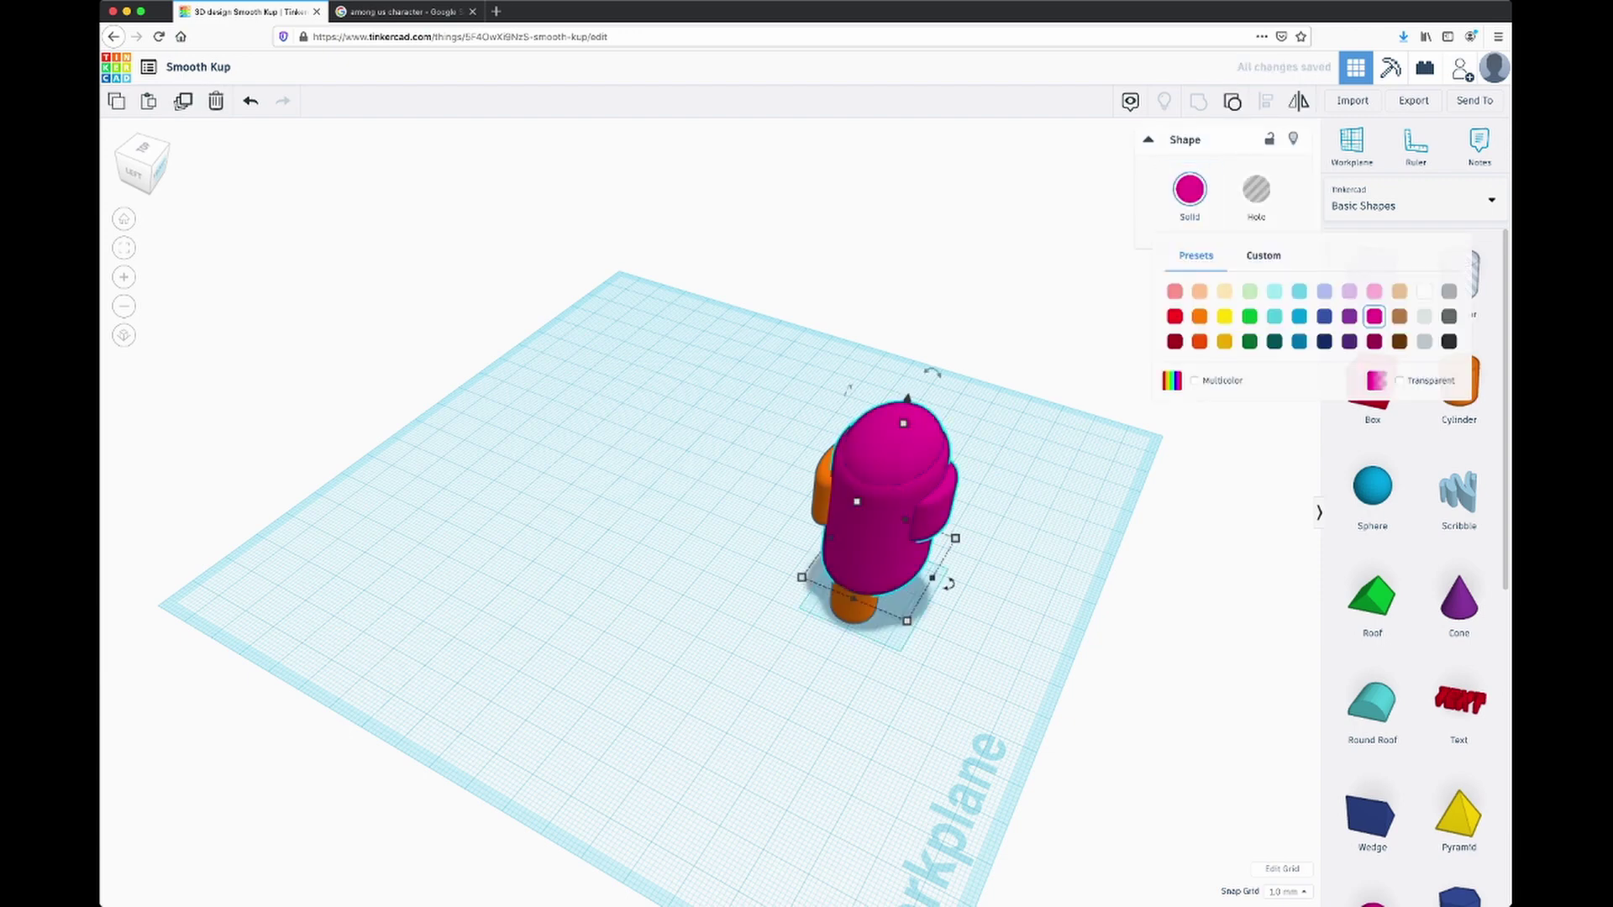
{"action": "left_click", "coordinate": [1199, 315]}
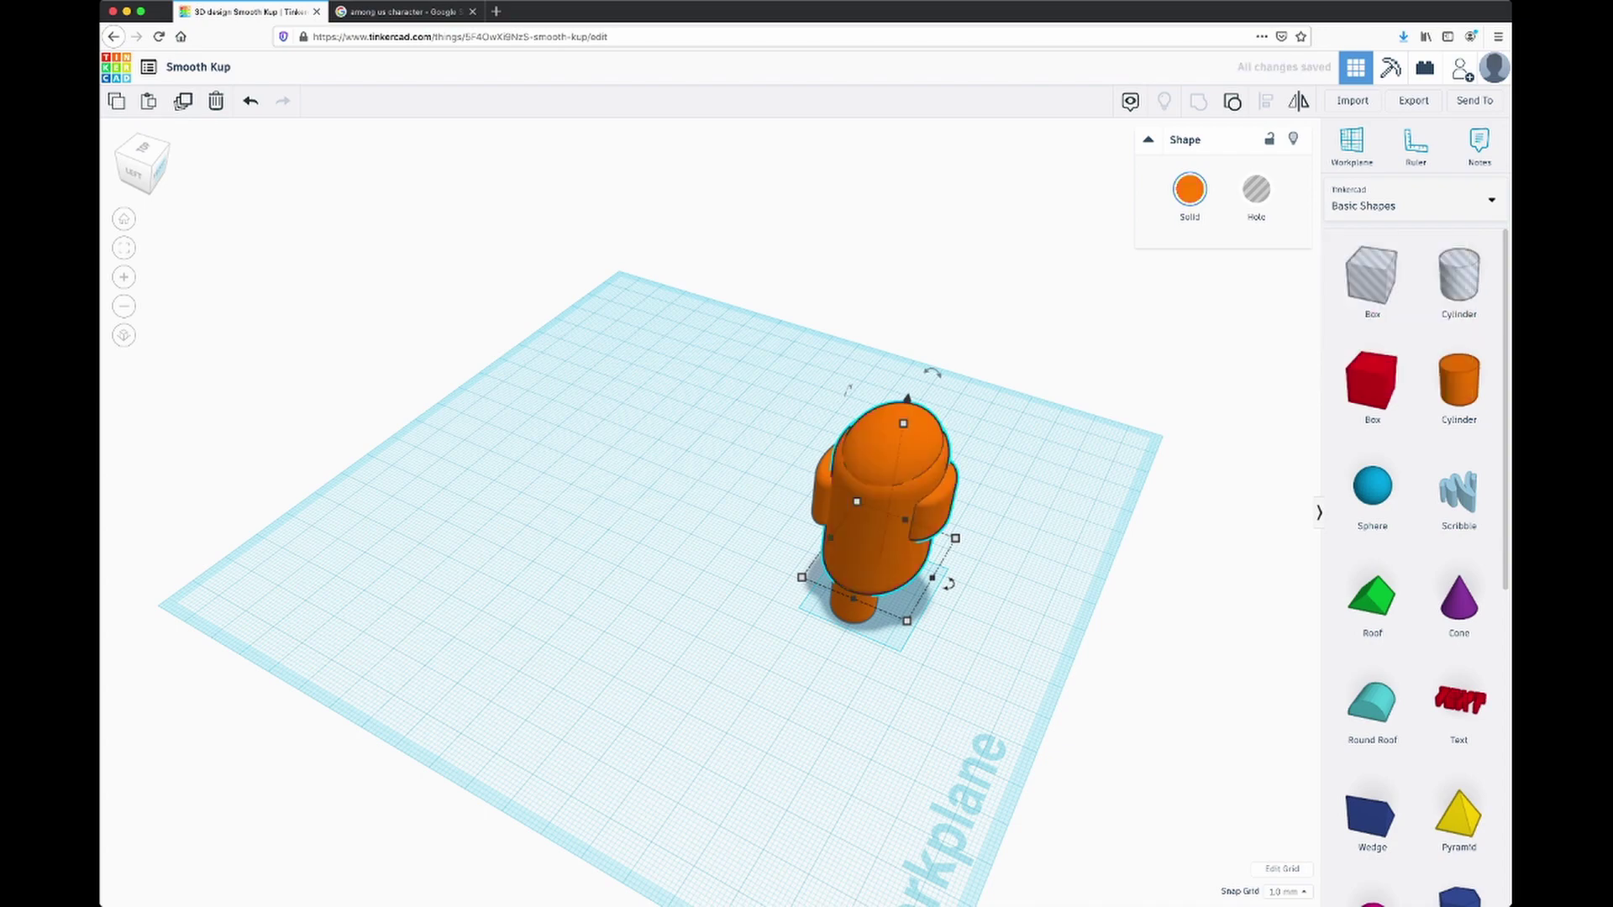
Step: Raise the backpack slightly along the character's back
{"action": "left_click", "coordinate": [823, 494]}
{"action": "right_click_drag", "start_coordinate": [823, 494], "coordinate": [965, 388]}
{"action": "left_click_drag", "start_coordinate": [838, 370], "coordinate": [838, 343]}
{"action": "left_click", "coordinate": [950, 580]}
{"action": "right_click_drag", "start_coordinate": [949, 580], "coordinate": [714, 584]}
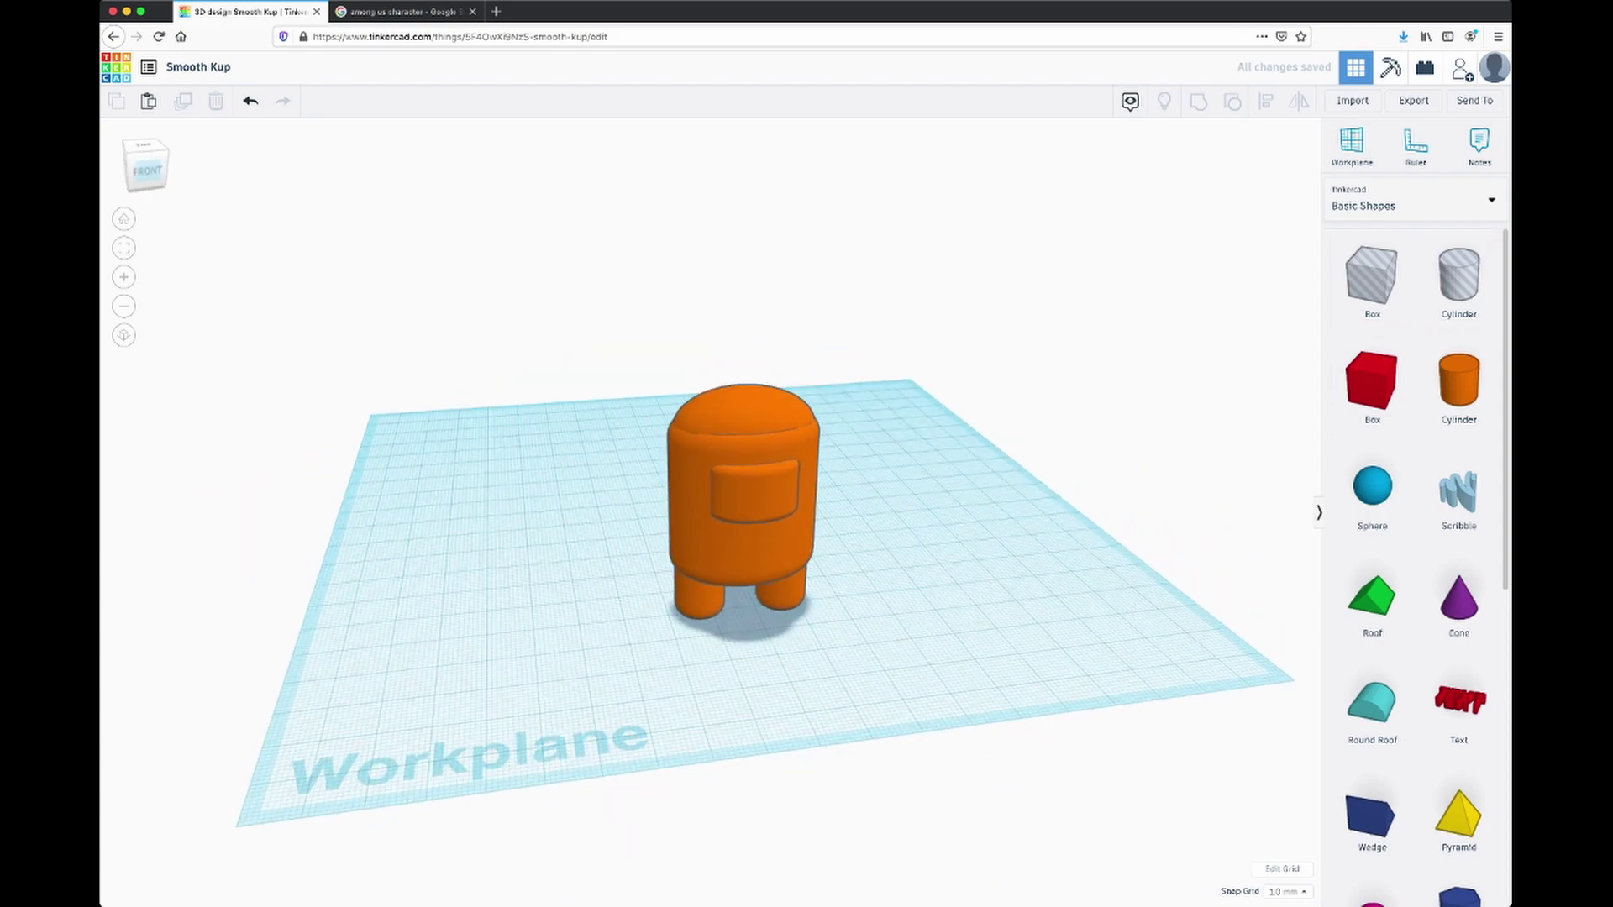
Step: Place a box hole, raise it to the upper body and enlarge its base to 48 by 42 mm around the character
{"action": "left_click_drag", "start_coordinate": [1372, 277], "coordinate": [699, 612]}
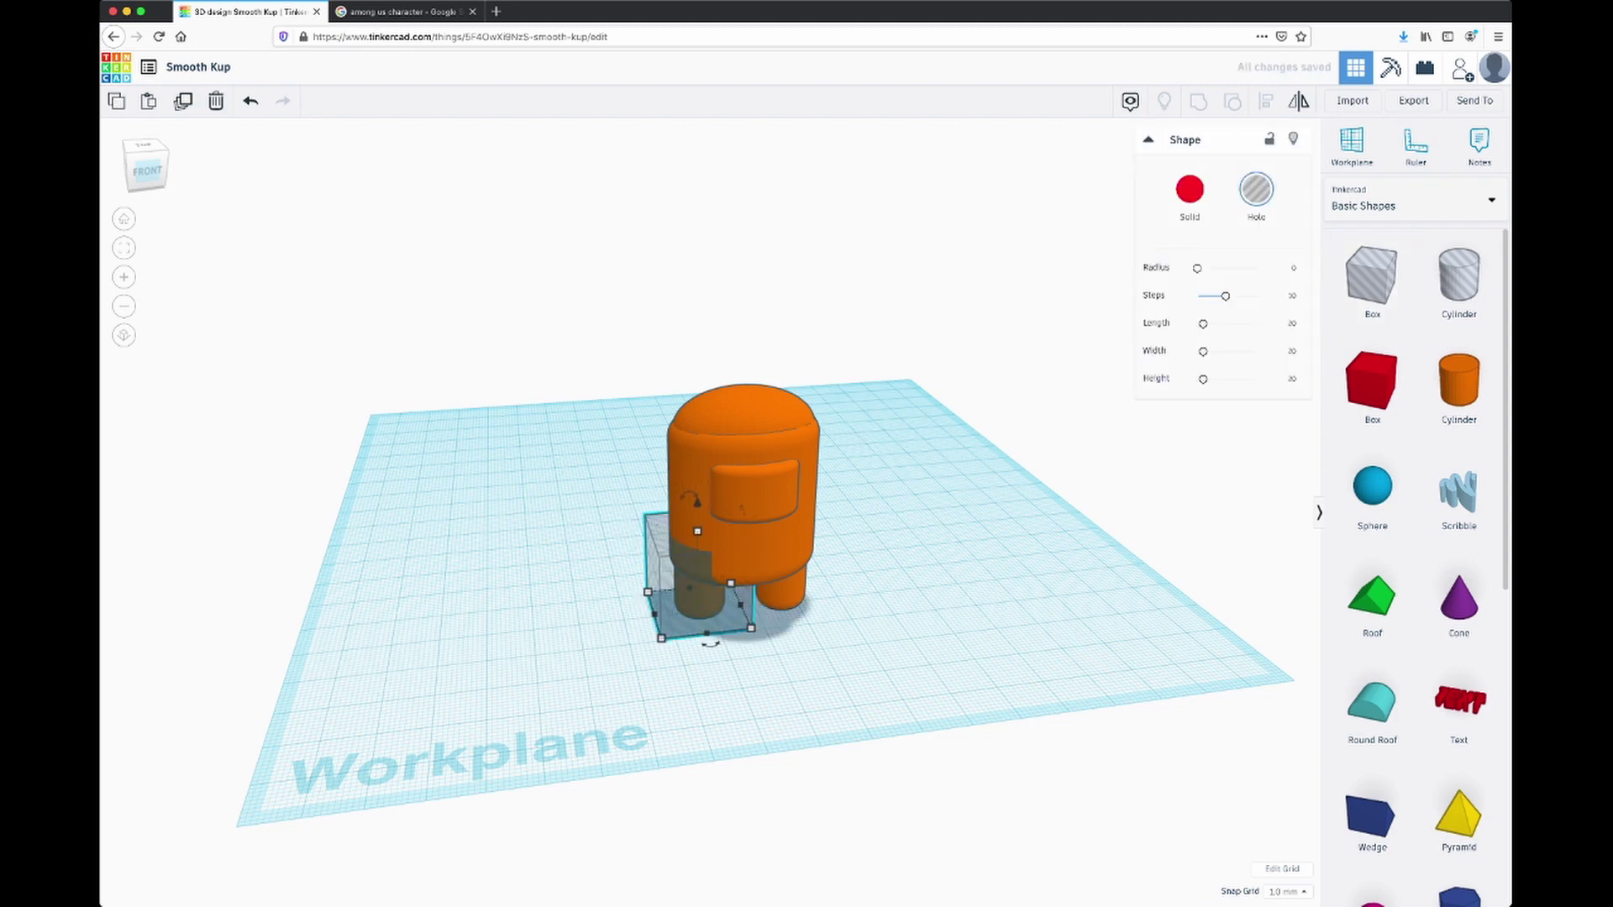
{"action": "left_click_drag", "start_coordinate": [696, 503], "coordinate": [696, 399]}
{"action": "right_click_drag", "start_coordinate": [699, 403], "coordinate": [663, 496]}
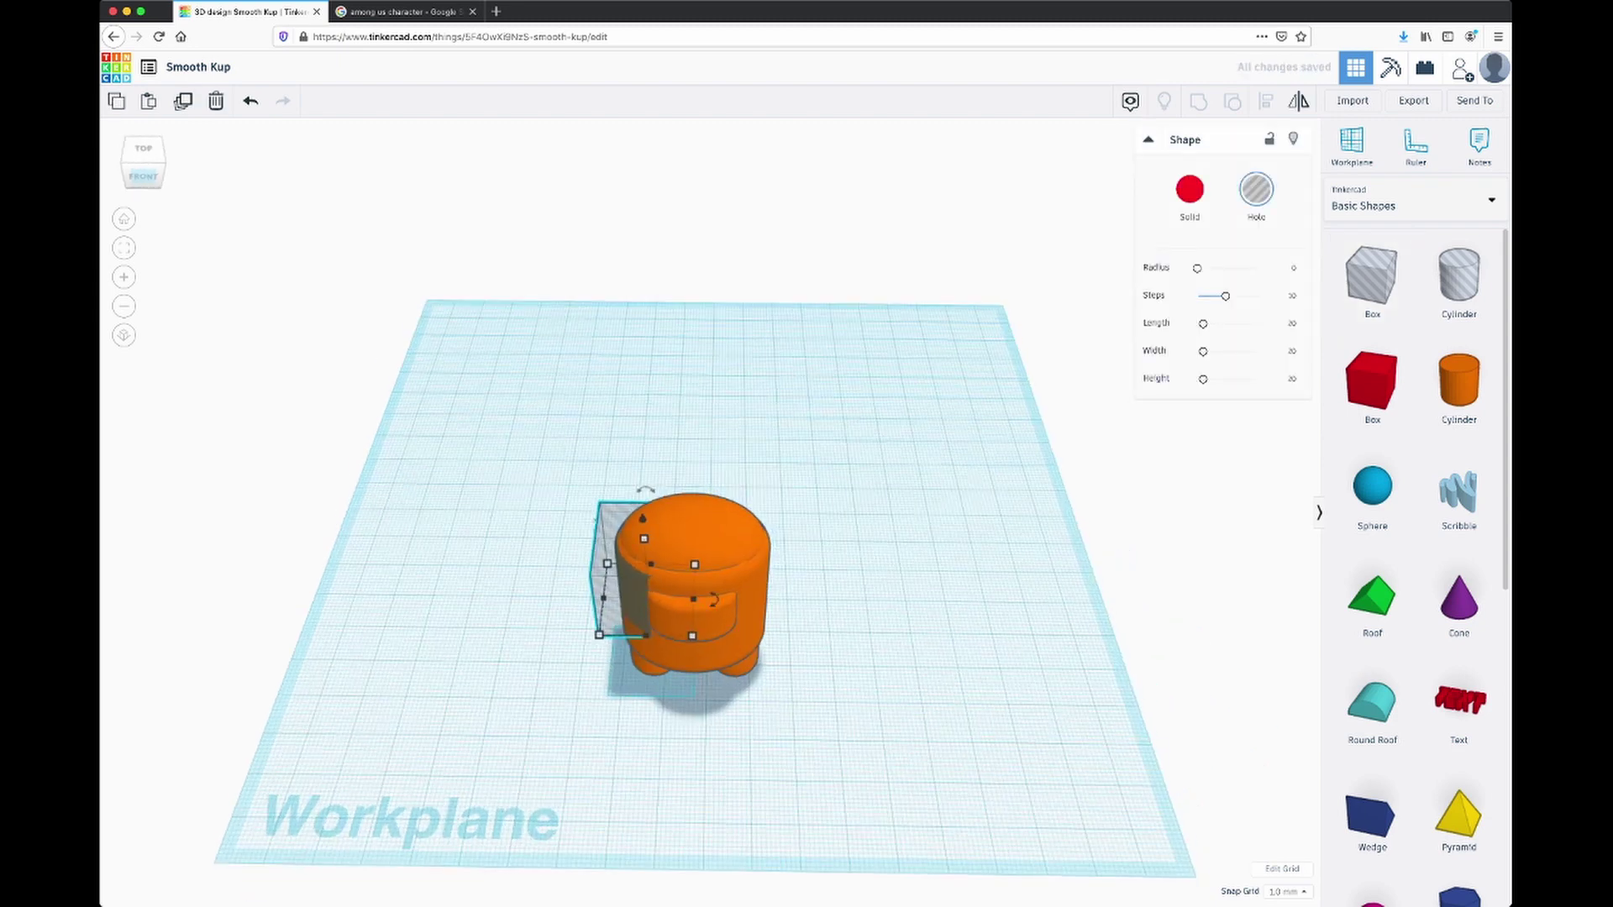
{"action": "left_click_drag", "start_coordinate": [692, 635], "coordinate": [829, 699]}
{"action": "right_click_drag", "start_coordinate": [830, 699], "coordinate": [1134, 664]}
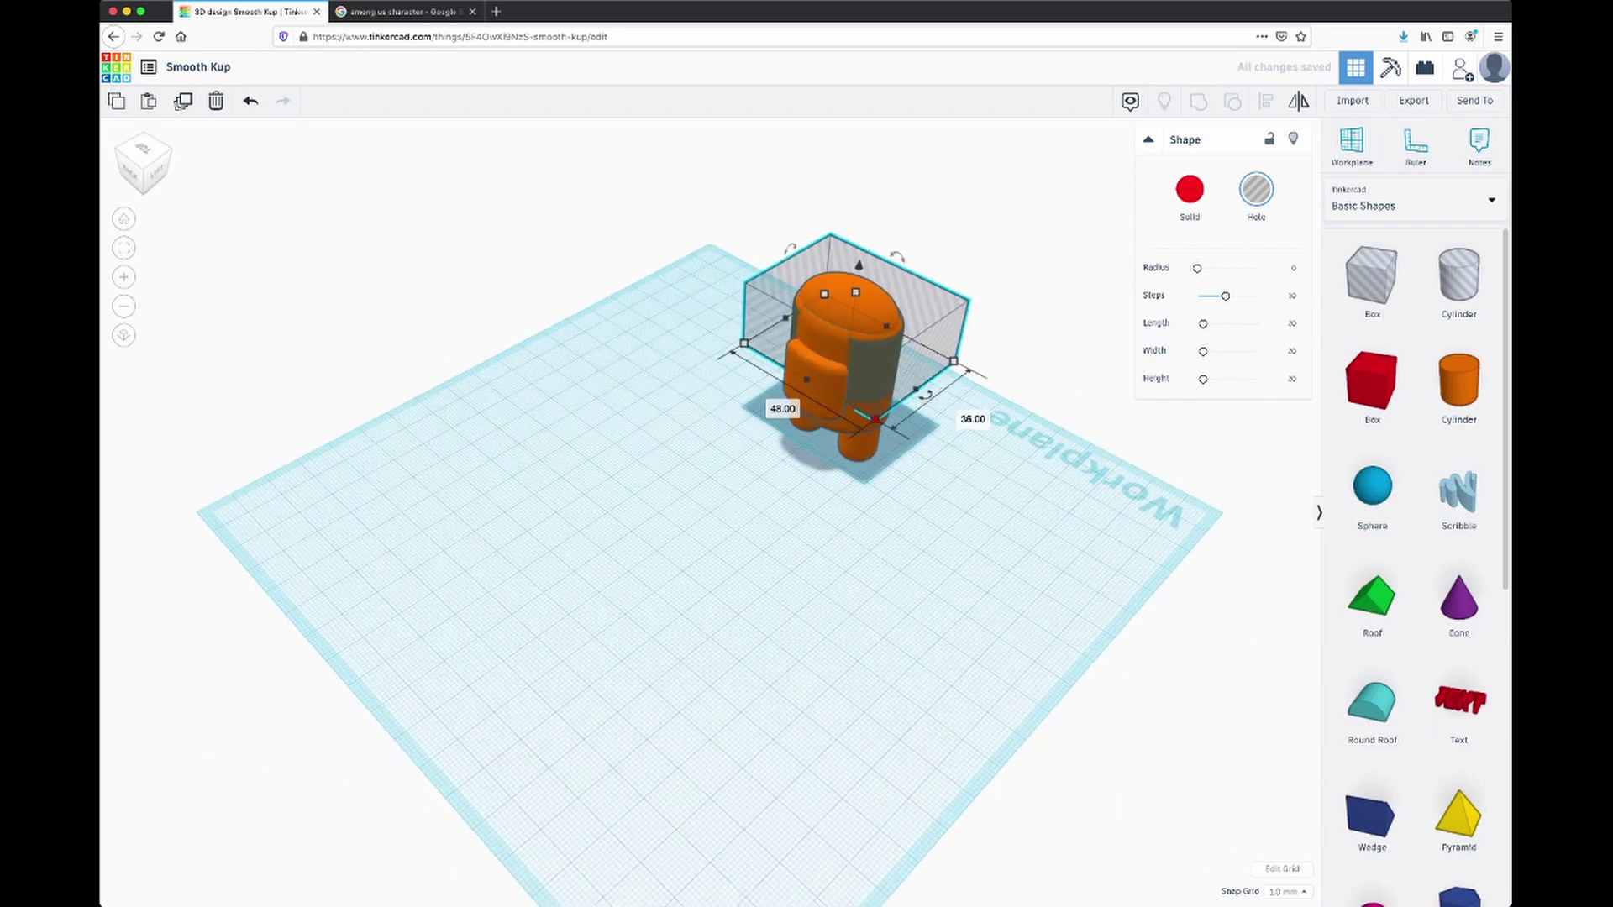
{"action": "left_click_drag", "start_coordinate": [875, 418], "coordinate": [861, 430]}
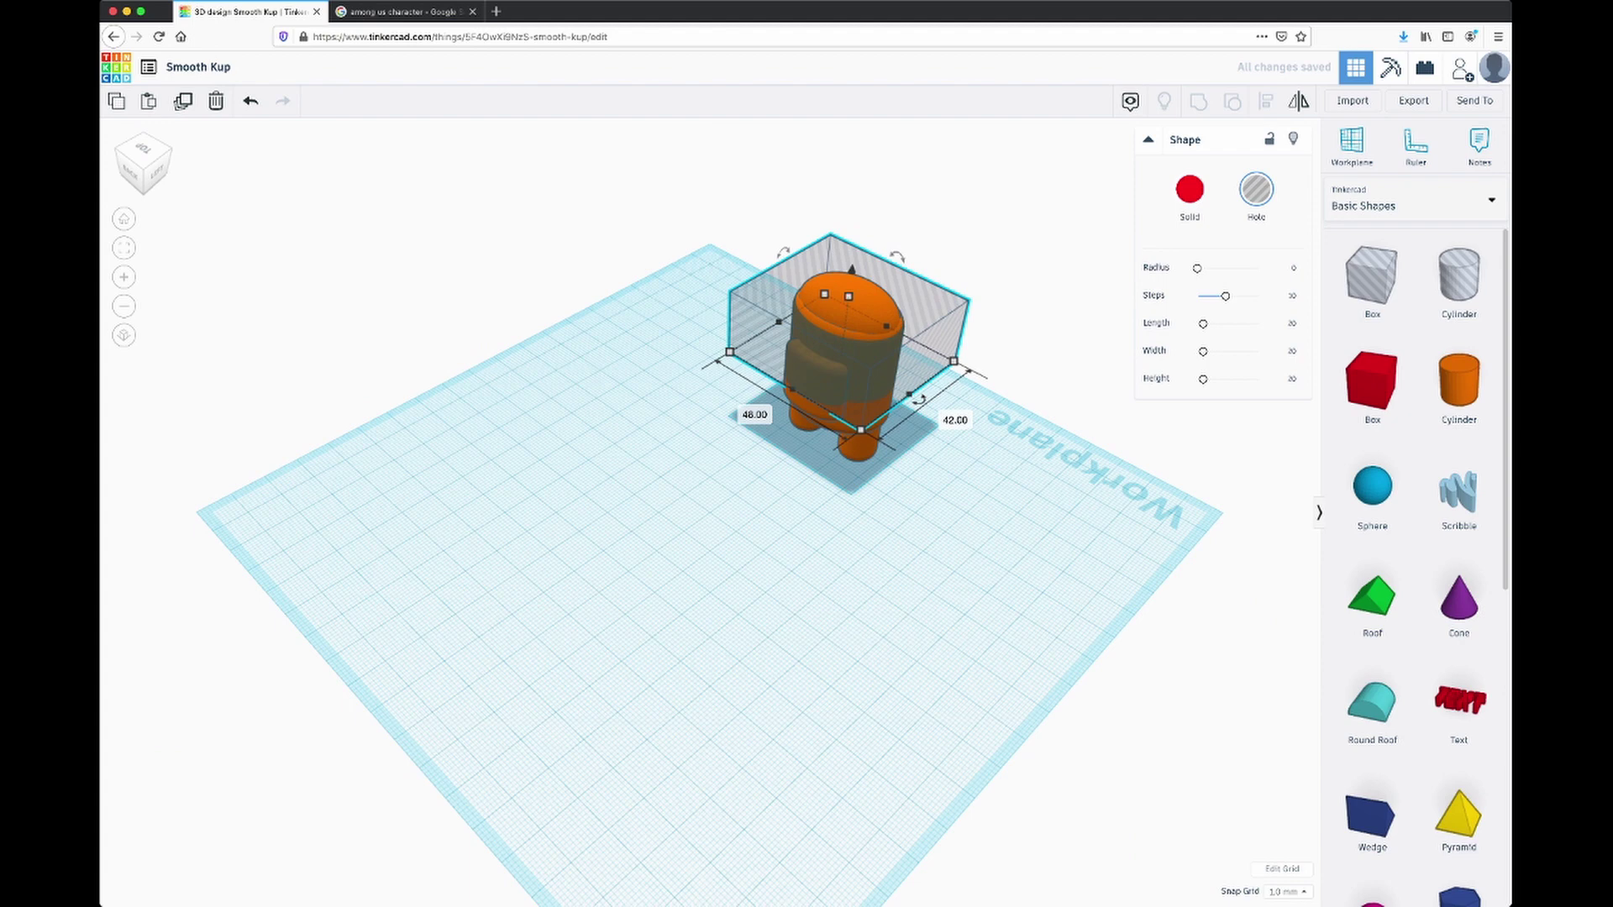
Step: Make the box hole tall enough to cover the head and group it with the body to cut off the upper part
{"action": "left_click", "coordinate": [858, 442]}
{"action": "key", "text": "ctrl+z"}
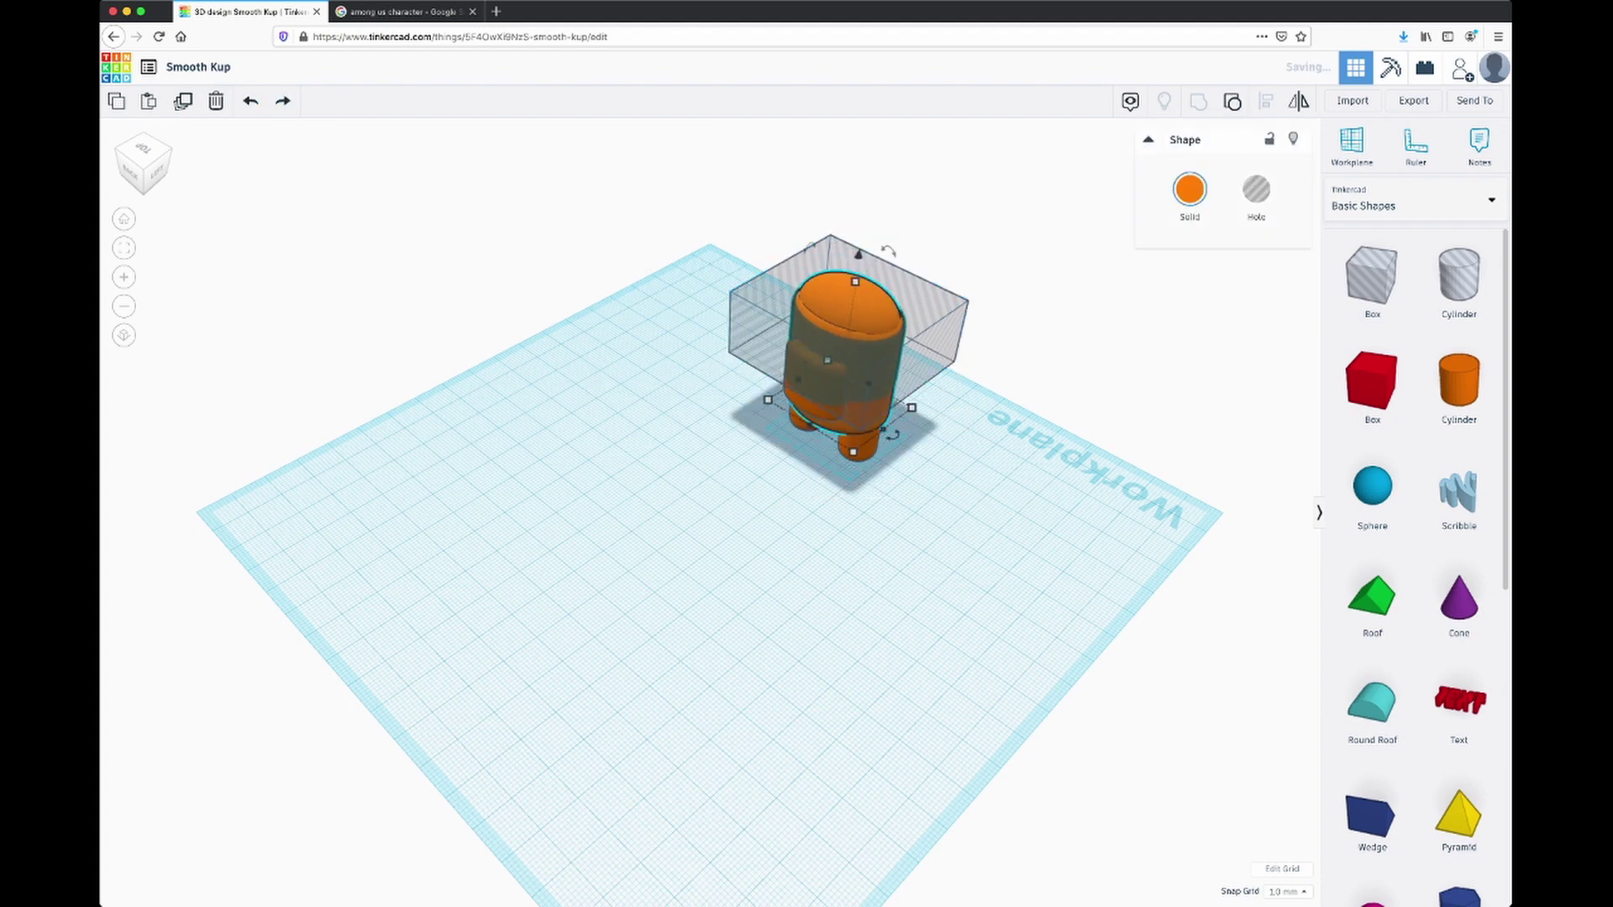
{"action": "left_click", "coordinate": [924, 328]}
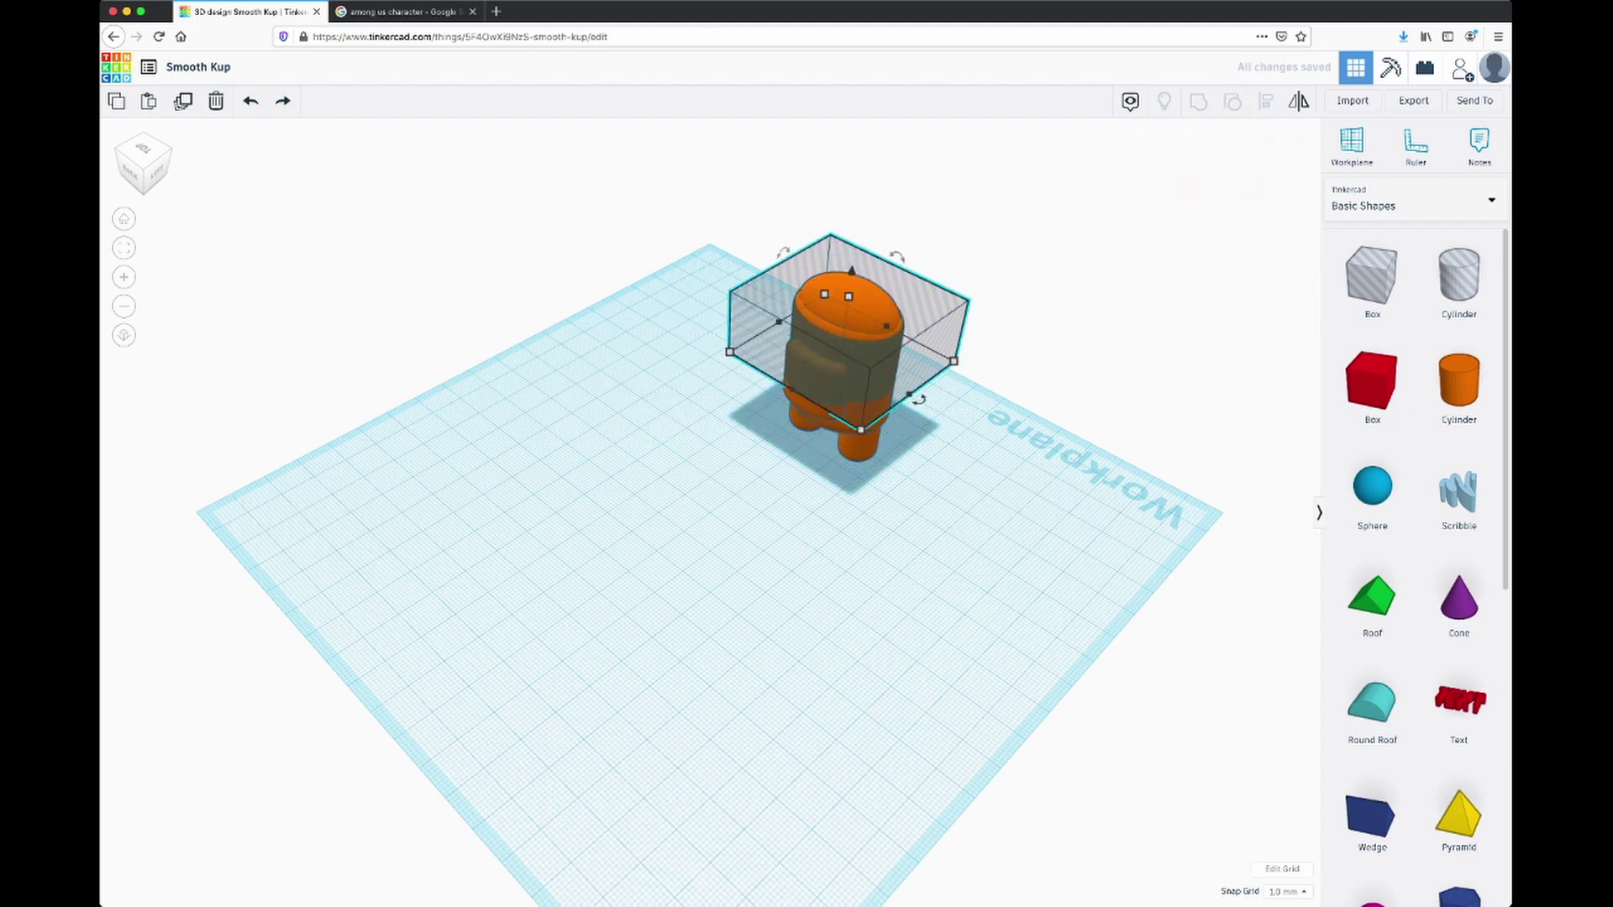
{"action": "left_click_drag", "start_coordinate": [849, 295], "coordinate": [855, 237]}
{"action": "right_click_drag", "start_coordinate": [855, 238], "coordinate": [638, 139]}
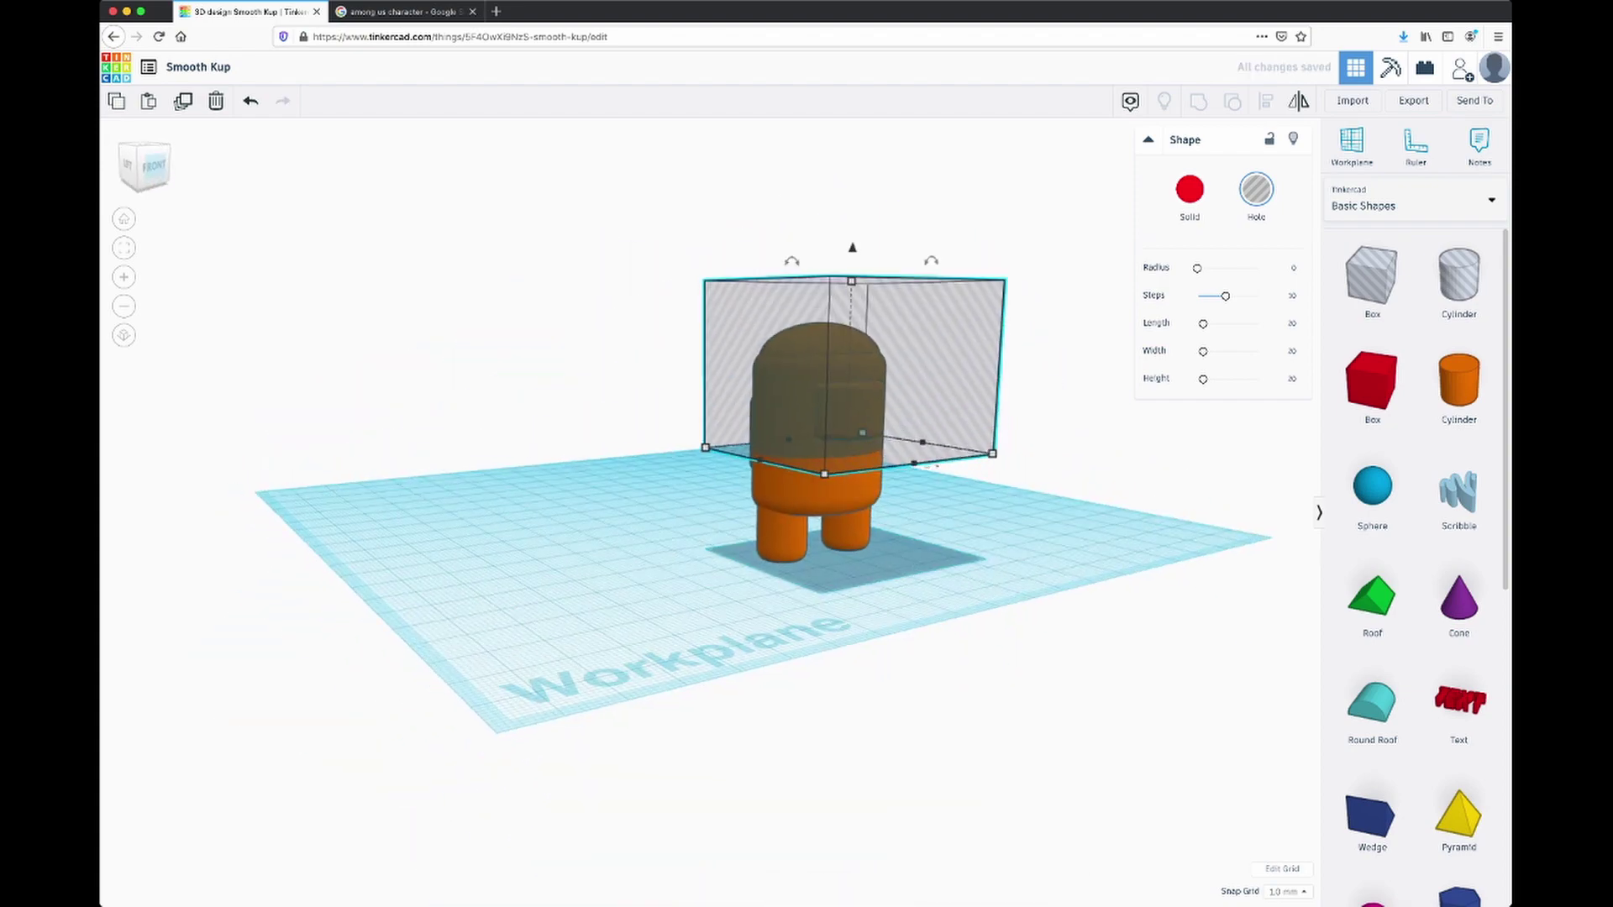
{"action": "left_click", "coordinate": [810, 494], "text": "shift"}
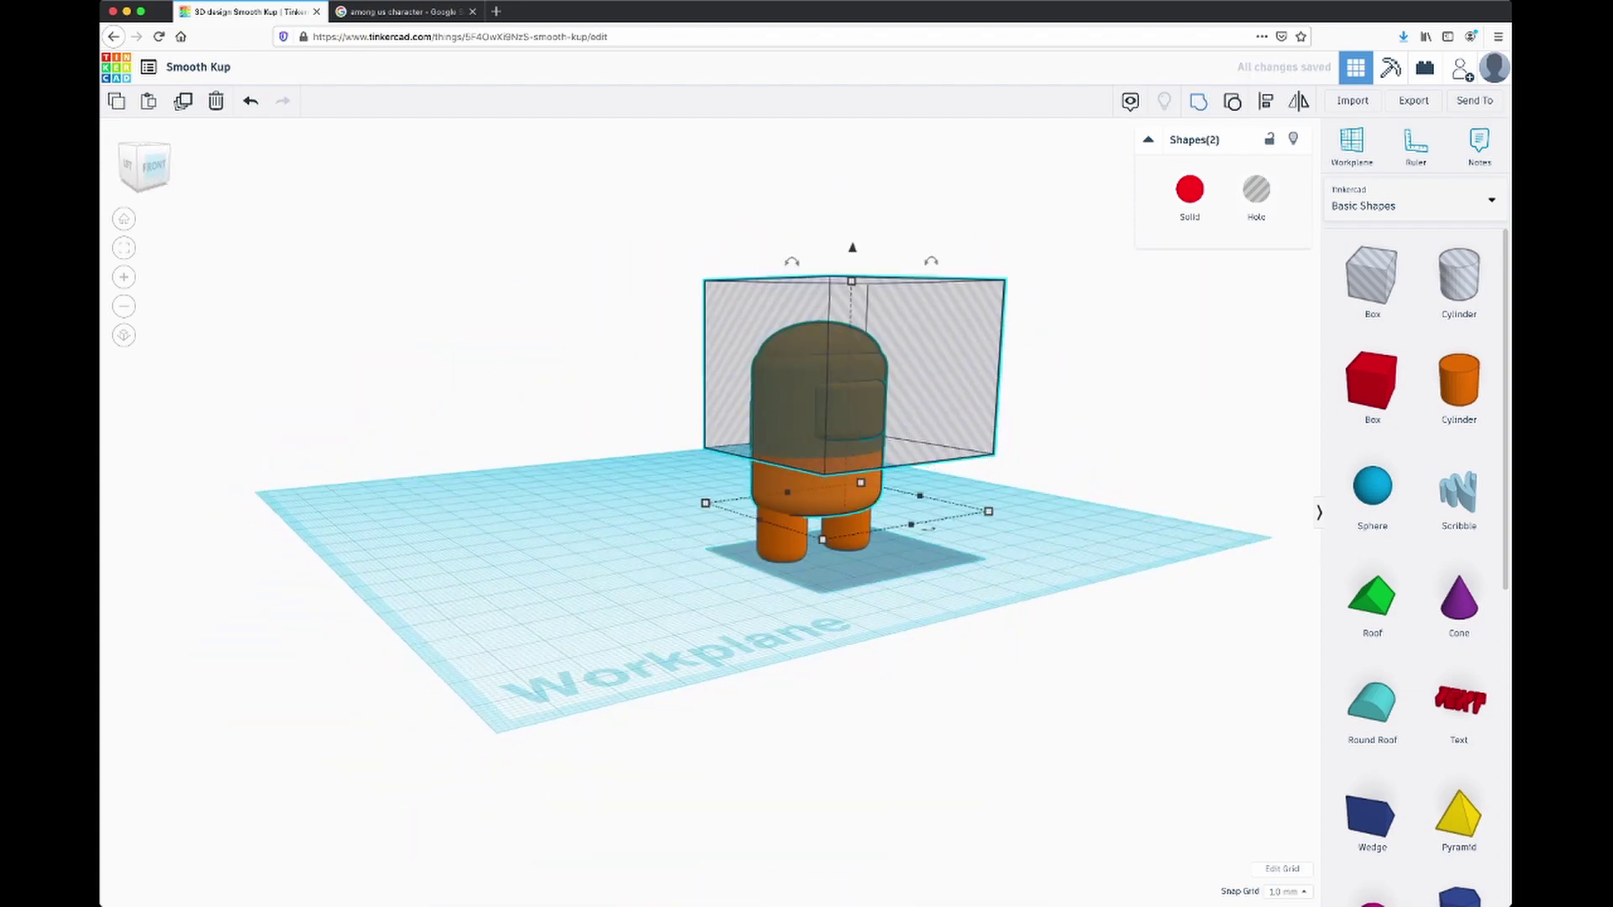
{"action": "key", "text": "ctrl+g"}
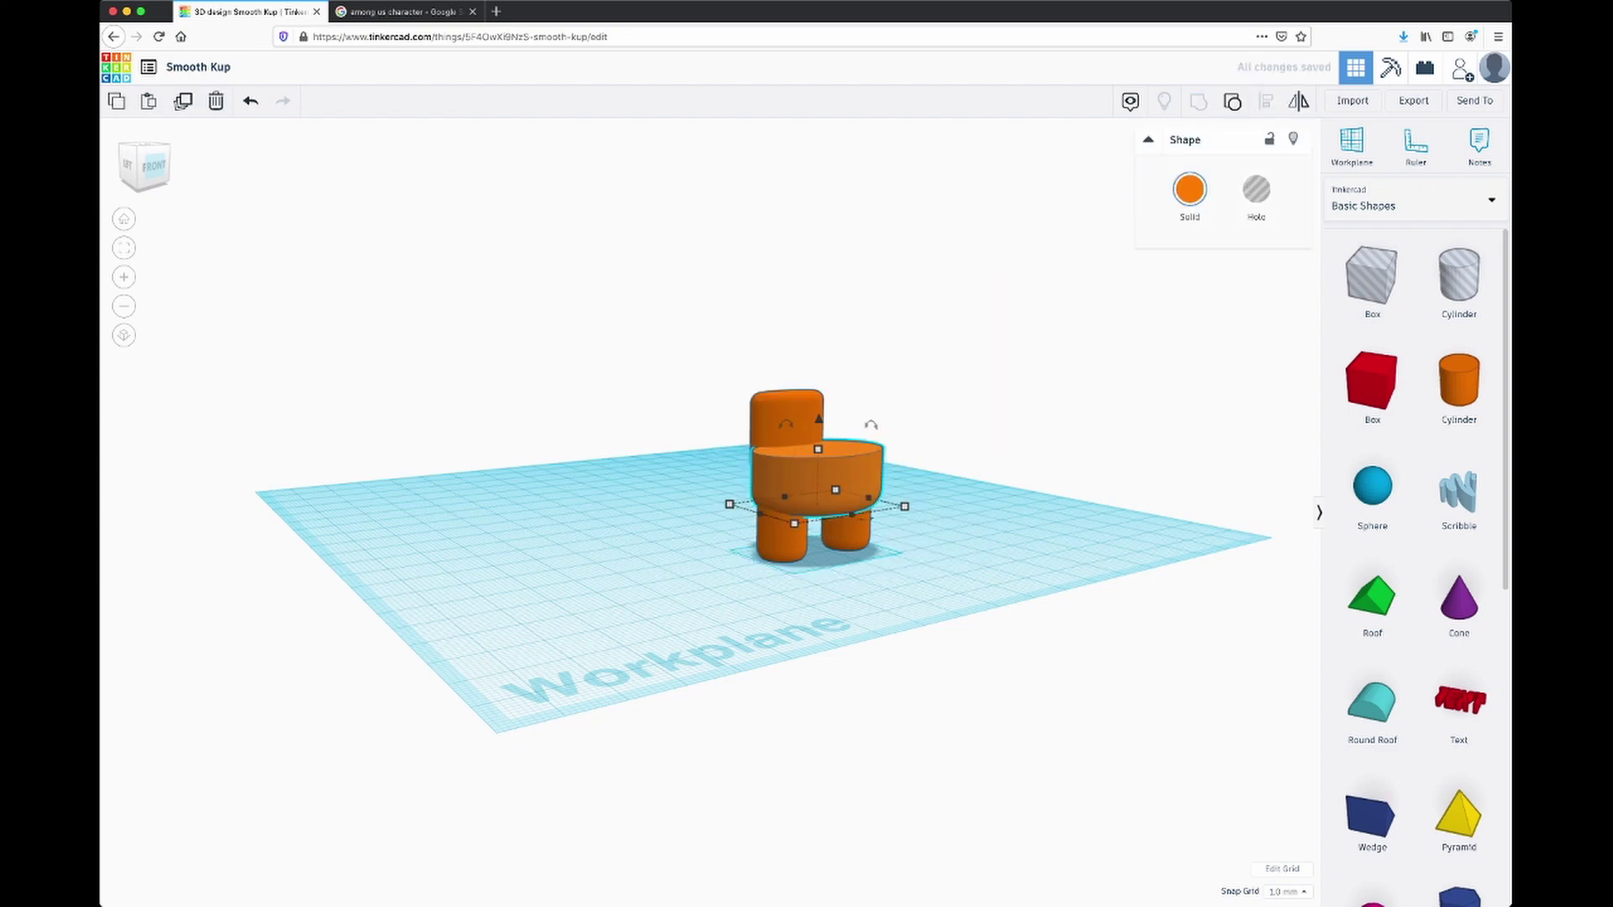
Step: Place a cylinder hole at the body's front corner, rotated 90° onto its side and narrowed to 10 mm
{"action": "right_click_drag", "start_coordinate": [811, 494], "coordinate": [724, 607]}
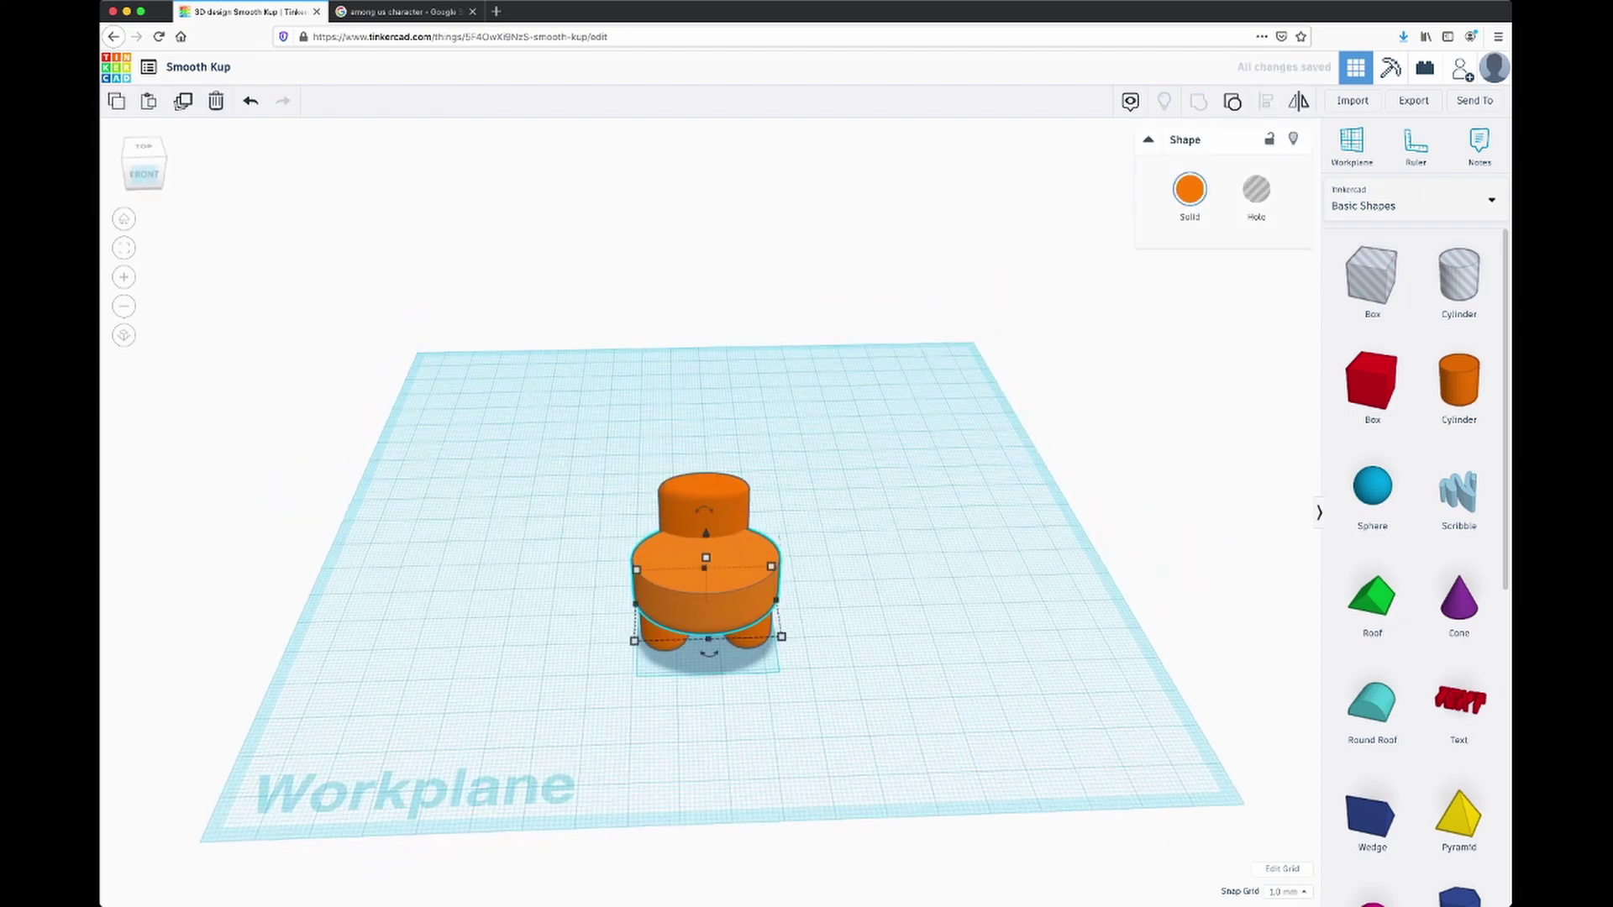
{"action": "left_click_drag", "start_coordinate": [1459, 277], "coordinate": [1023, 538]}
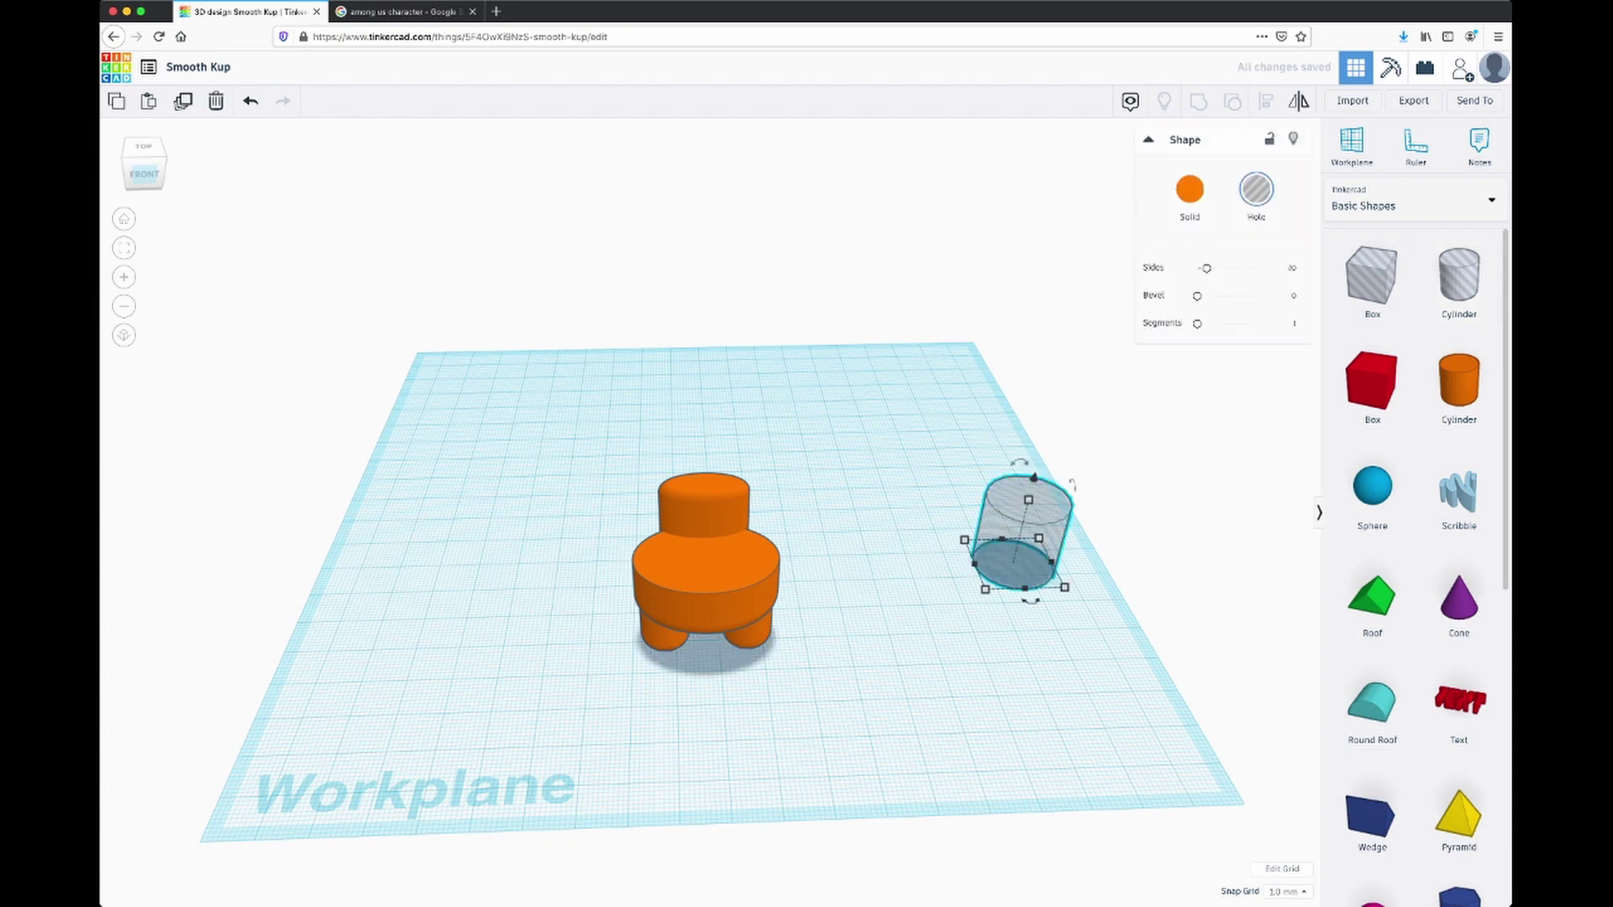
{"action": "right_click_drag", "start_coordinate": [1023, 537], "coordinate": [1117, 592]}
{"action": "left_click_drag", "start_coordinate": [993, 343], "coordinate": [1033, 418]}
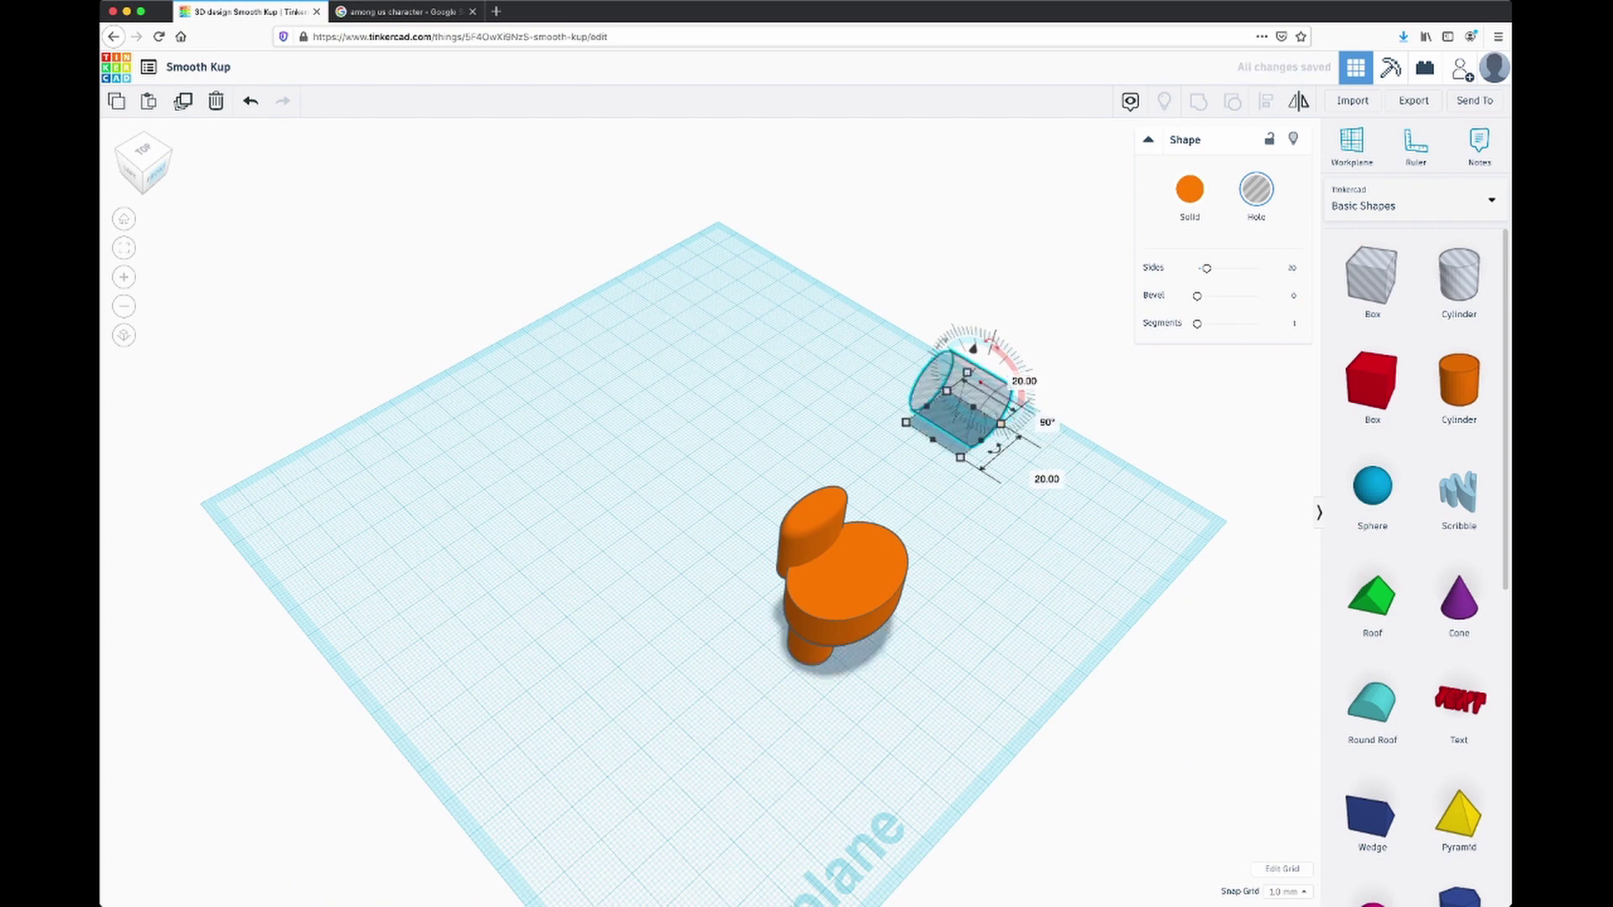
{"action": "left_click_drag", "start_coordinate": [966, 404], "coordinate": [797, 648]}
{"action": "right_click_drag", "start_coordinate": [796, 649], "coordinate": [657, 509]}
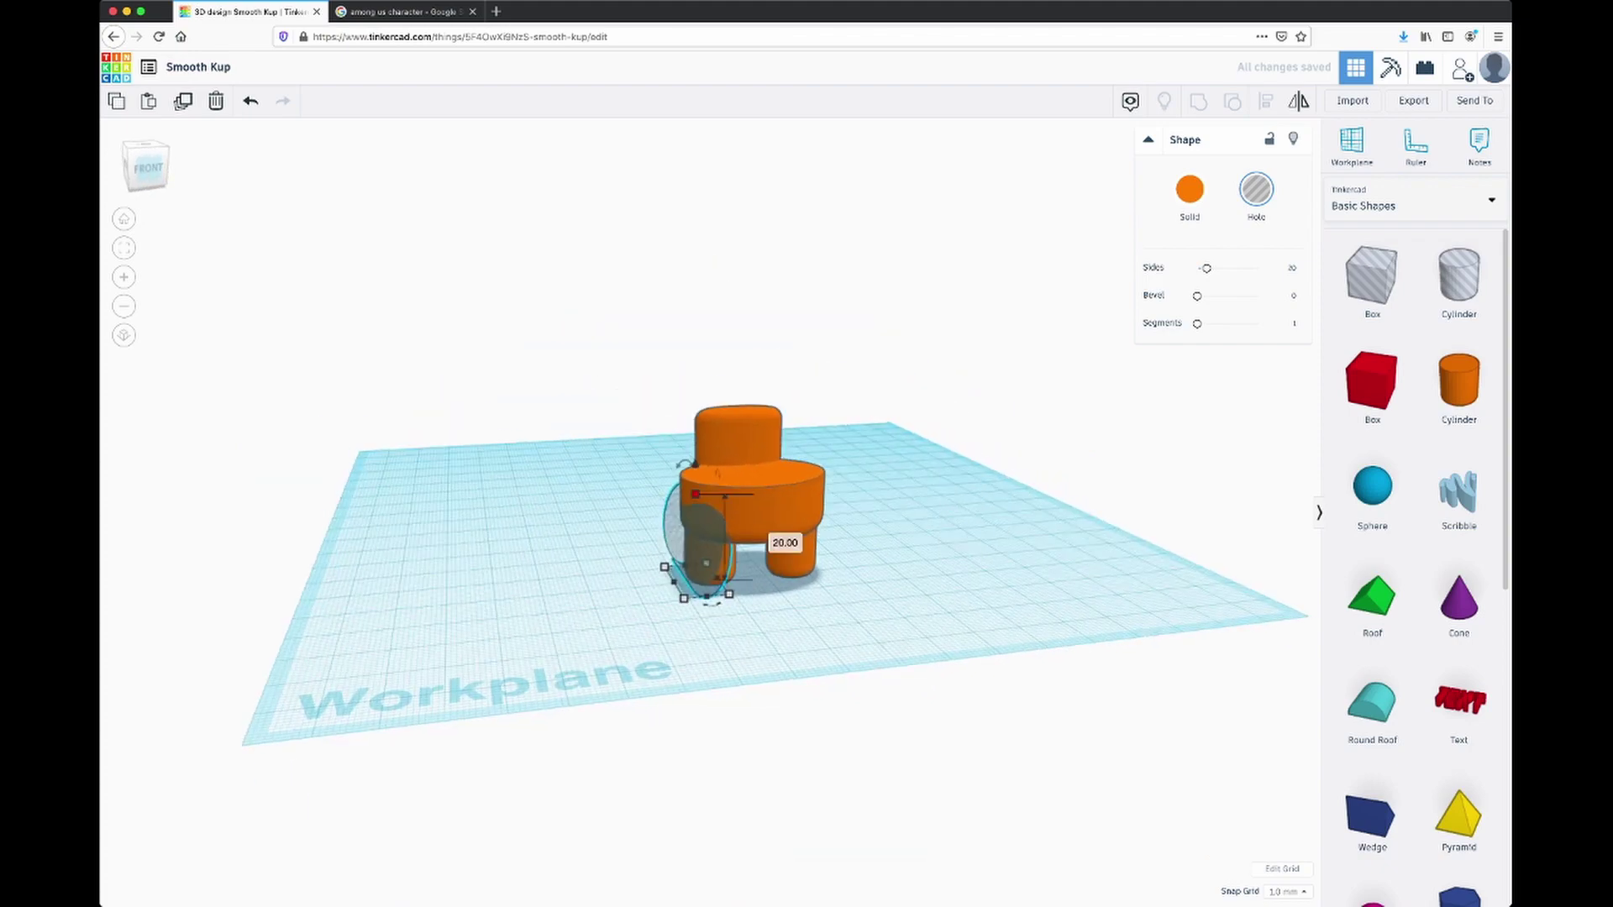
Step: Raise the cylinder hole 20 mm to the body's cut rim, reduce its height and lengthen it to 27 mm
{"action": "left_click_drag", "start_coordinate": [682, 464], "coordinate": [695, 370]}
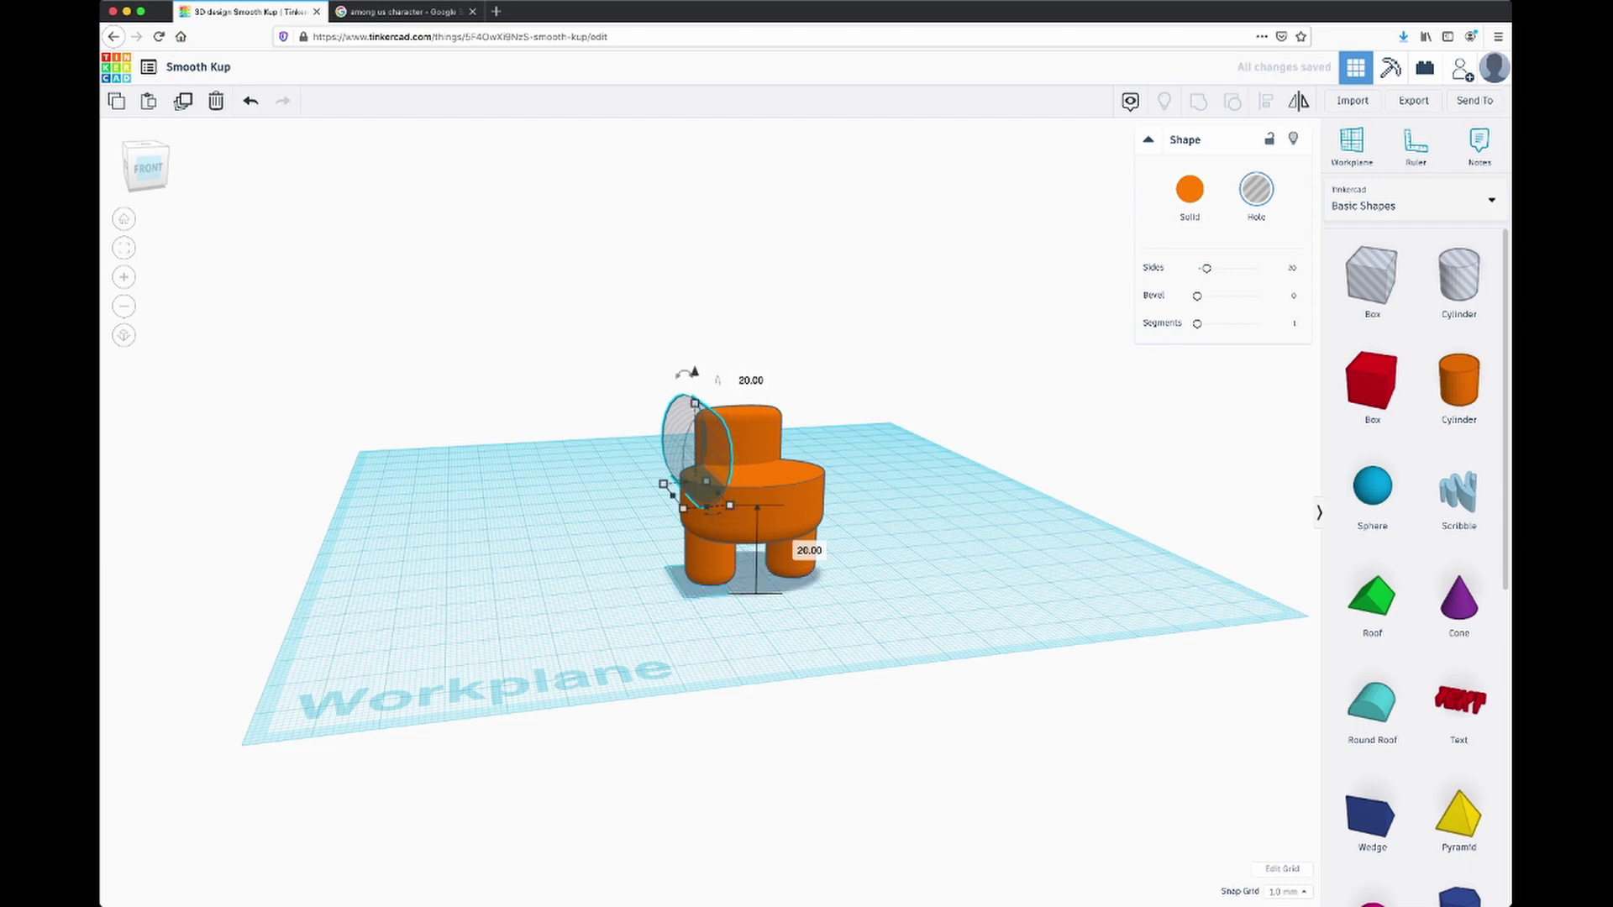
{"action": "left_click_drag", "start_coordinate": [691, 437], "coordinate": [703, 460]}
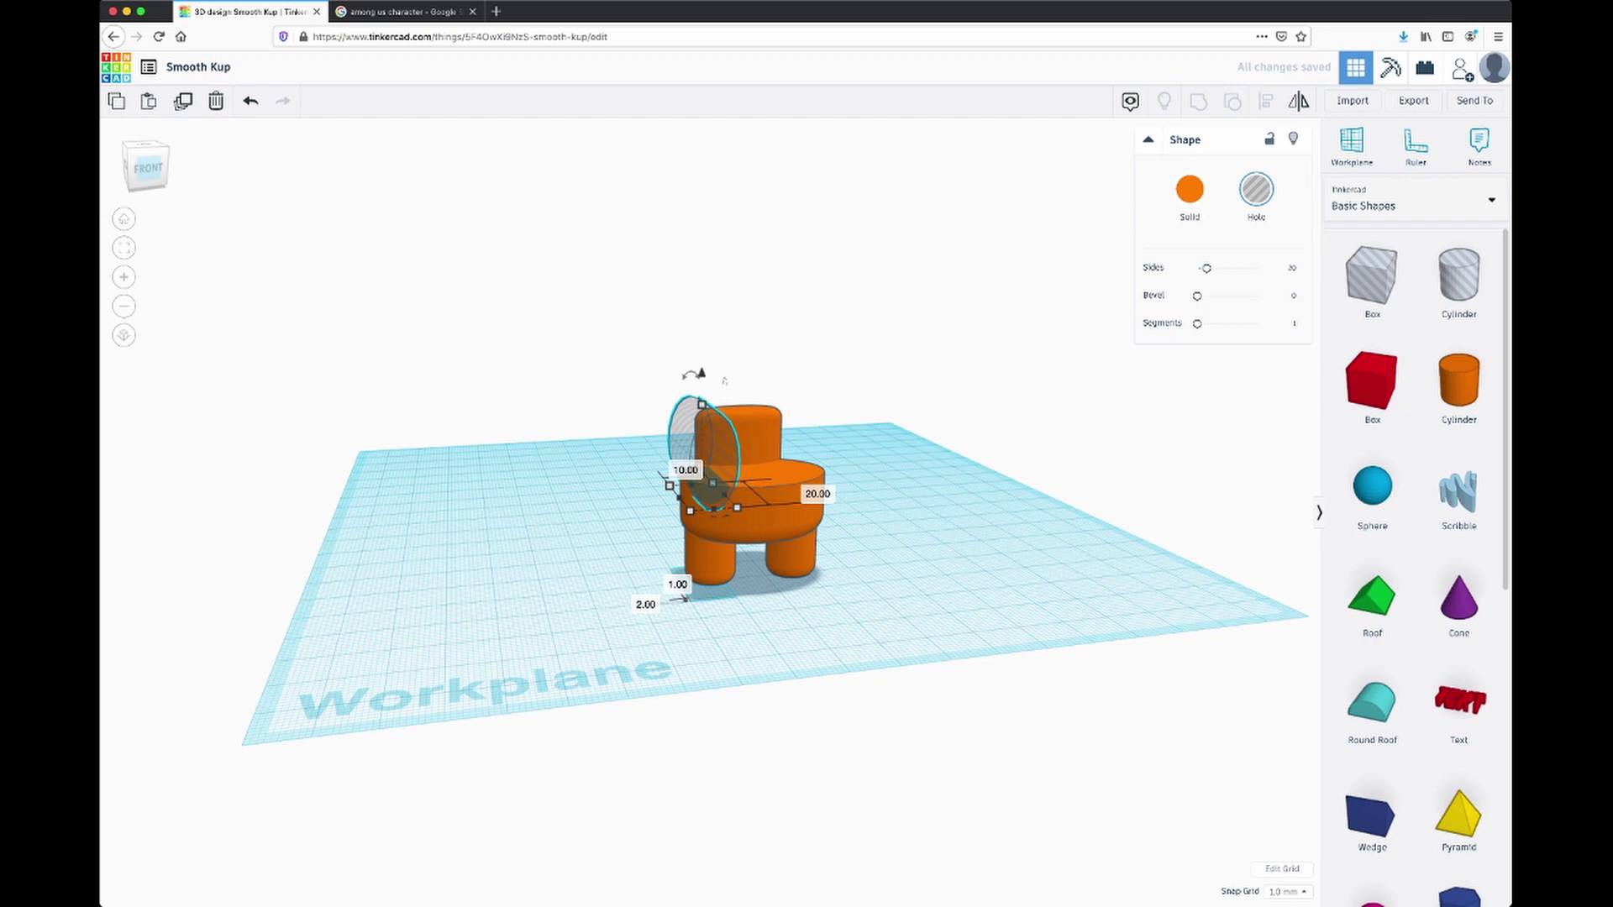
{"action": "left_click_drag", "start_coordinate": [724, 380], "coordinate": [724, 413]}
{"action": "left_click_drag", "start_coordinate": [707, 472], "coordinate": [708, 466]}
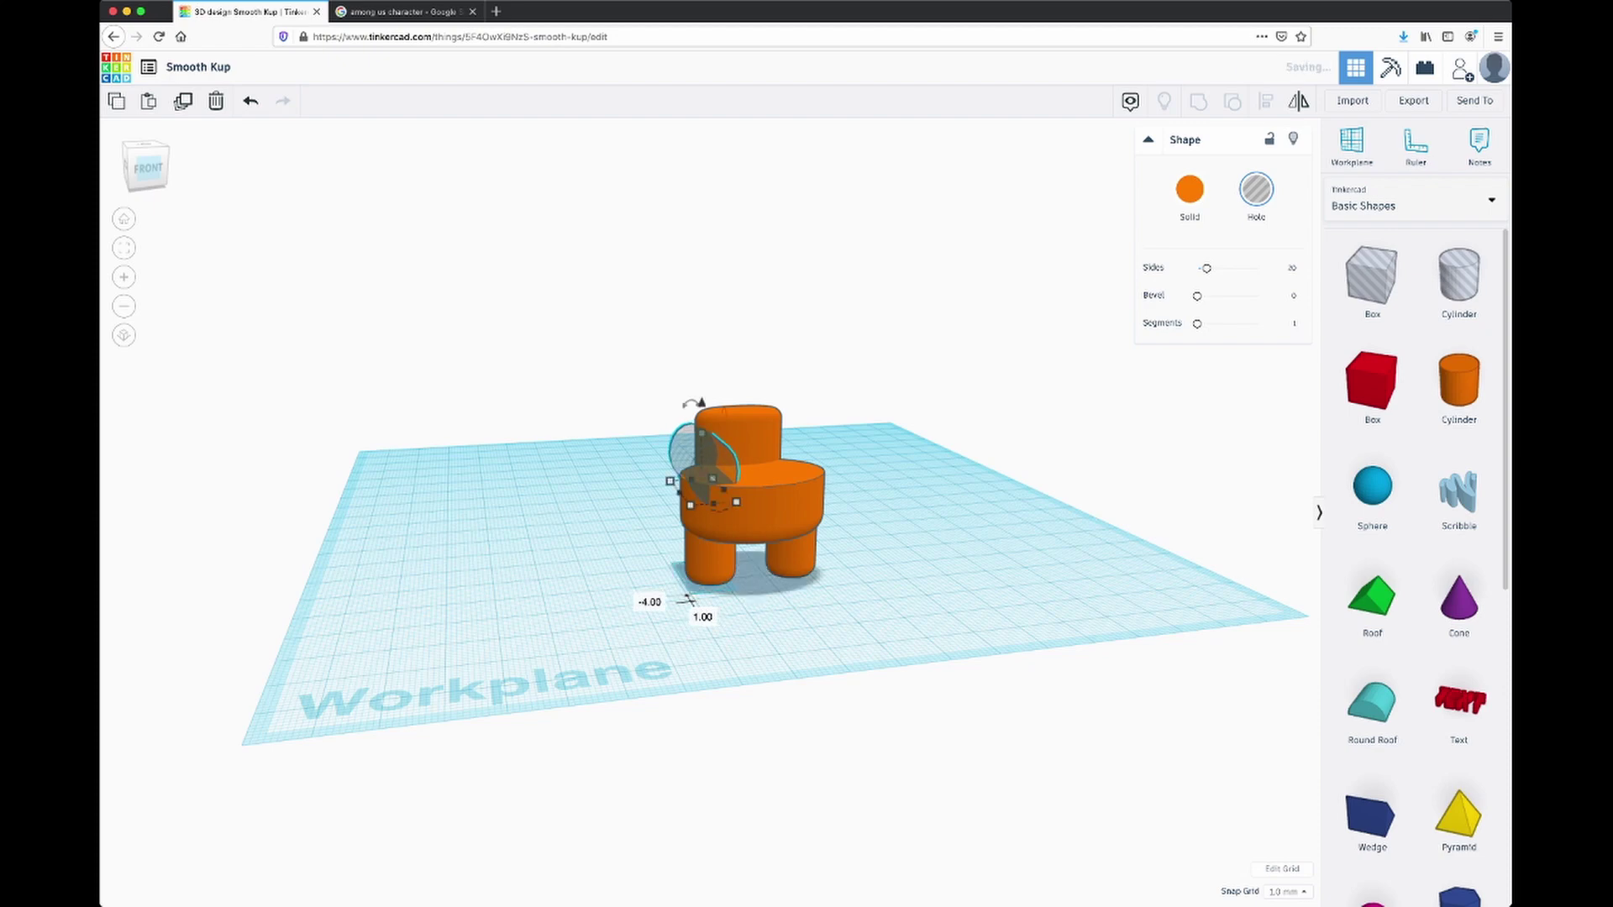
{"action": "left_click_drag", "start_coordinate": [713, 503], "coordinate": [720, 511]}
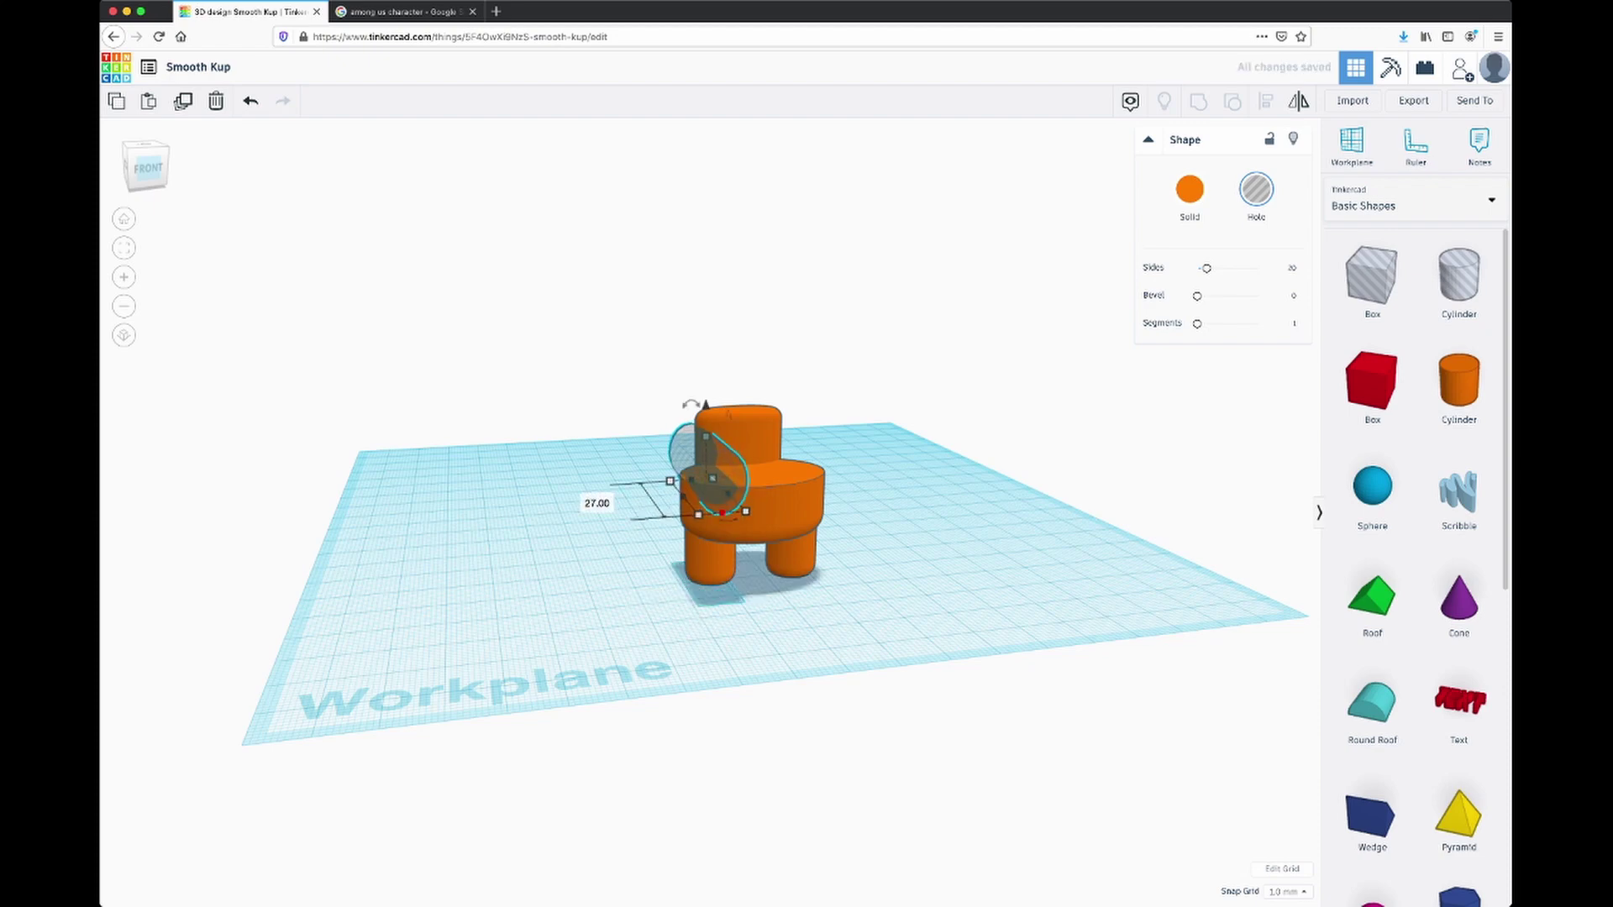
{"action": "right_click_drag", "start_coordinate": [721, 511], "coordinate": [711, 569]}
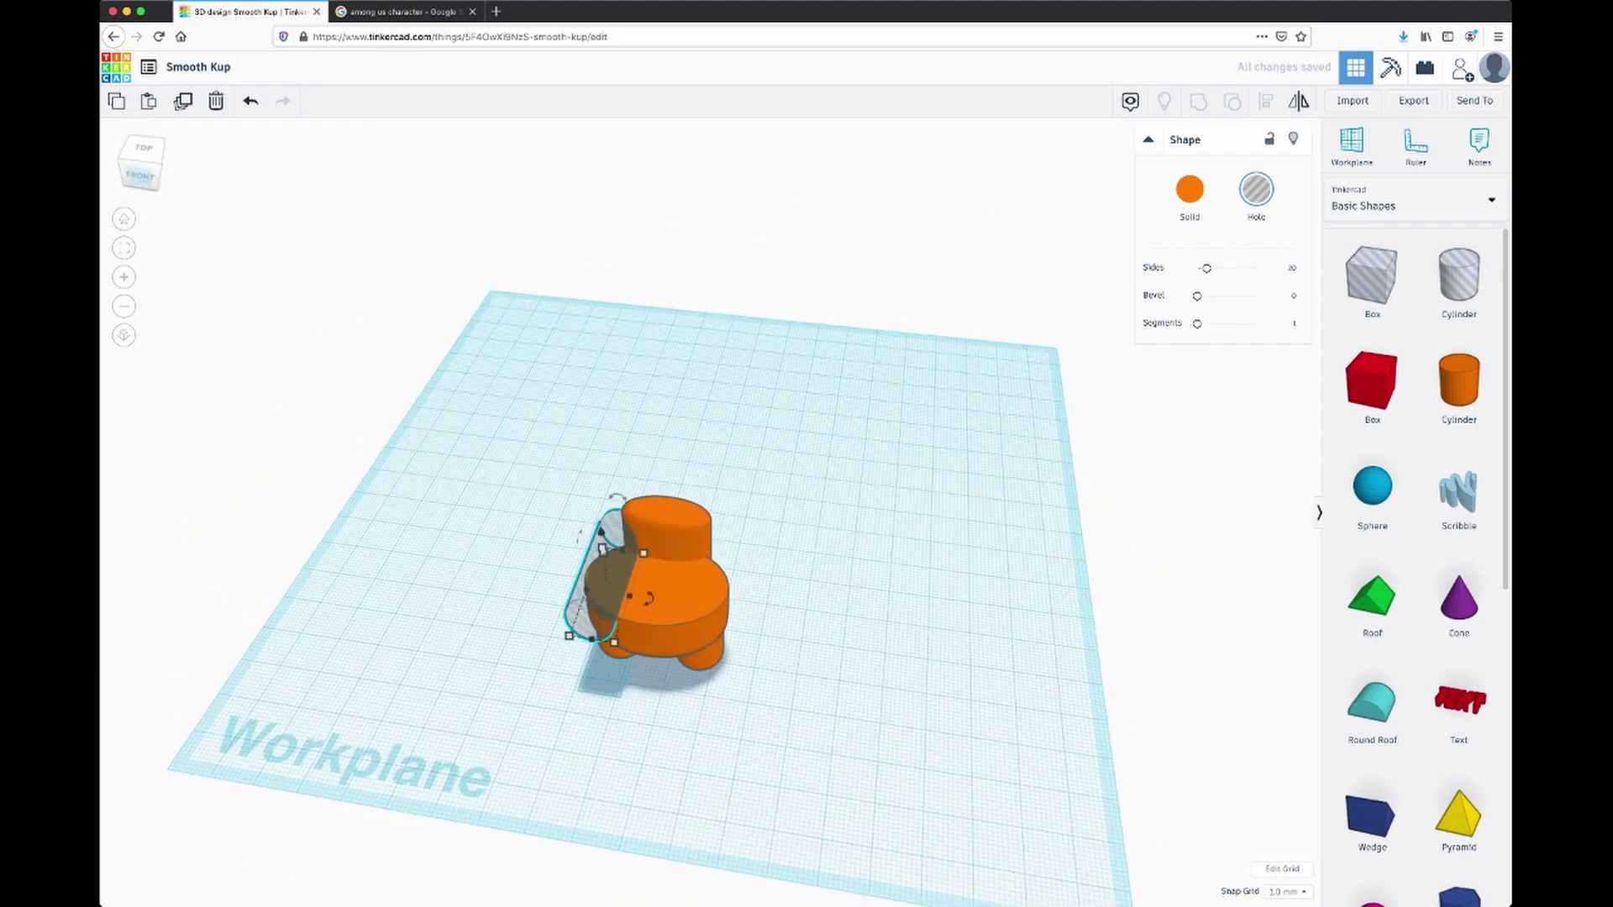
Step: Duplicate the cylinder hole in even steps across the cut rim and narrow the last copy to 6.03 mm
{"action": "mouse_move", "coordinate": [629, 595]}
{"action": "left_mouse_down"}
{"action": "mouse_move", "coordinate": [651, 598]}
{"action": "mouse_move", "coordinate": [634, 589]}
{"action": "left_mouse_up"}
{"action": "left_click_drag", "start_coordinate": [643, 700], "coordinate": [677, 703]}
{"action": "key", "text": "super+d"}
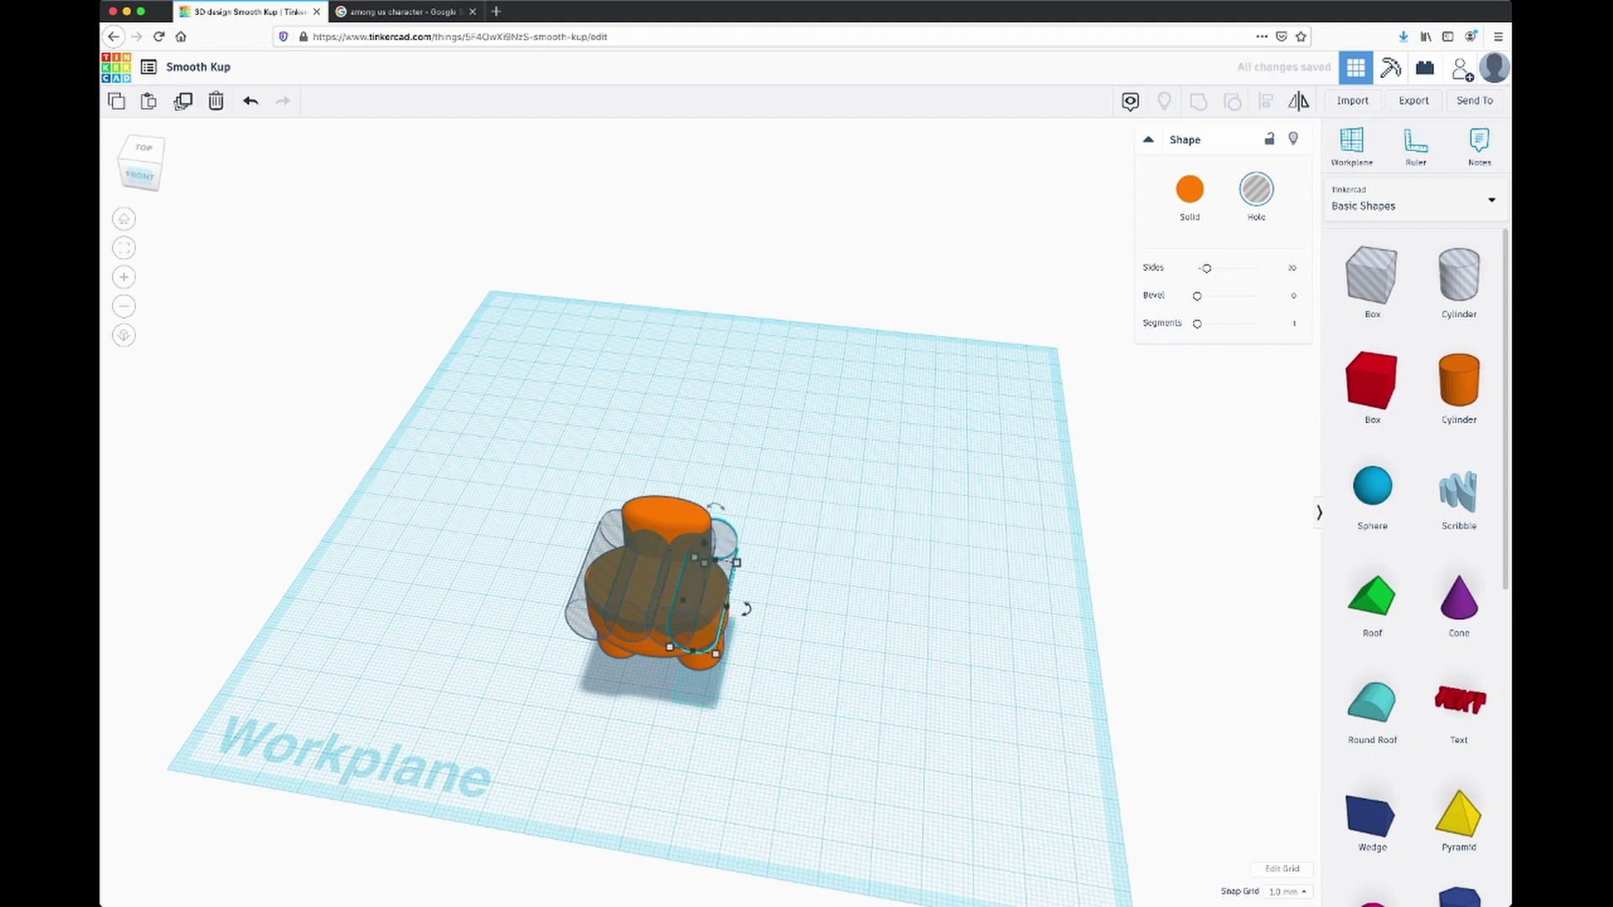
{"action": "left_click_drag", "start_coordinate": [682, 601], "coordinate": [688, 650]}
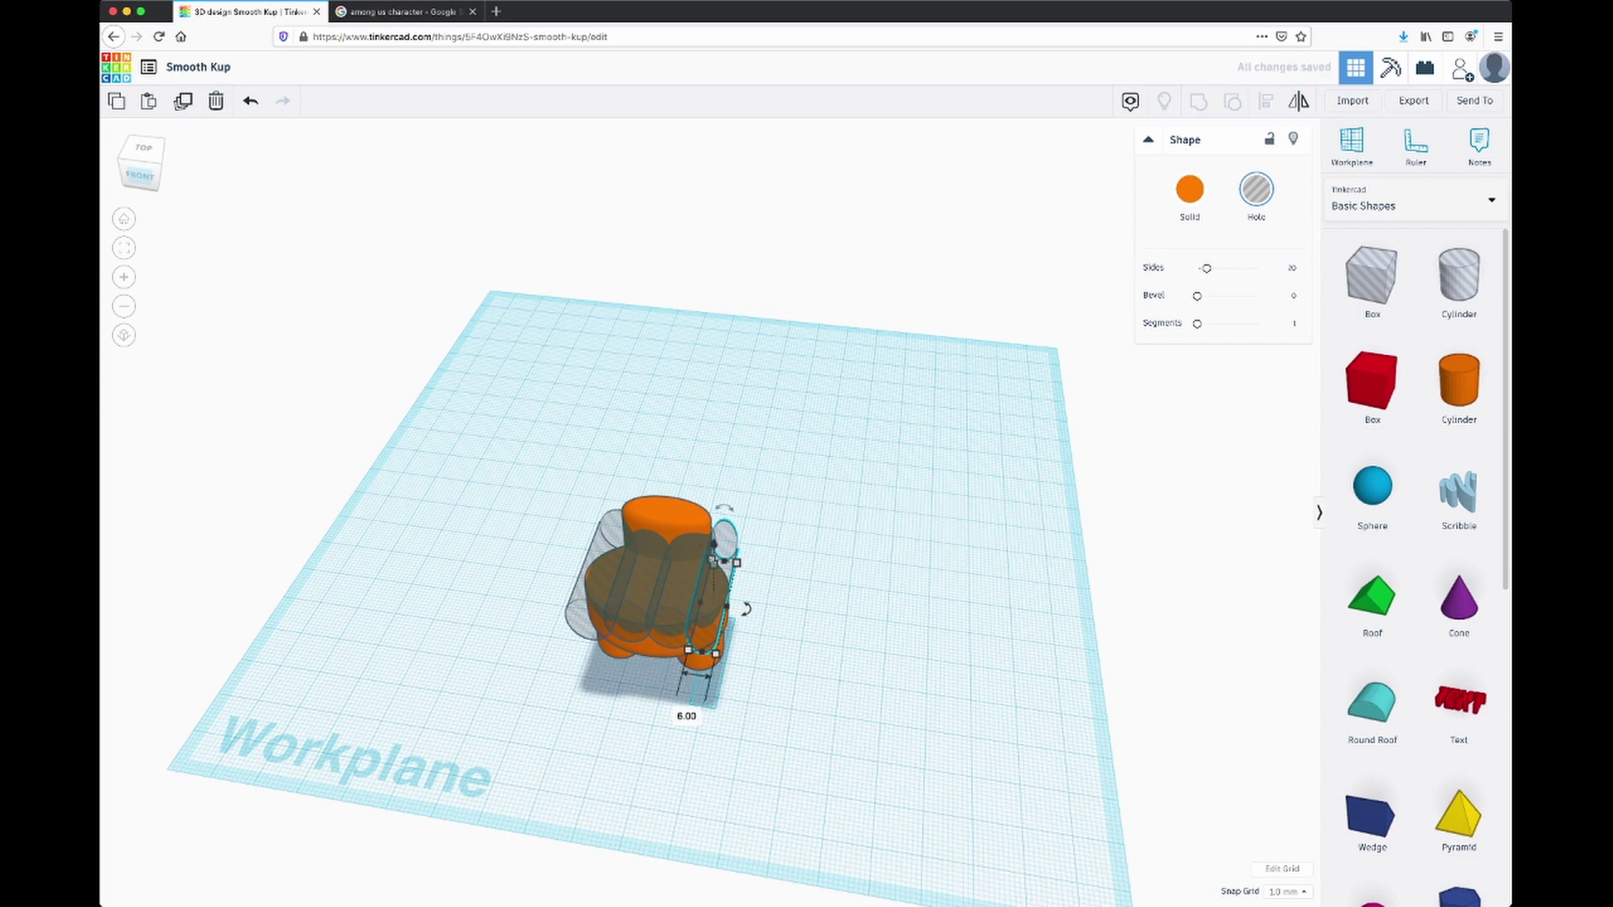
{"action": "key", "text": "Escape"}
{"action": "left_click_drag", "start_coordinate": [646, 541], "coordinate": [565, 538]}
Step: Try to carve the body's rim by grouping it with the four cylinder holes, and undo the grouping
{"action": "left_click", "coordinate": [658, 645]}
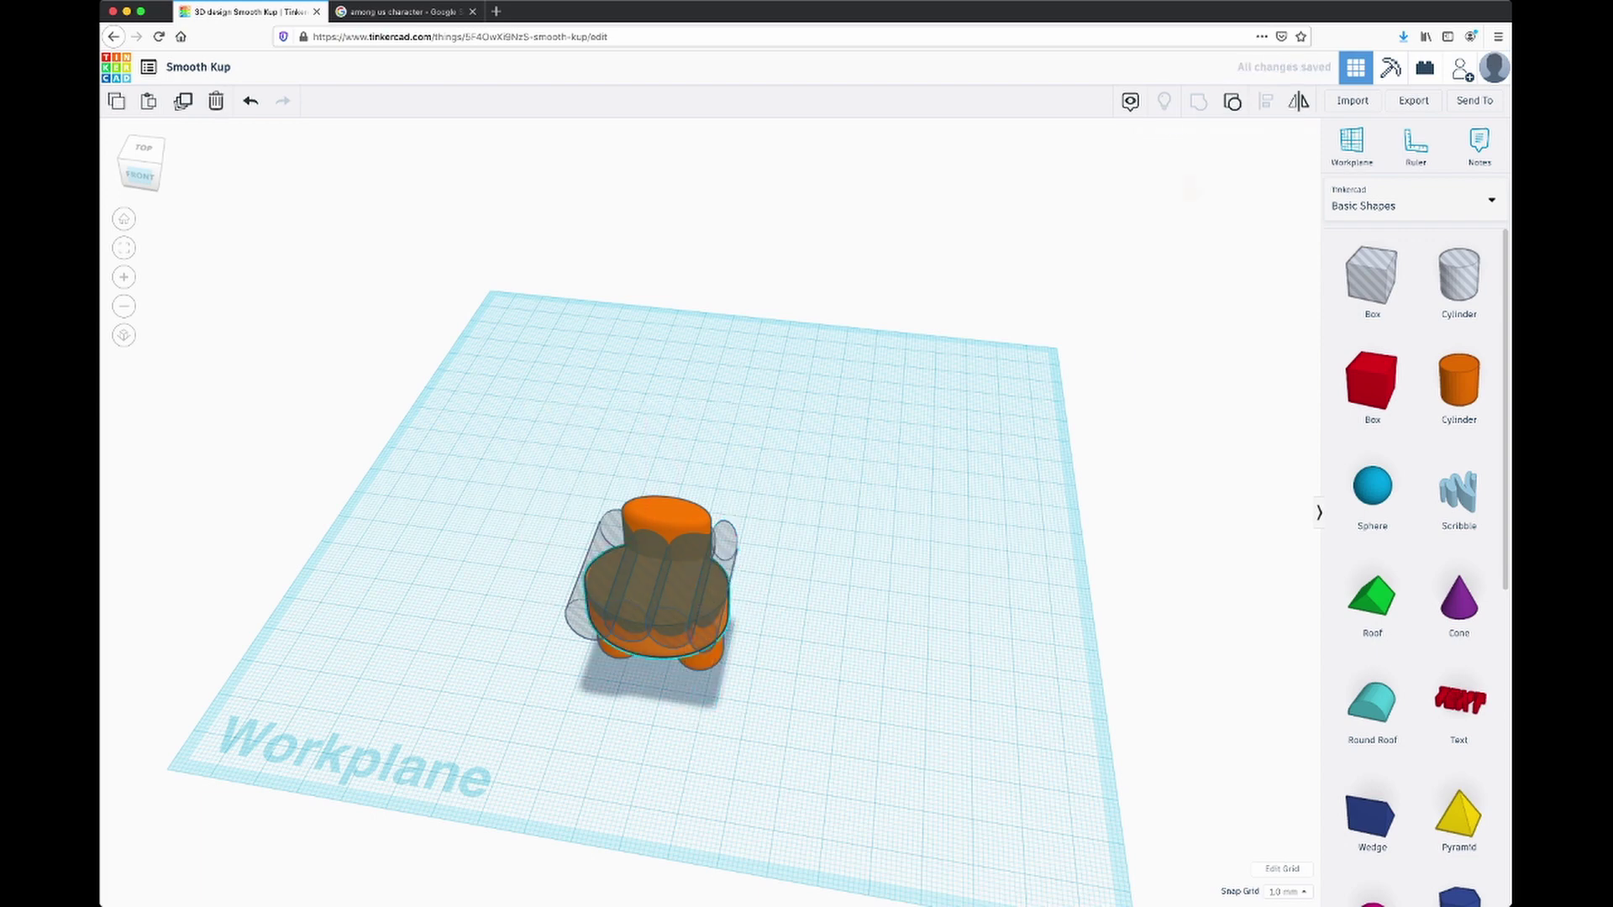
{"action": "left_click", "coordinate": [582, 620], "text": "shift"}
{"action": "left_click", "coordinate": [625, 624], "text": "shift"}
{"action": "left_click", "coordinate": [668, 630], "text": "shift"}
{"action": "left_click", "coordinate": [706, 634], "text": "shift"}
{"action": "key", "text": "ctrl+g"}
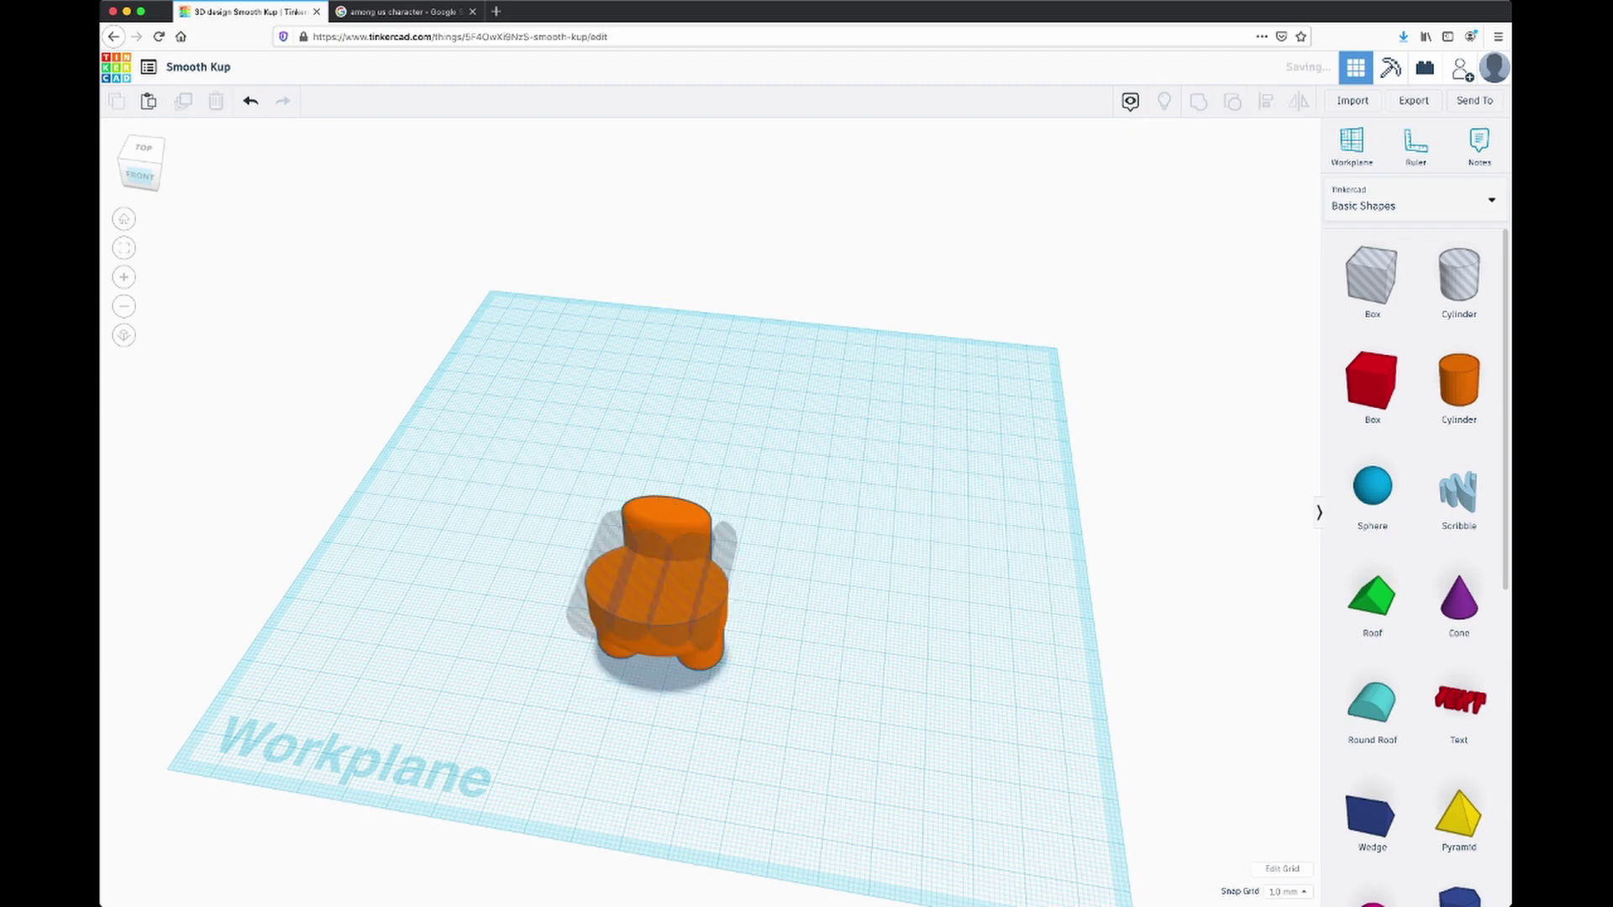
{"action": "right_click_drag", "start_coordinate": [773, 672], "coordinate": [758, 542]}
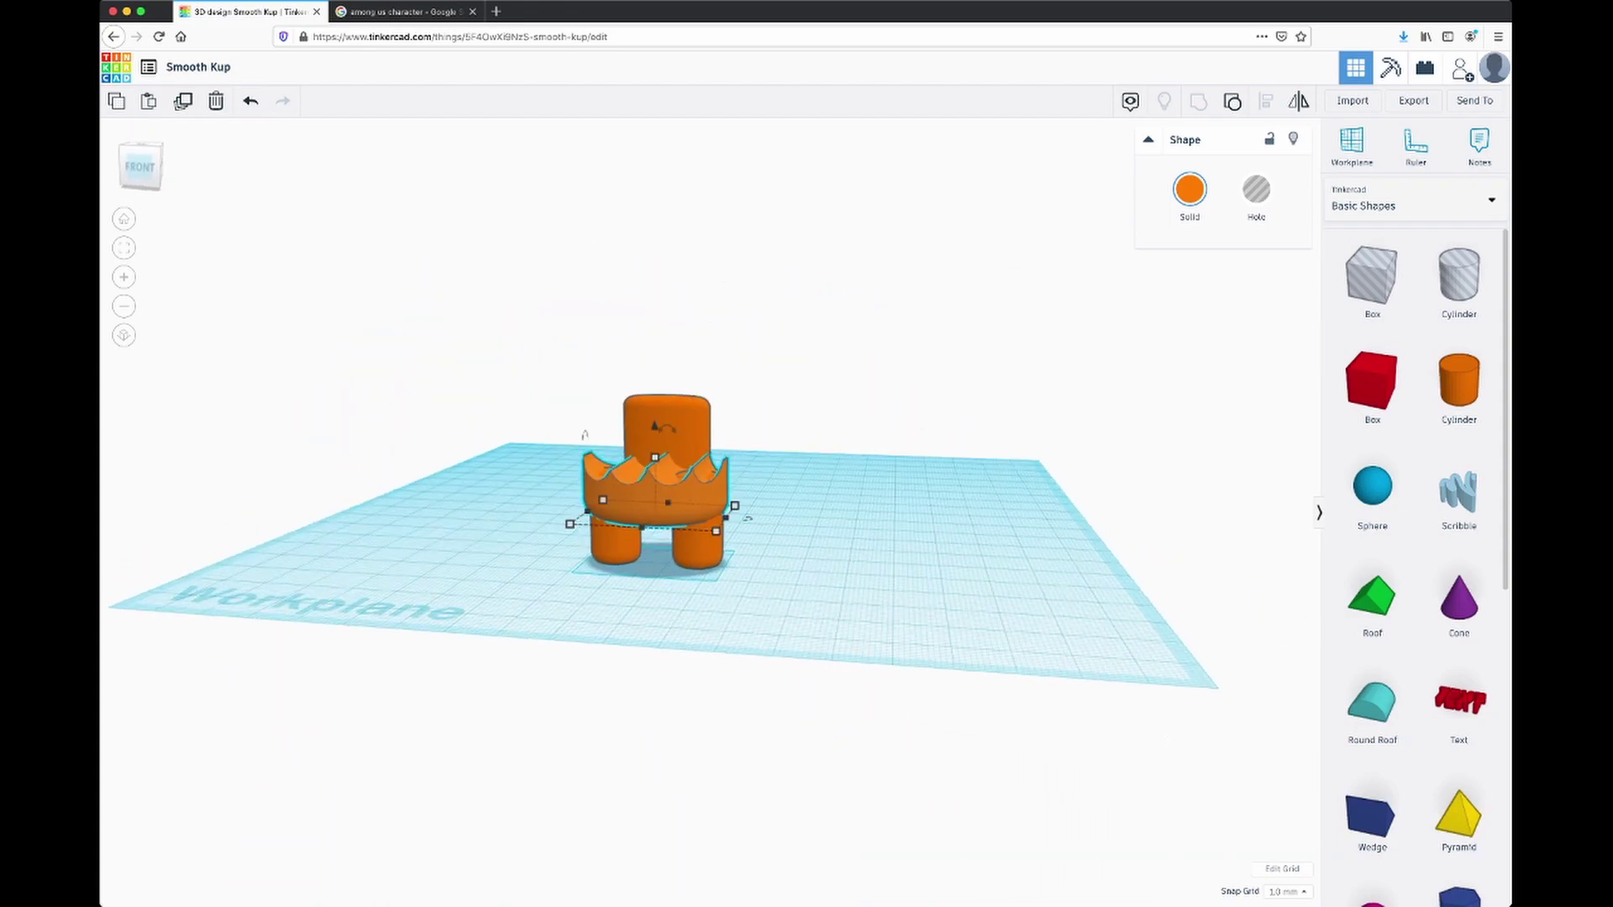
{"action": "key", "text": "ctrl+z"}
{"action": "key", "text": "ctrl+z"}
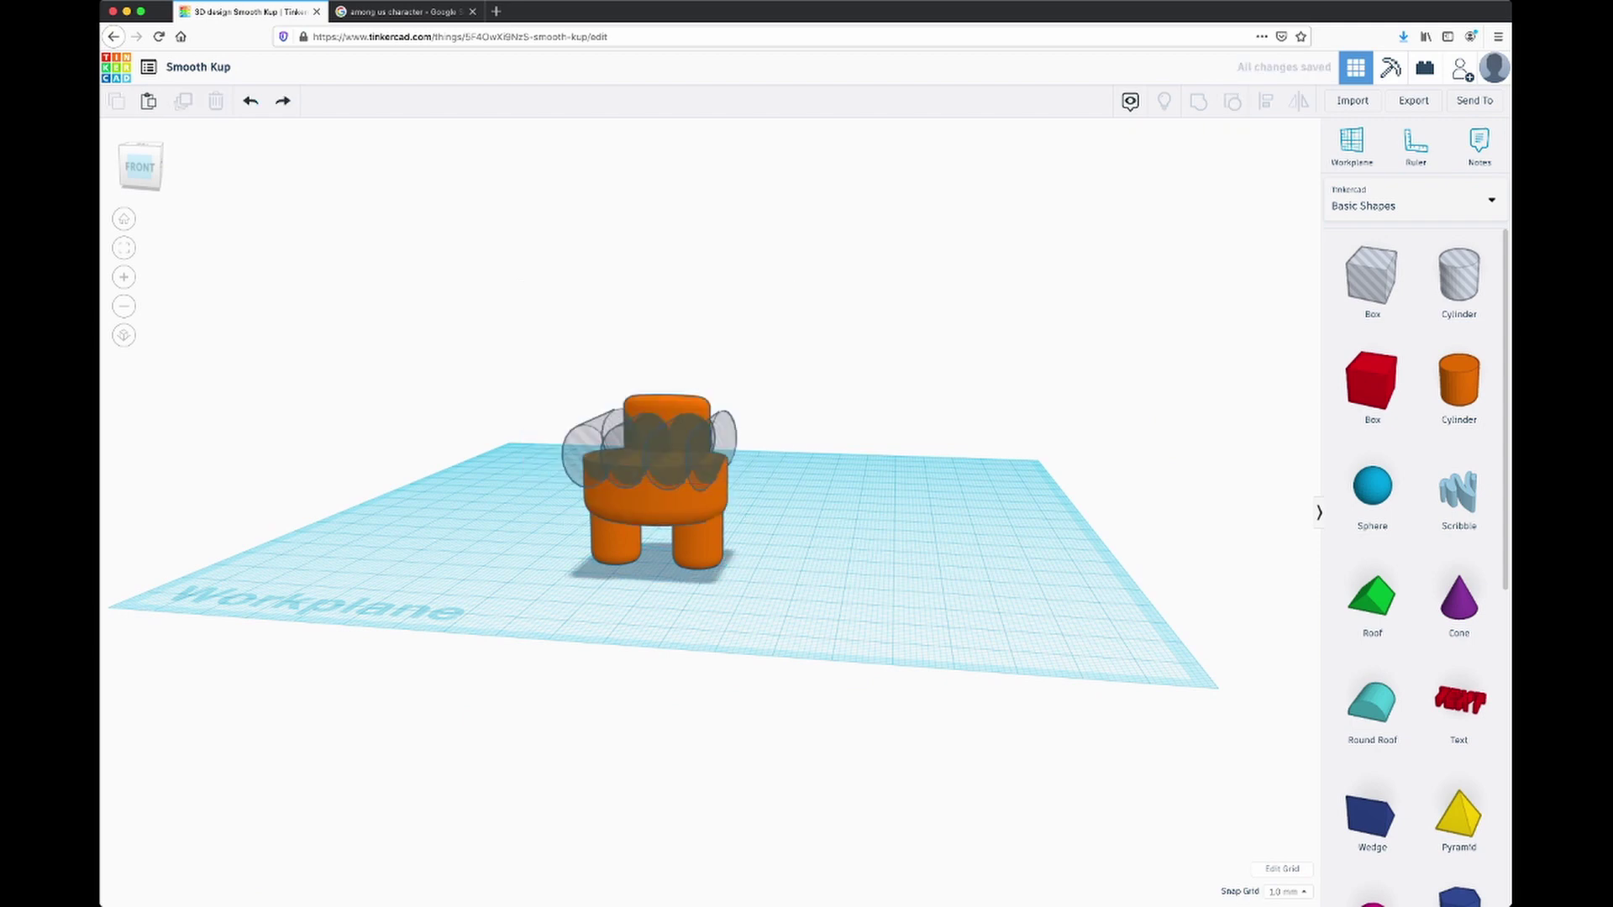
Step: Raise the cylinder holes on the rim slightly and move the copies closer together
{"action": "left_click", "coordinate": [582, 451]}
{"action": "left_click_drag", "start_coordinate": [603, 384], "coordinate": [681, 376]}
{"action": "left_click", "coordinate": [670, 465]}
{"action": "mouse_move", "coordinate": [669, 441]}
{"action": "left_mouse_down"}
{"action": "mouse_move", "coordinate": [620, 442]}
{"action": "mouse_move", "coordinate": [655, 437]}
{"action": "left_mouse_up"}
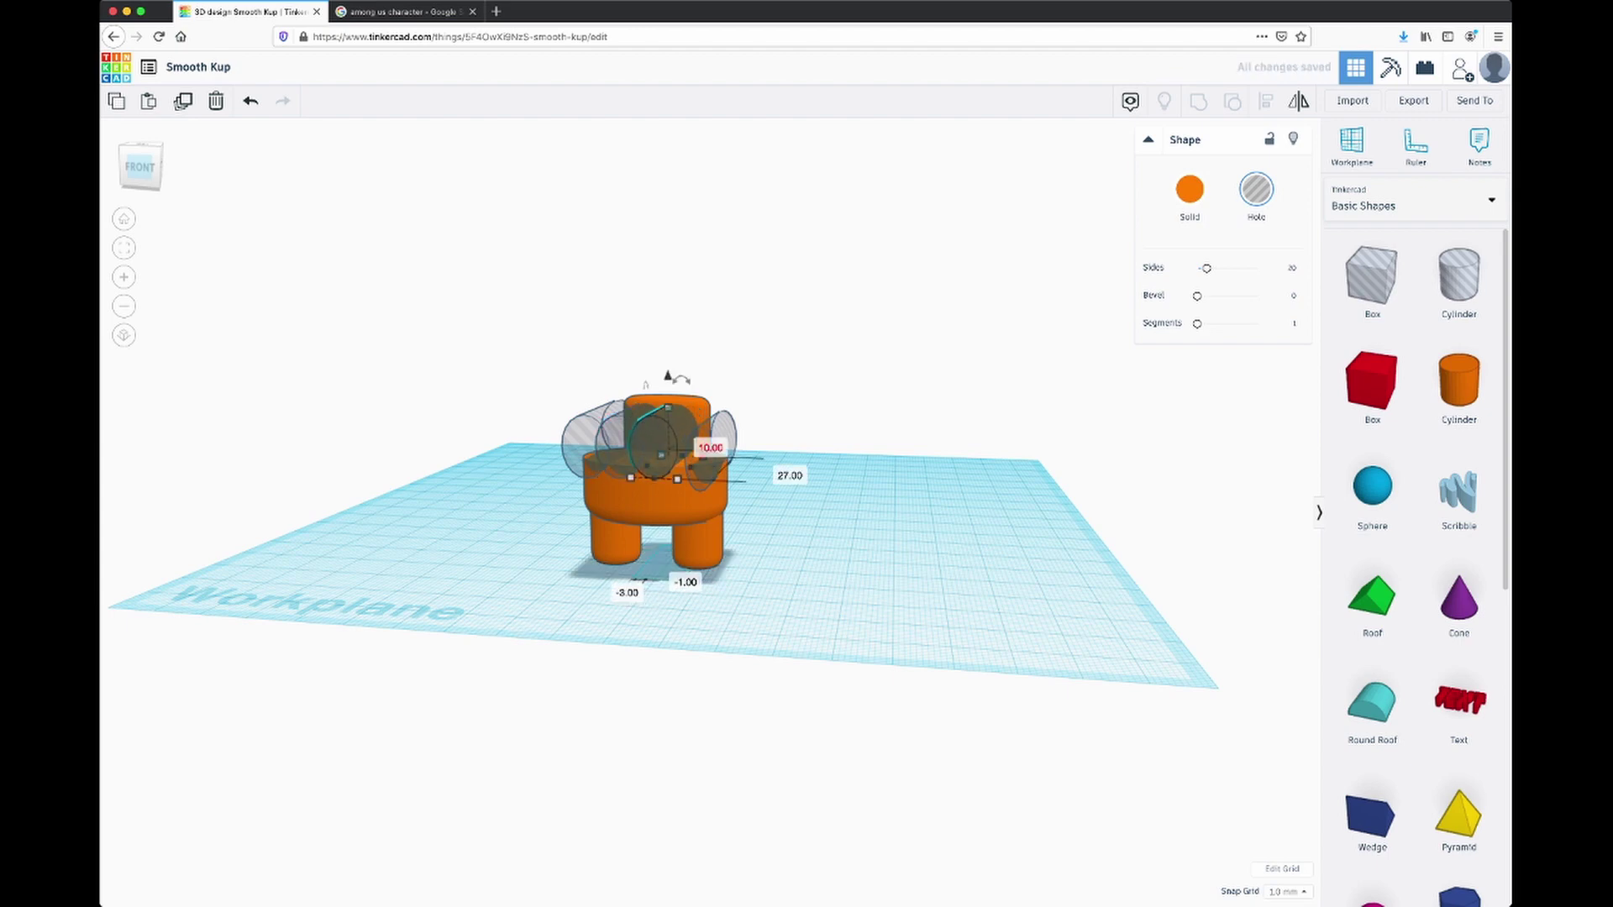
{"action": "left_click", "coordinate": [710, 448]}
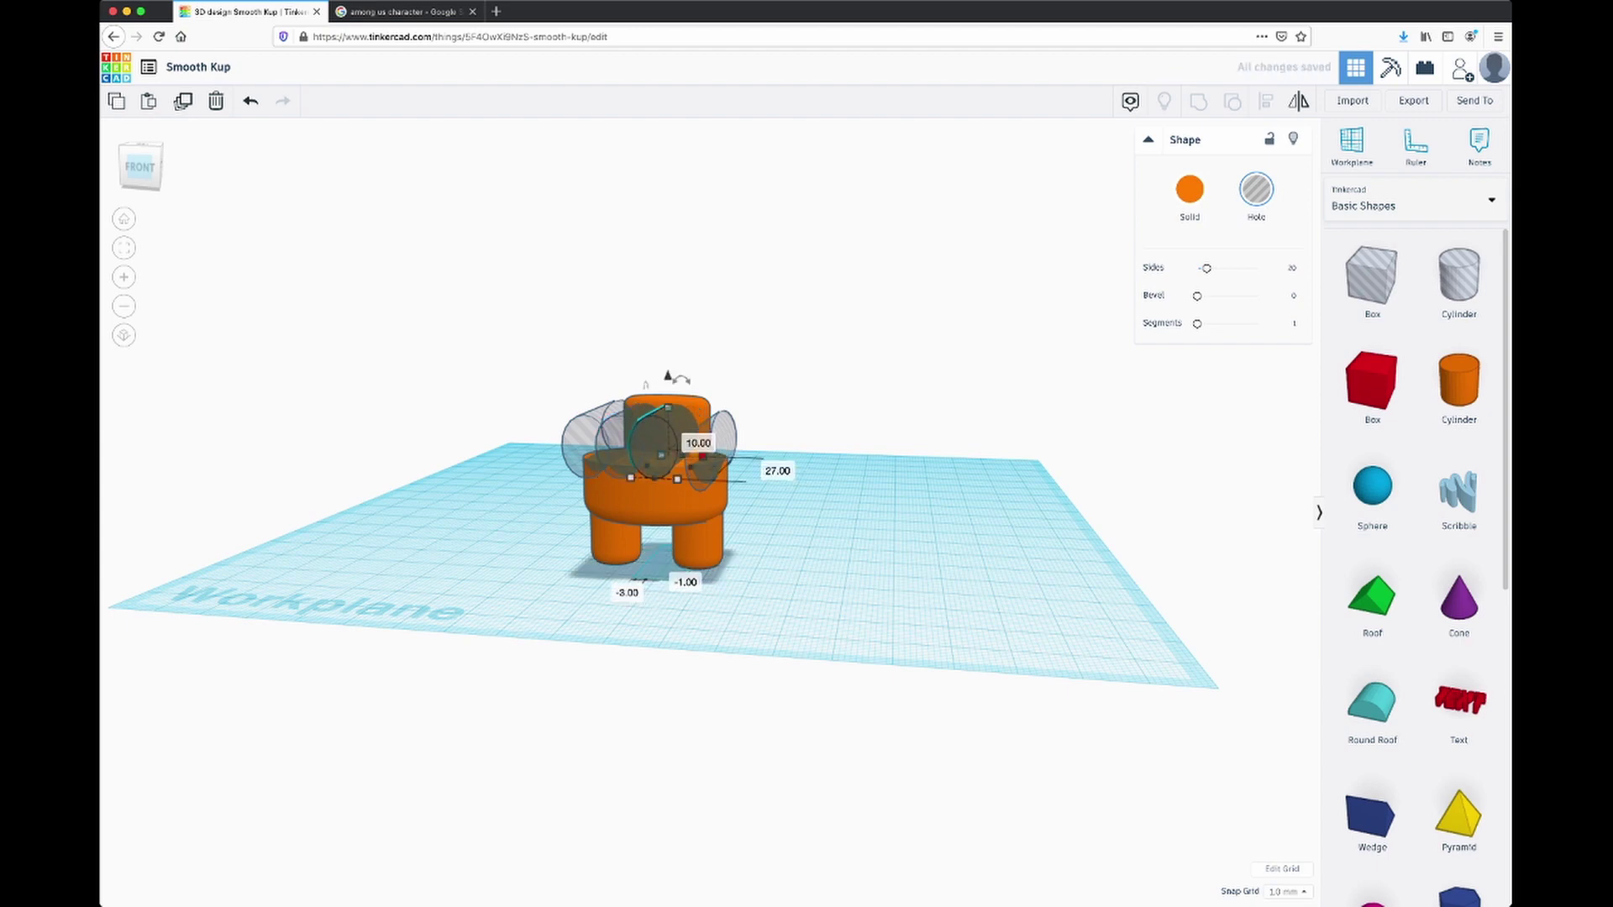
{"action": "key", "text": "Escape"}
Step: Try to reshape the narrow cylinder hole at the rim's end to 12 mm wide and 11 mm tall
{"action": "left_click", "coordinate": [719, 424]}
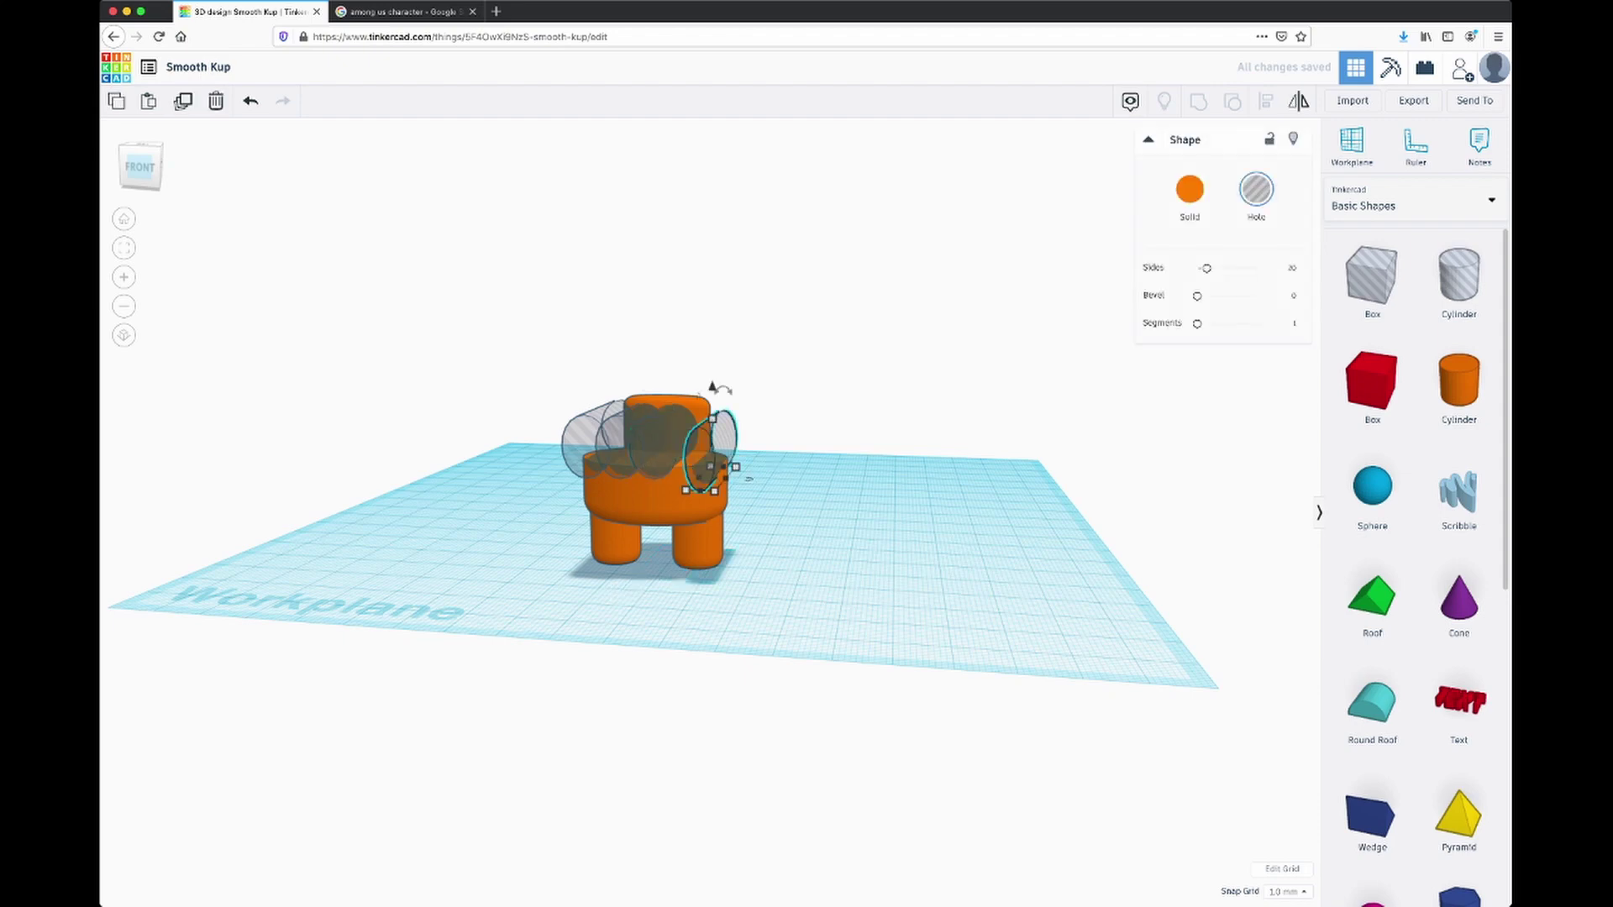
{"action": "mouse_move", "coordinate": [713, 409]}
{"action": "left_mouse_down"}
{"action": "mouse_move", "coordinate": [712, 438]}
{"action": "mouse_move", "coordinate": [713, 393]}
{"action": "left_mouse_up"}
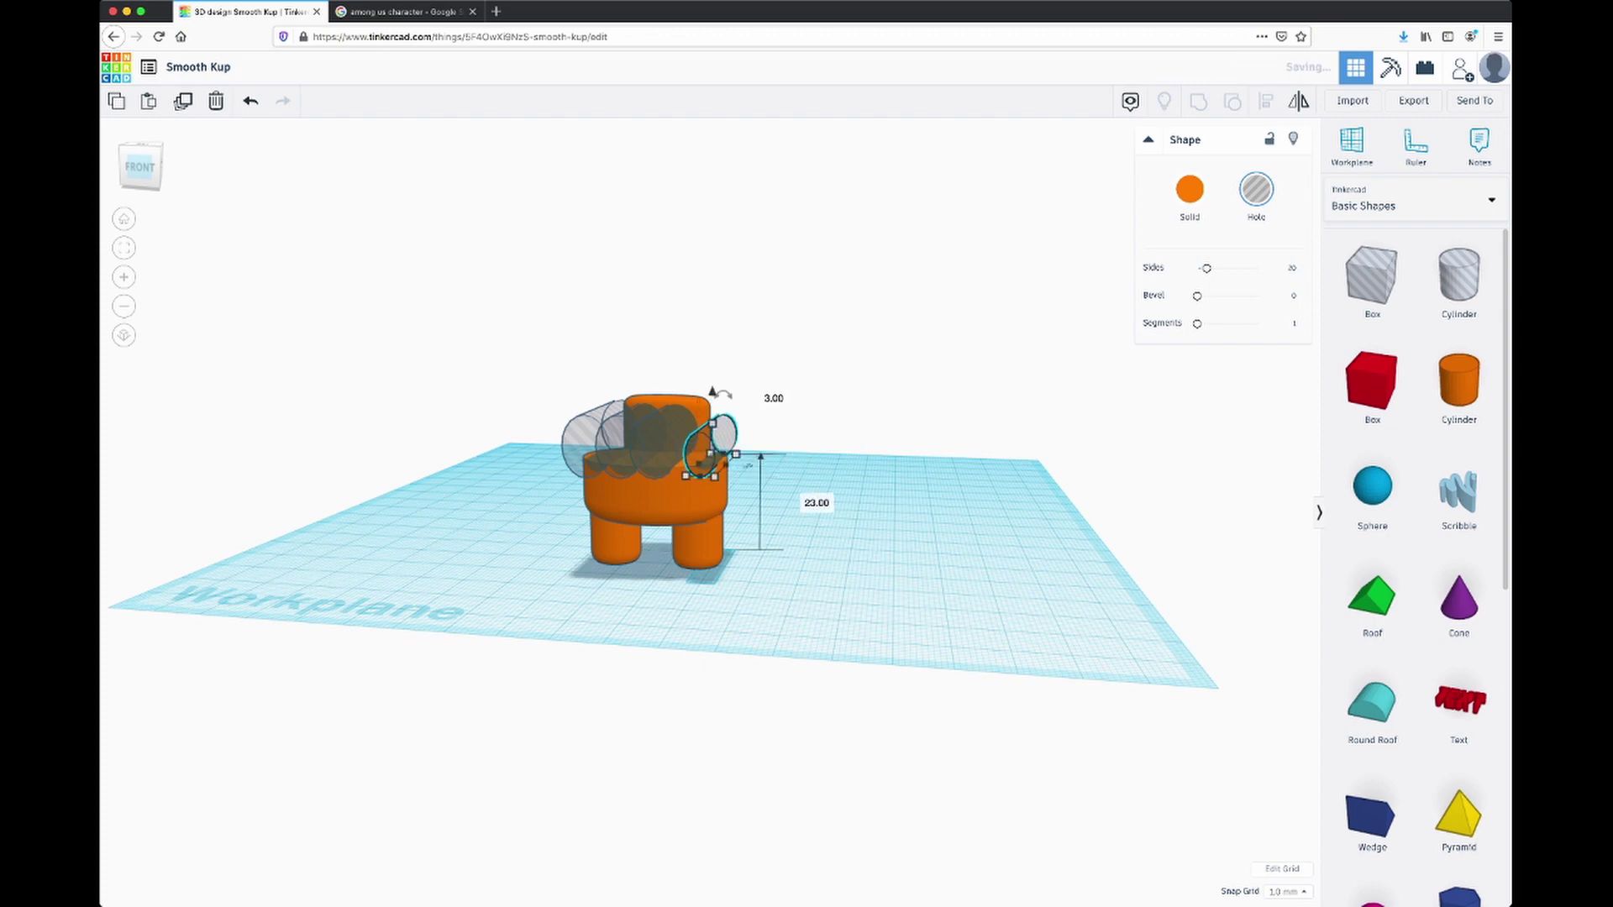
{"action": "mouse_move", "coordinate": [685, 476]}
{"action": "left_mouse_down"}
{"action": "mouse_move", "coordinate": [667, 475]}
{"action": "mouse_move", "coordinate": [685, 476]}
{"action": "left_mouse_up"}
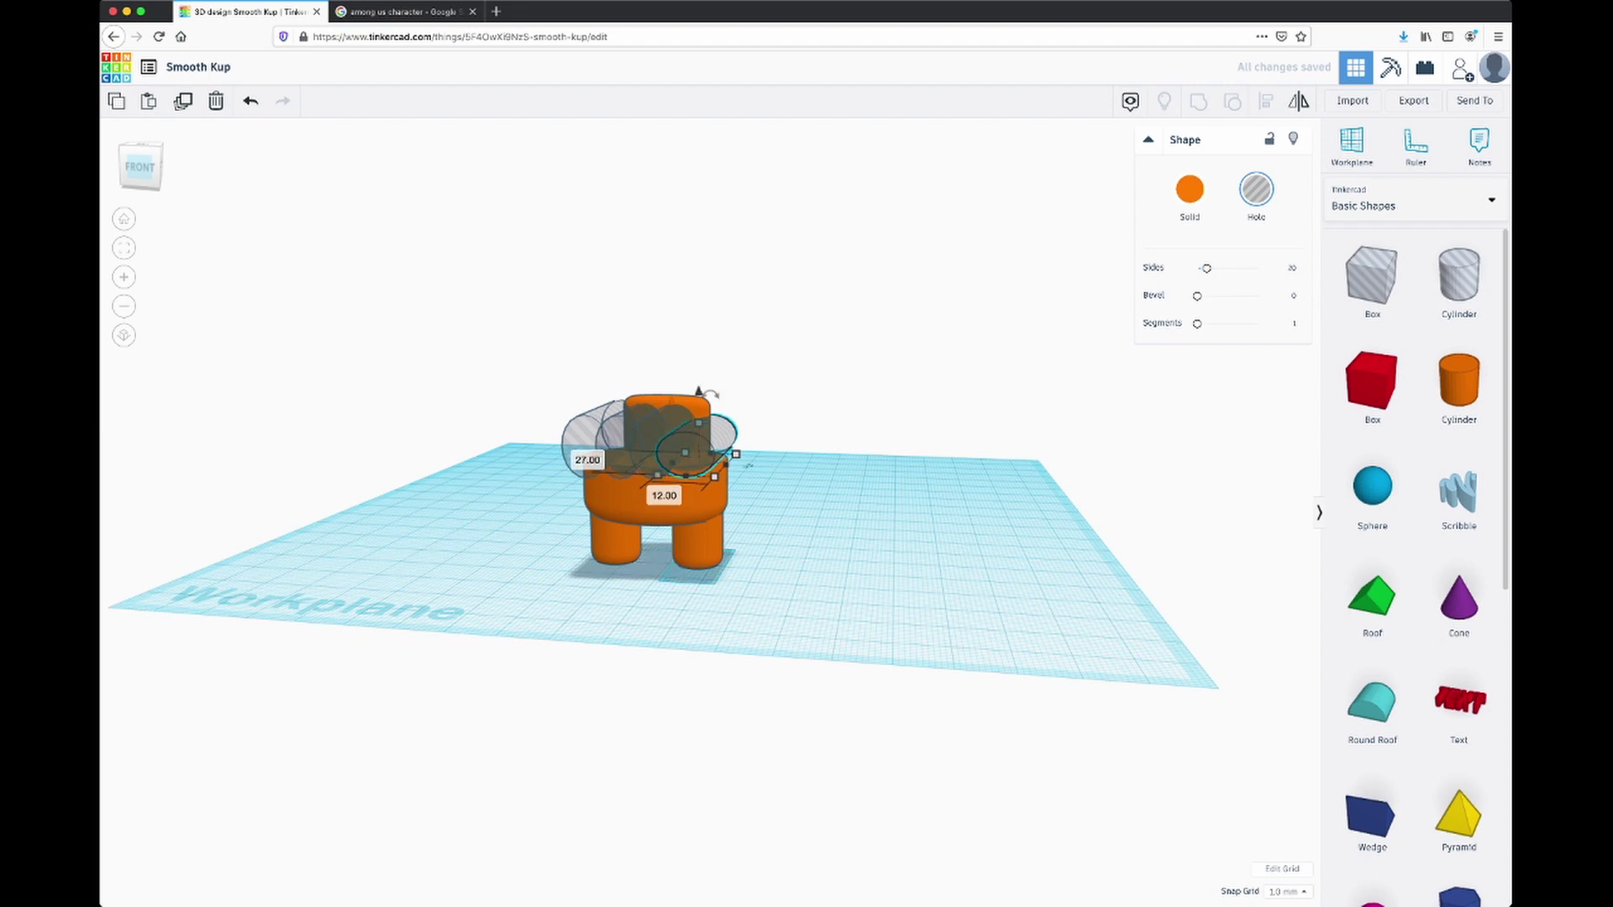
{"action": "left_click_drag", "start_coordinate": [685, 476], "coordinate": [688, 476]}
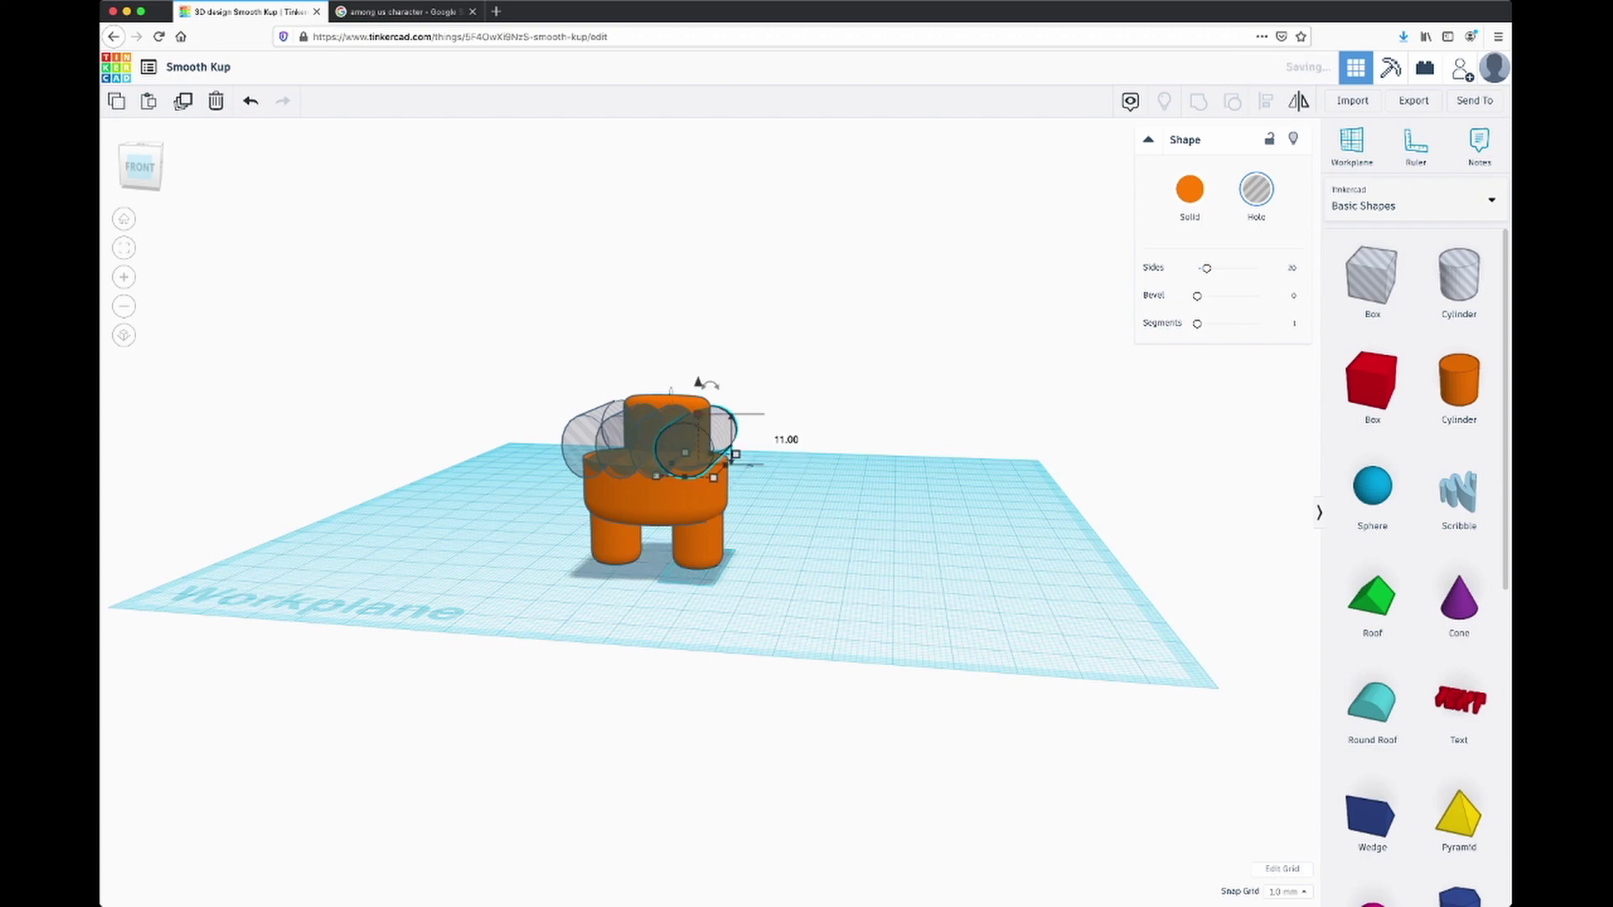
Step: Delete the cylinder hole at the rim's end and put a duplicate of its neighboring hole in its place
{"action": "key", "text": "Delete"}
{"action": "left_click", "coordinate": [681, 456]}
{"action": "left_click_drag", "start_coordinate": [661, 441], "coordinate": [693, 438]}
{"action": "key", "text": "Escape"}
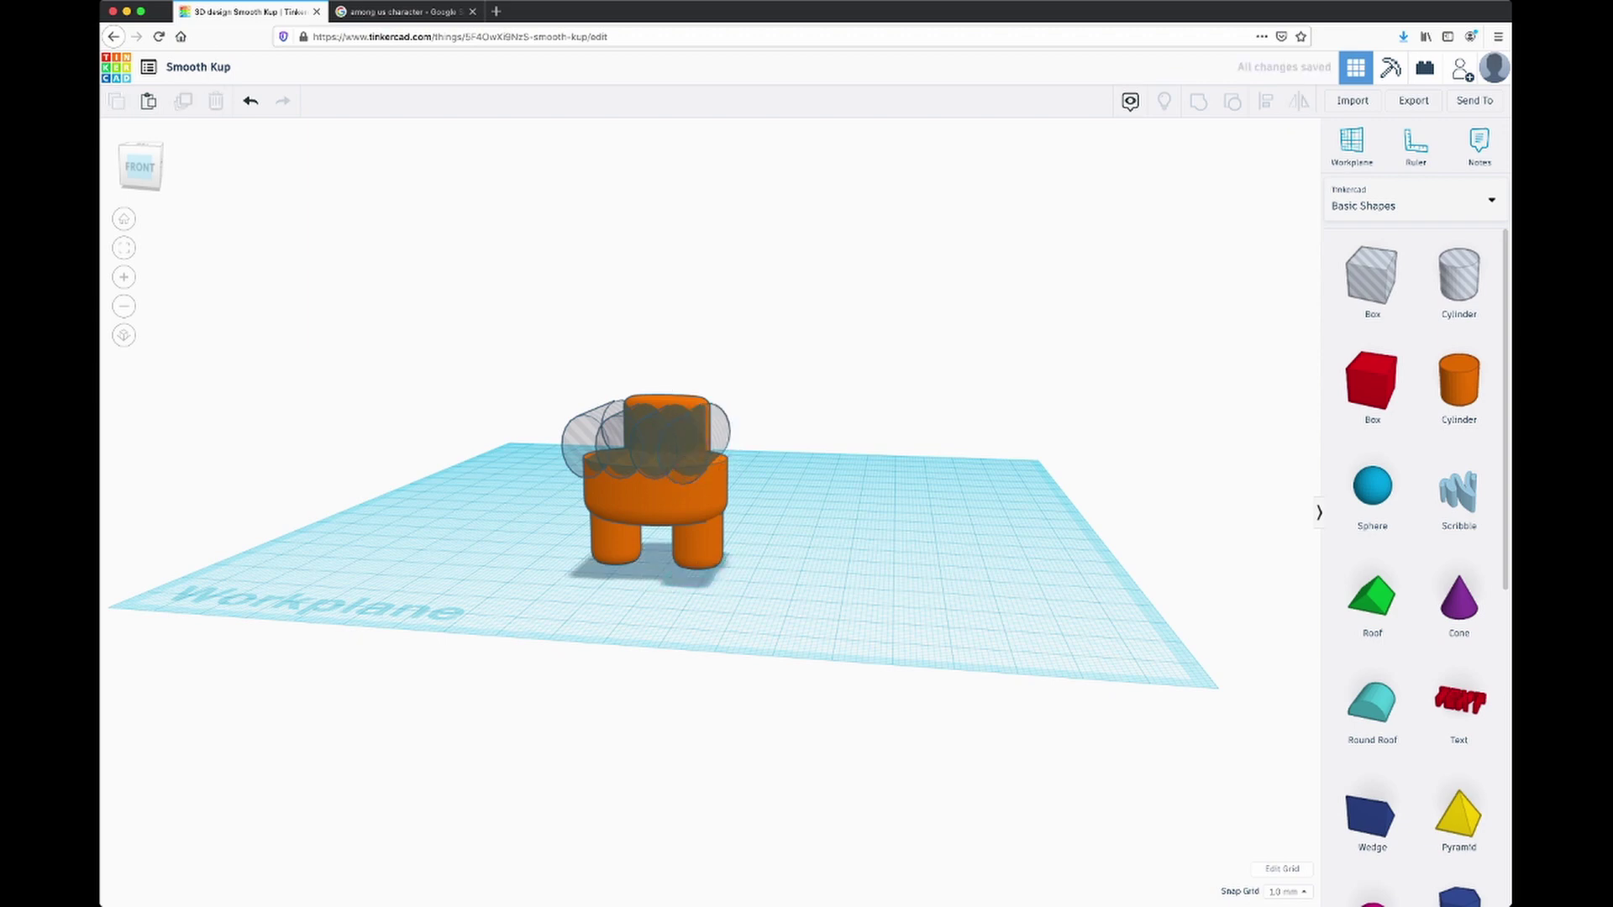
Step: Carve scalloped notches into the body's cut rim by grouping the body with the four cylinder holes
{"action": "left_click", "coordinate": [655, 501]}
{"action": "left_click", "coordinate": [581, 443], "text": "shift"}
{"action": "left_click", "coordinate": [618, 445], "text": "shift"}
{"action": "left_click", "coordinate": [651, 446], "text": "shift"}
{"action": "left_click", "coordinate": [685, 448], "text": "shift"}
{"action": "key", "text": "ctrl+g"}
{"action": "right_click_drag", "start_coordinate": [714, 537], "coordinate": [672, 550]}
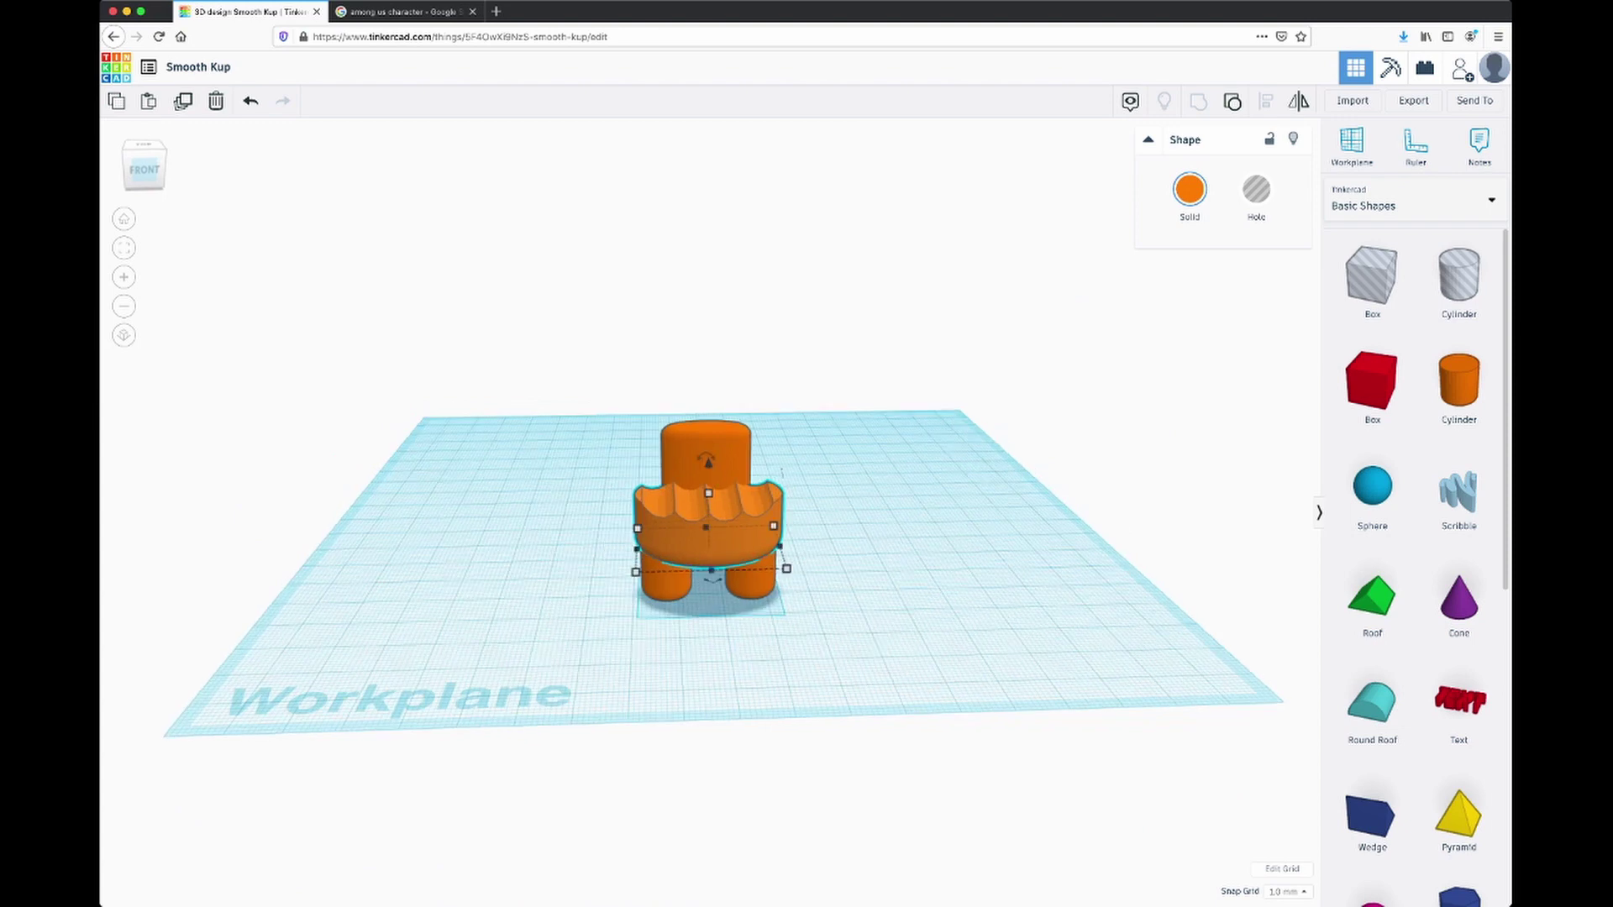
{"action": "right_click_drag", "start_coordinate": [840, 537], "coordinate": [519, 511]}
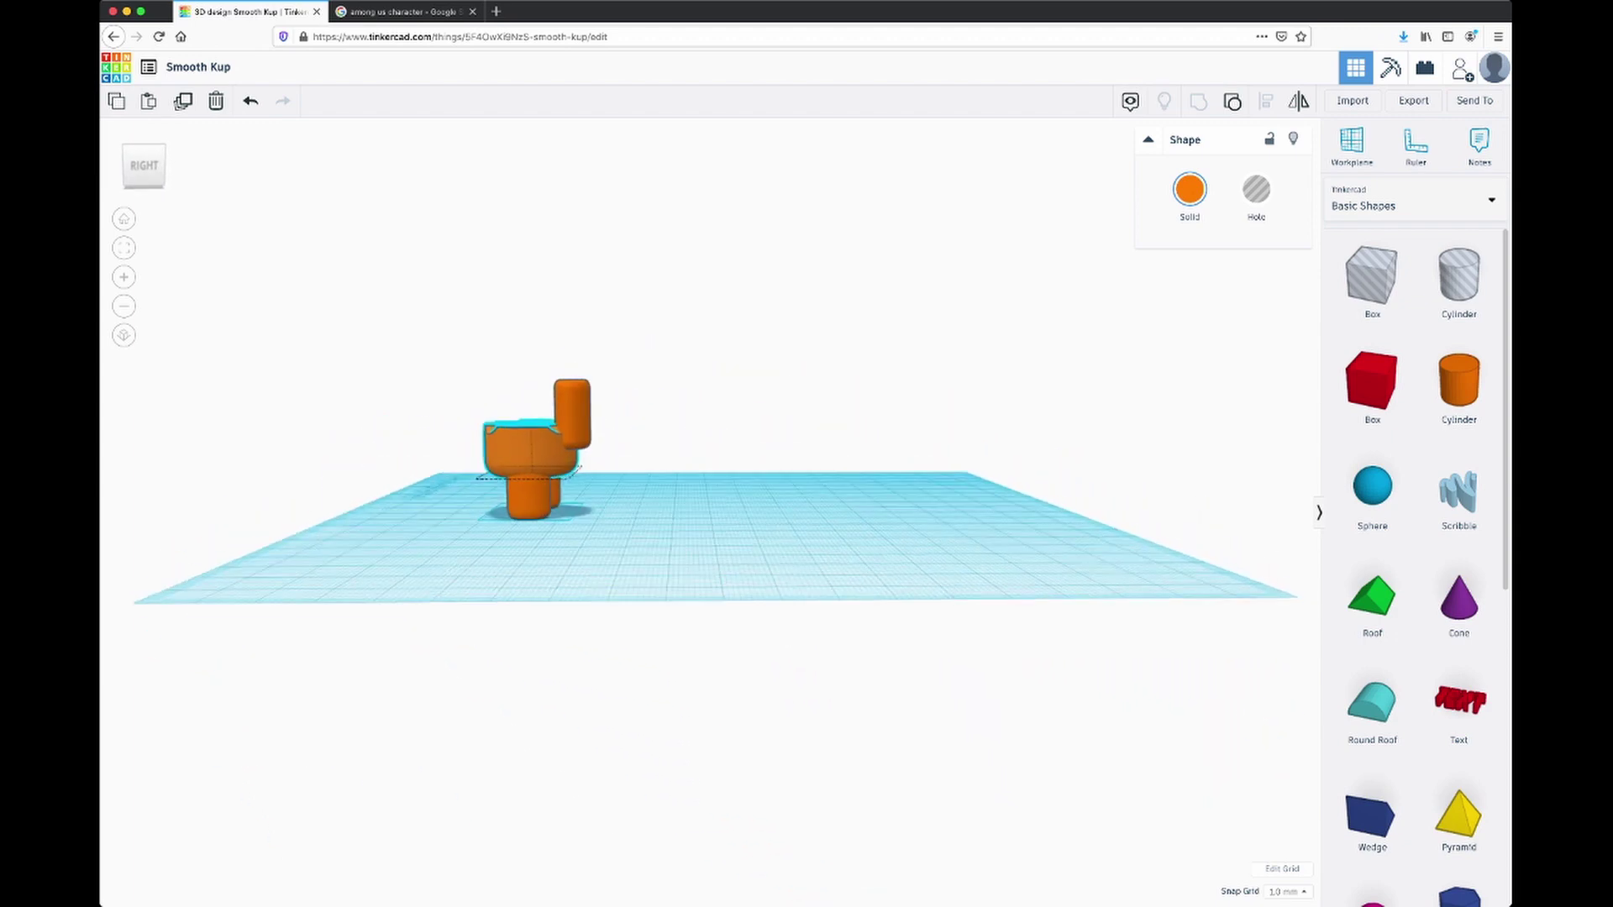